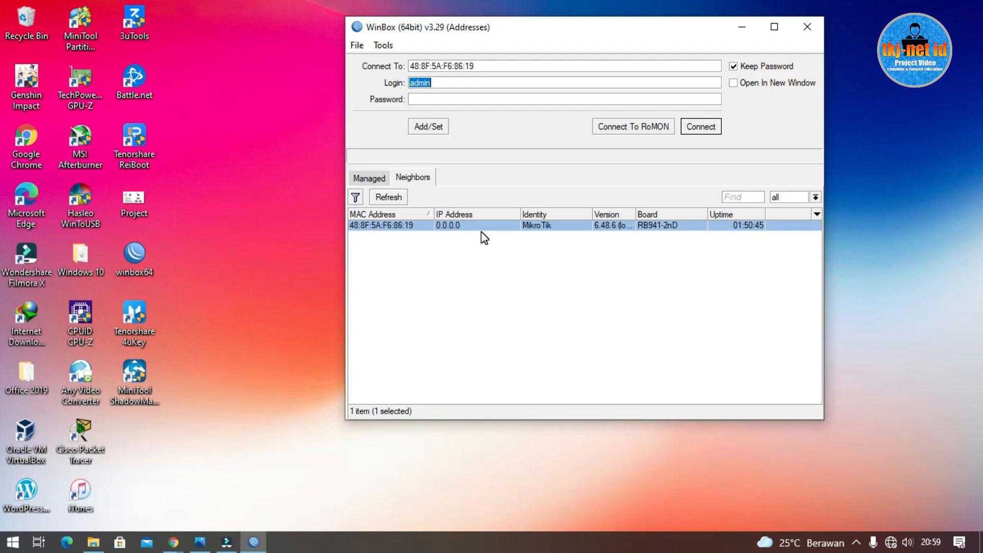
Step: Connect to the discovered MikroTik hAP lite router and maximize its WinBox session window
click(389, 228)
click(715, 127)
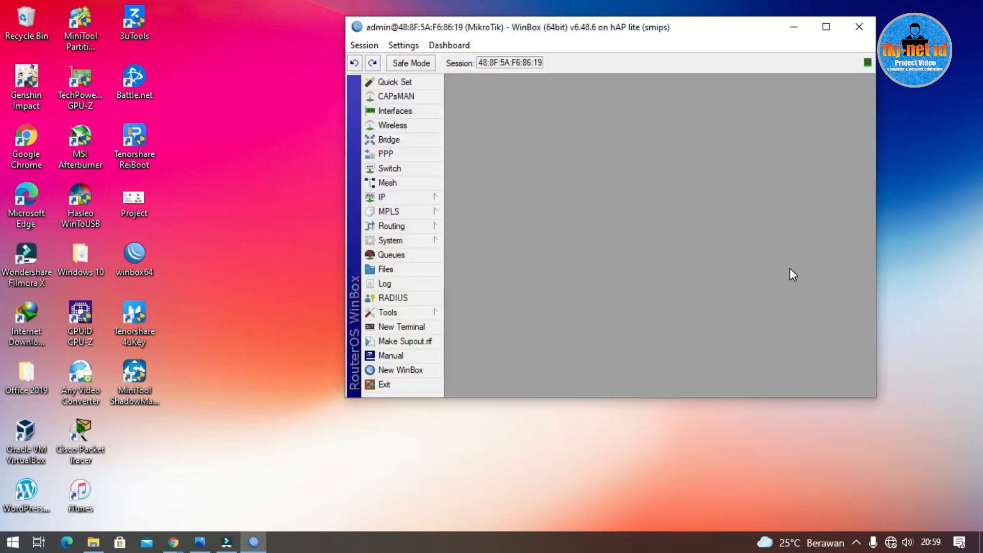
click(817, 28)
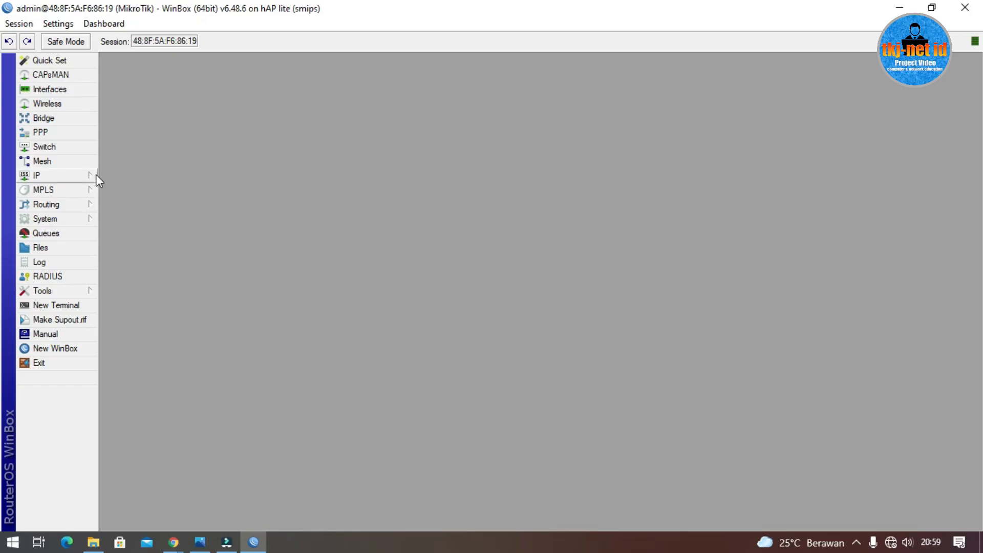
click(200, 542)
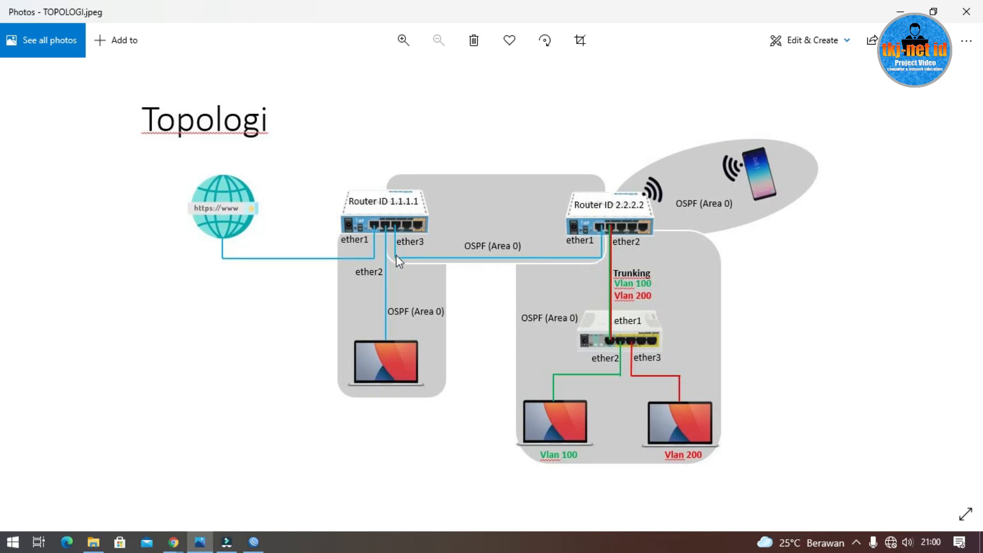
Step: Minimize the TOPOLOGI.jpeg diagram in Photos to return to the router session
click(900, 11)
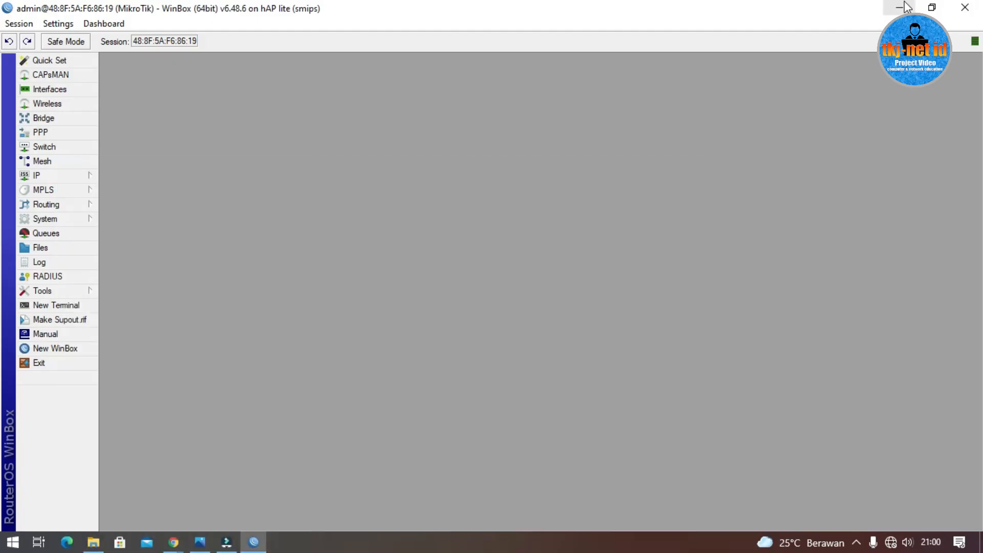
Step: Change the router identity under System > Identity from MikroTik to ROUTER-1
click(67, 219)
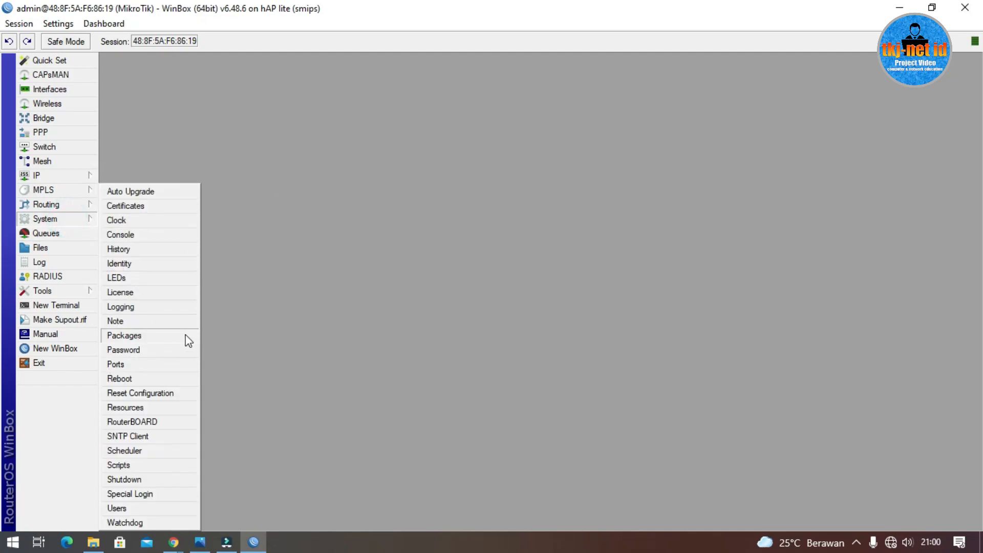
click(141, 263)
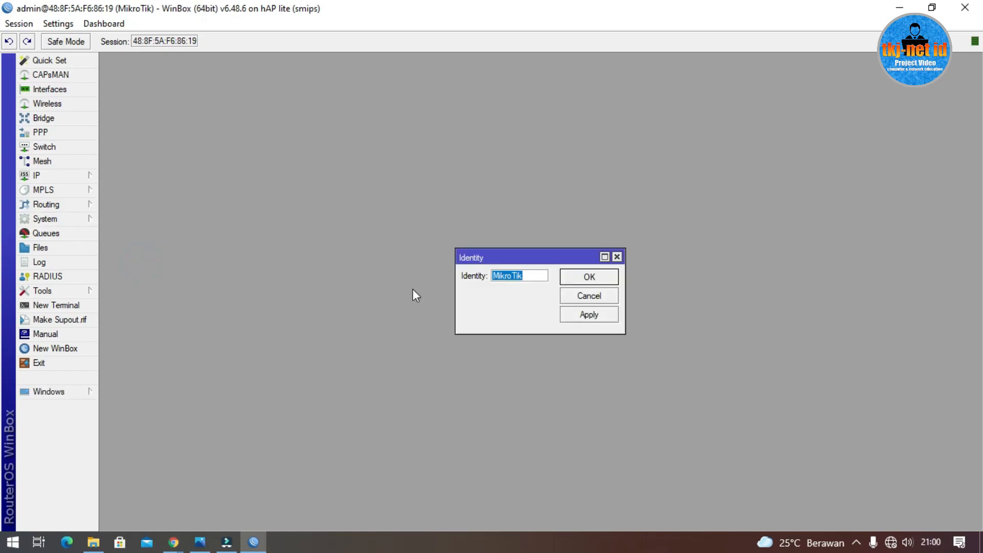
text(ROUTER-1)
click(606, 274)
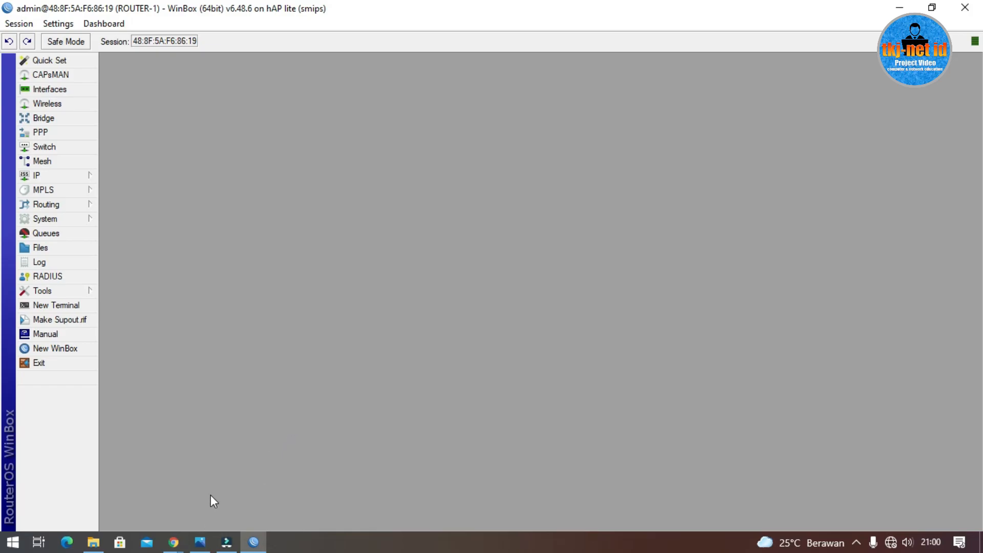
click(199, 541)
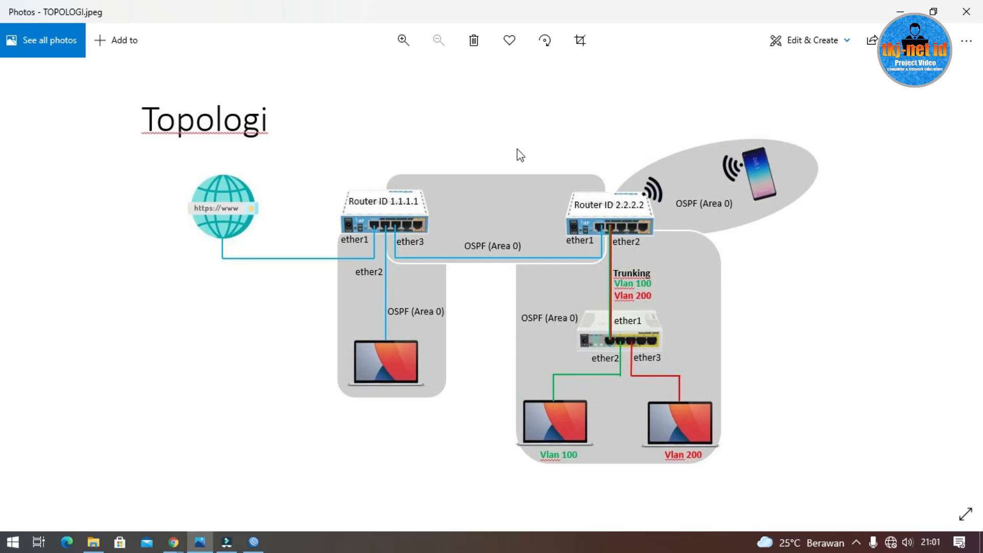
Step: Create a new bridge interface named loopback0 in the Interfaces list
click(899, 11)
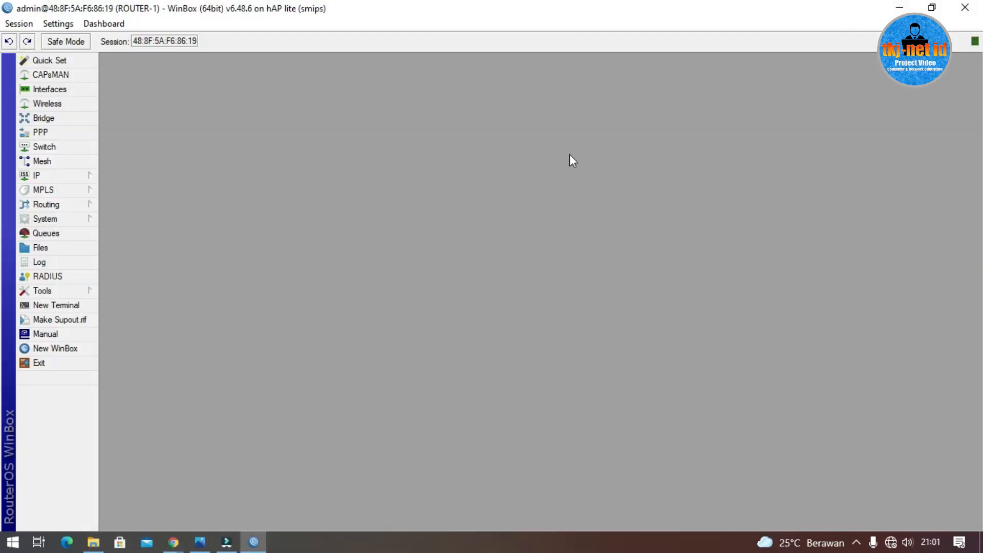
click(78, 88)
click(117, 204)
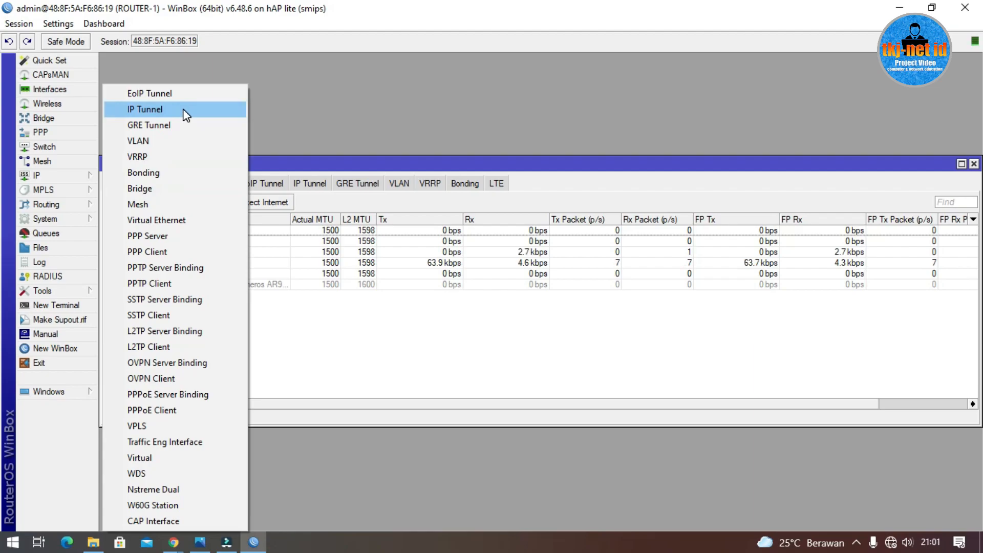
click(175, 188)
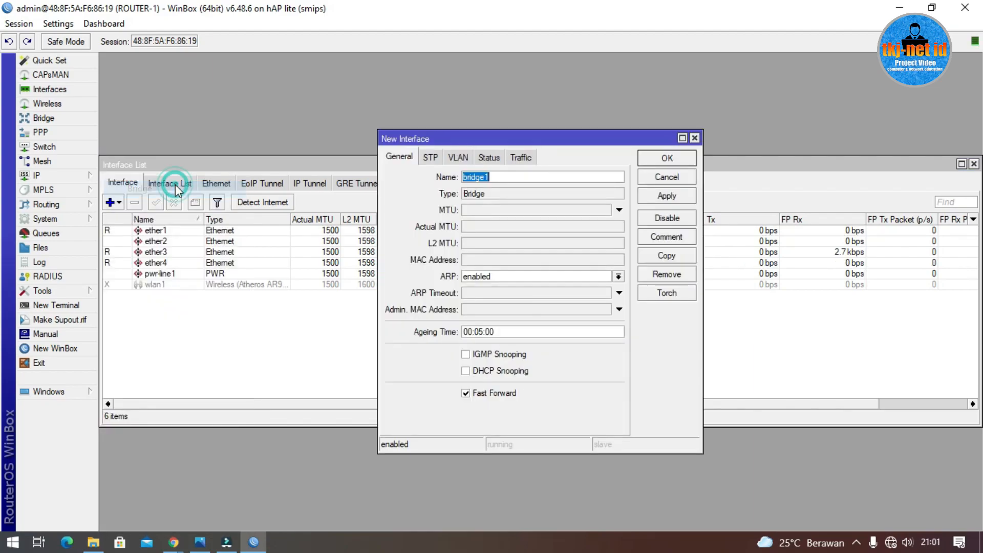
text(loop)
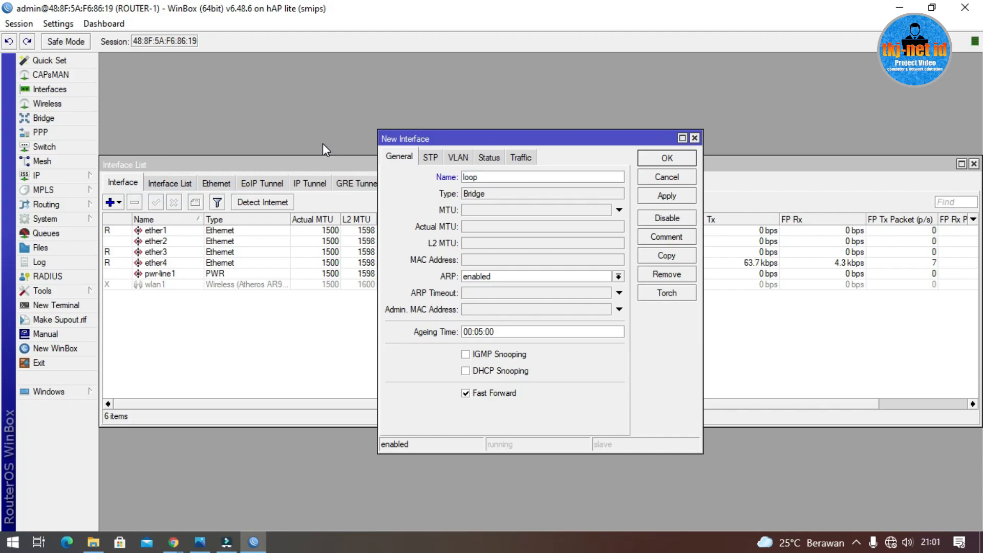
text(back0)
click(685, 159)
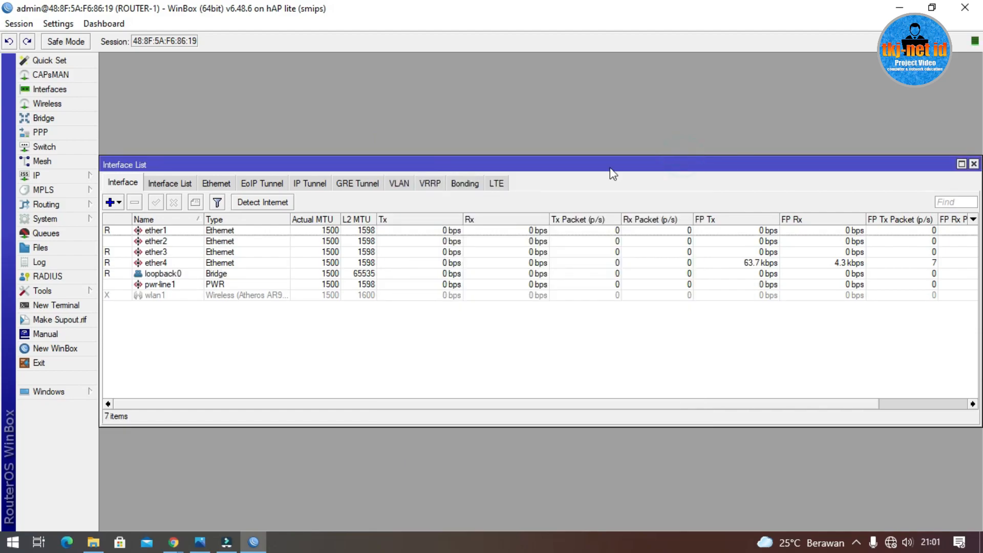
click(156, 274)
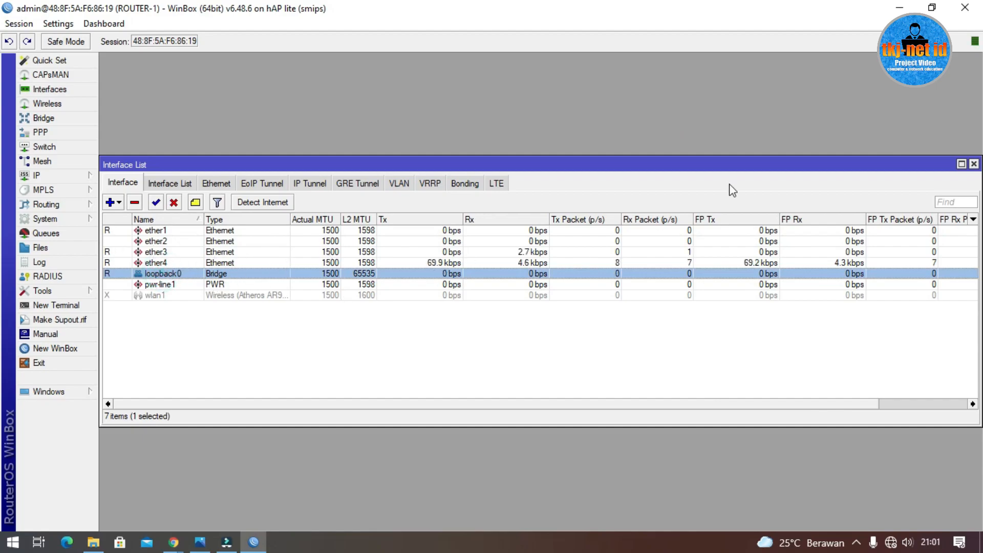
click(199, 542)
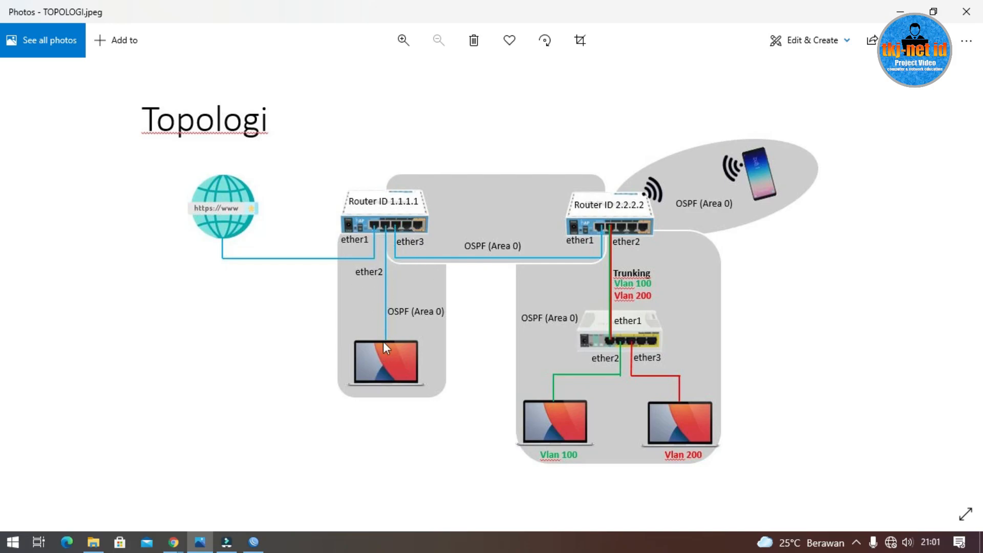
Step: Minimize the topology diagram to return to the router's interface list
click(894, 11)
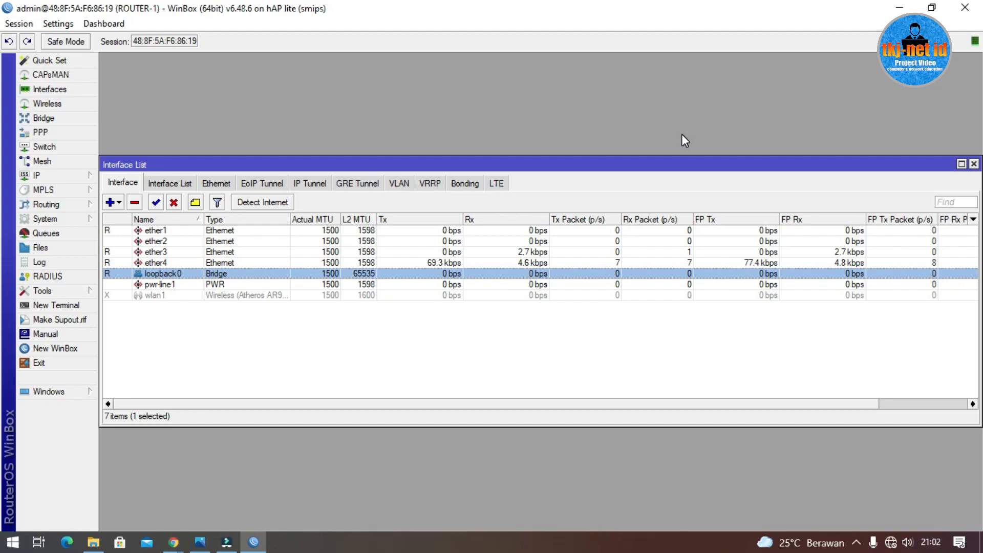
Step: Add a DHCP client on ether1 and confirm it leases 11.11.11.2/24
click(82, 175)
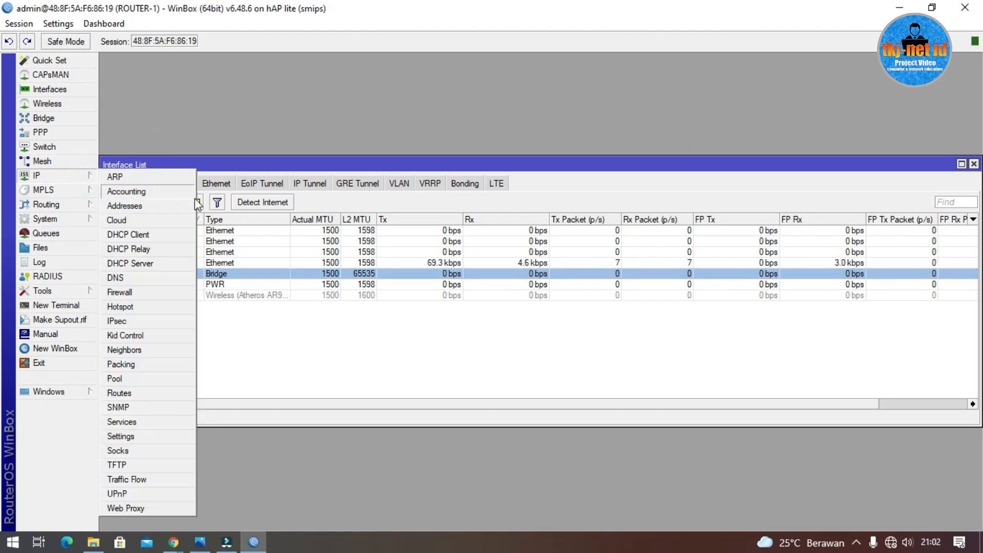
click(149, 237)
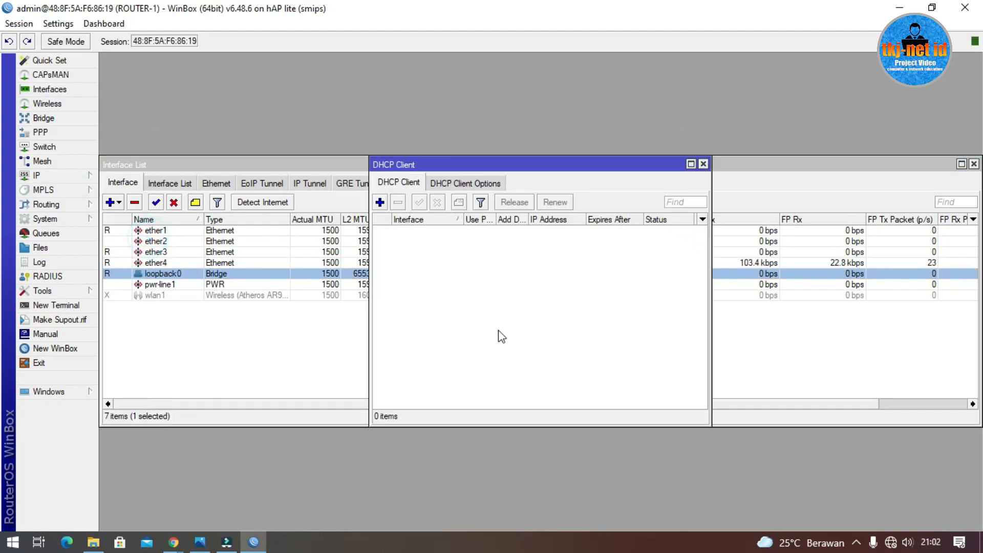
click(380, 201)
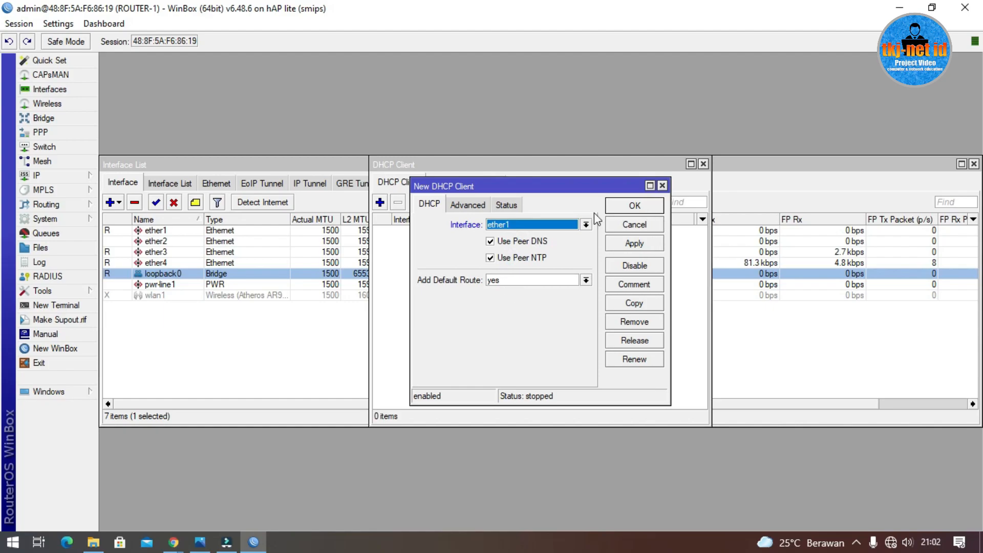
click(625, 208)
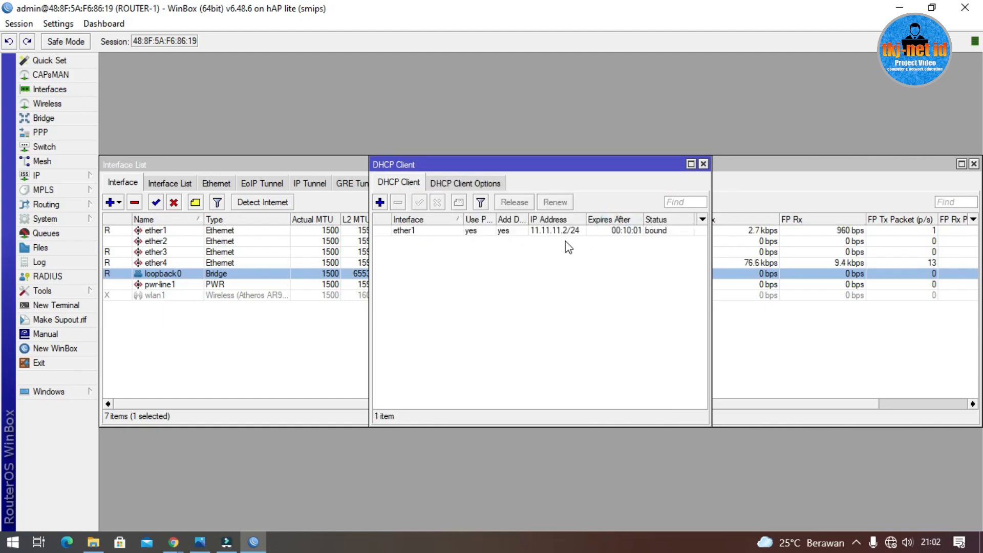
click(558, 231)
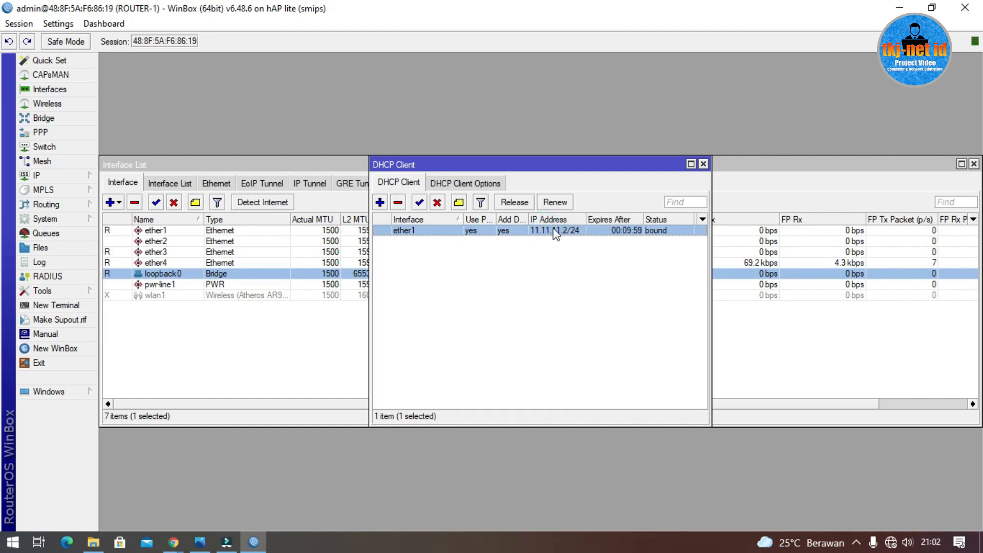
Step: Check the route list for the default route learned from DHCP
click(68, 176)
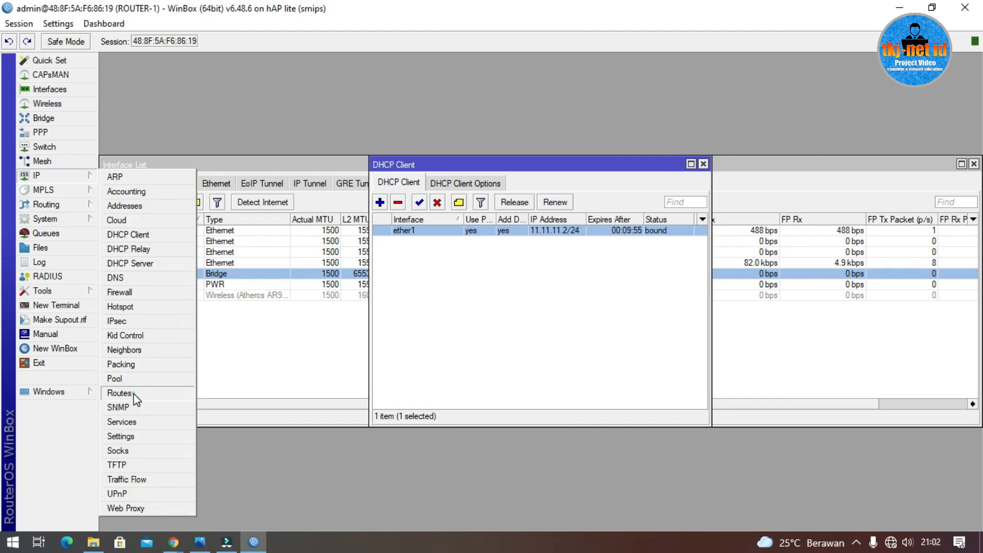
click(119, 393)
click(393, 230)
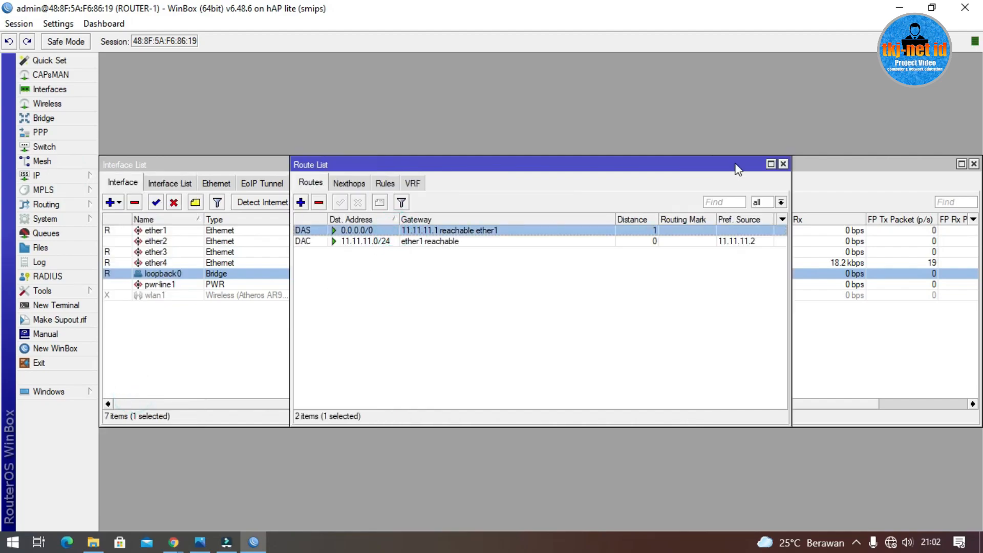
click(783, 164)
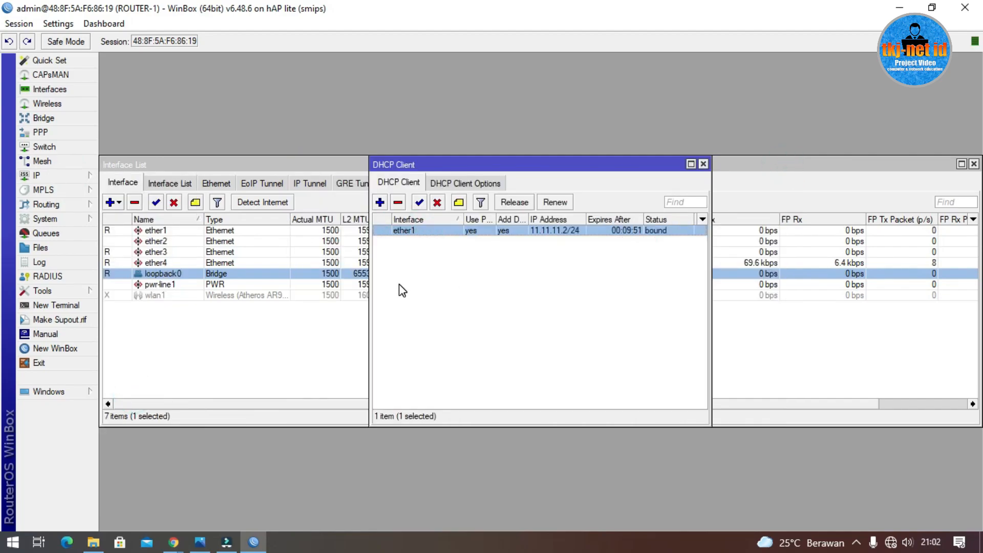
Step: Verify the dynamic DNS servers, then close all open WinBox windows
click(70, 174)
click(147, 275)
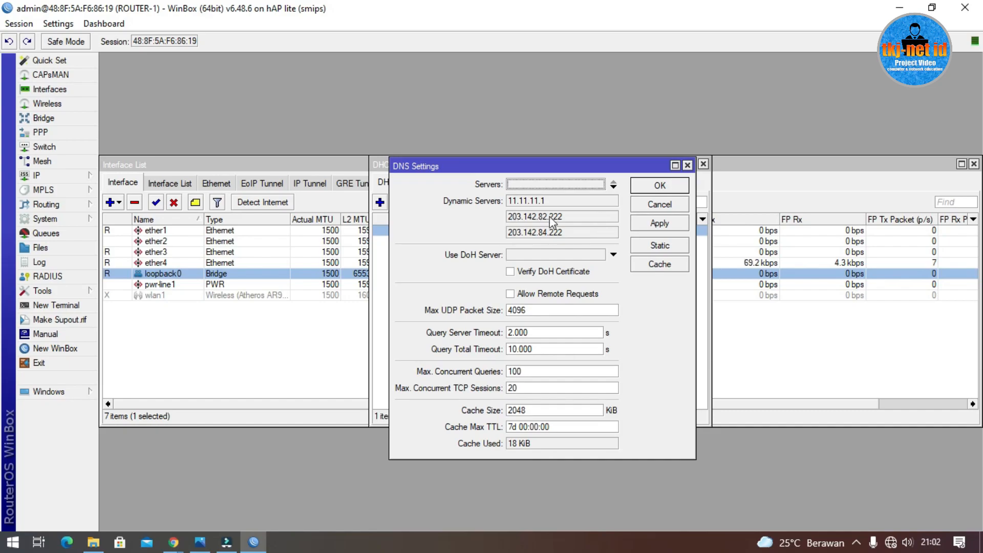
click(687, 165)
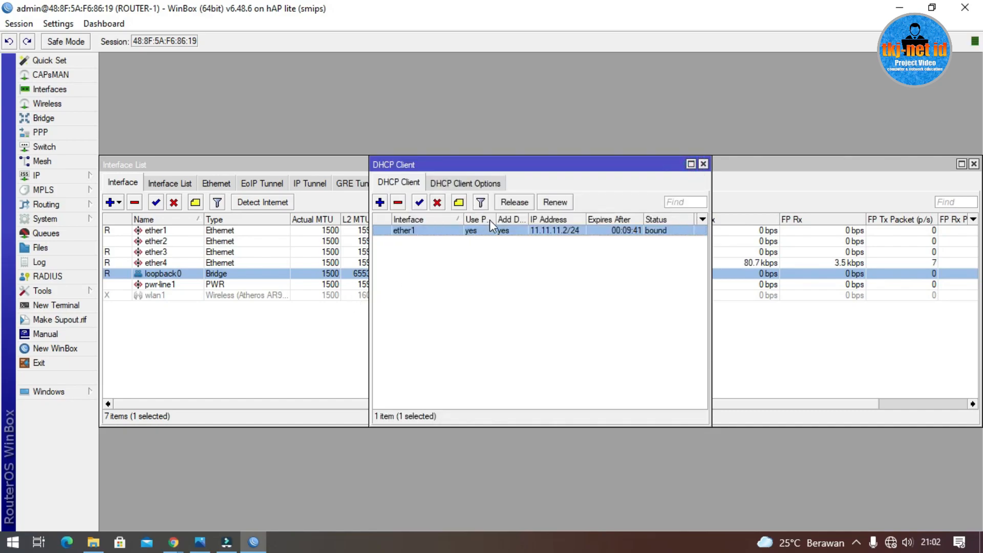
click(704, 164)
click(973, 163)
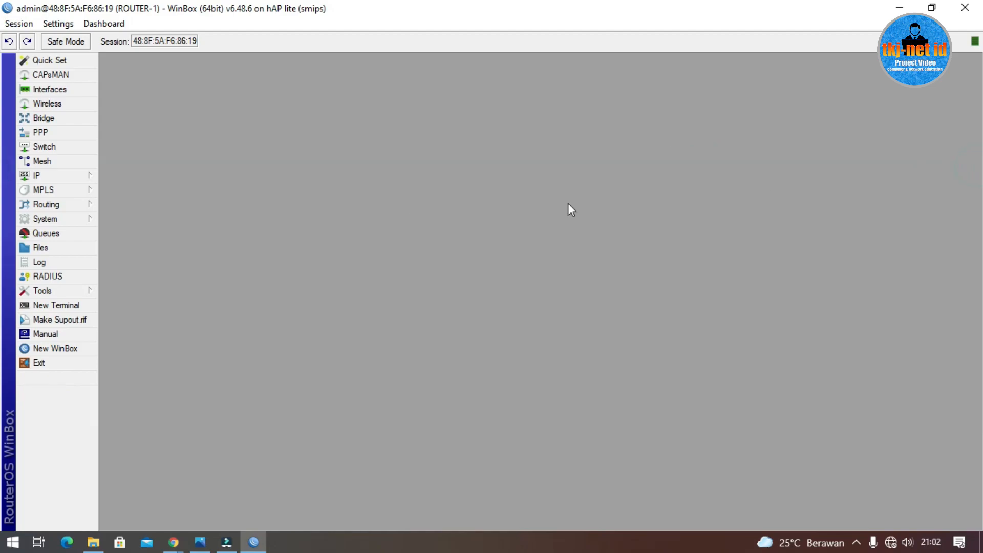
click(75, 175)
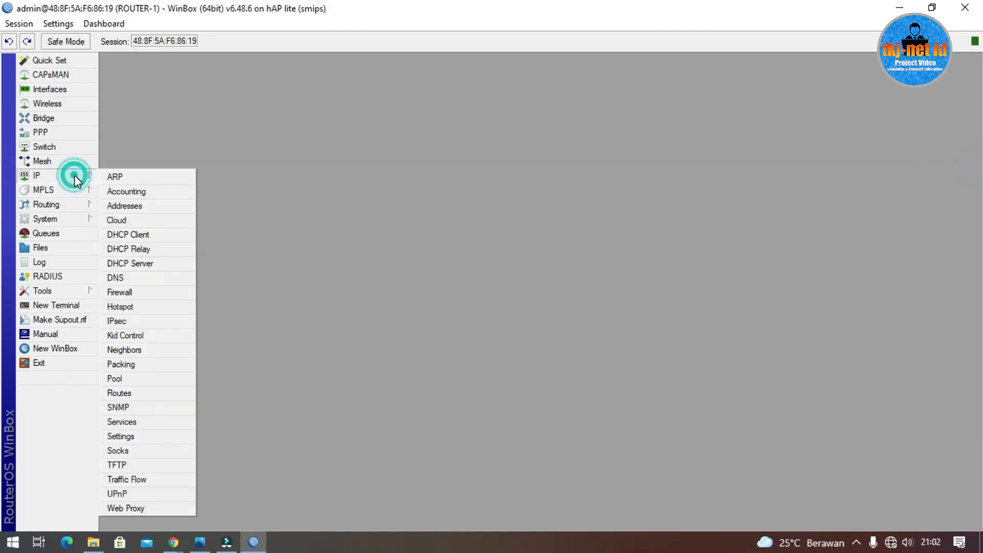
Step: Add the IP address 192.168.100.1/24 bound to interface ether2
click(153, 205)
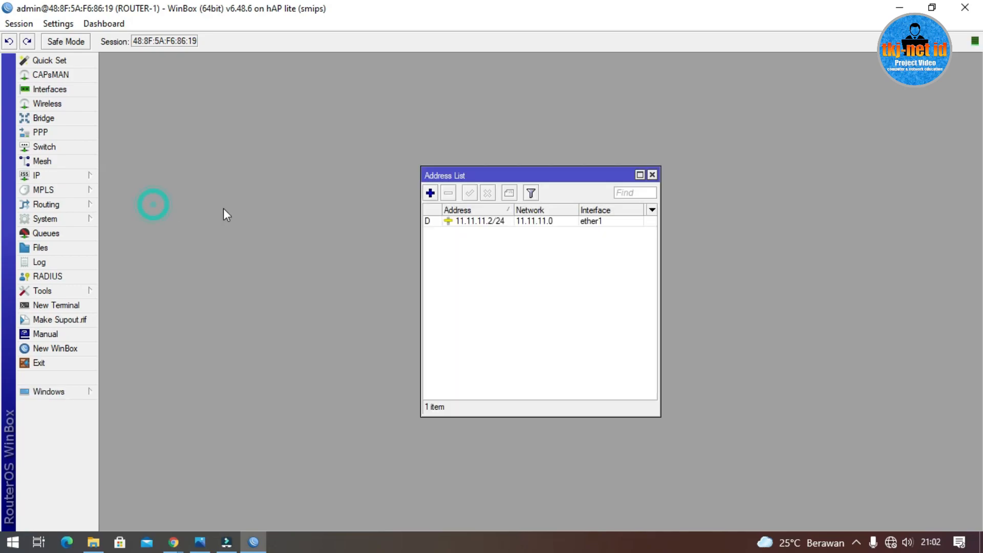
click(430, 193)
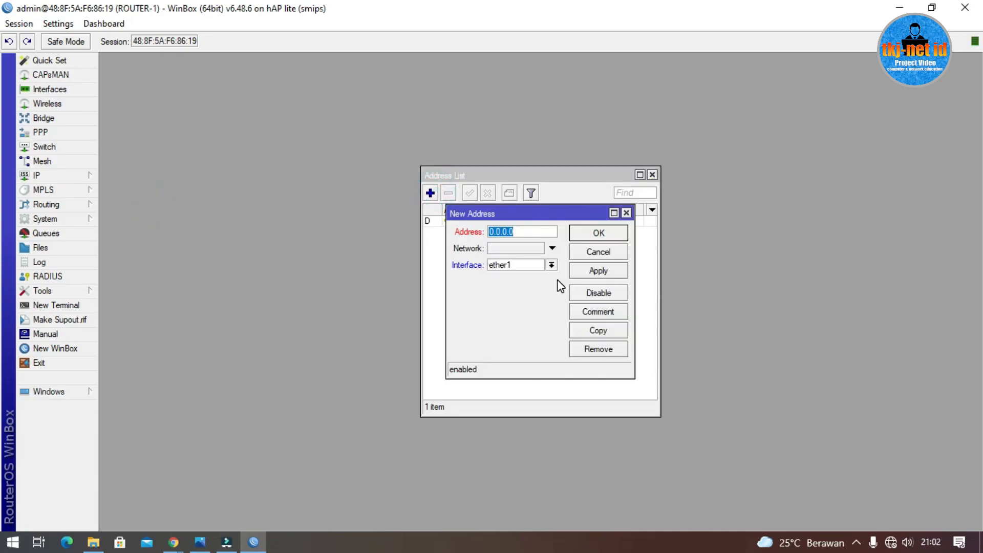
text(192.168.100.1/24)
click(528, 268)
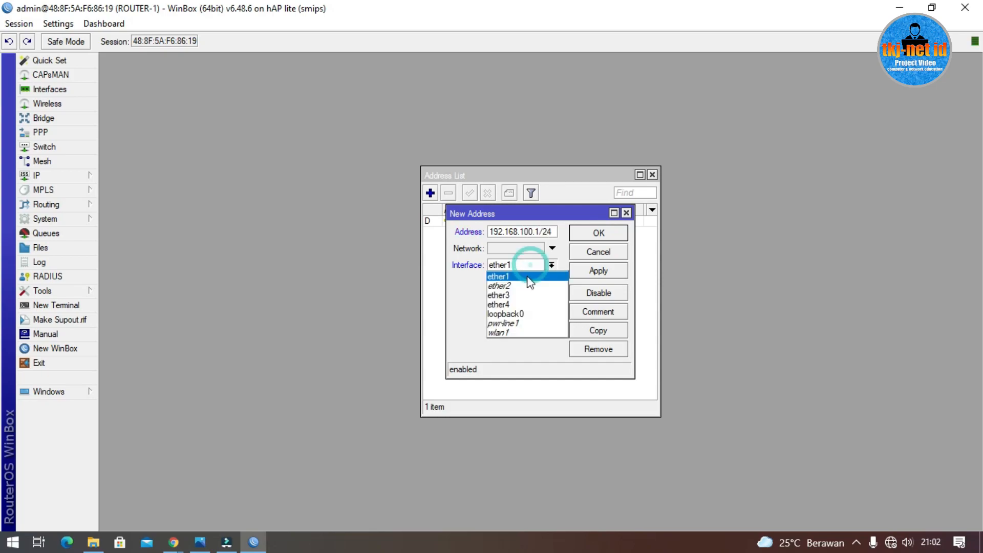
click(529, 288)
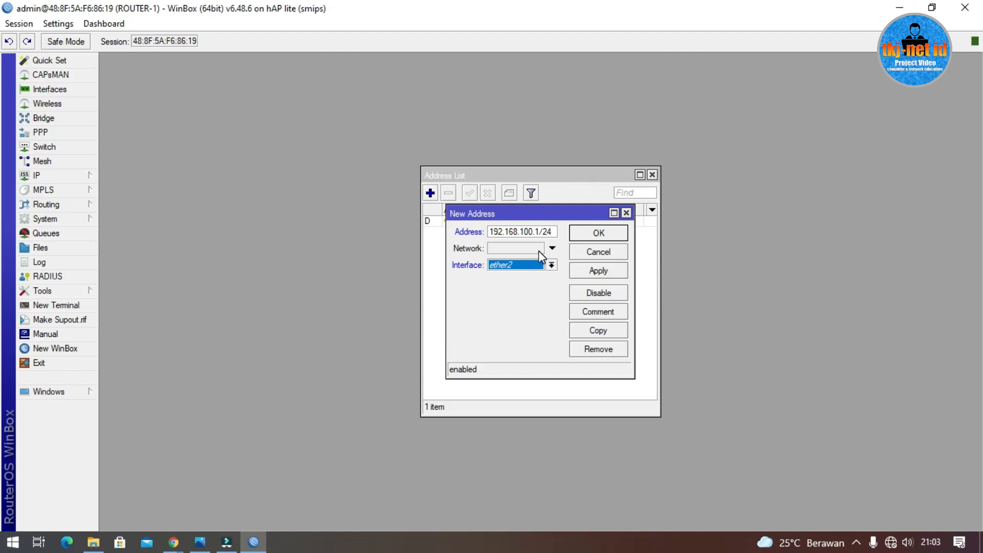
click(579, 237)
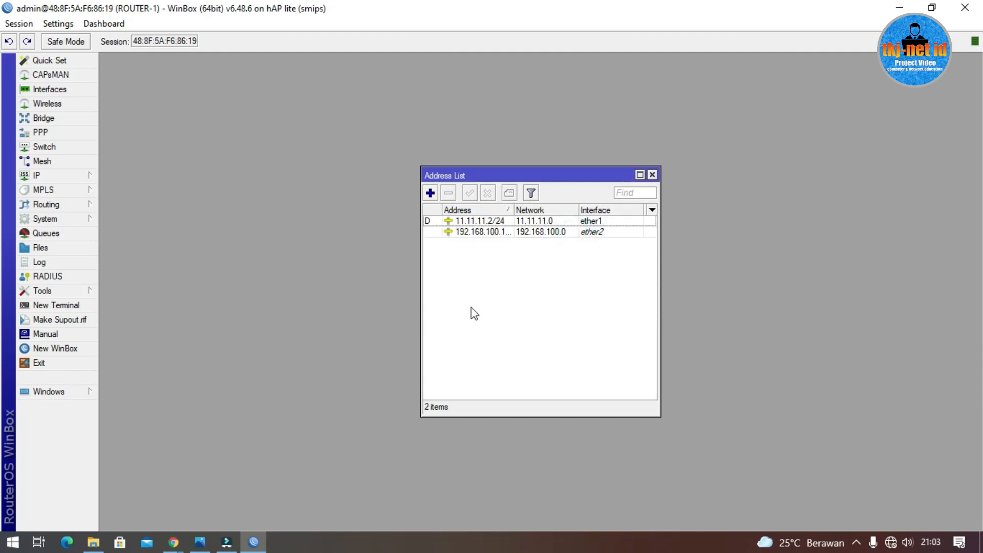
Step: Add the address 192.168.200.1/24 on ether3
click(434, 195)
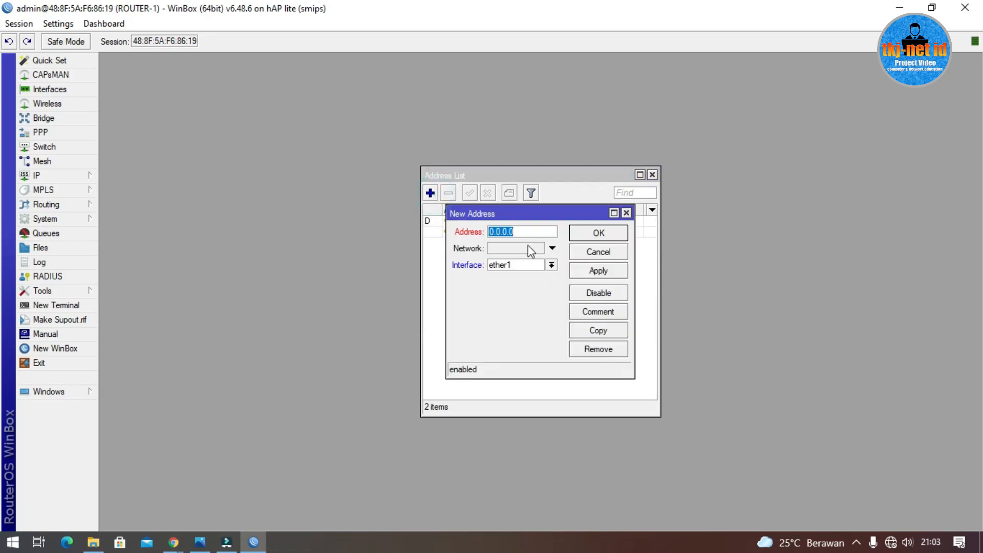
text(192.168.200.1/24)
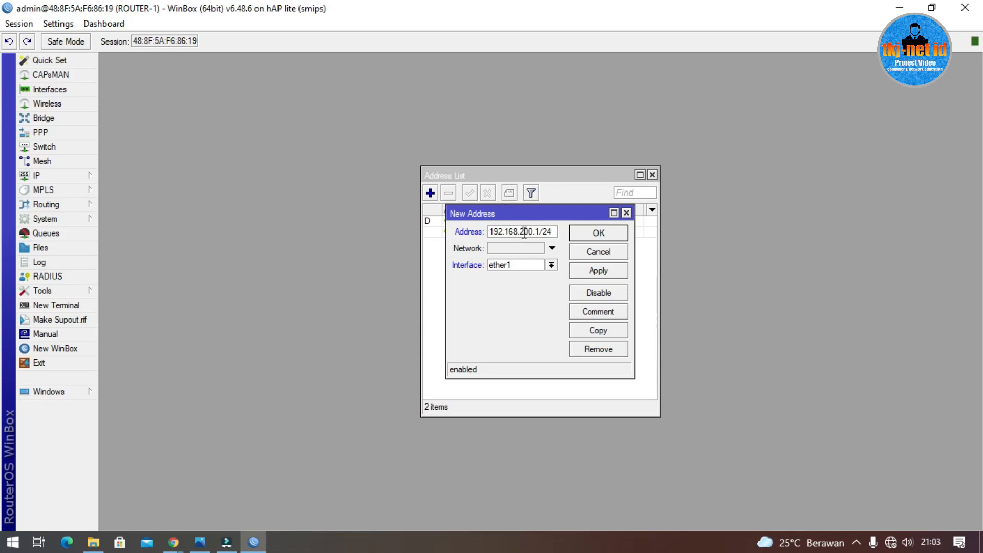
mouse_move(524, 231)
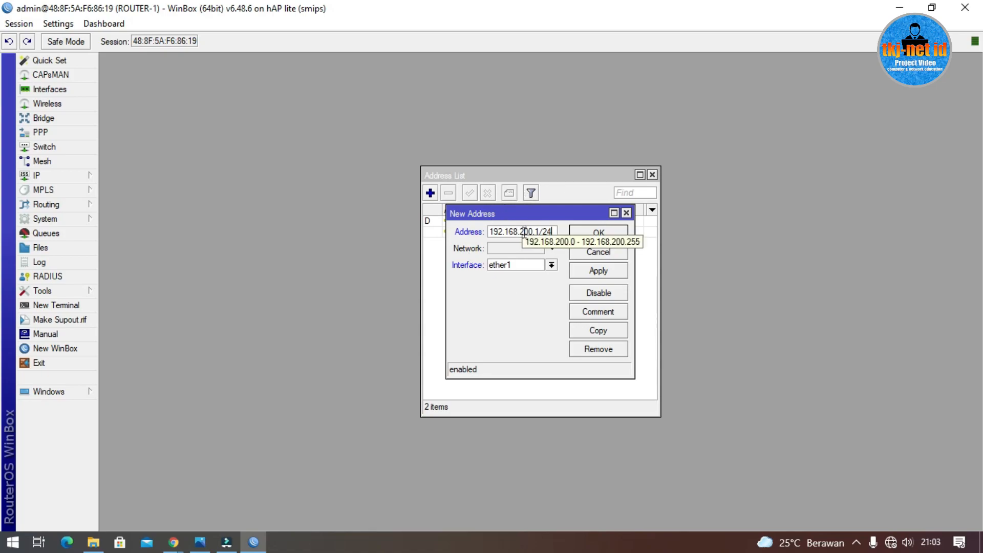
click(553, 265)
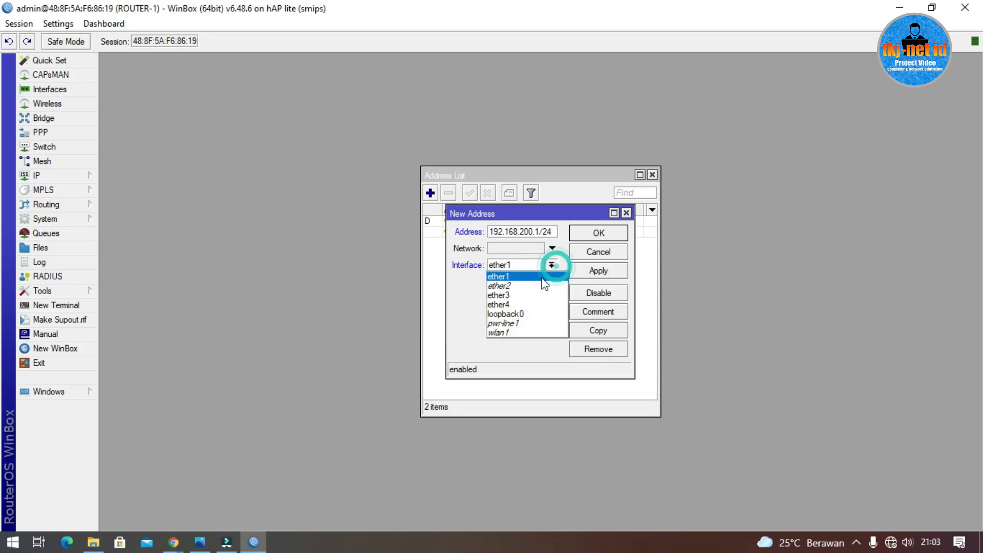
click(527, 294)
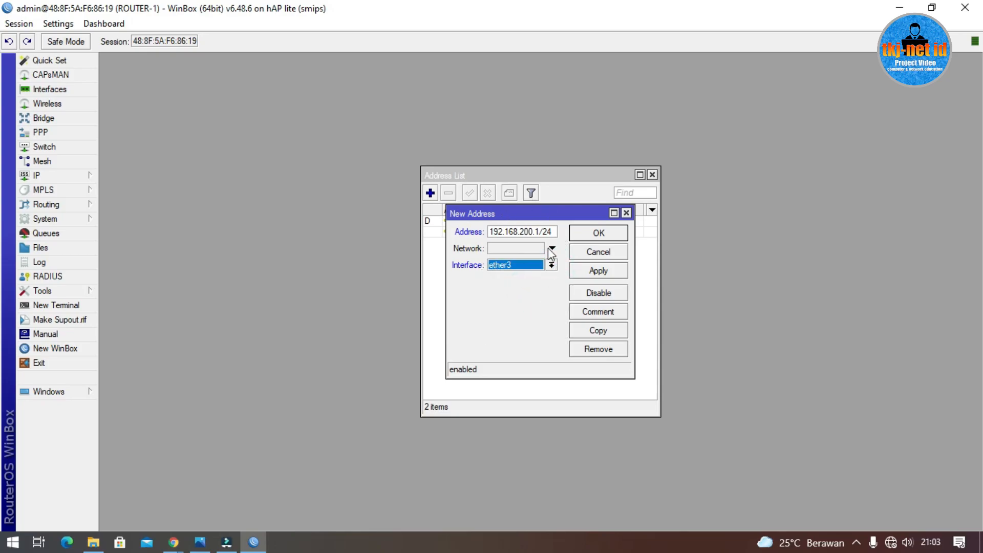
click(200, 541)
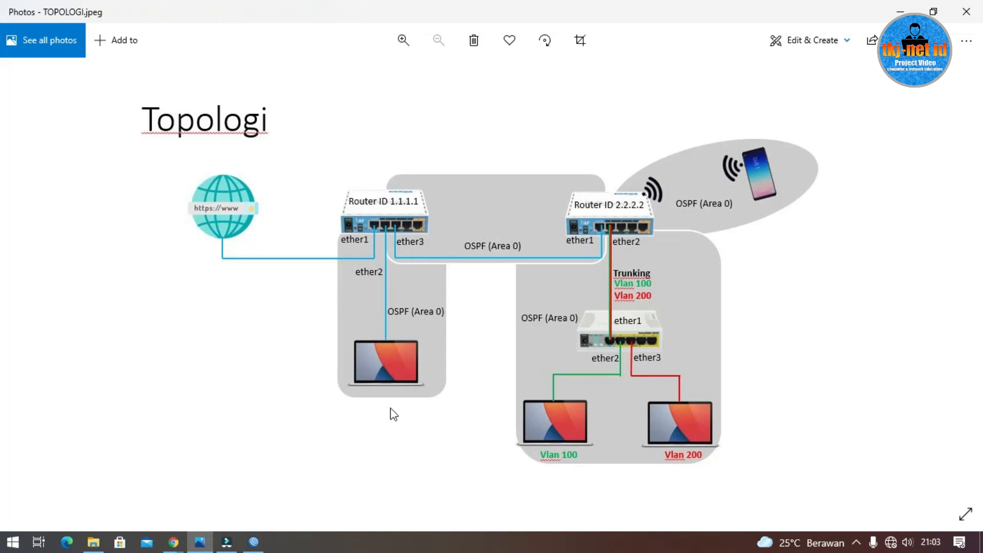
click(896, 12)
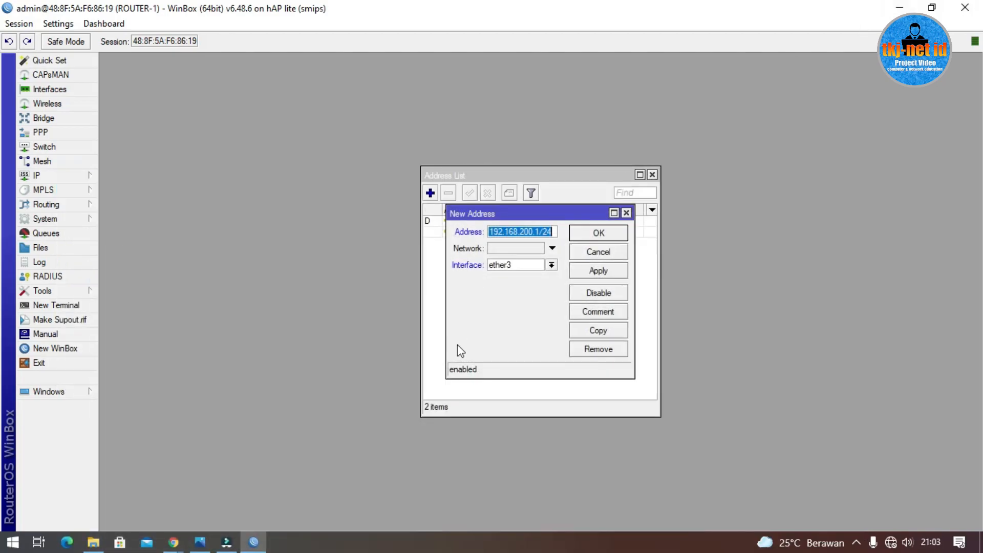
click(599, 233)
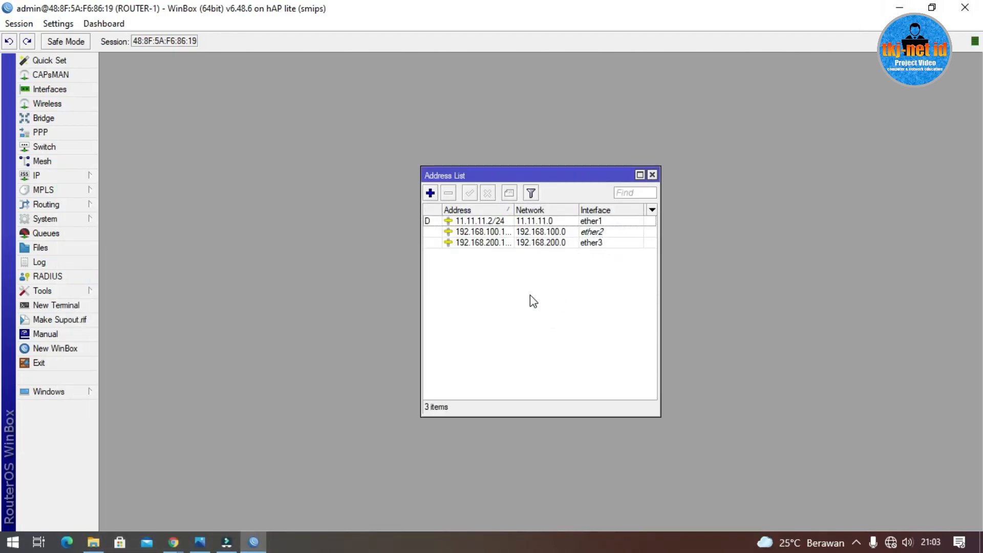
Step: Add the loopback address 1.1.1.1/32 on loopback0
click(431, 193)
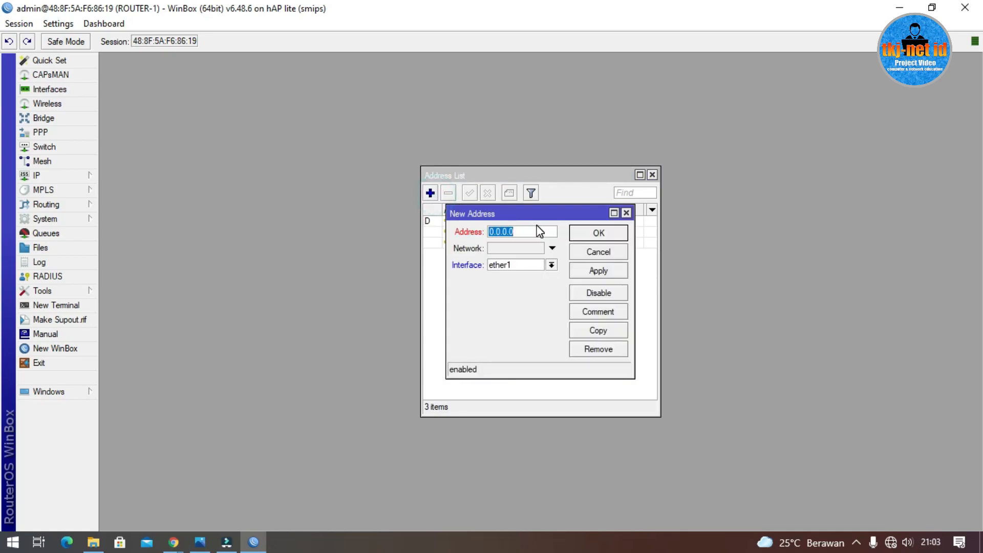
text(1.1.1.1/32)
click(551, 264)
click(531, 311)
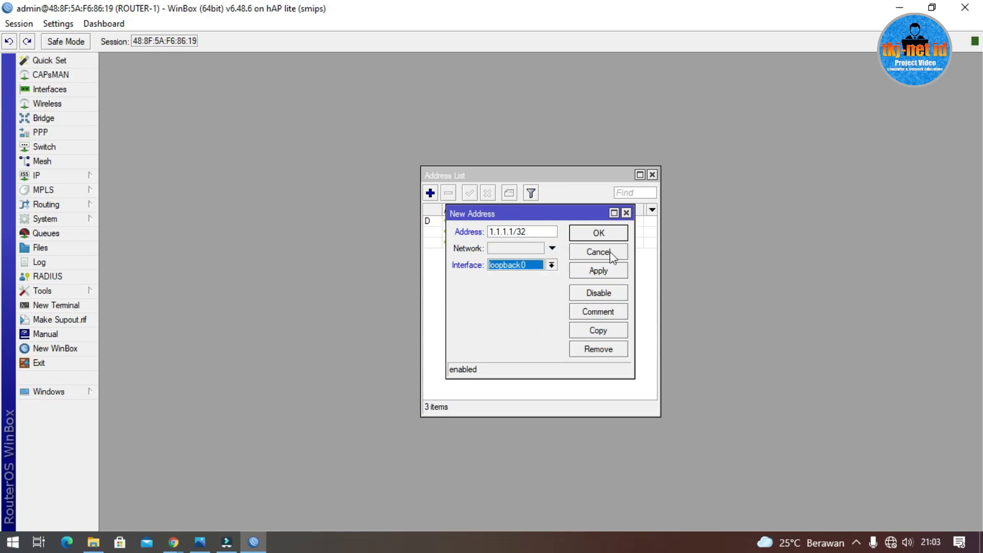
click(594, 237)
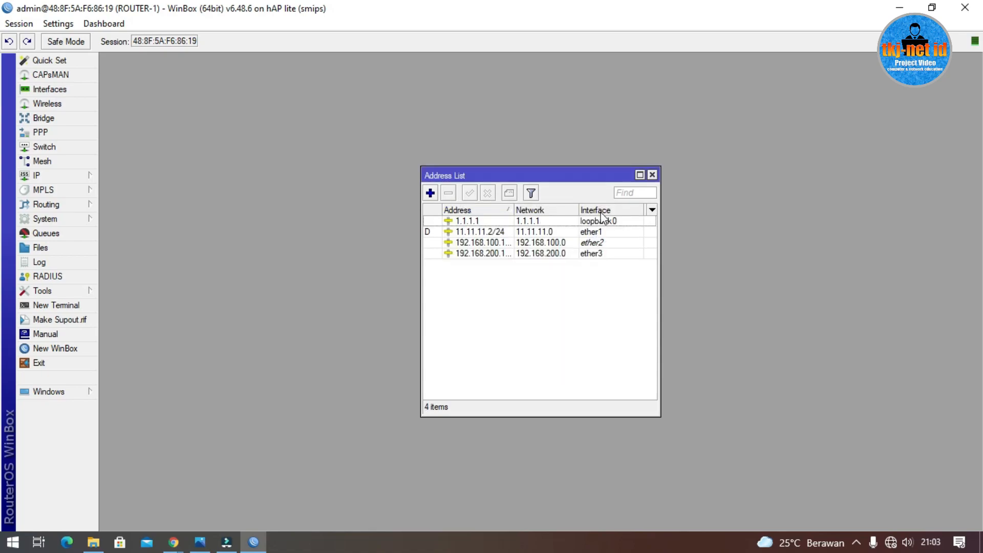
click(483, 220)
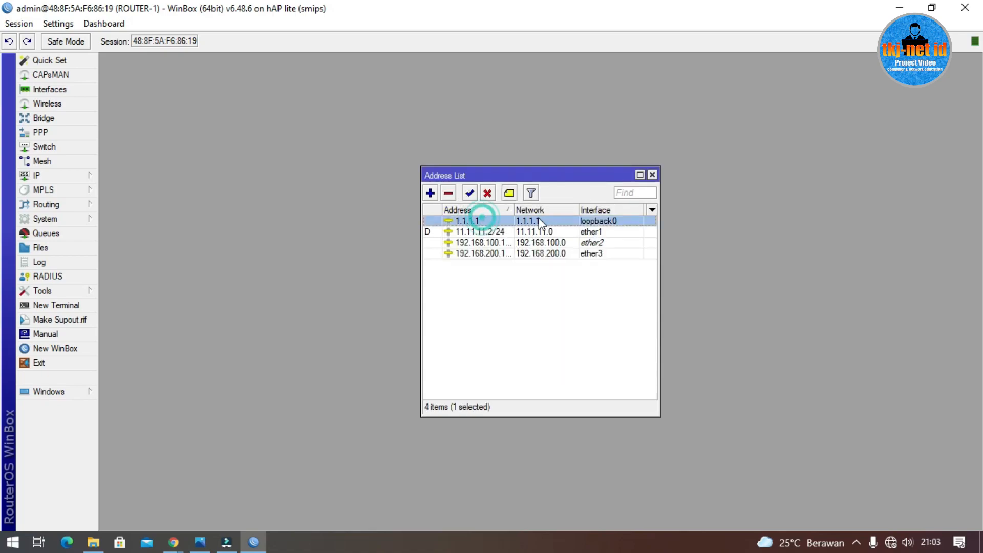
click(537, 220)
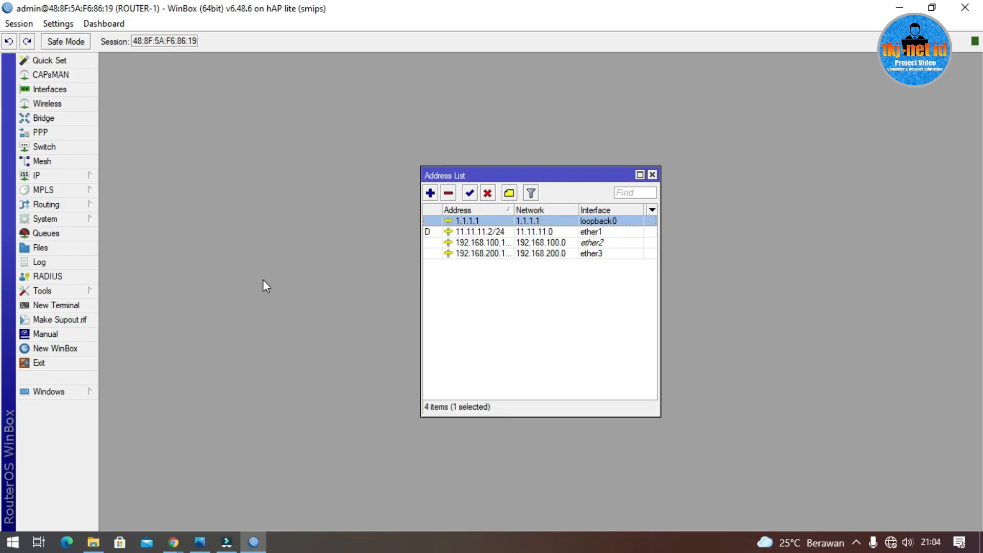
Step: Enable Allow Remote Requests in the router's DNS settings and save
click(64, 178)
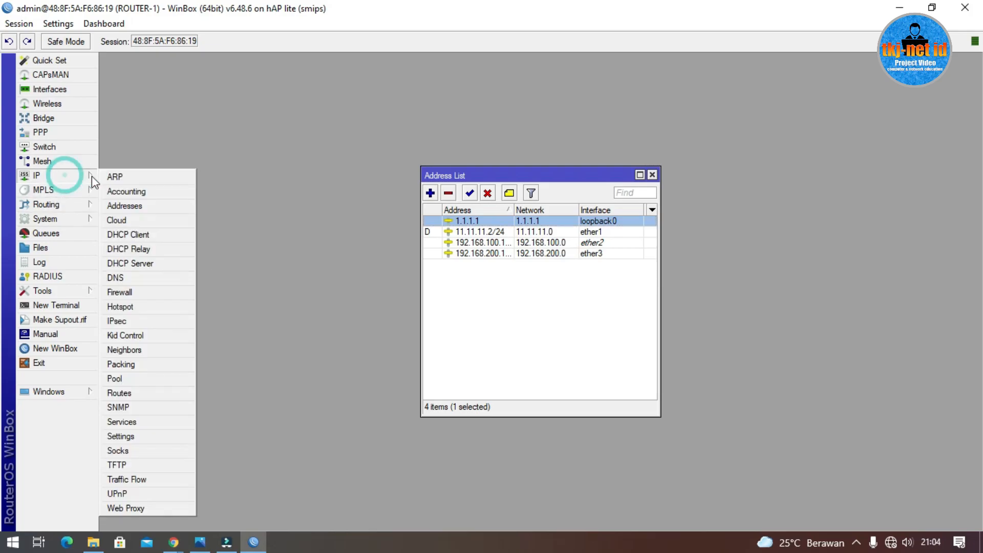
click(134, 279)
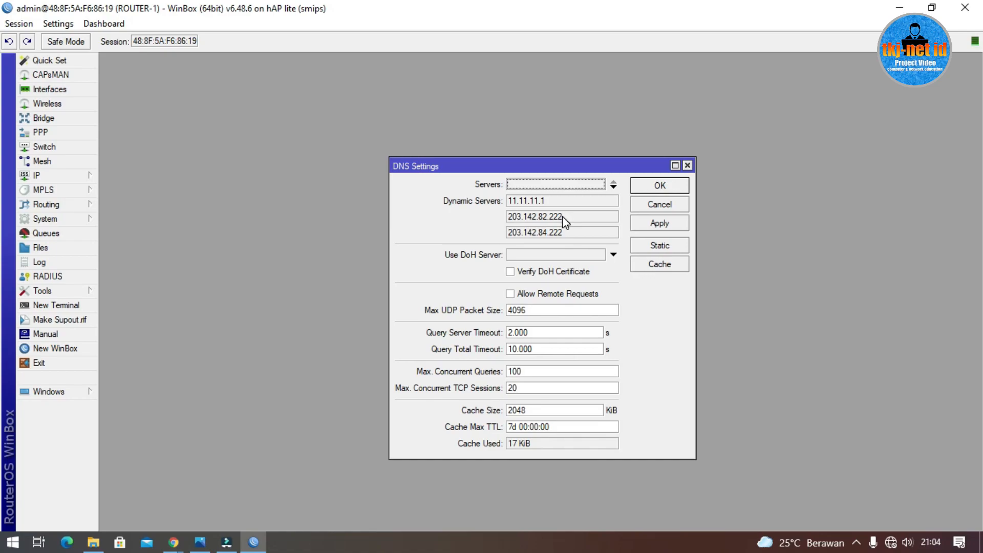
click(510, 294)
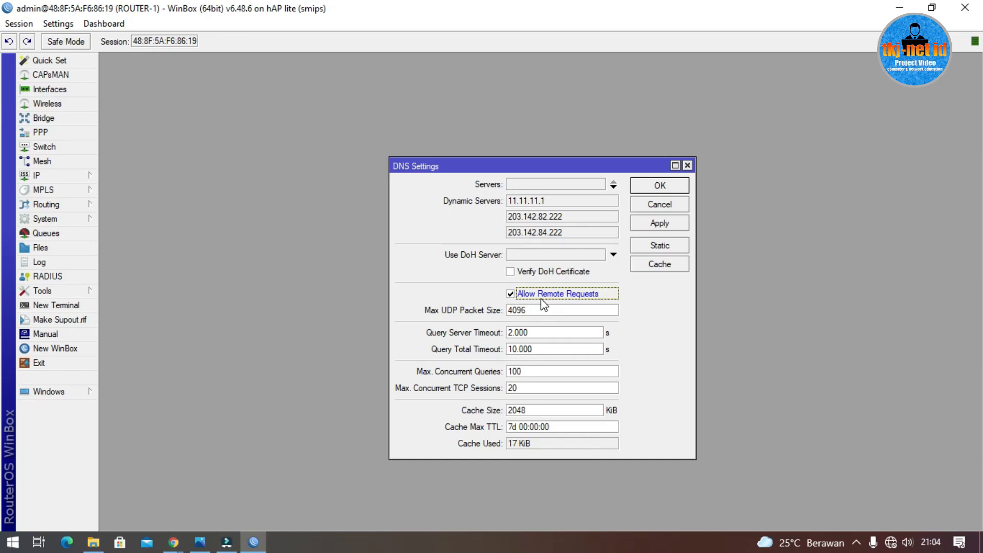
click(662, 186)
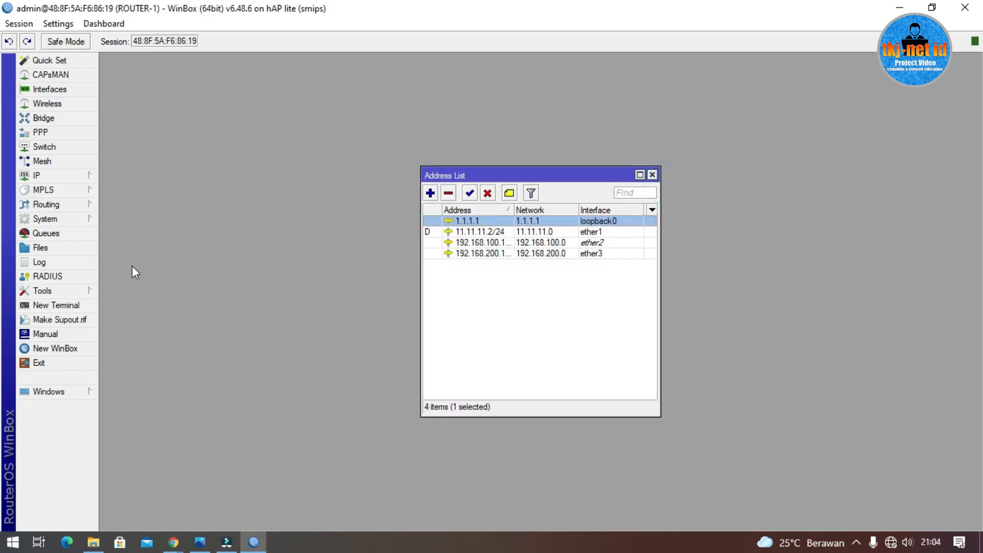
Step: Add a srcnat NAT rule with out-interface ether1 and action masquerade
click(68, 176)
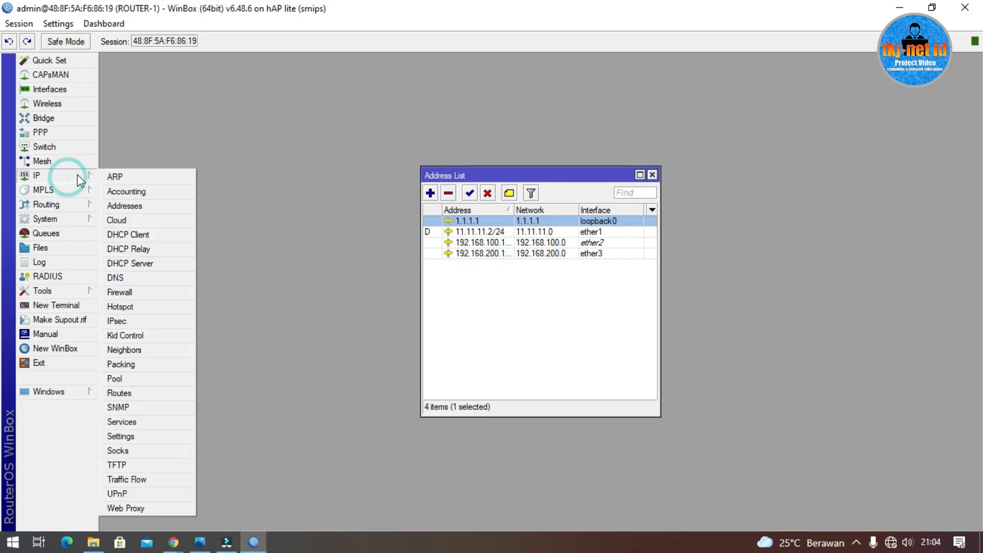
click(150, 297)
click(275, 184)
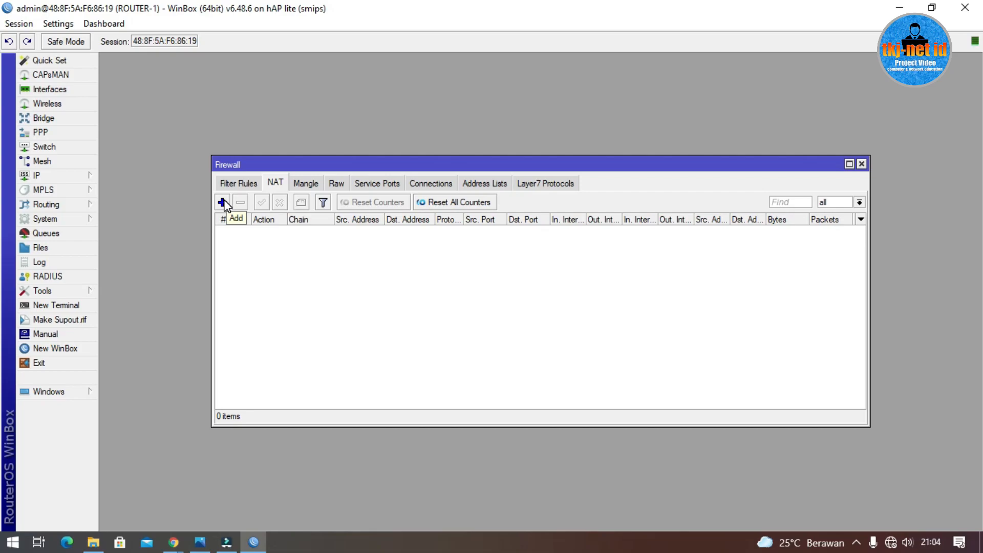
click(222, 203)
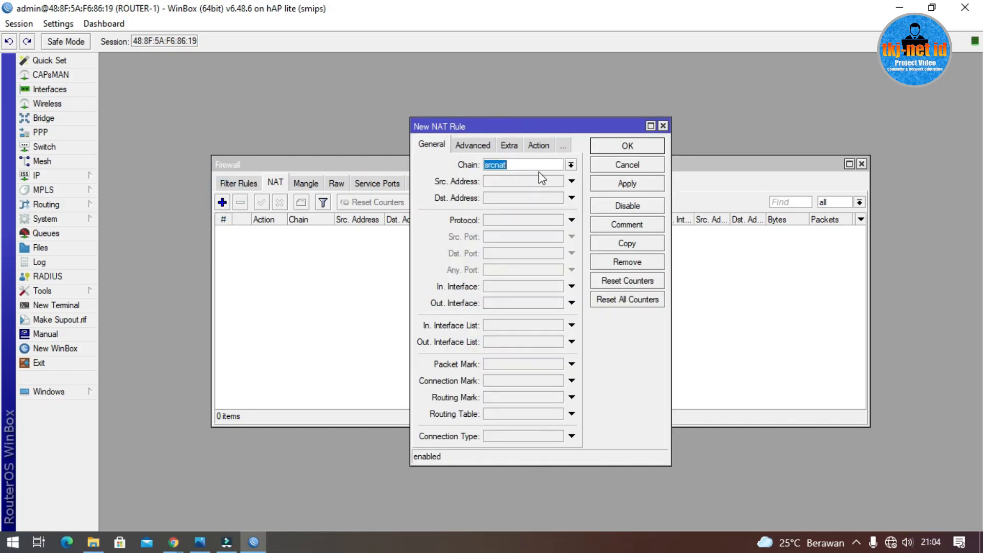
click(520, 305)
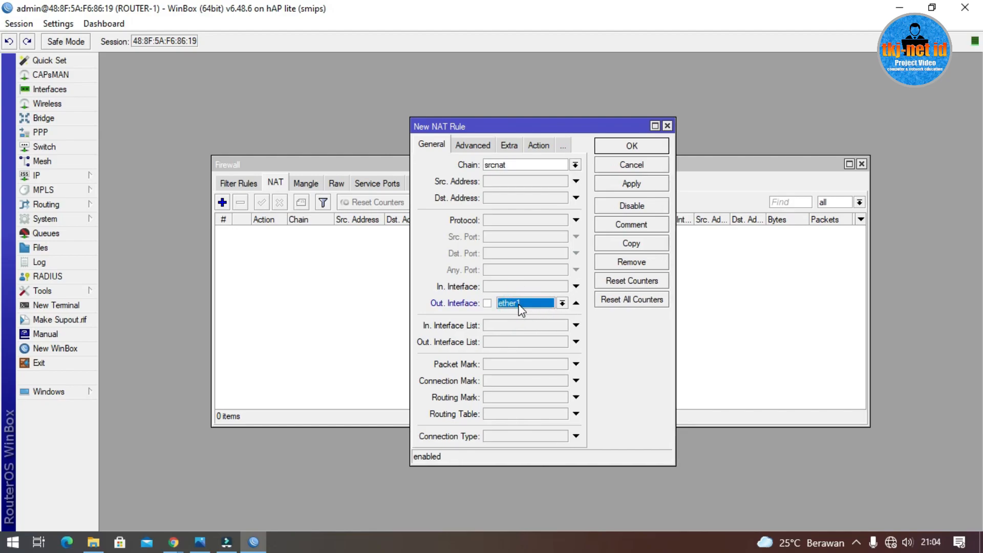
click(538, 145)
click(520, 167)
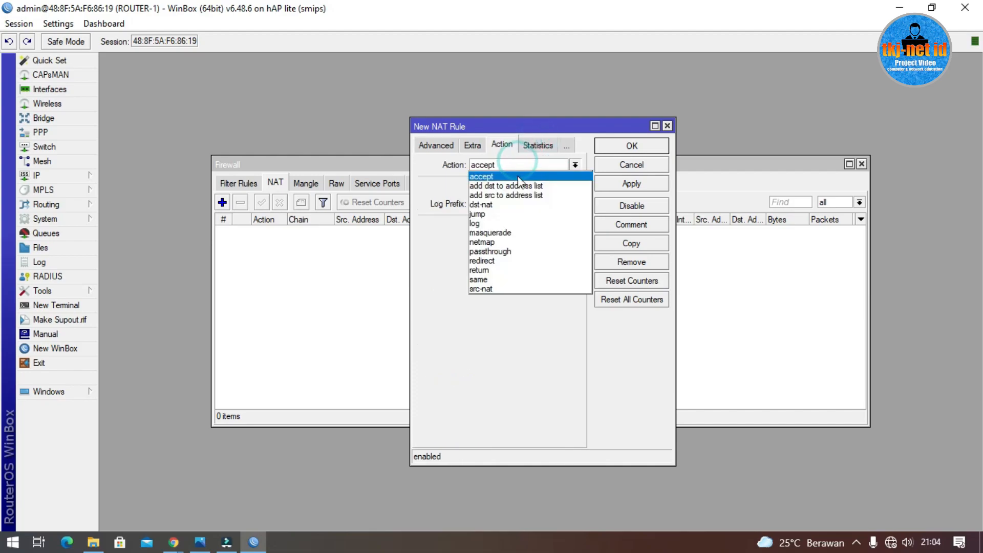
click(521, 237)
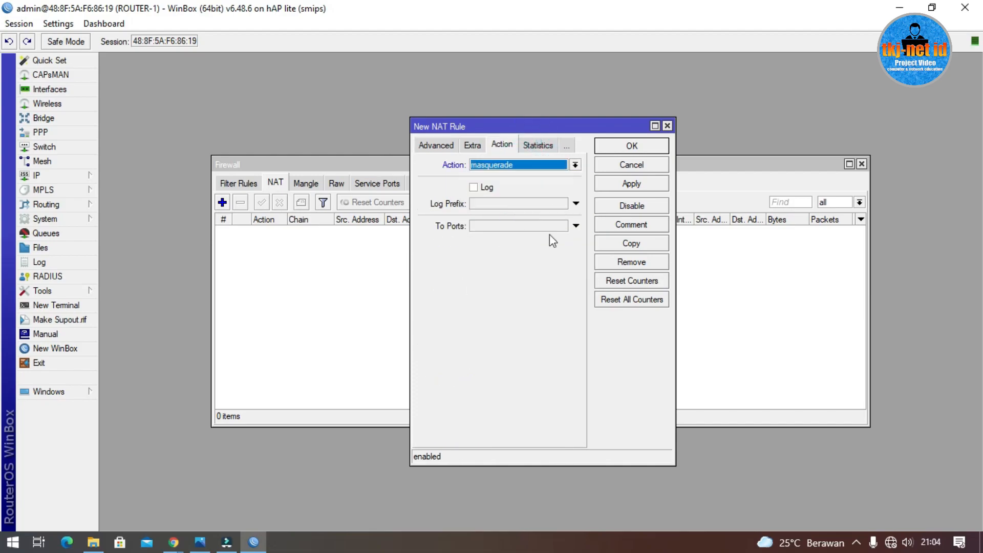
click(621, 149)
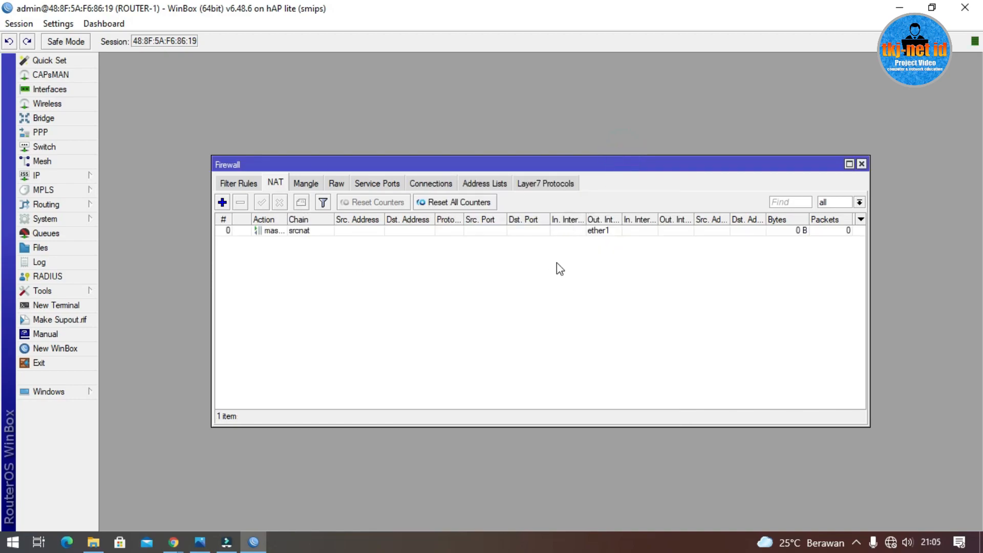
click(69, 311)
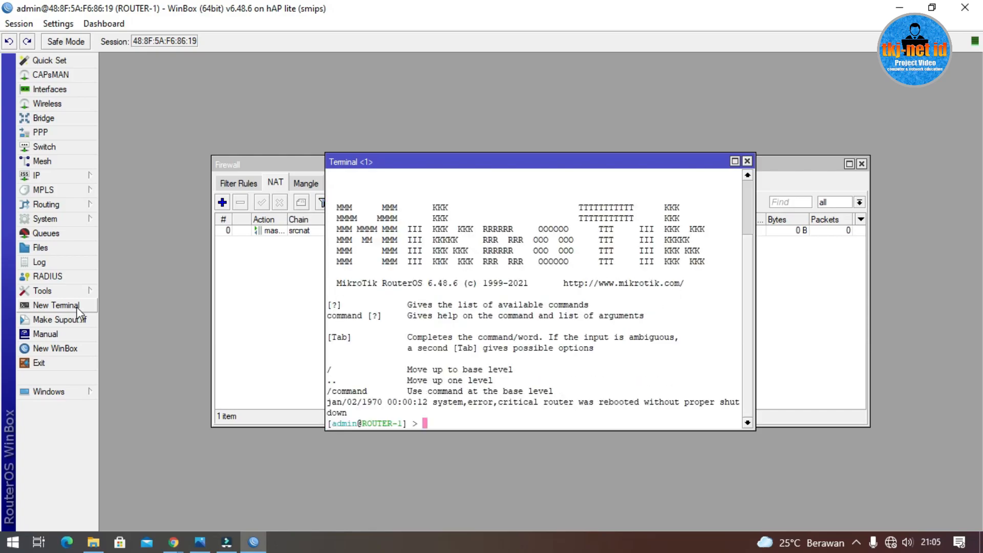
text(ping www.googl)
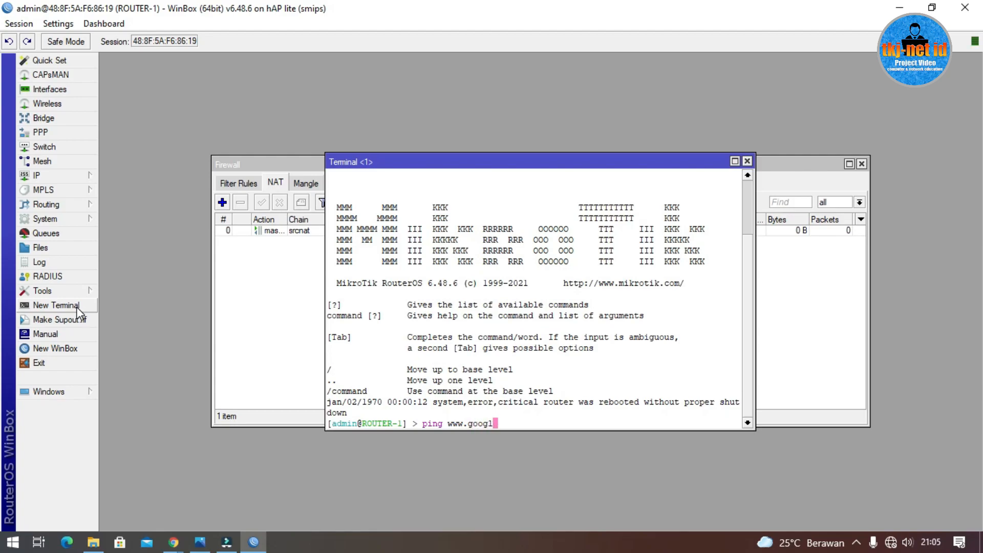
text(e.co.id)
key(Return)
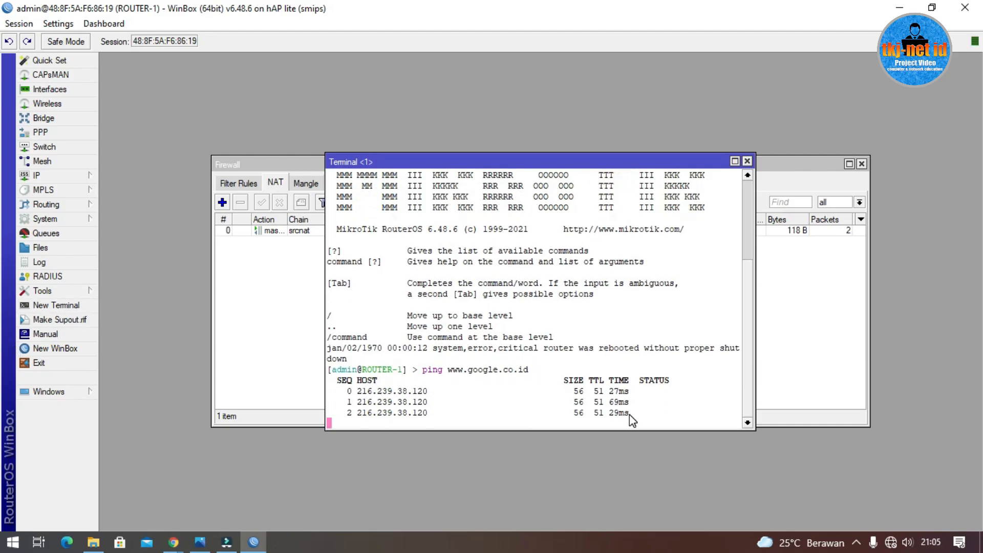
click(747, 163)
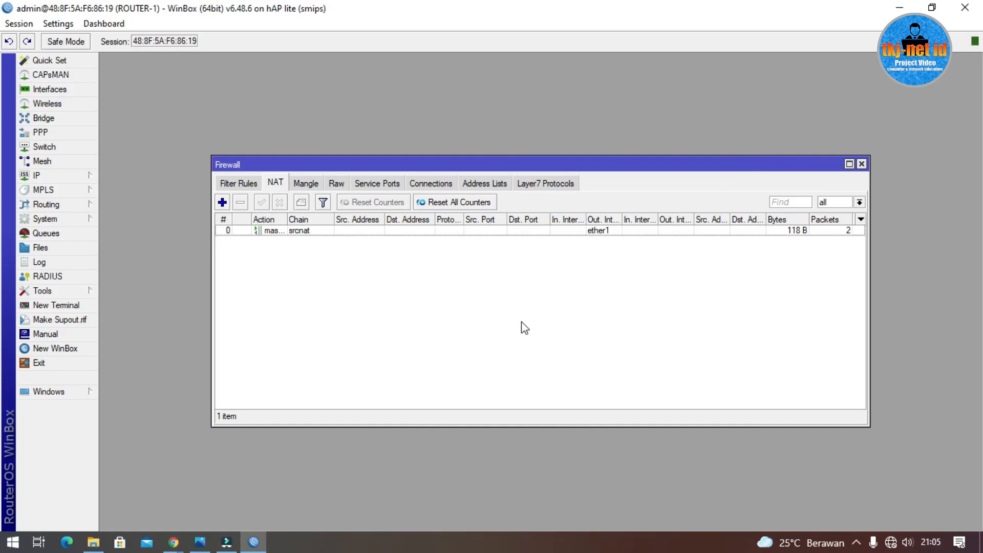
click(199, 537)
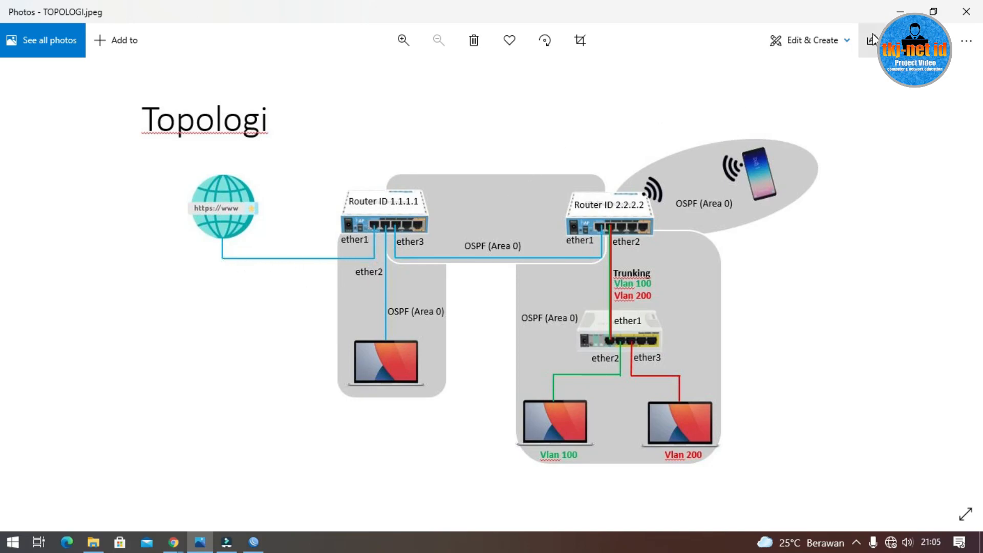
Step: Minimize the TOPOLOGI.jpeg diagram in Photos to return to WinBox's Firewall NAT list
click(899, 11)
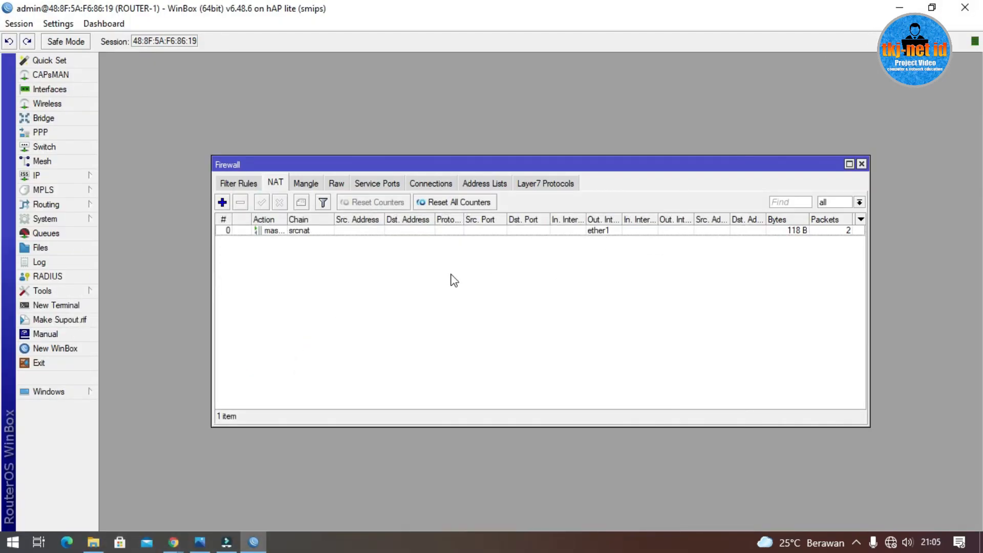
Step: Start DHCP Setup on ether2 and accept the 192.168.100.0/24 address space and gateway
click(60, 175)
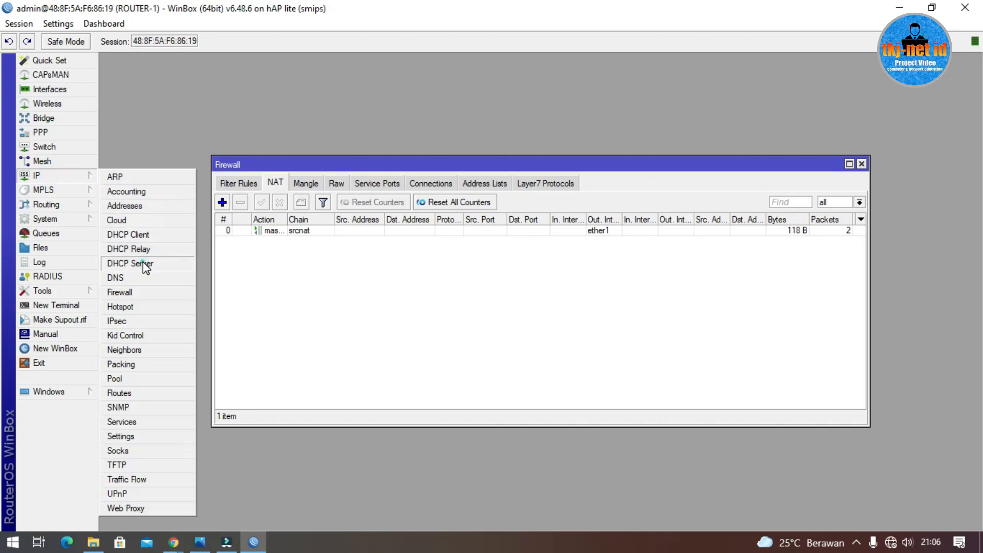
click(130, 263)
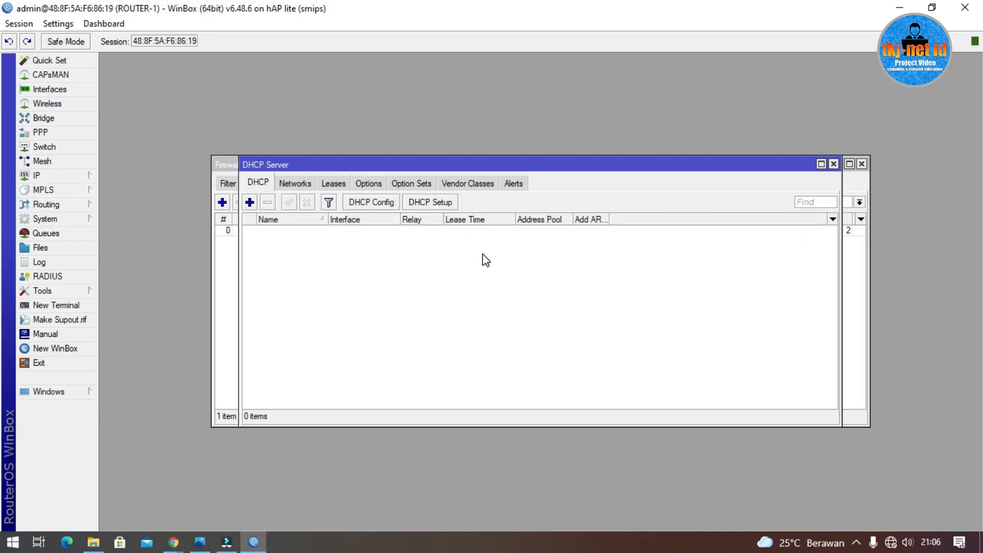
click(438, 202)
click(565, 290)
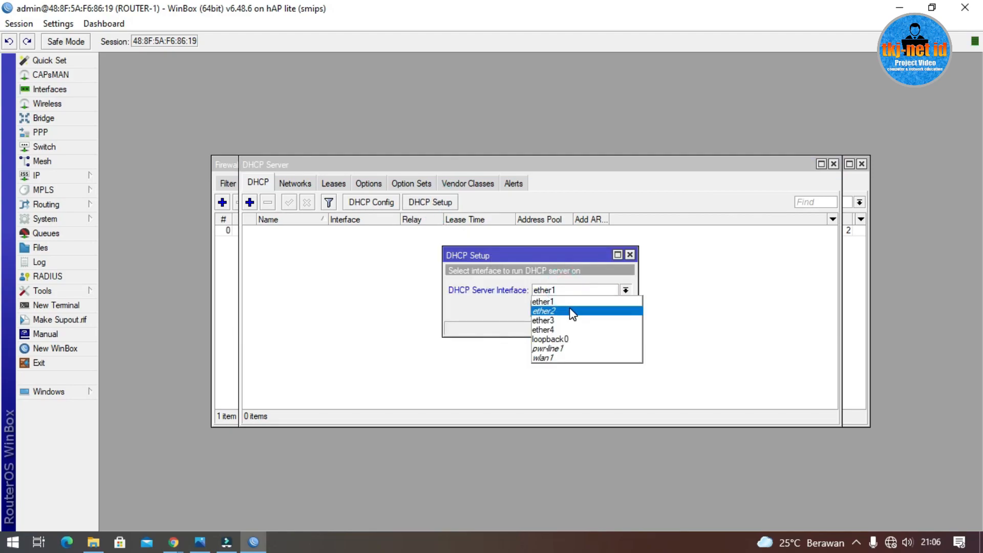
click(572, 311)
click(576, 309)
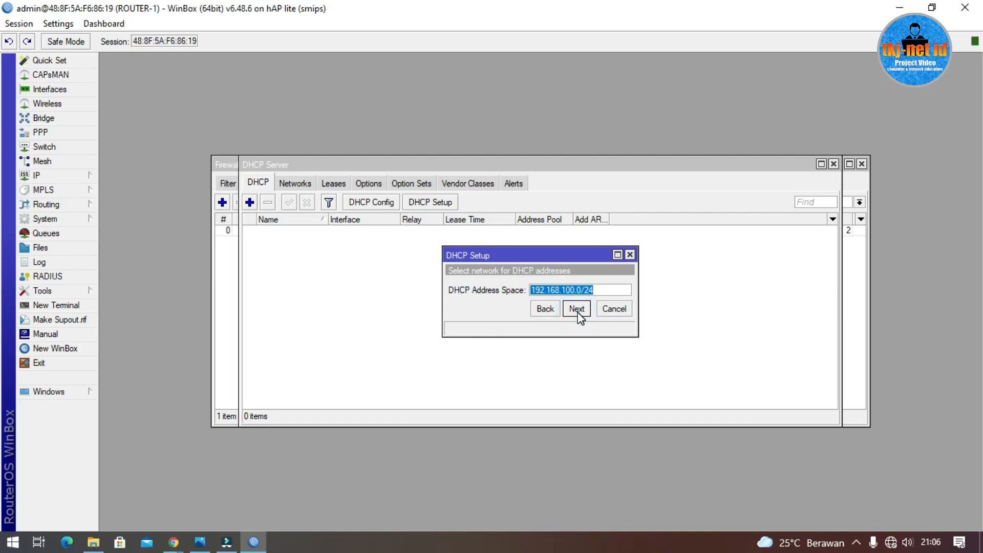
click(576, 308)
click(576, 308)
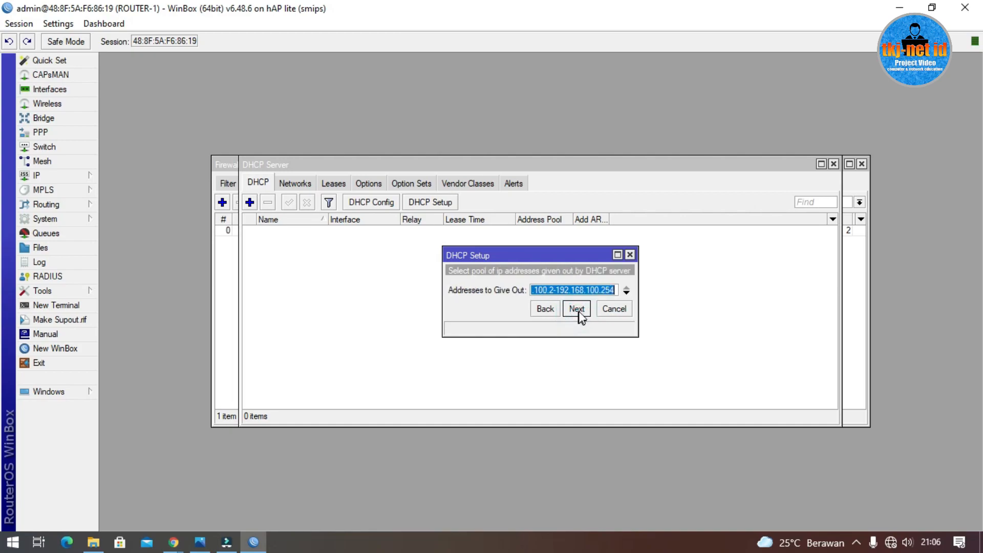
Step: Narrow the address pool to 192.168.100.10–192.168.100.100
drag(639, 269, 710, 272)
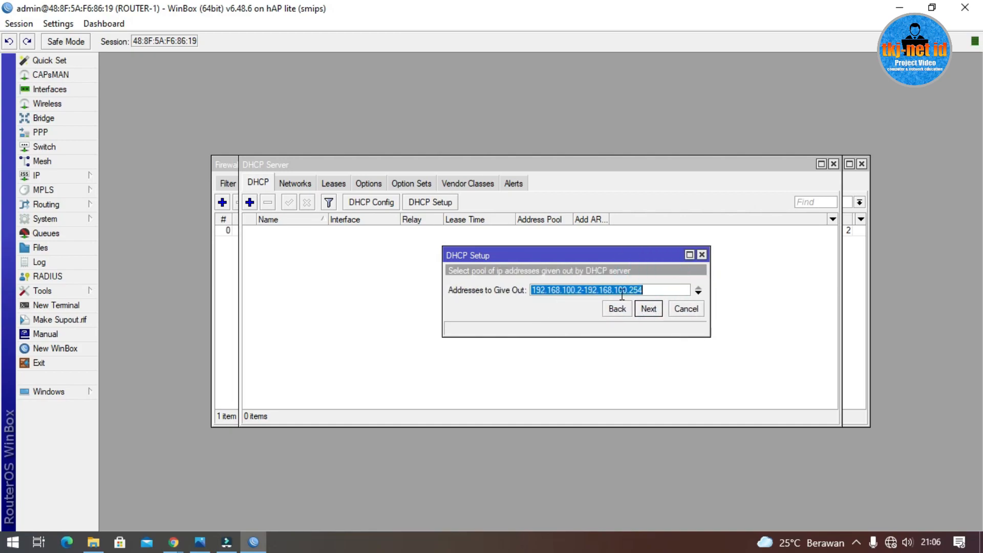
double_click(578, 290)
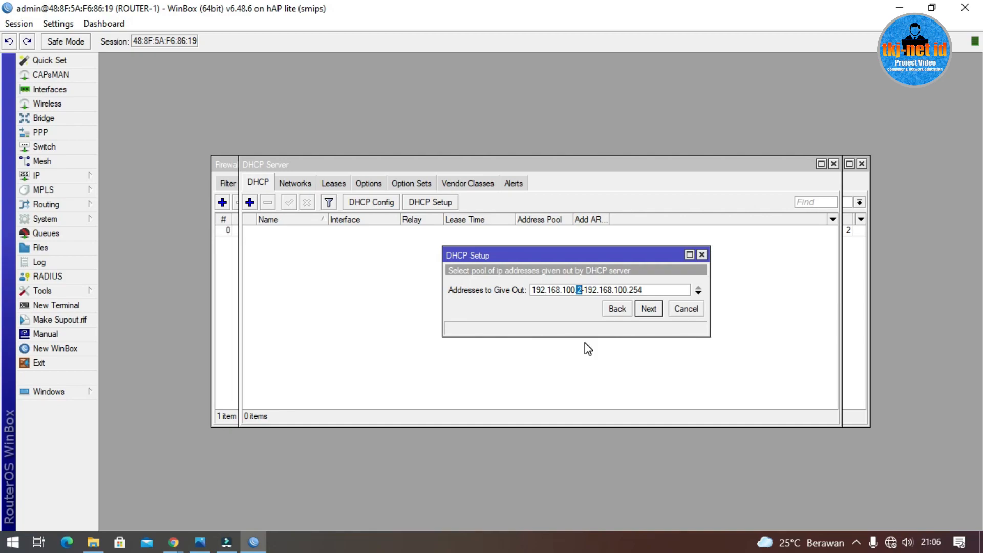
text(10)
click(637, 288)
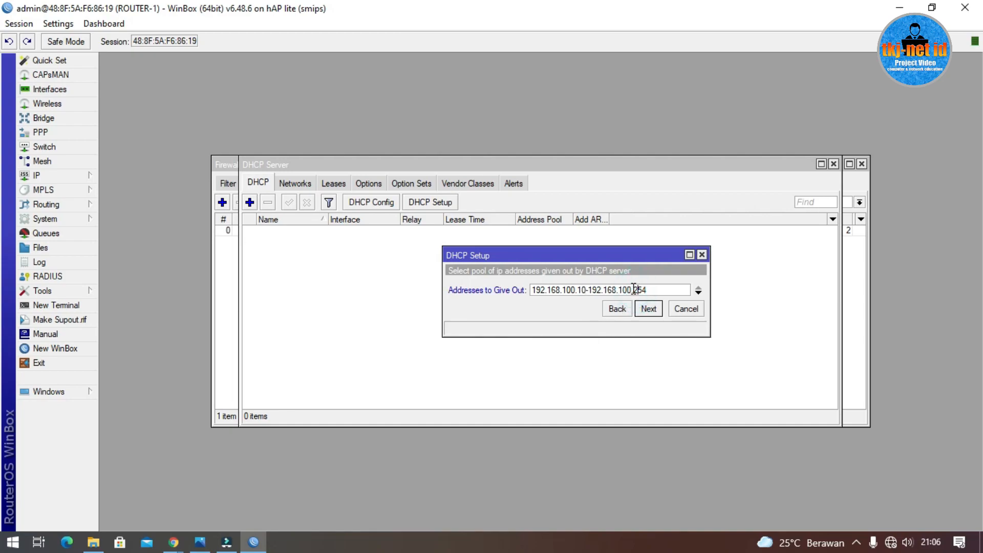
drag(633, 288, 666, 288)
text(100)
click(649, 309)
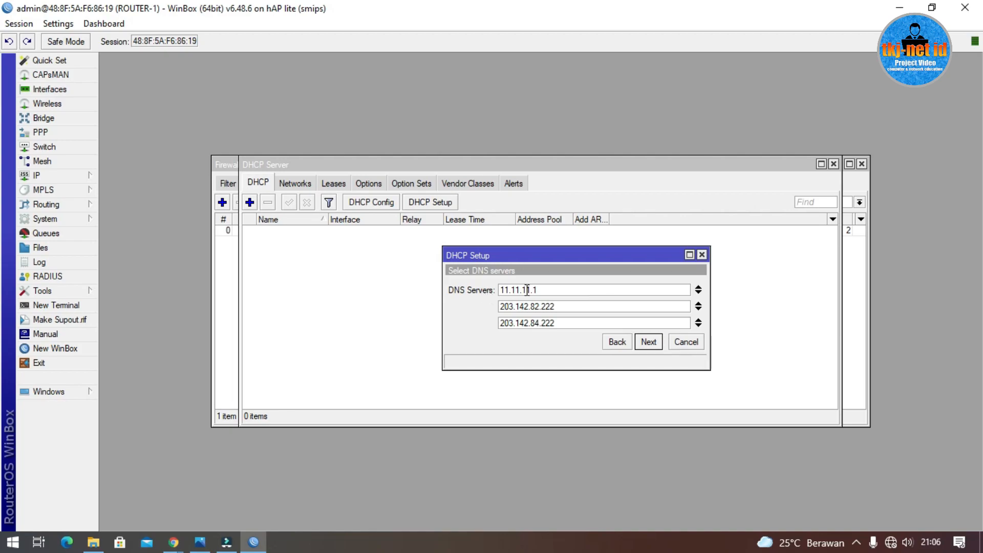
Step: Remove DNS 11.11.11.1, keep 203.142.82.222 and 203.142.84.222 and the 00:10:00 lease, and finish setup
click(698, 287)
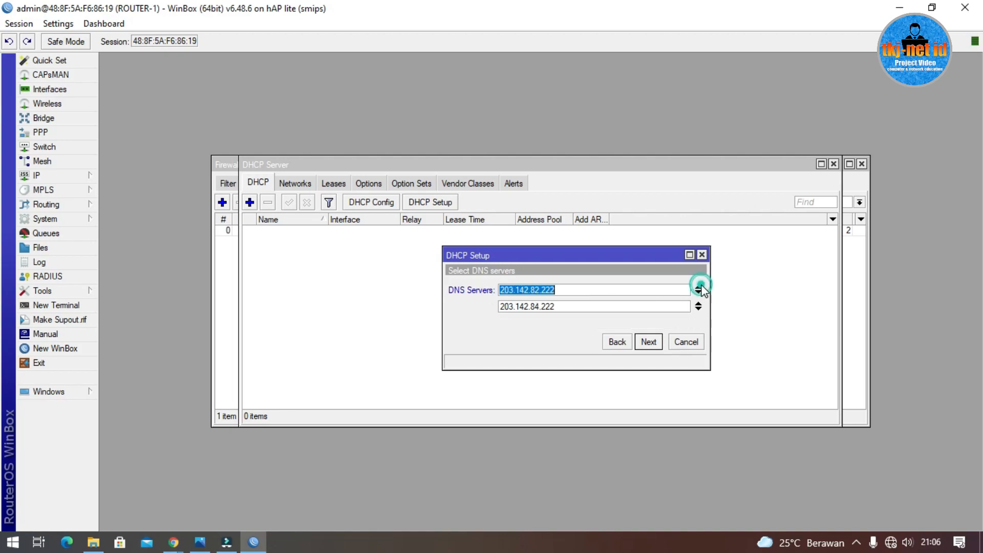
click(579, 306)
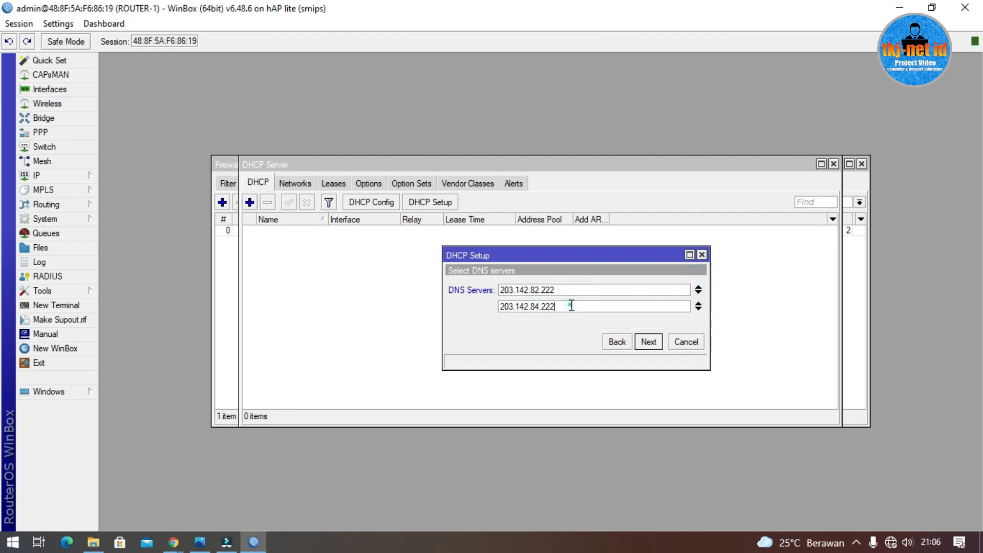
click(566, 288)
click(567, 307)
click(649, 342)
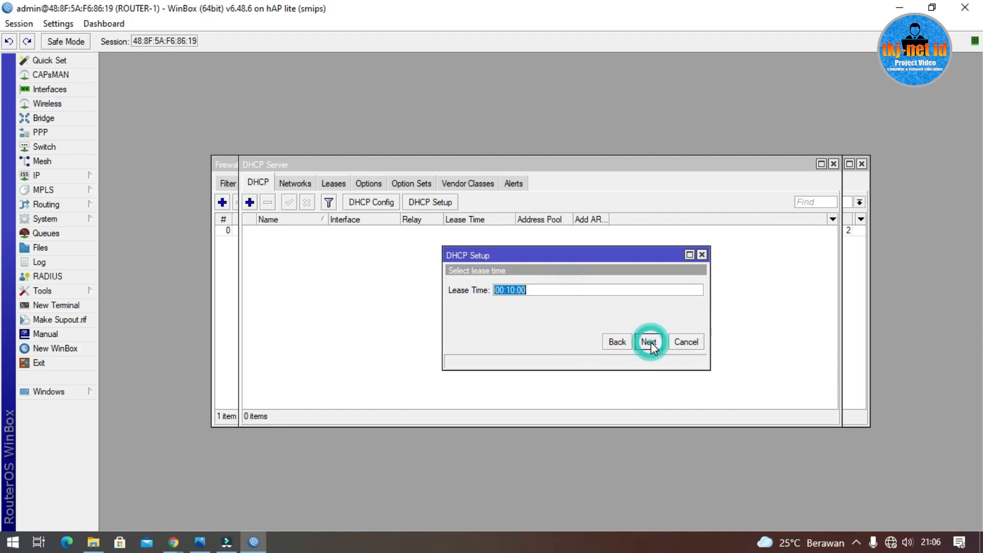
click(649, 342)
click(541, 287)
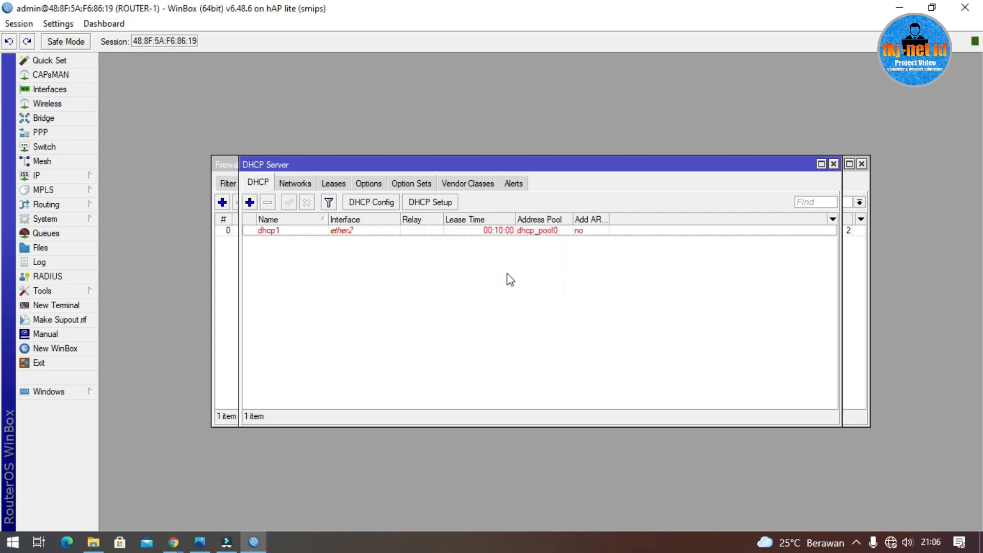
click(419, 235)
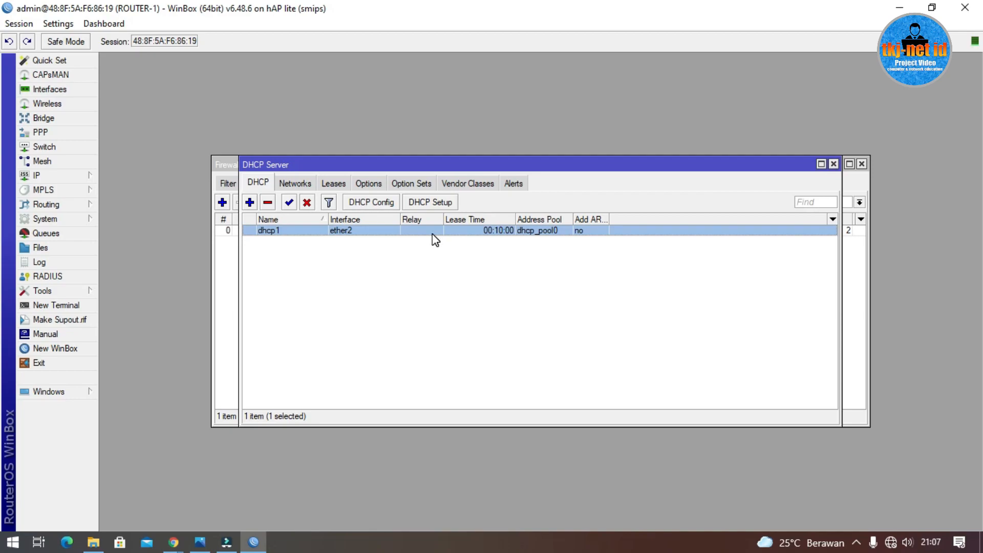
Step: Close the DHCP Server and Firewall windows, leaving the address list visible
click(834, 164)
click(862, 164)
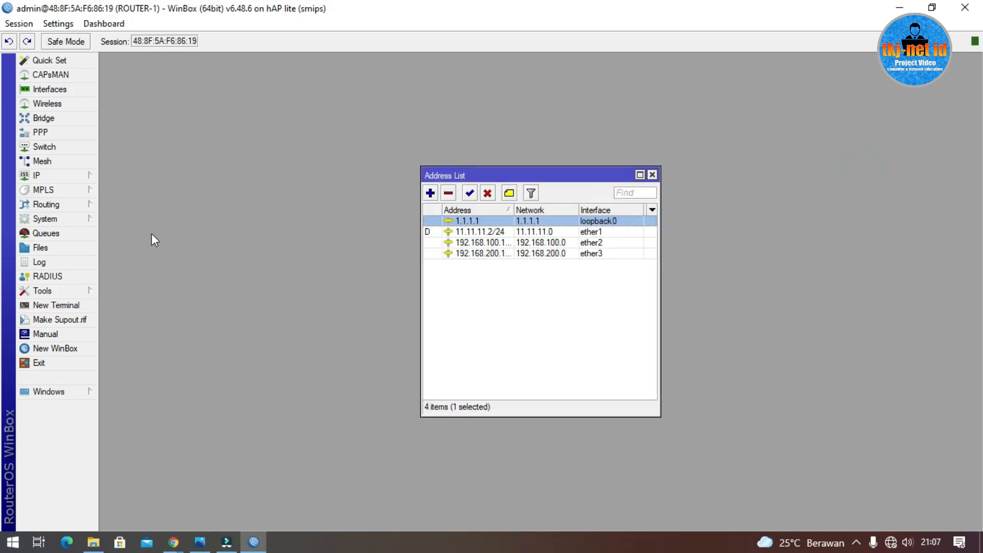
Step: In Routing > OSPF Instances, change the default instance's Router ID to 1.1.1.1 and save
click(63, 204)
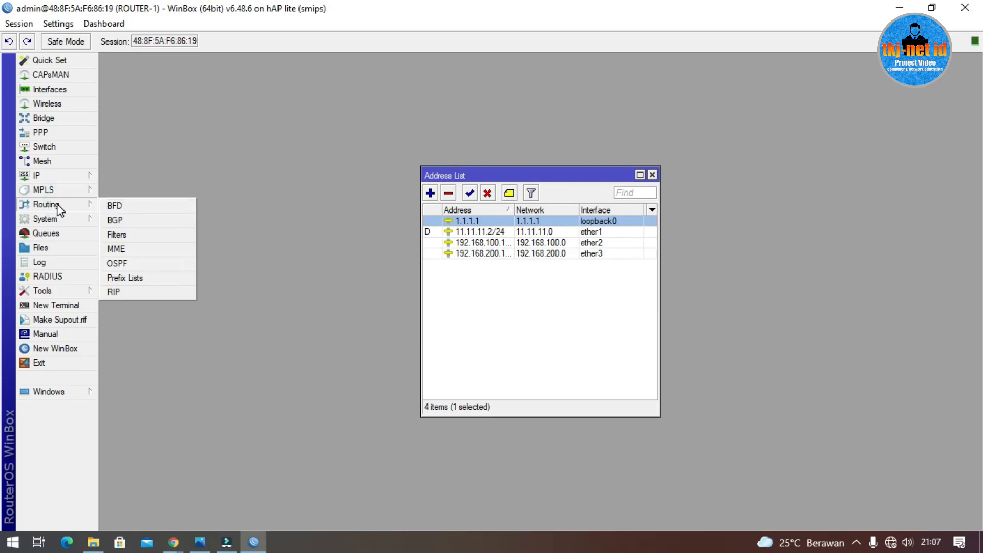
click(143, 264)
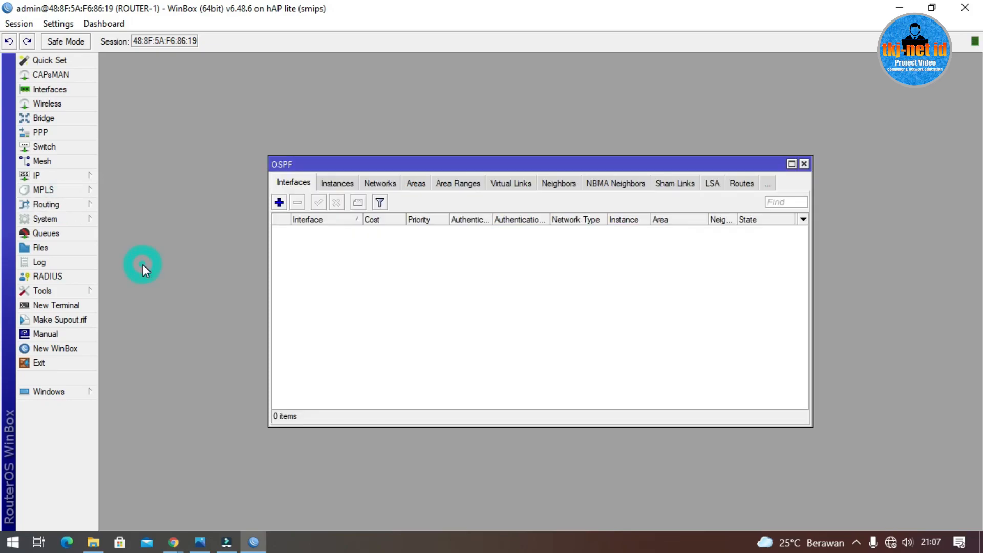
click(362, 273)
click(346, 186)
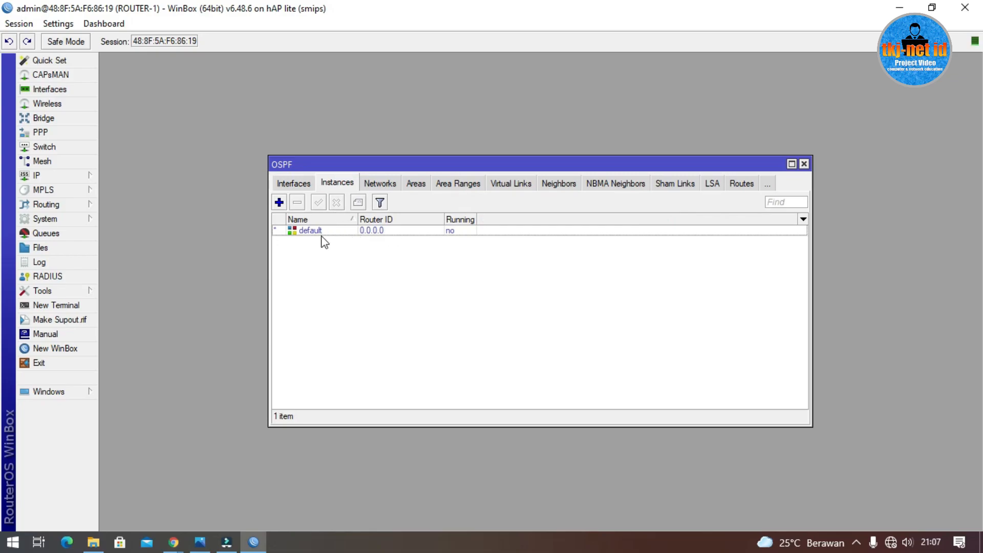
double_click(392, 231)
double_click(559, 217)
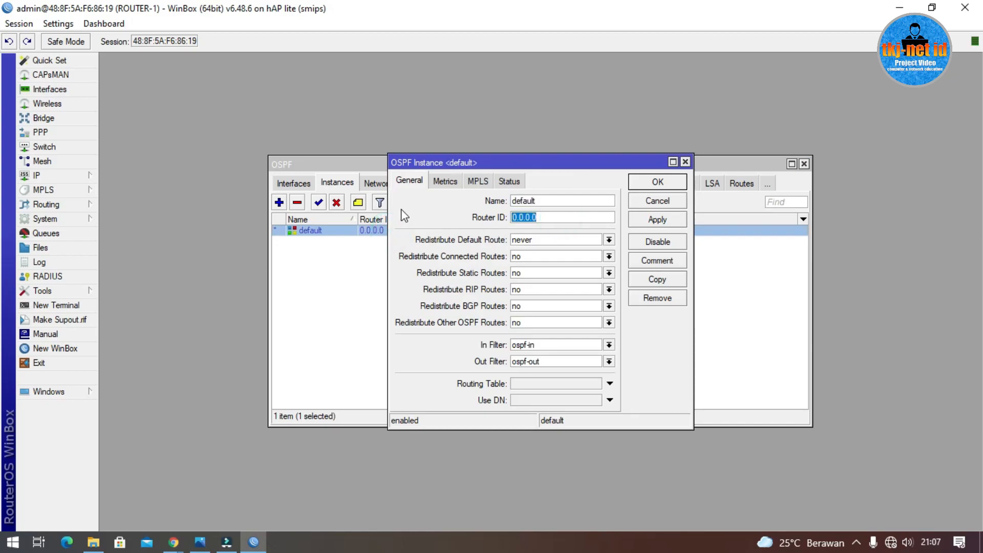
text(1.1.1.1)
click(657, 182)
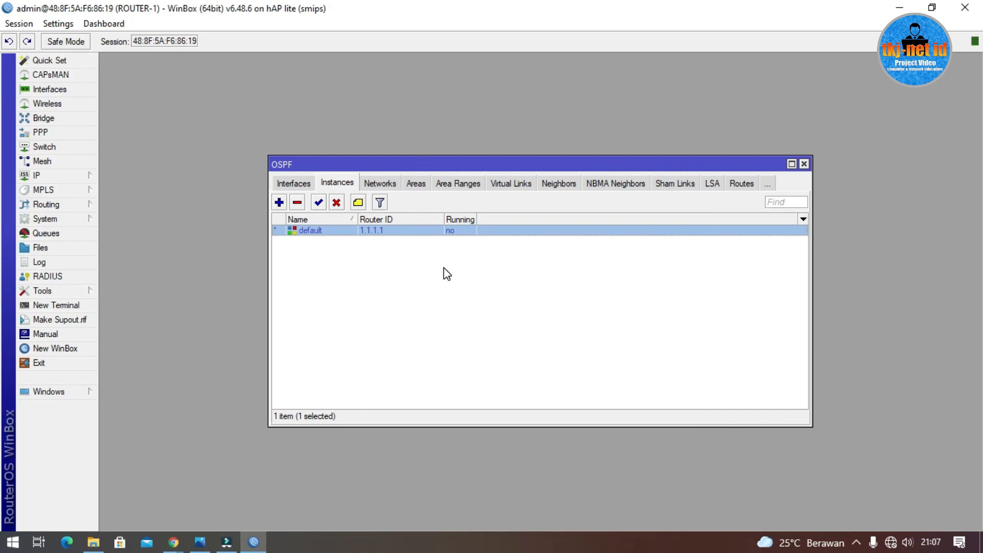
click(64, 175)
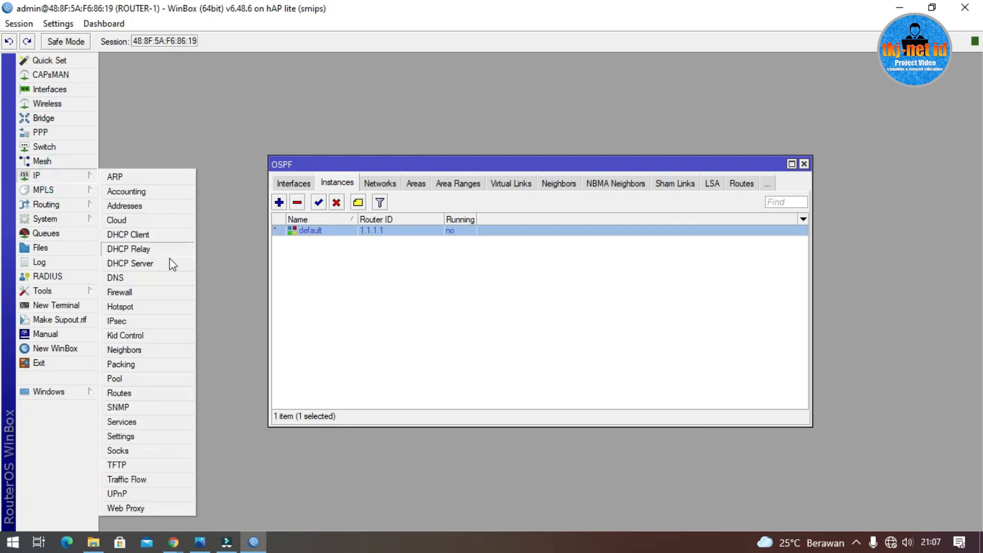
Step: Check router addresses 1.1.1.1, 192.168.100.1 and 192.168.200.1, then show the OSPF Networks list
click(146, 207)
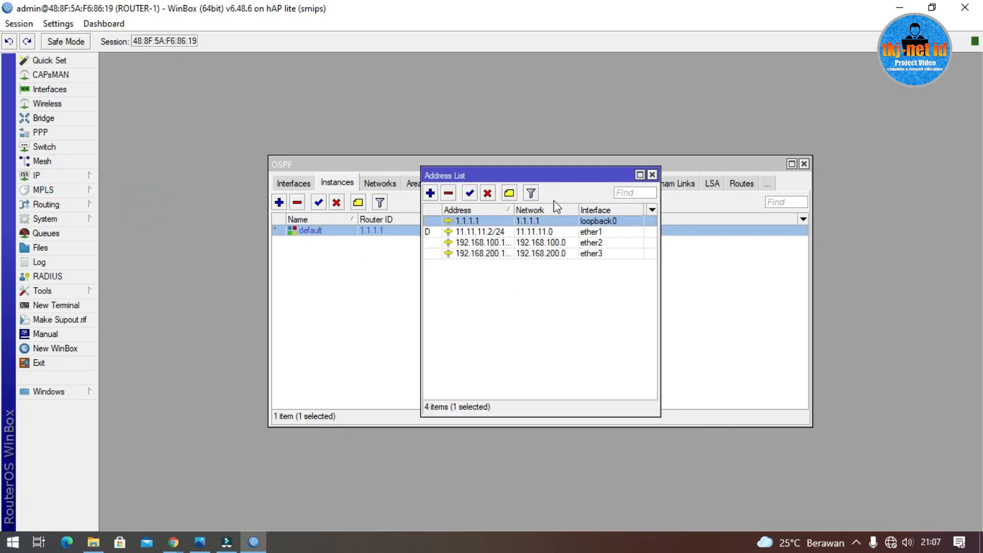
drag(548, 178, 816, 133)
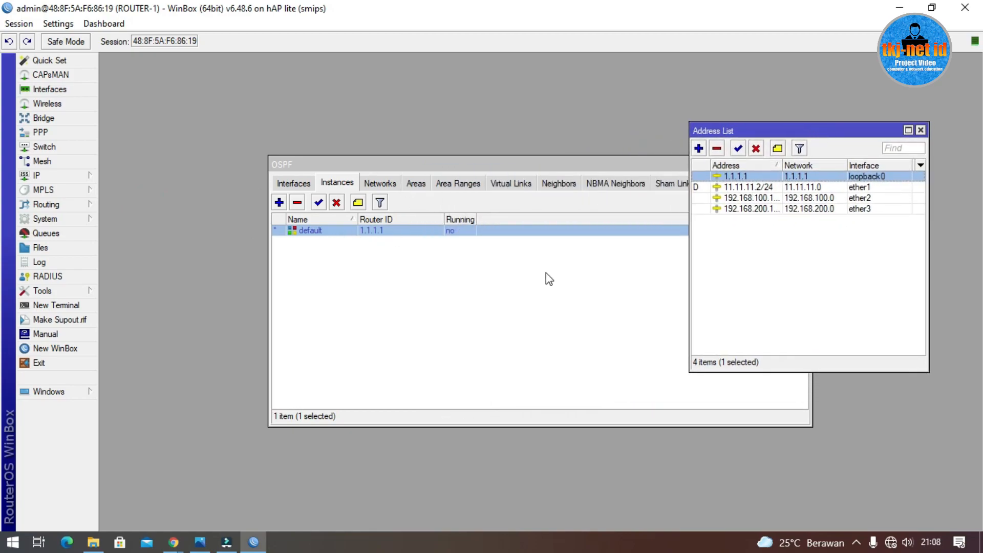
click(762, 255)
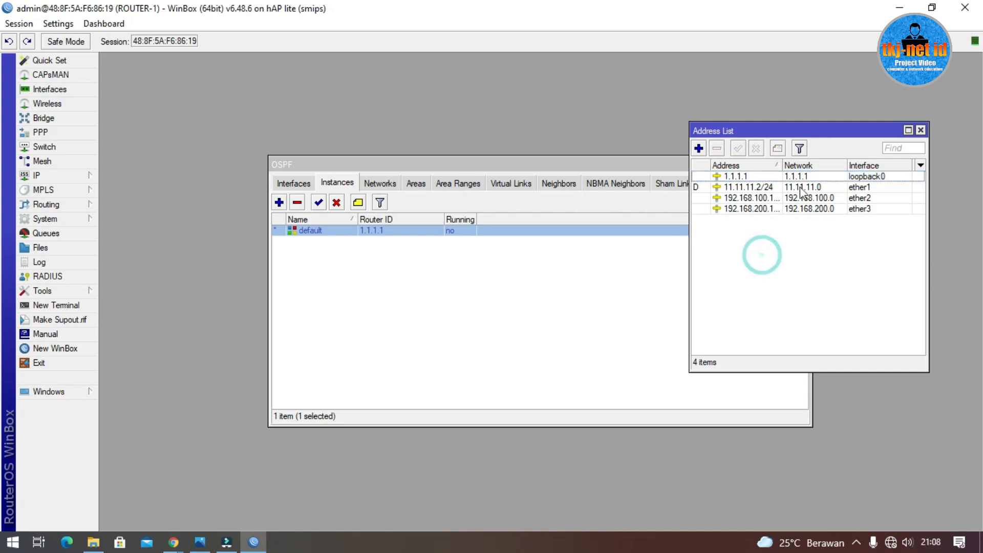
click(802, 177)
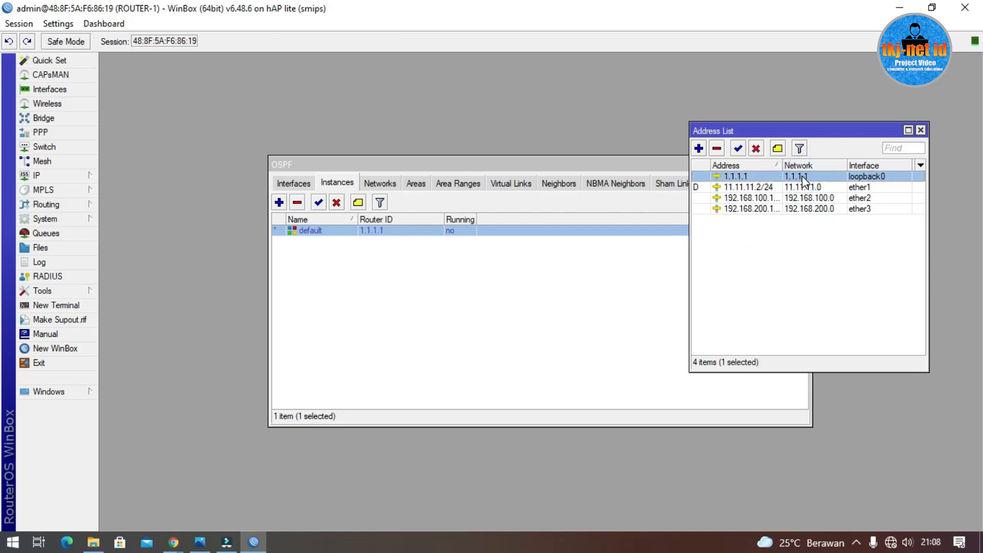
click(819, 199)
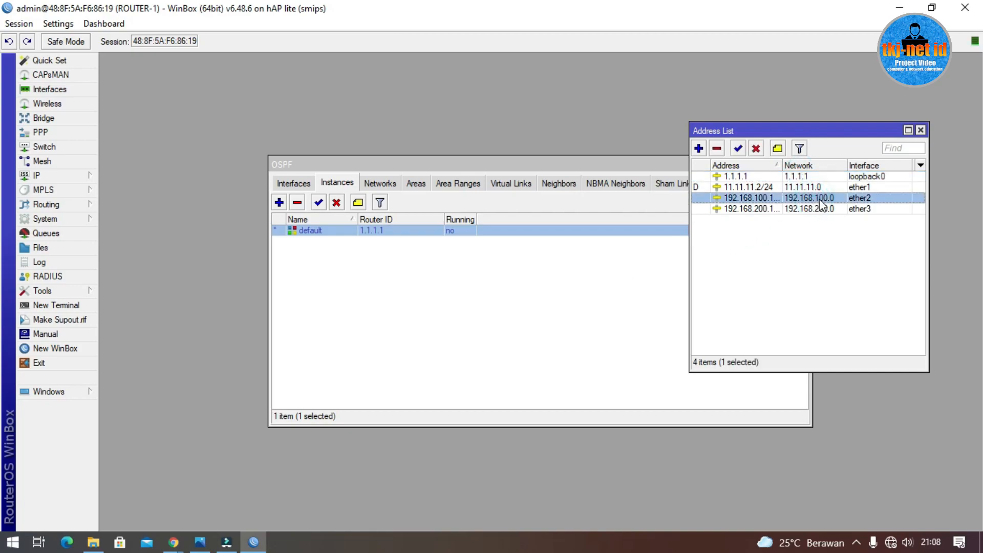
click(817, 209)
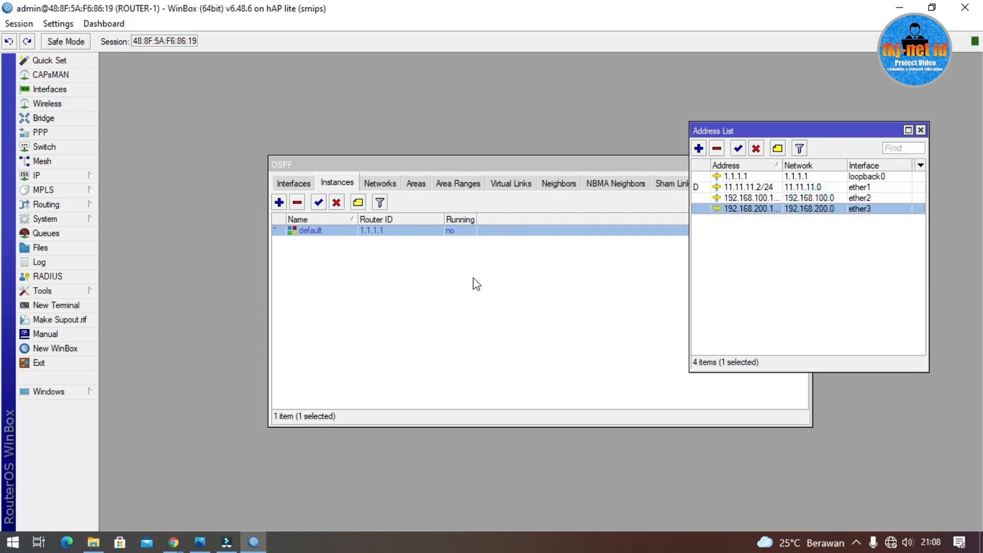
click(480, 165)
click(380, 184)
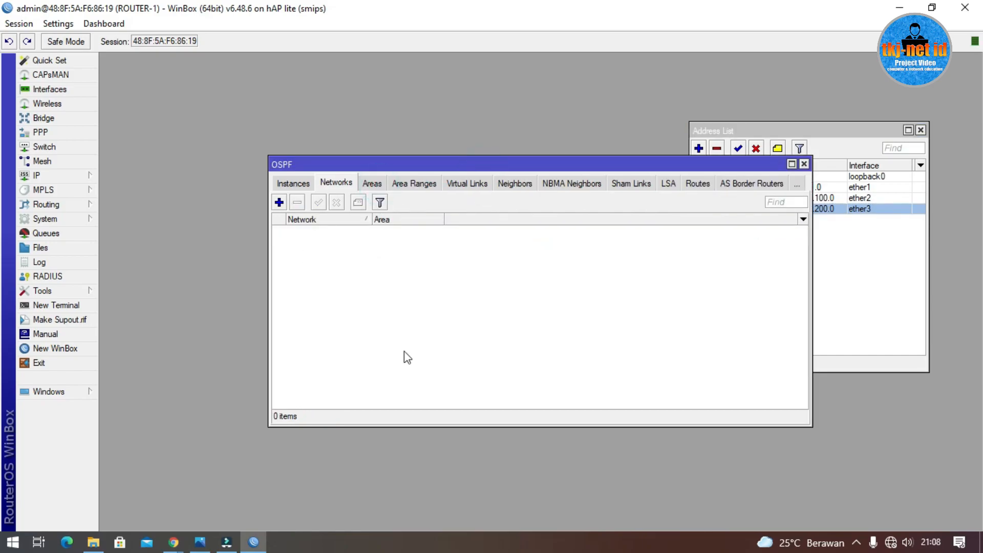
click(199, 542)
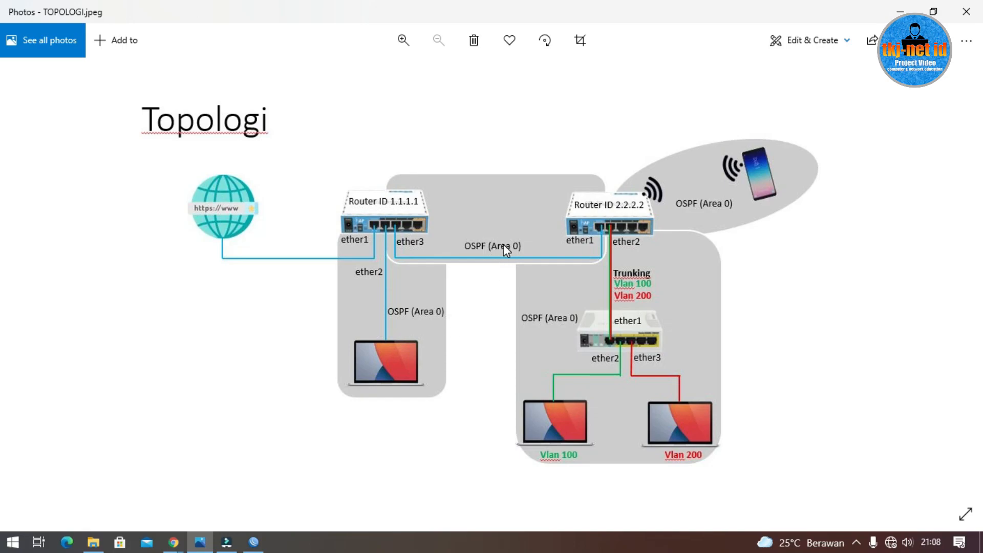
click(899, 11)
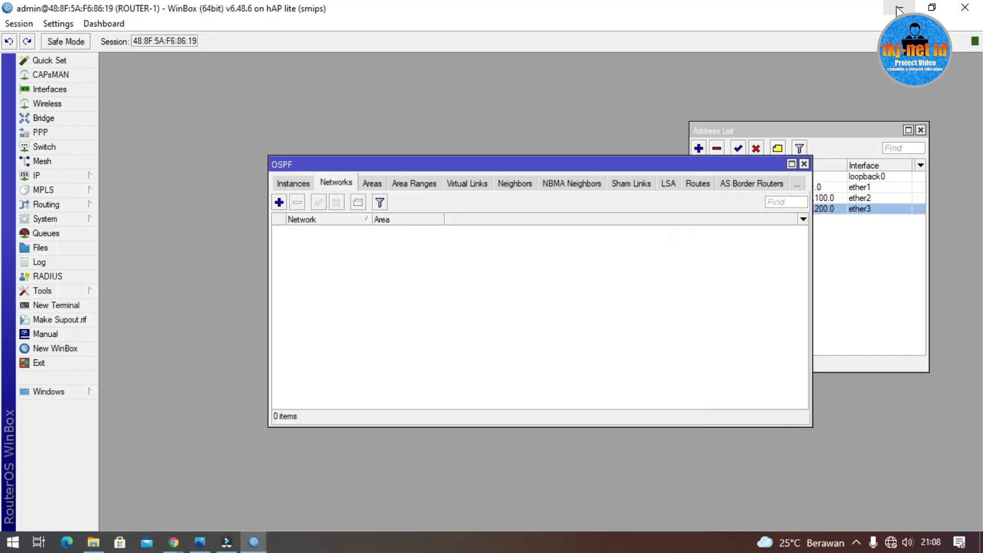
Step: Add OSPF networks 1.1.1.1/32 and 192.168.100.0/24 in the backbone area
click(279, 203)
text(1.1.1.)
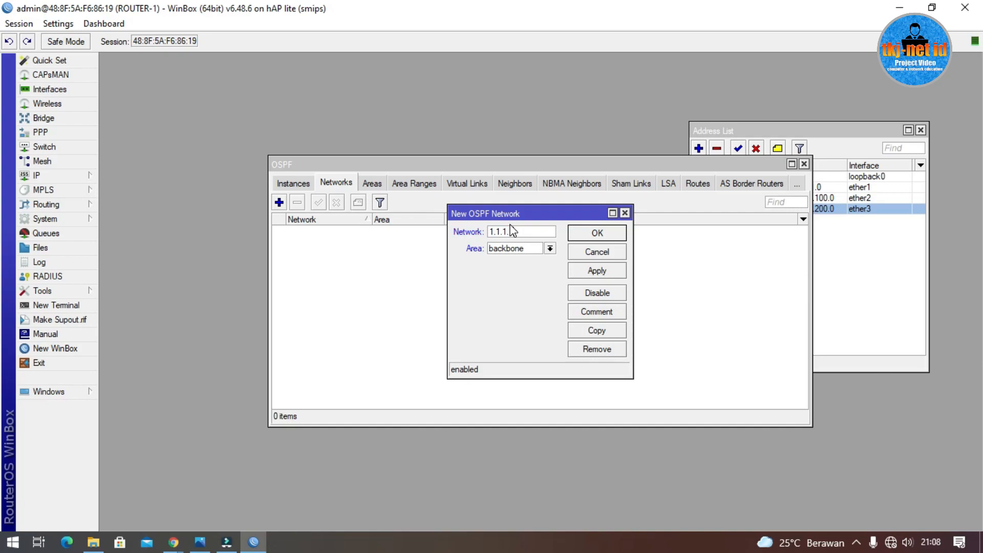
text(1/32)
click(587, 235)
drag(520, 172, 470, 151)
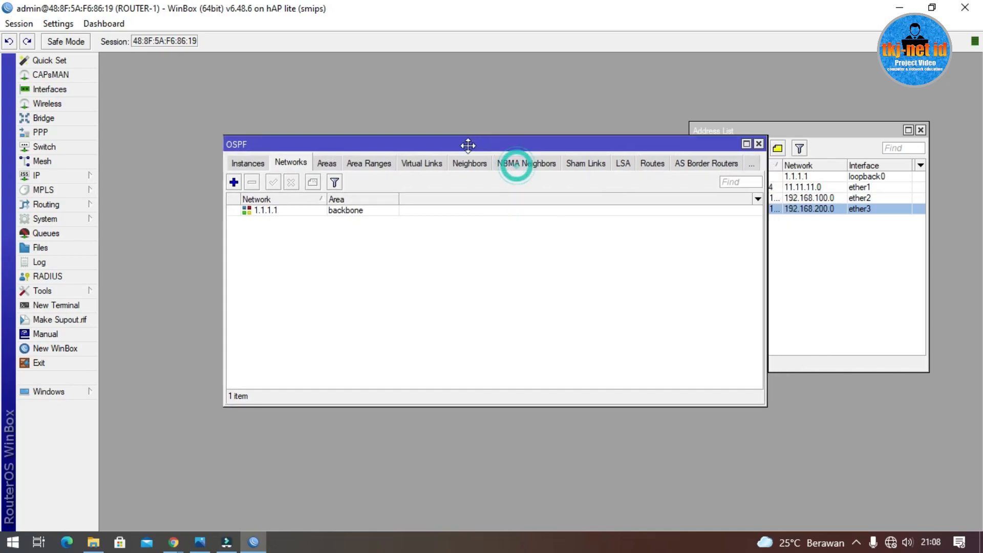
click(227, 182)
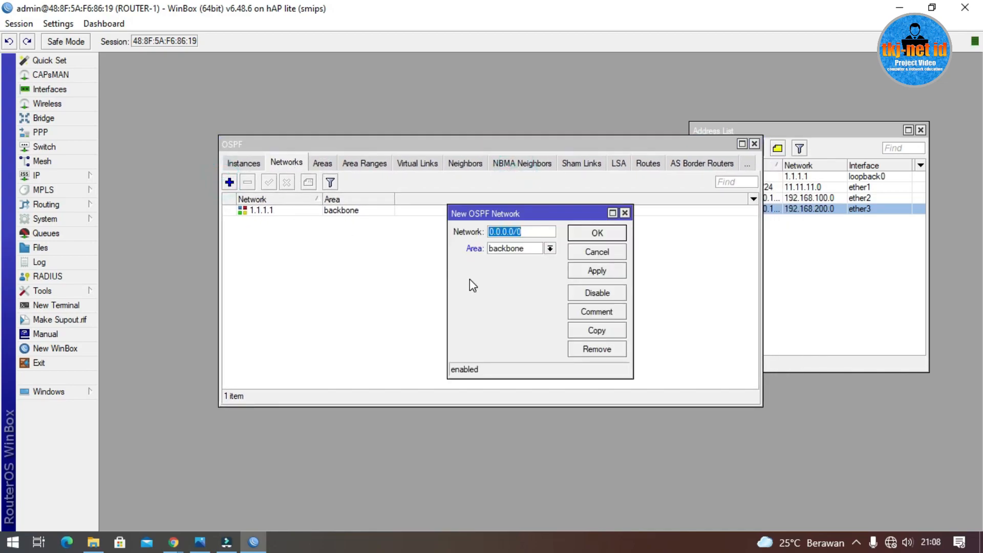
text(192.168.100.0/2)
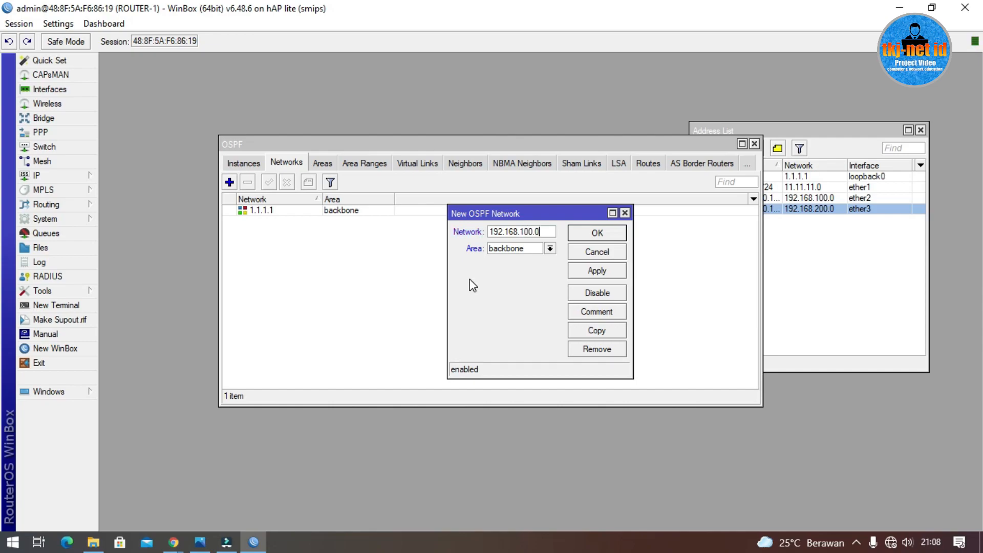
text(4)
click(811, 133)
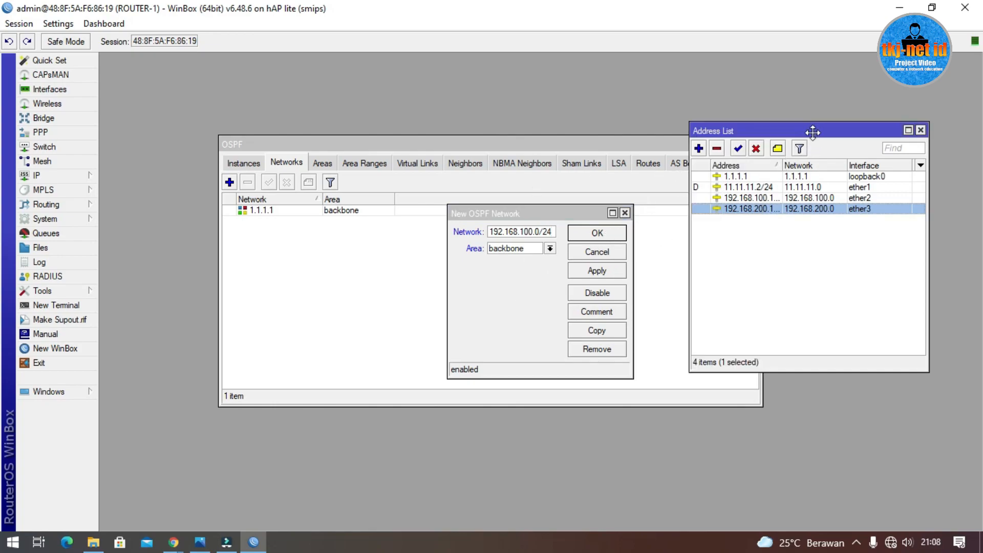
click(575, 235)
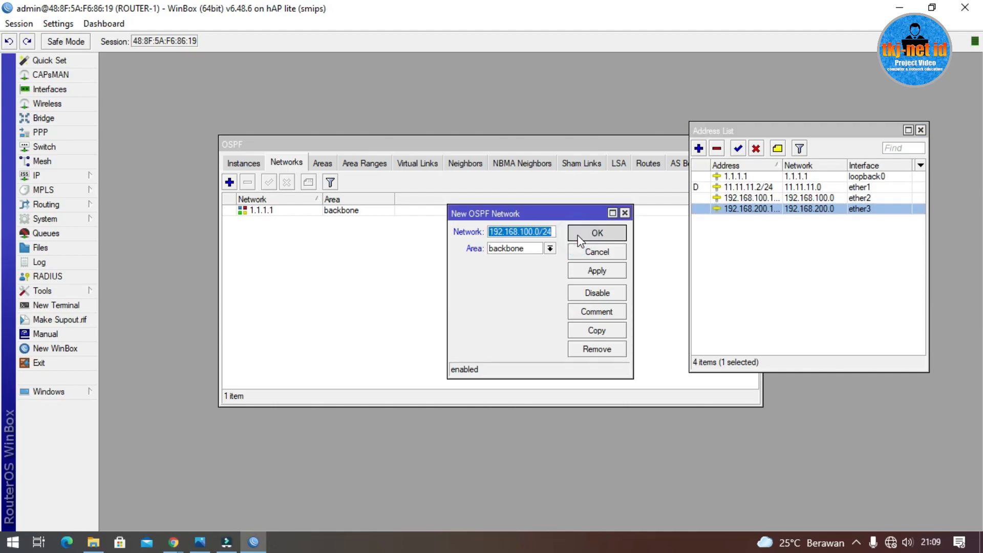
click(579, 239)
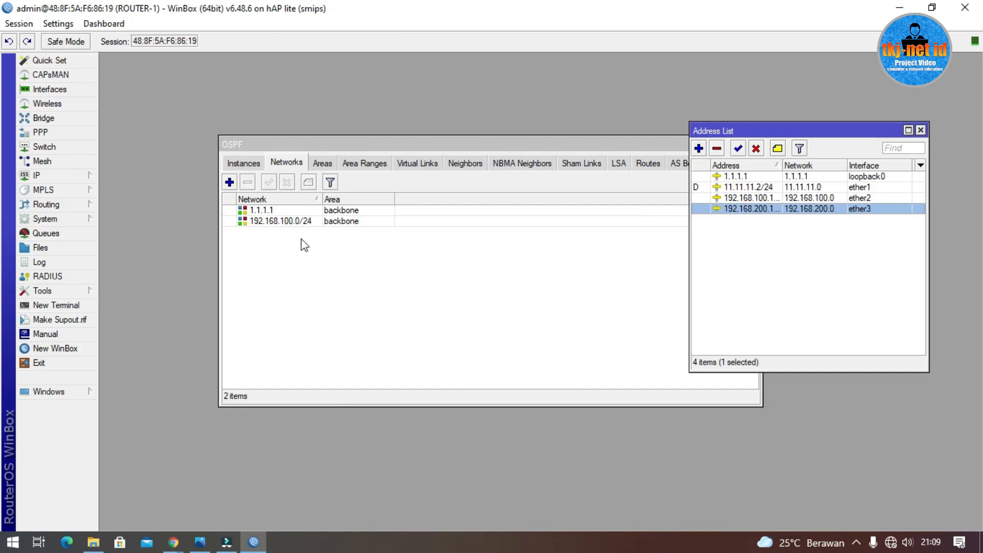
Step: Add 192.168.200.0/24 as a backbone OSPF network
click(229, 182)
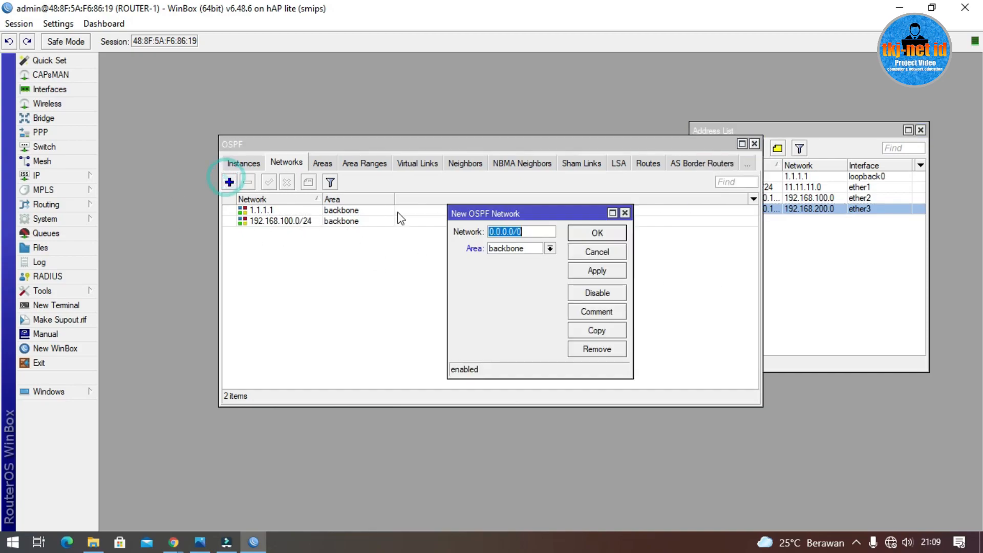
text(192.1)
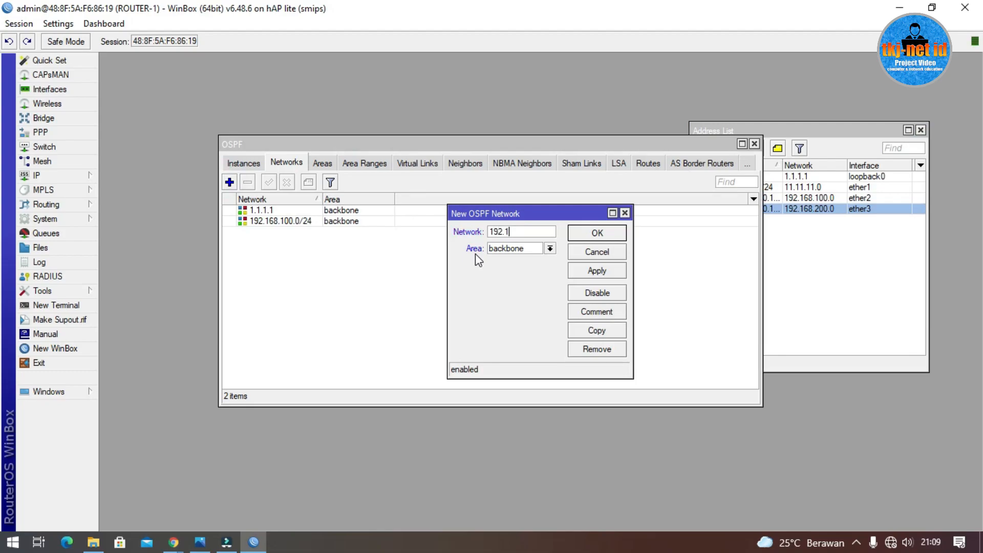
text(68.200.0/24)
click(588, 235)
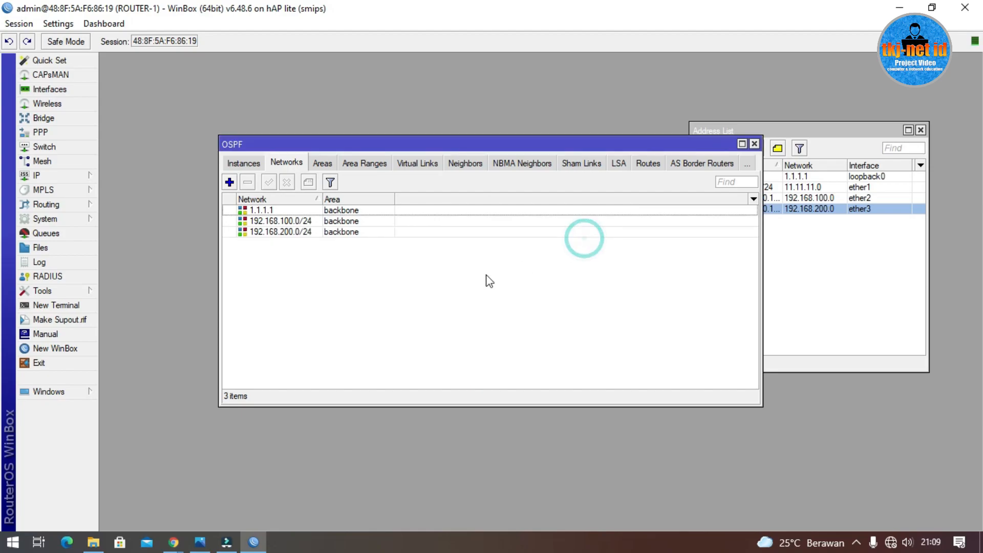
click(306, 238)
click(810, 279)
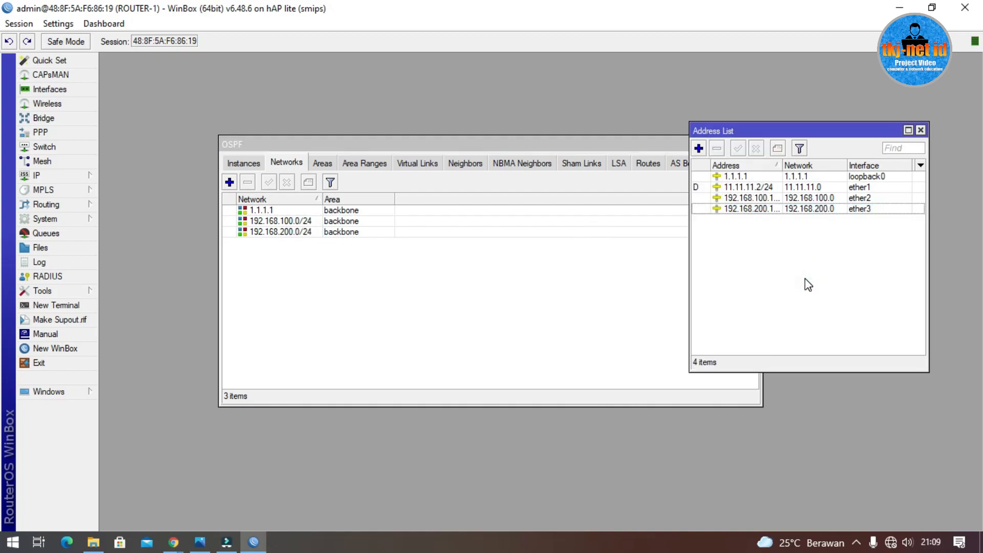
click(201, 542)
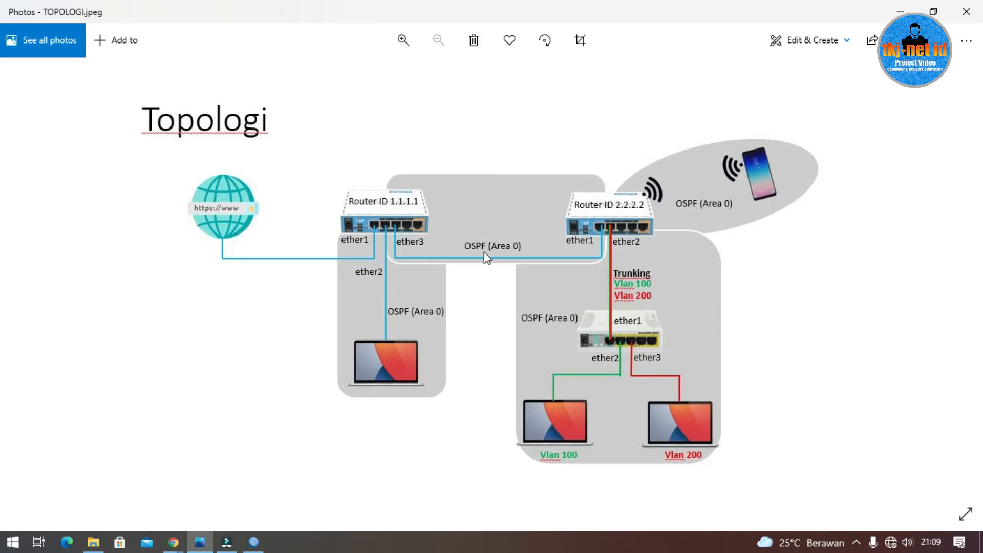
click(899, 11)
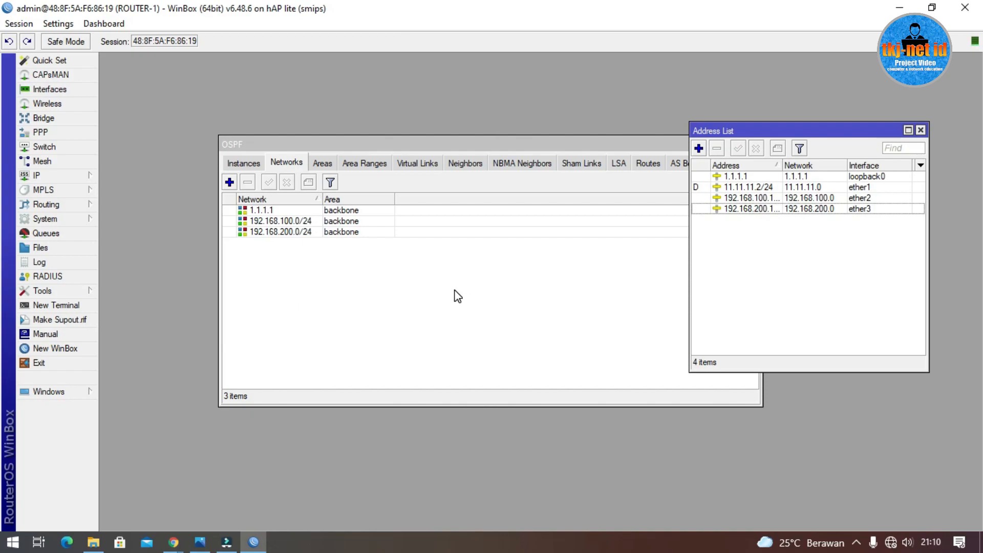
Step: Close the Address List window, dropping the ROUTER-1 session to the reconnect dialog
click(921, 131)
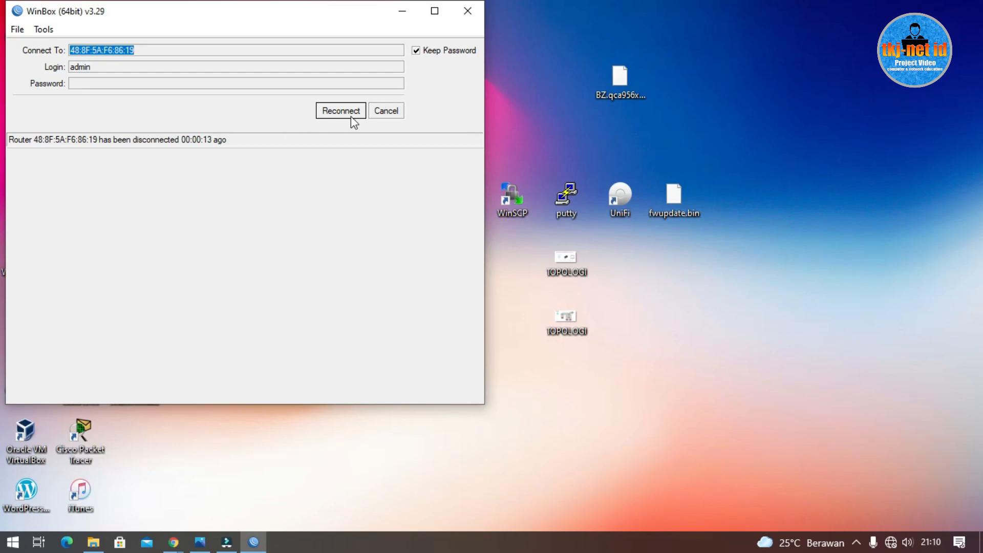
Step: Cancel the reconnect and log in to the RB941-2nD router at 192.168.88.1
click(381, 112)
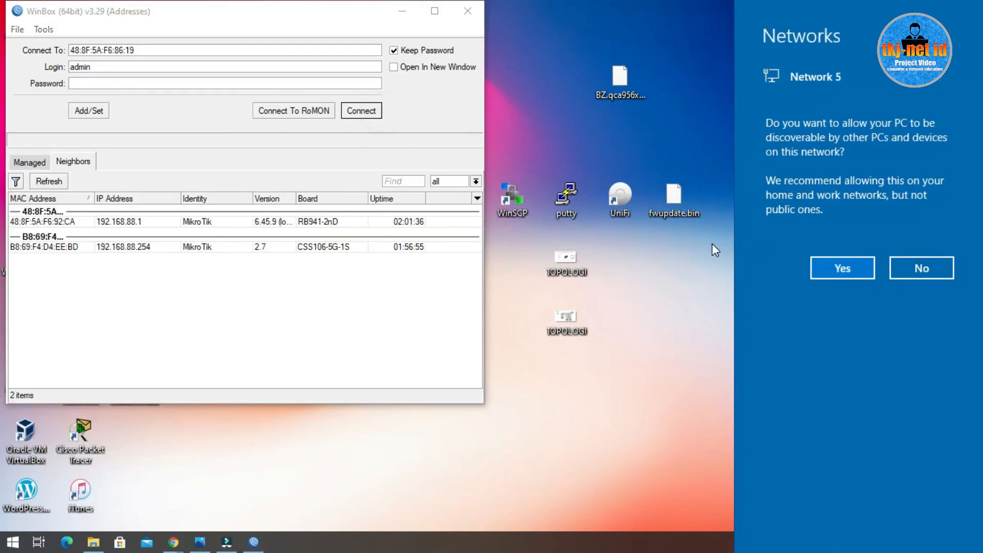
click(933, 267)
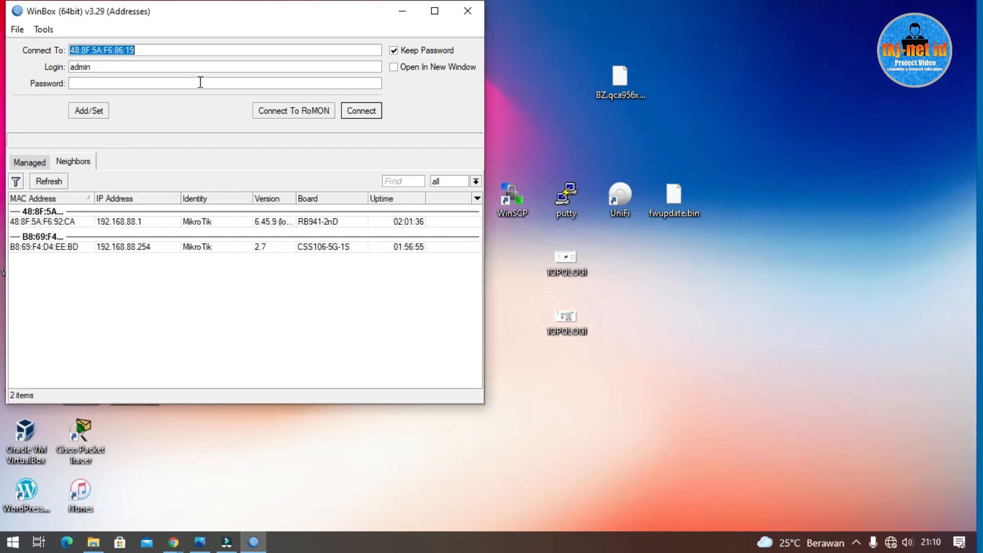
drag(191, 22, 456, 22)
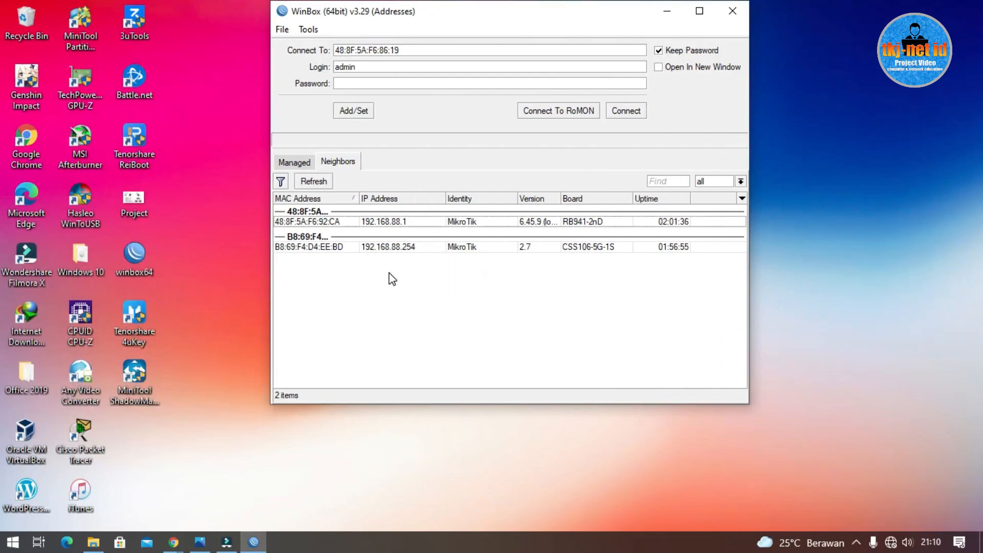
click(326, 184)
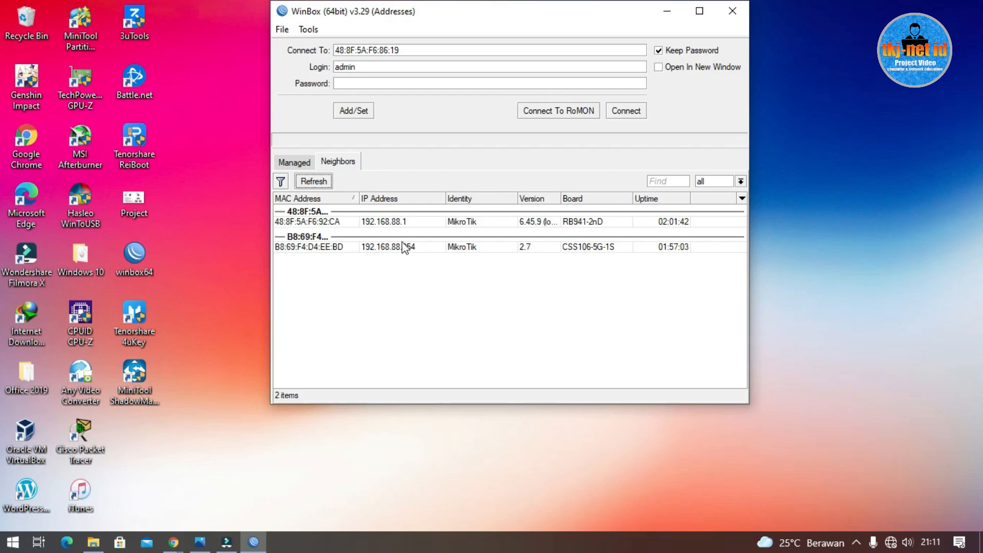
click(317, 224)
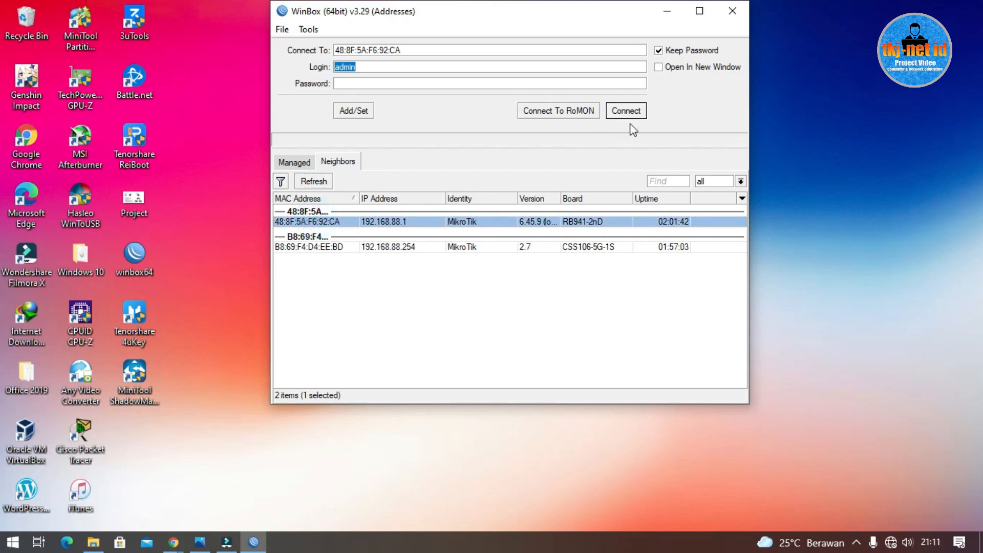
click(630, 112)
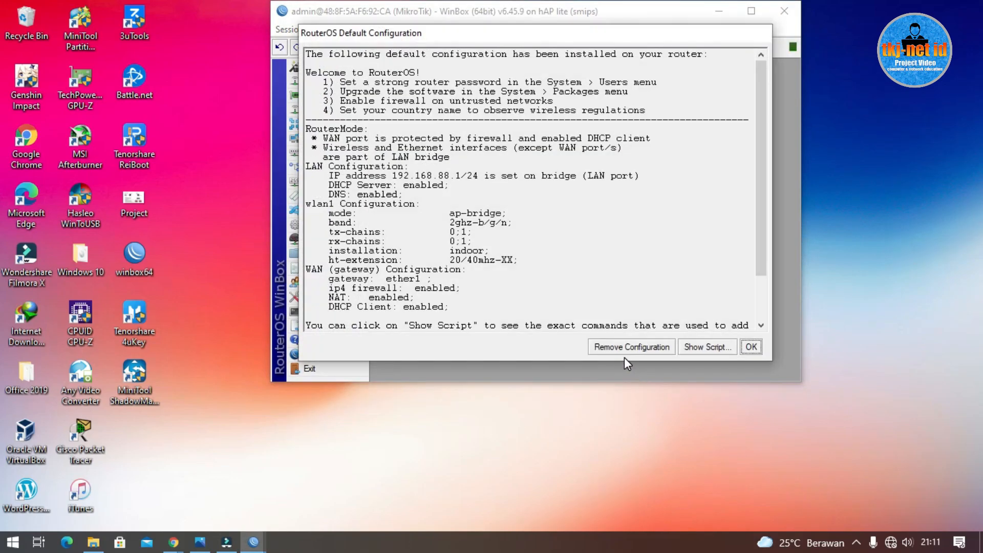
Step: Remove the default configuration, reconnect, and open the Interface List
click(622, 348)
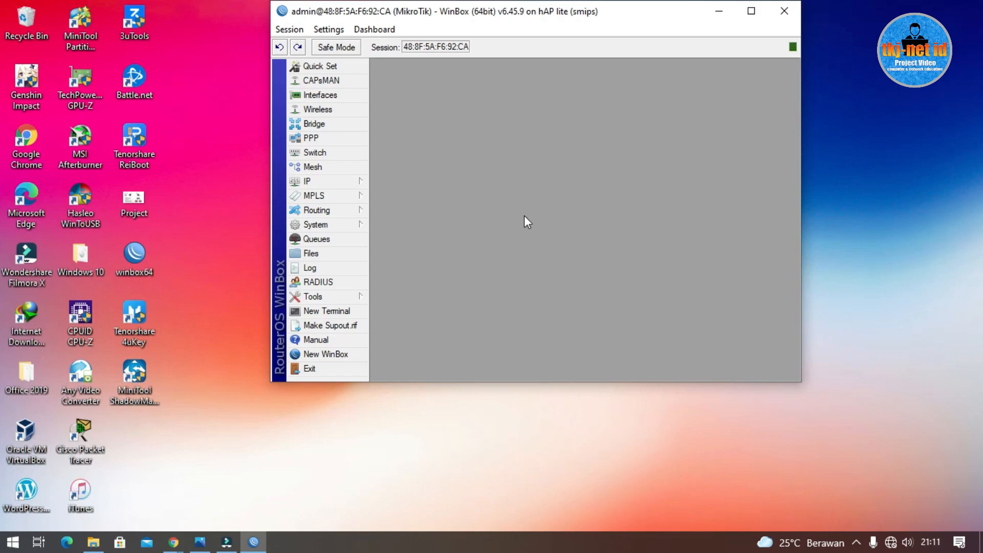
click(320, 95)
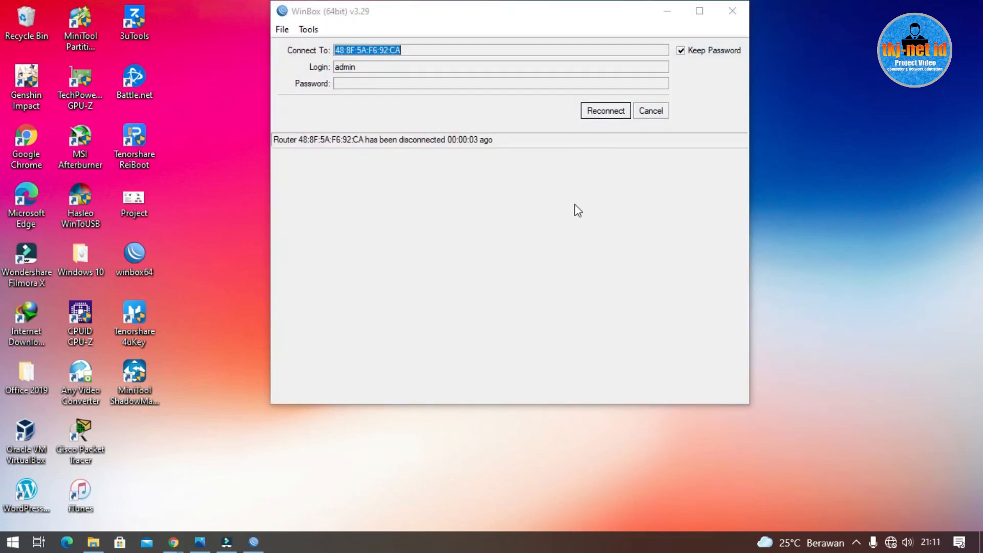
click(587, 116)
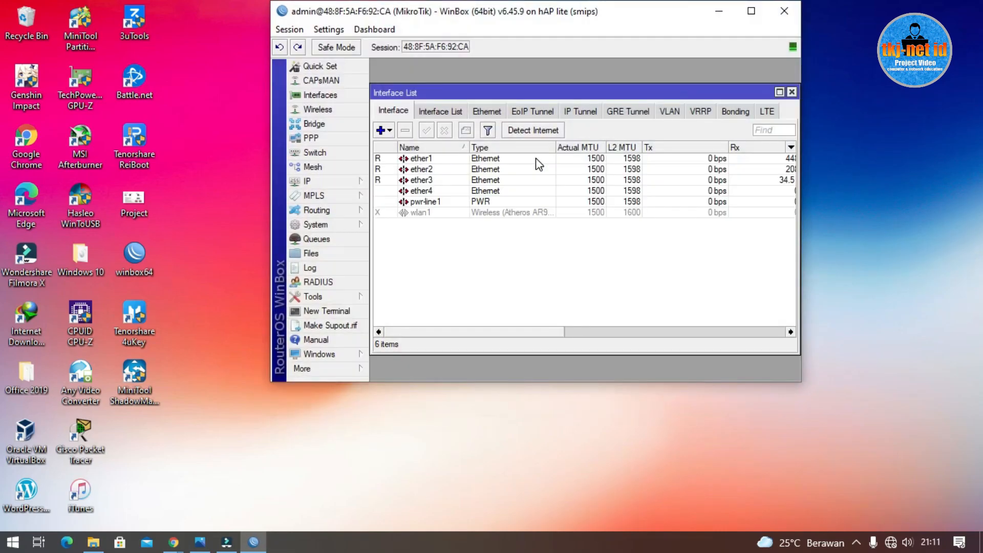
Step: Maximize WinBox, review the topology diagram, and reopen the Interface List
click(748, 12)
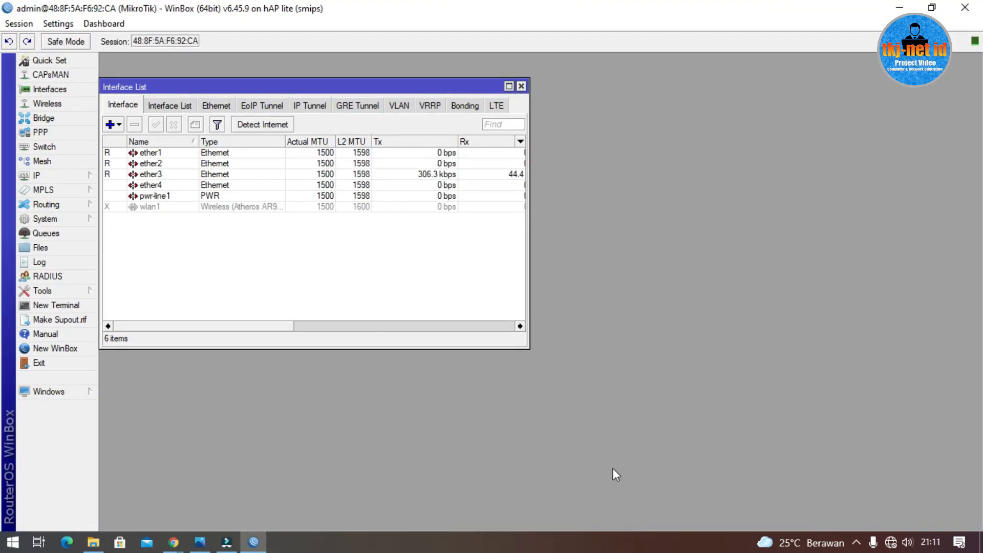
click(199, 542)
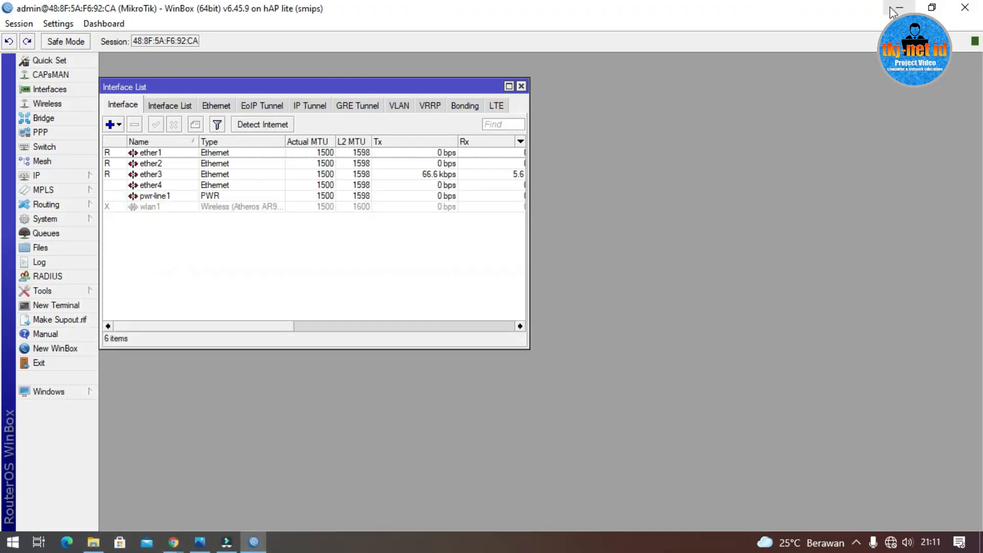
click(900, 11)
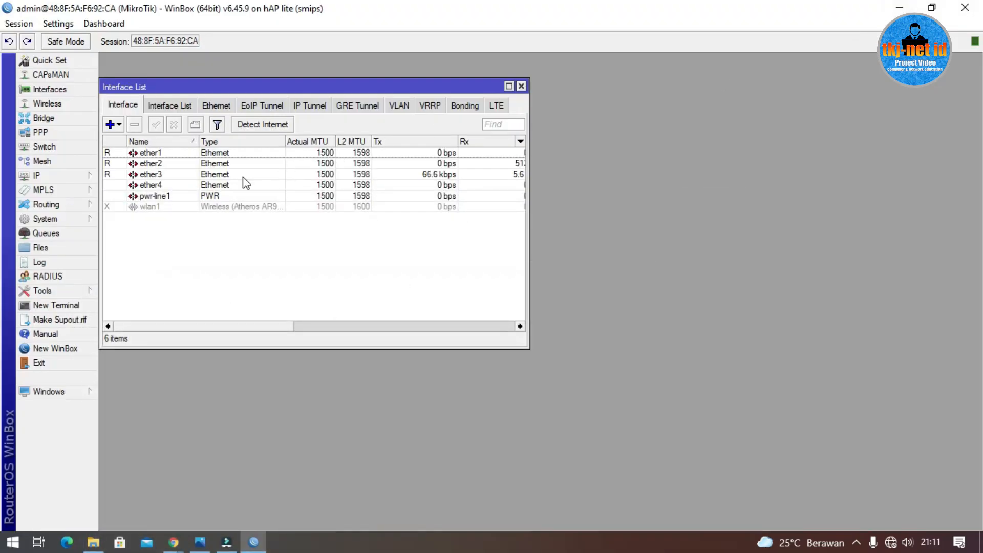
drag(241, 86, 441, 84)
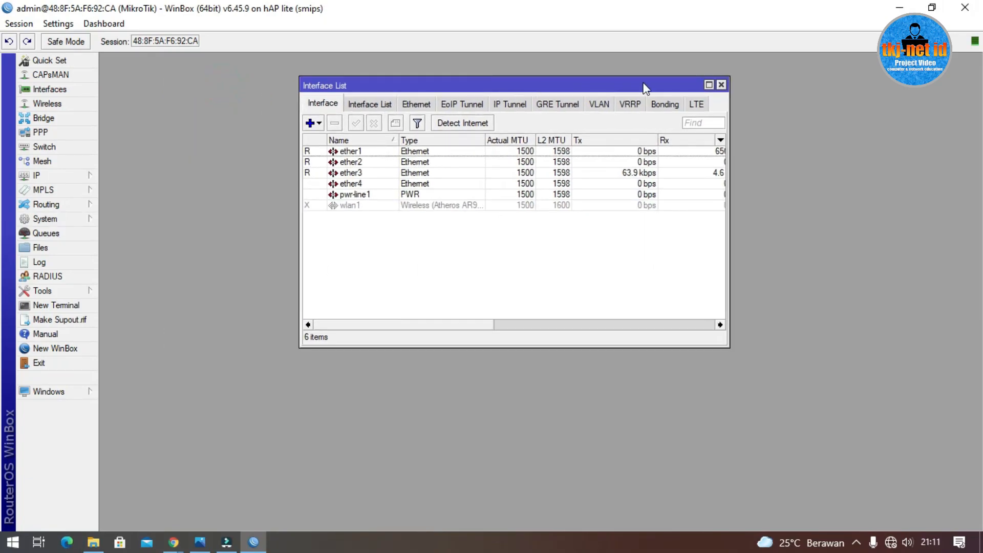
click(721, 85)
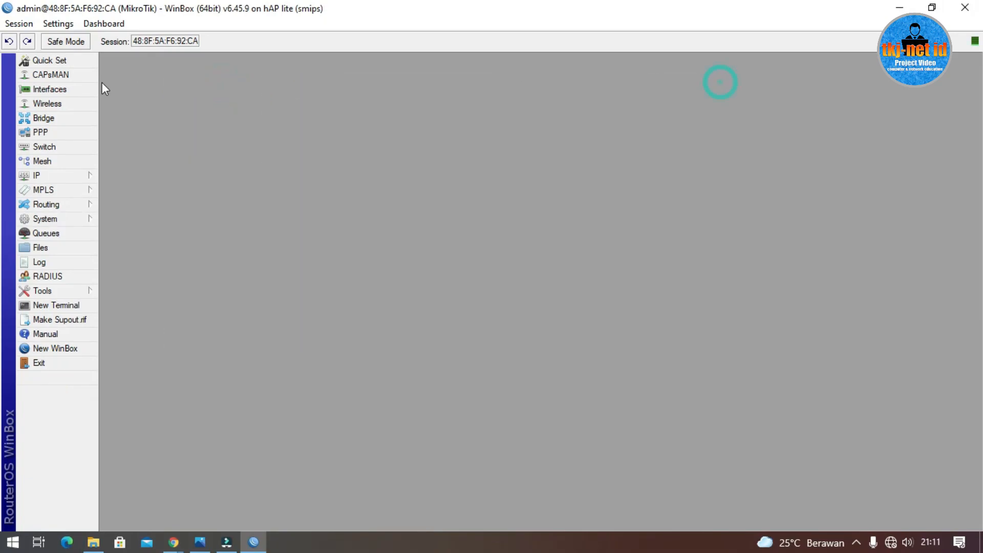
click(58, 92)
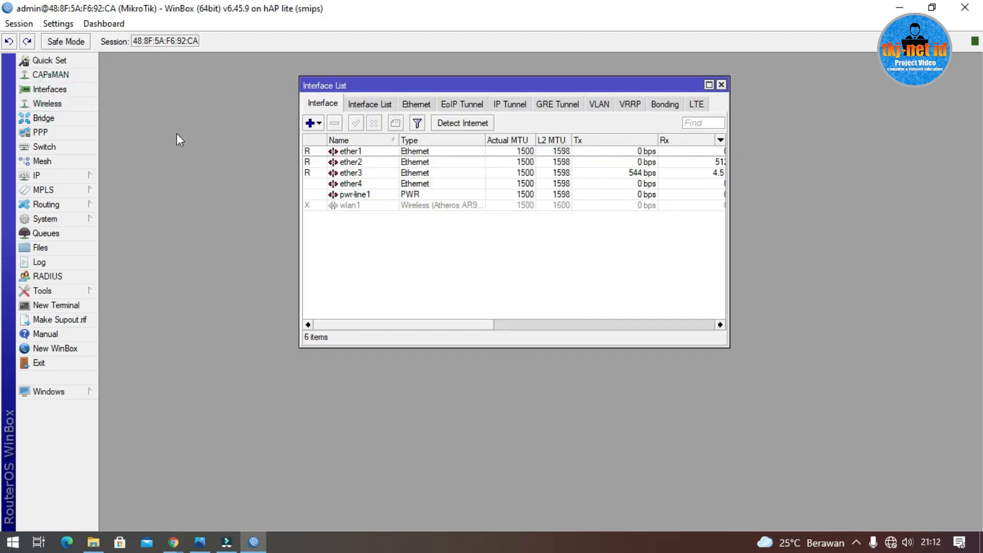
Step: Create a bridge interface named loopback0
click(319, 126)
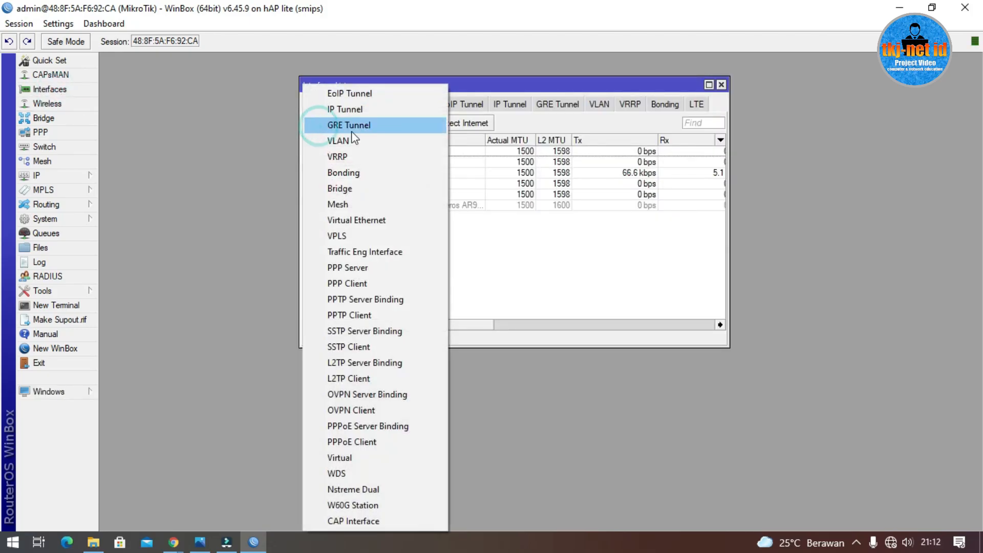
click(384, 187)
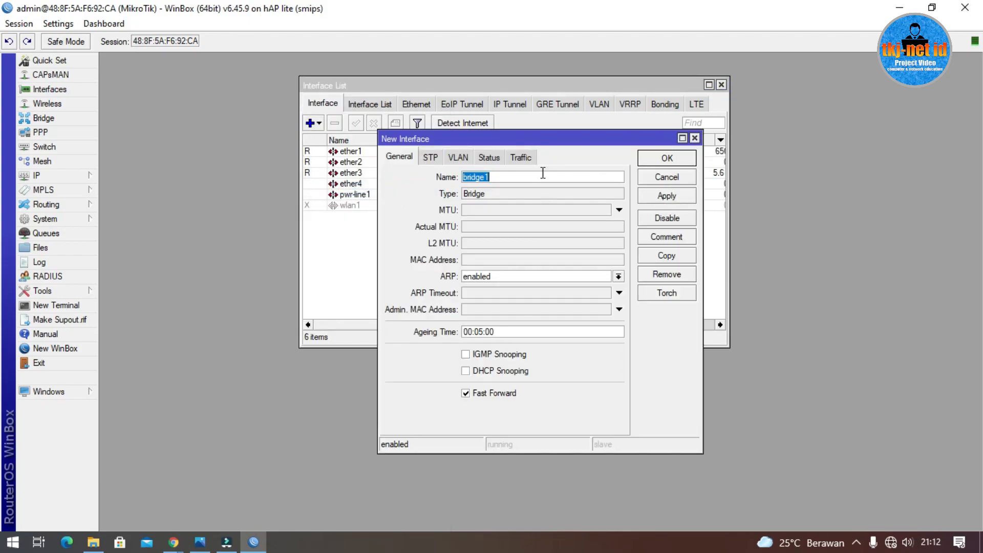
text(loopback0)
click(653, 159)
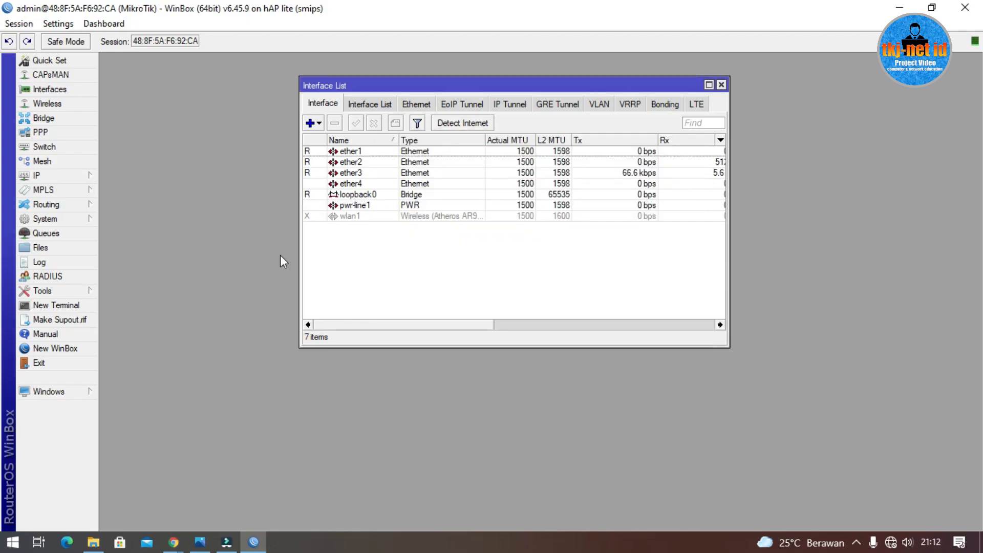
Step: Create VLAN LAN-1 with VLAN ID 100 on ether2 and apply it
click(322, 125)
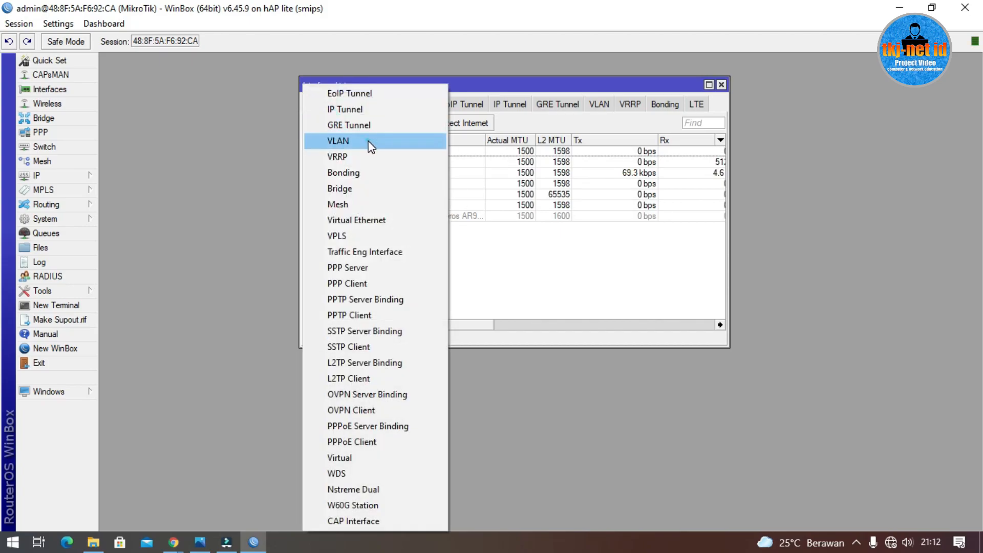
click(367, 140)
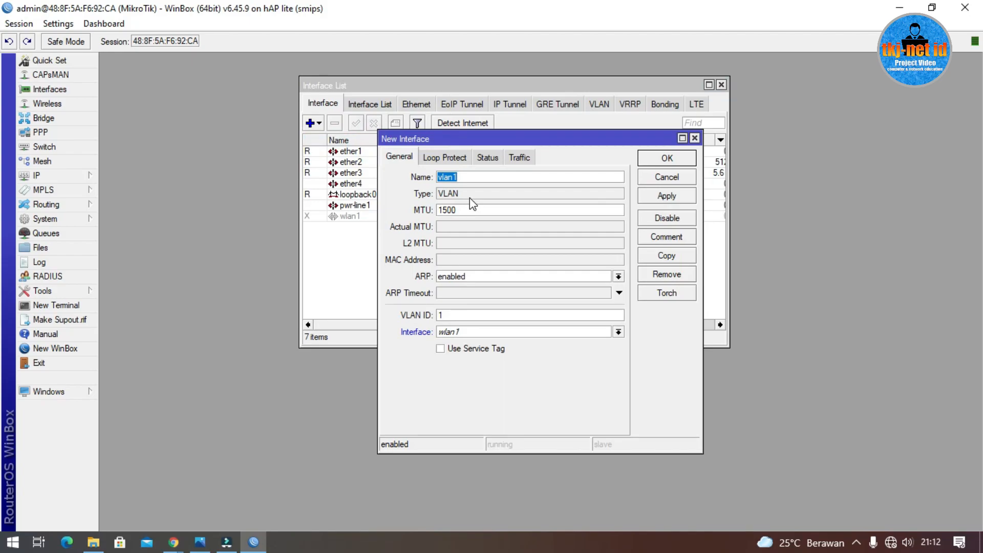
text(LAN-1)
click(469, 316)
text(100)
click(493, 332)
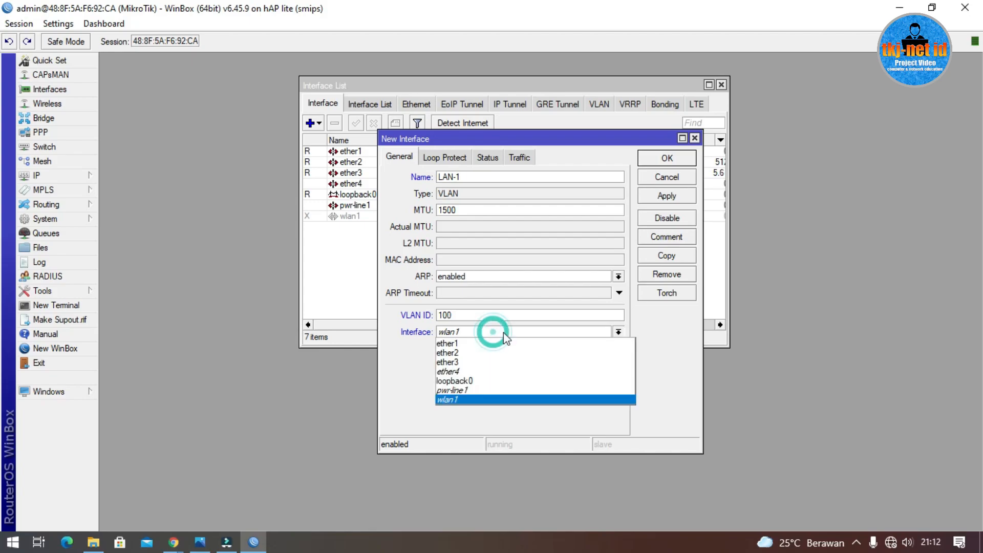
click(486, 353)
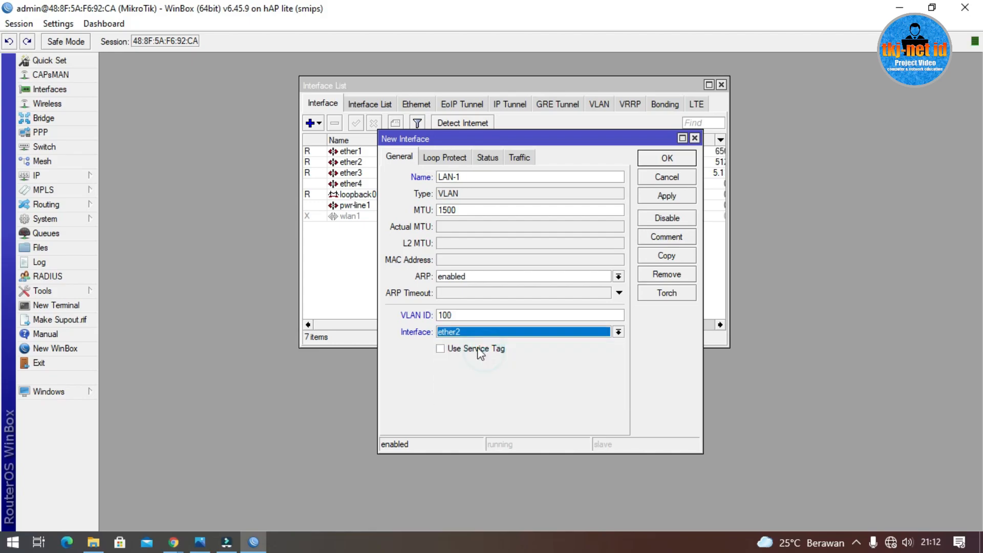
click(201, 542)
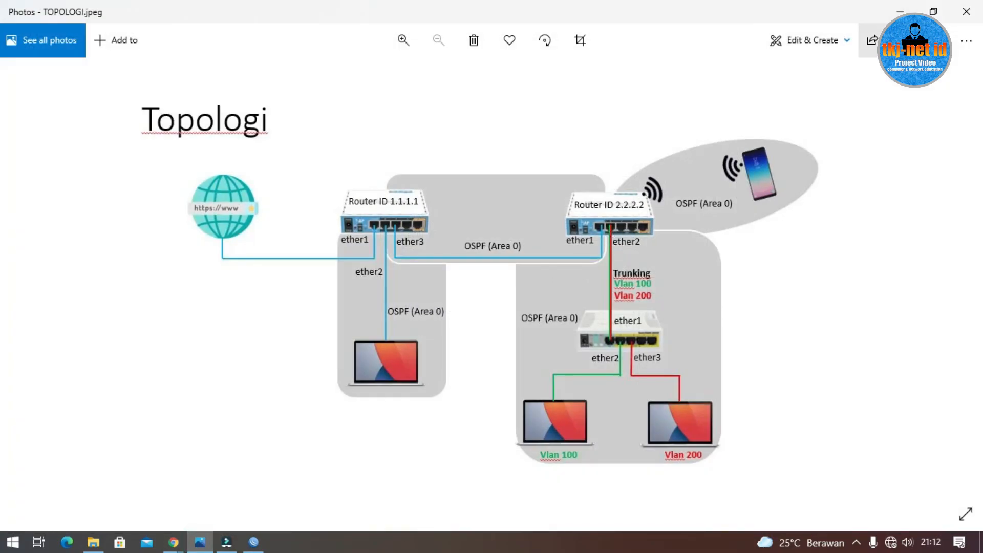
key(alt+Tab)
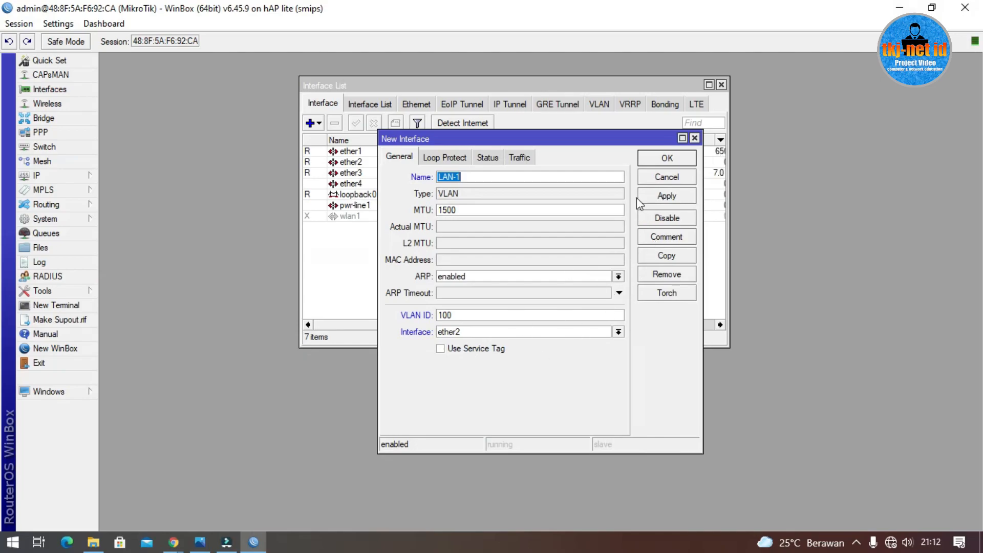
click(675, 159)
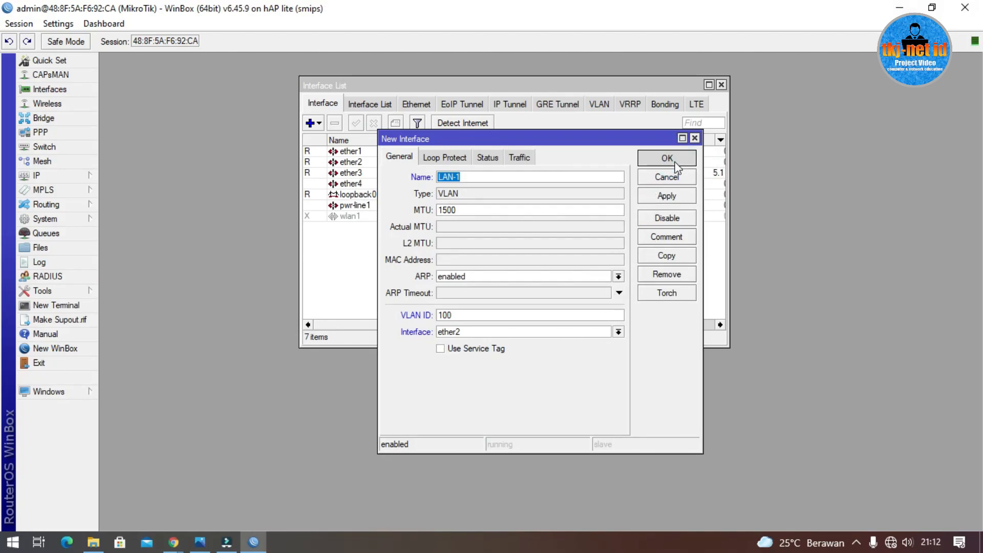
click(665, 199)
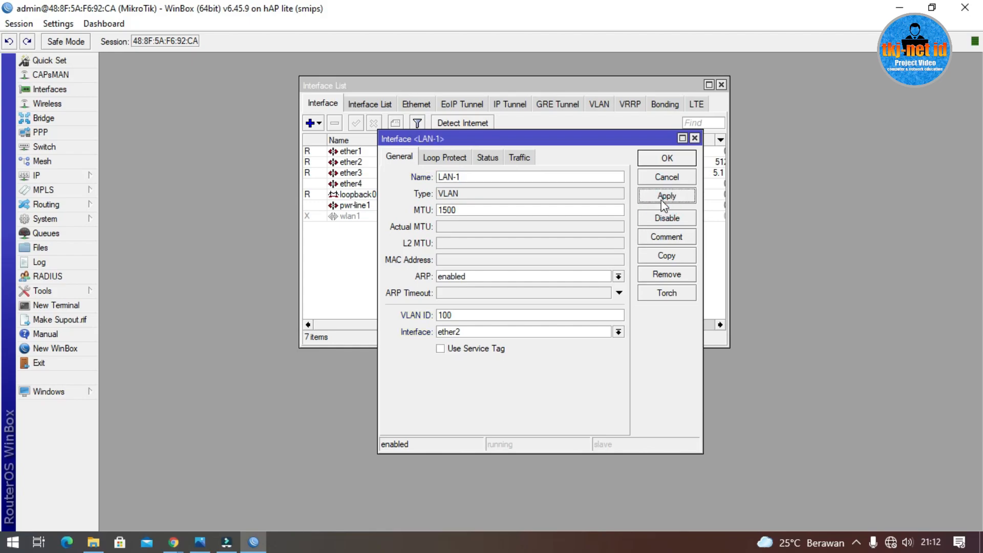
Step: Copy LAN-1 into VLAN LAN-2 with VLAN ID 200 on ether2
click(665, 258)
click(482, 193)
drag(482, 193, 418, 202)
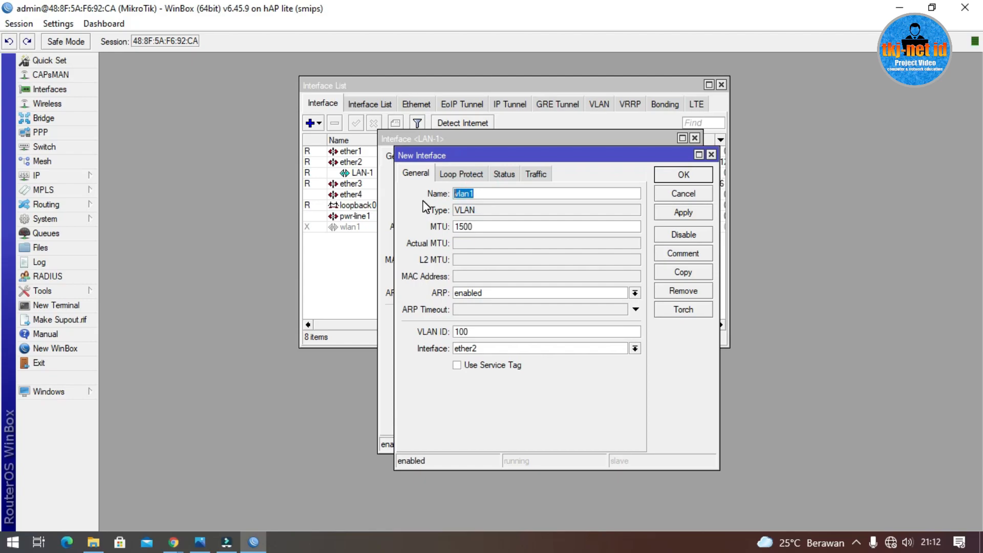
text(LAN-2)
click(459, 332)
text(2)
click(683, 212)
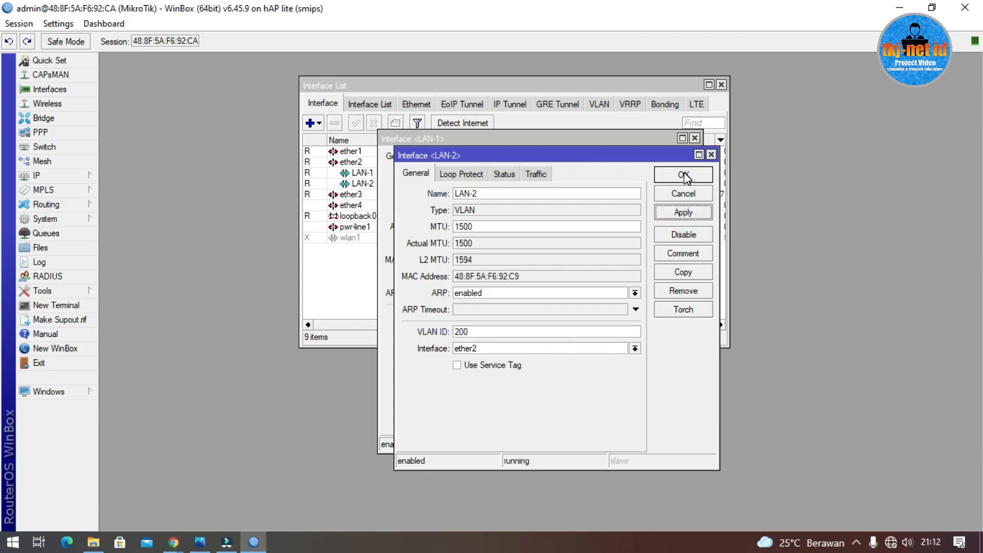
click(683, 175)
click(683, 176)
click(371, 174)
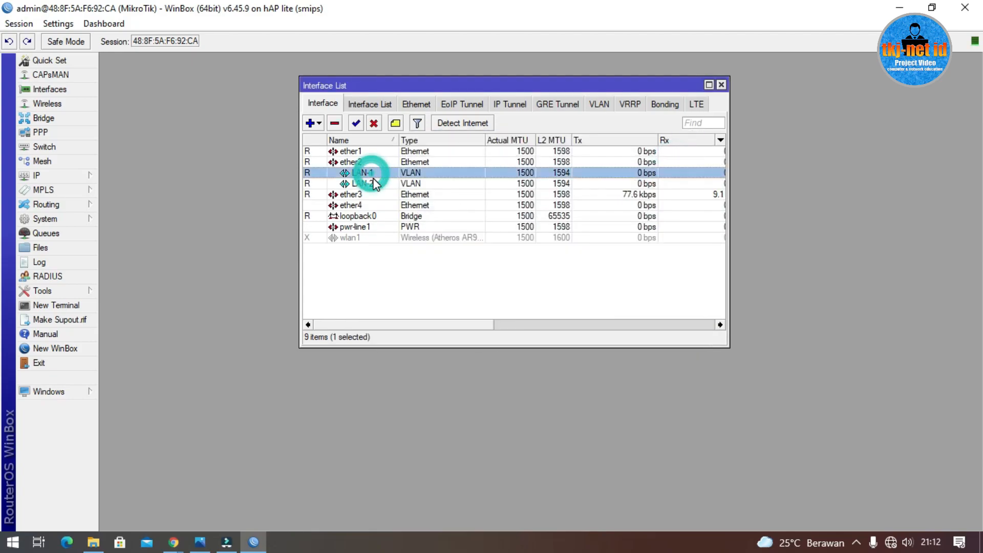
click(385, 183)
key(Up)
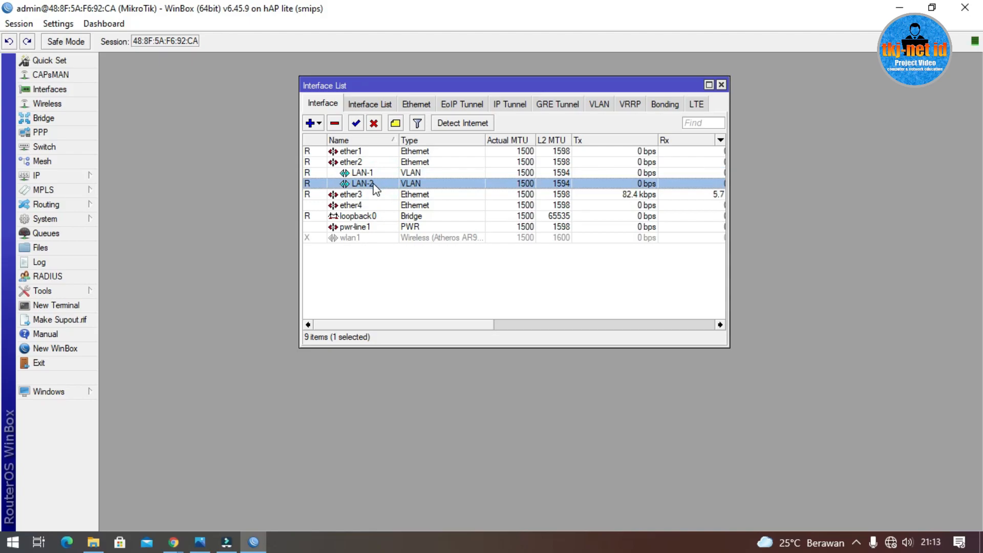
click(59, 175)
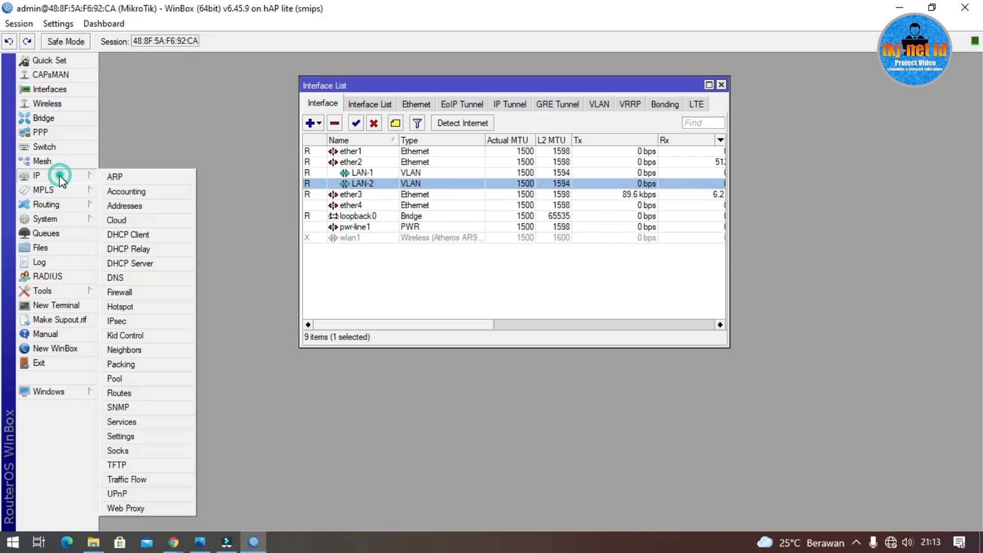
Step: In IP > Addresses, start a new address entry and enter 192.168.200.2/24
click(132, 210)
click(430, 193)
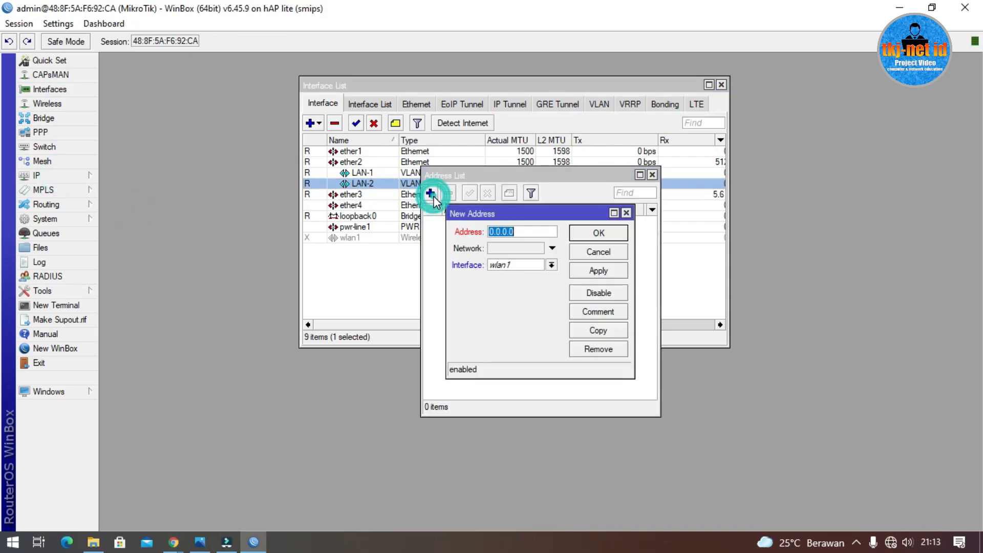
text(19)
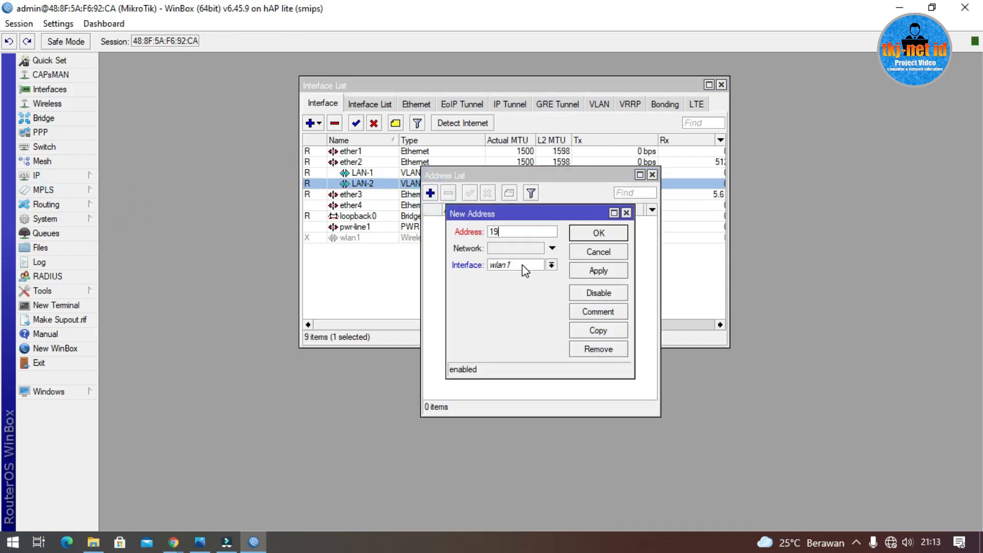
text(2.168.200.2/24)
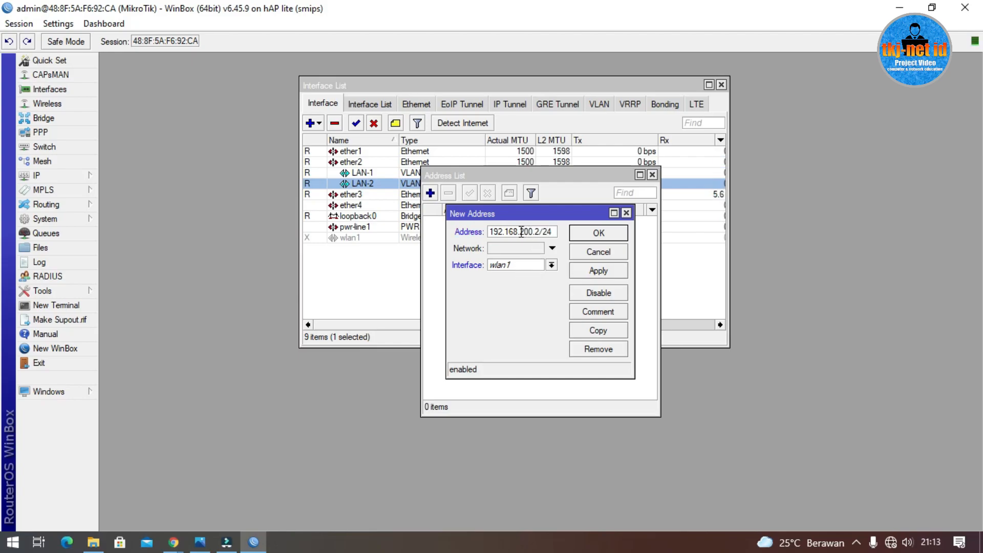
drag(523, 231, 541, 231)
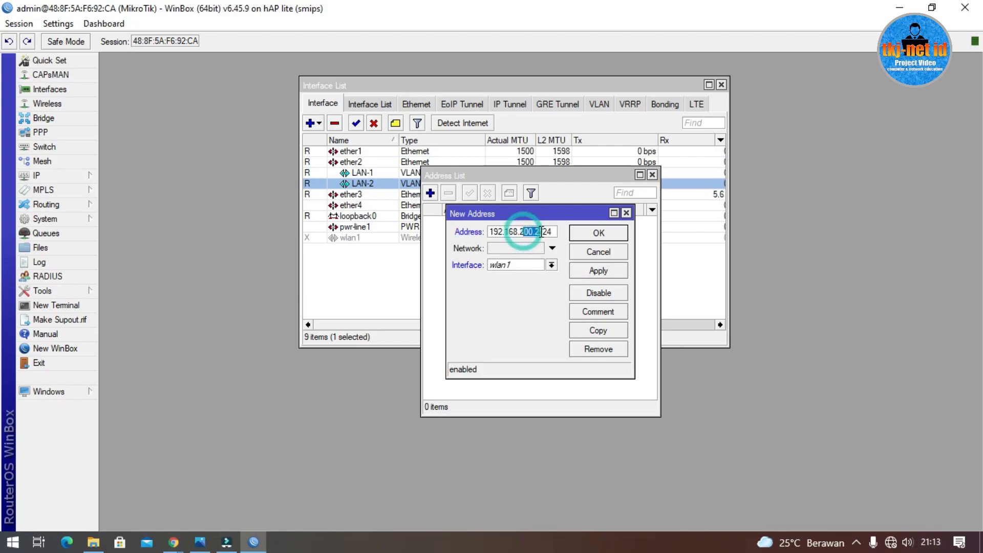
click(200, 541)
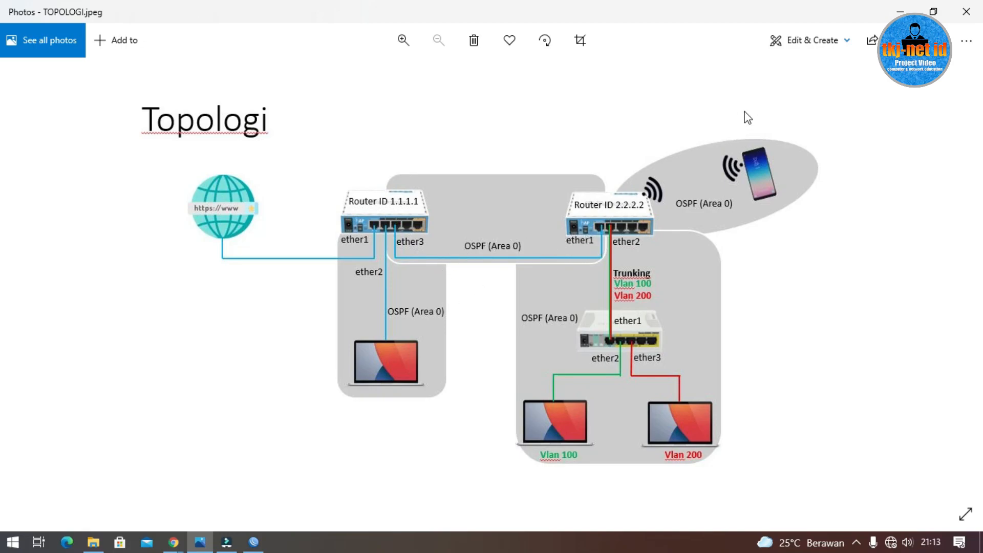
click(899, 11)
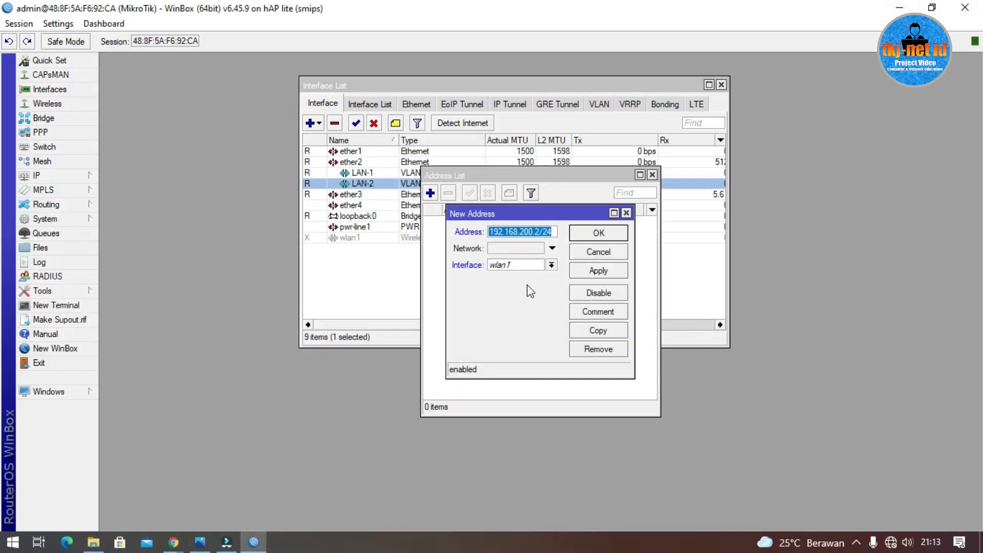
Step: Assign the 192.168.200.2/24 address to ether1 and save it
click(551, 265)
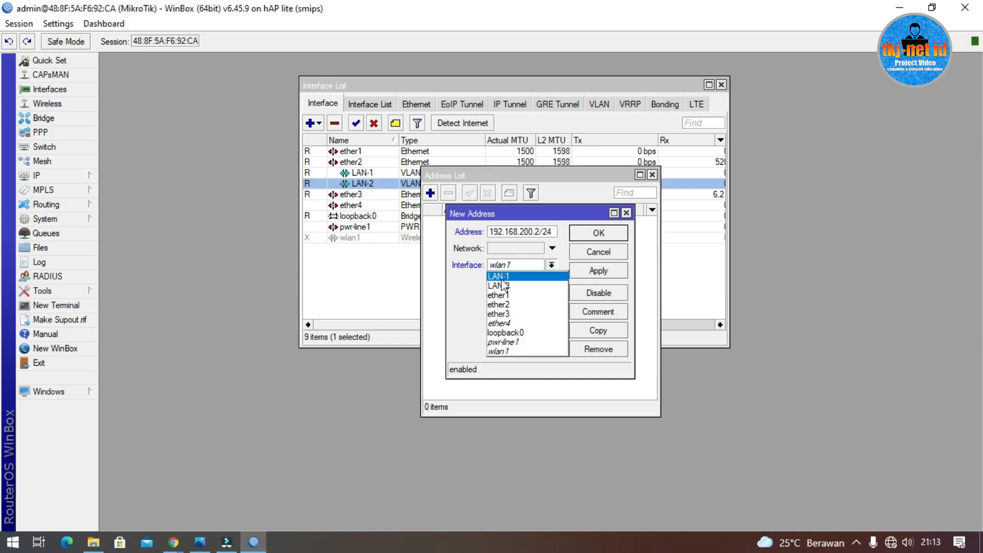
click(504, 295)
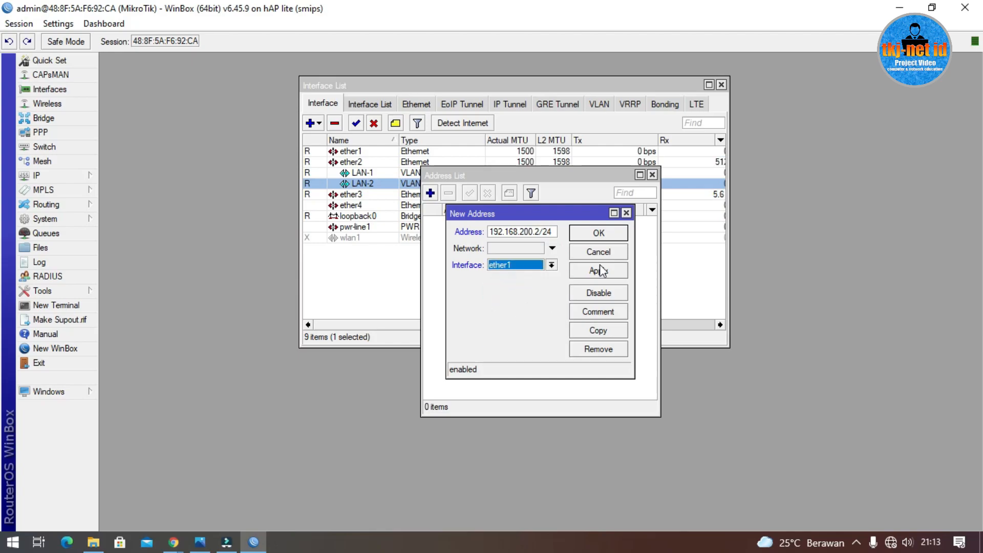
click(598, 233)
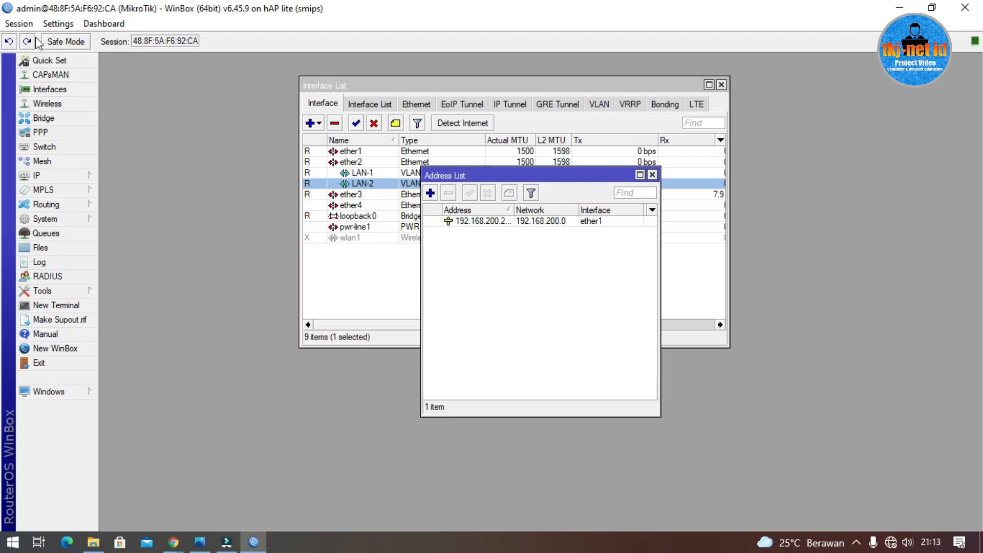
Step: Set the router's System Identity to ROUTER-2
click(78, 220)
click(135, 279)
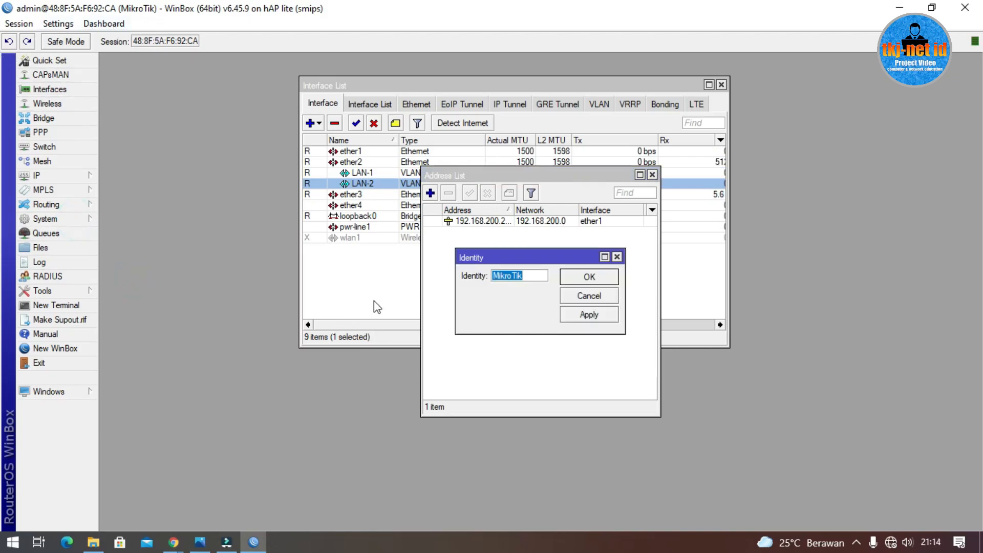
text(ROUTER-2)
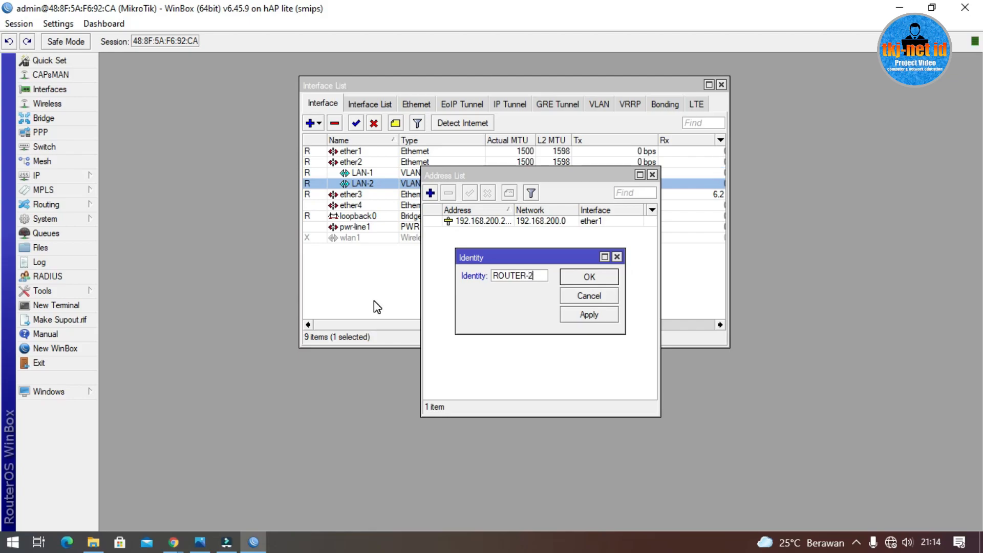
click(589, 278)
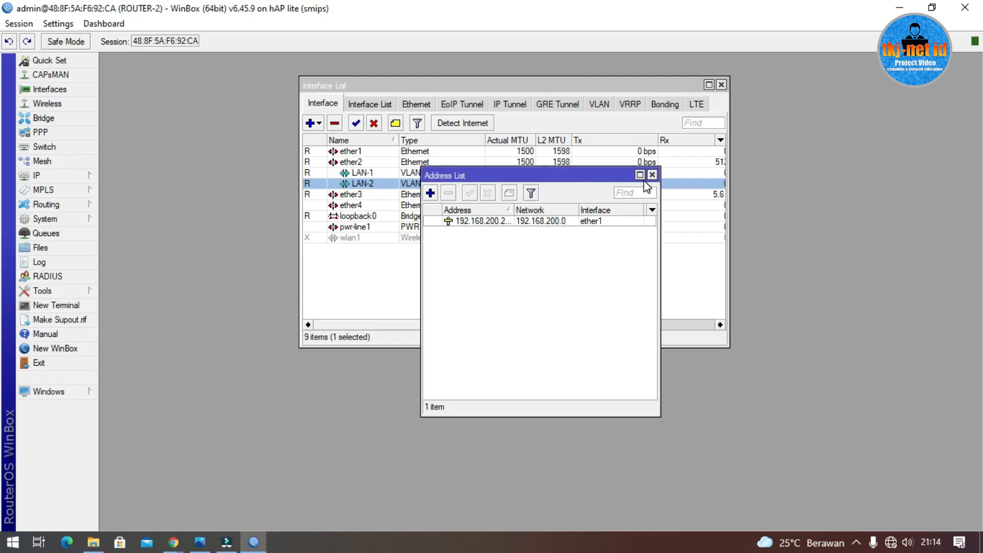
Step: Add address 192.168.101.1/24 on interface LAN-1
click(430, 193)
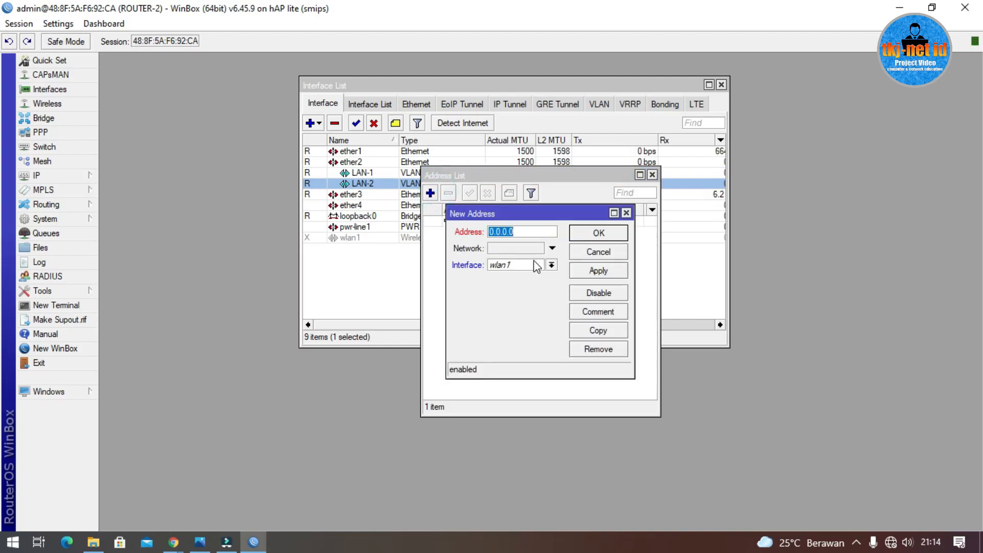
text(192.168.101.)
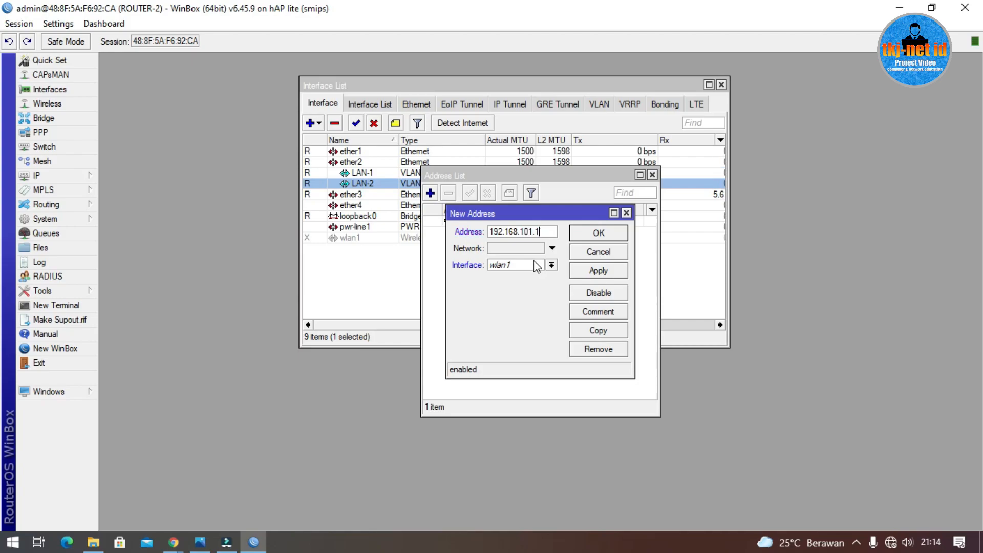
text(1/24)
click(528, 266)
click(512, 274)
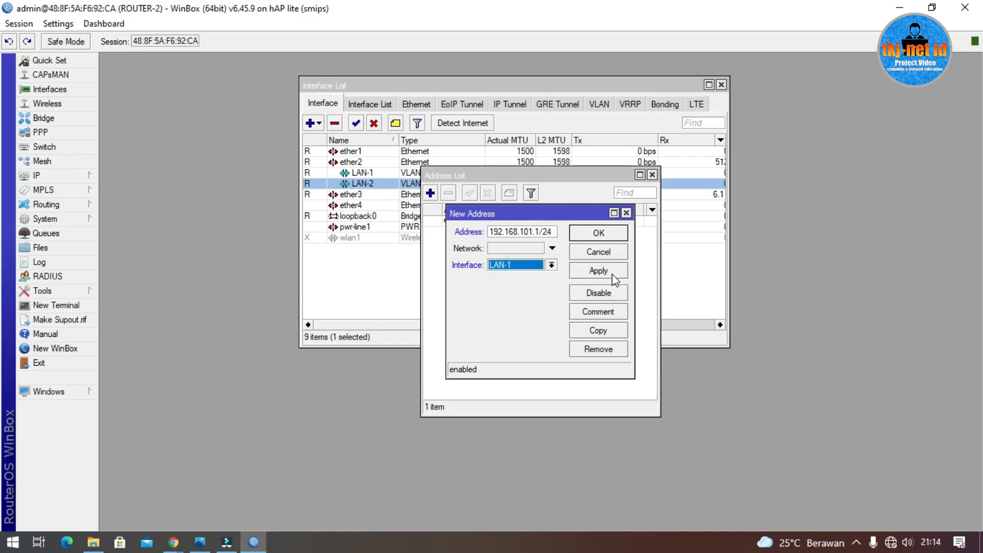
click(605, 234)
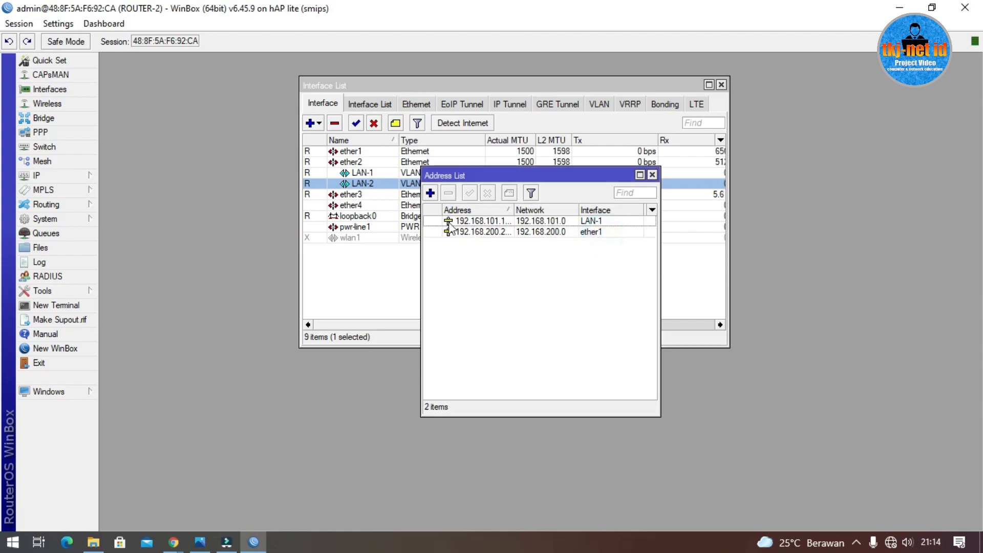
Step: Add address 192.168.102.1/24 on interface LAN-2
click(430, 193)
click(539, 266)
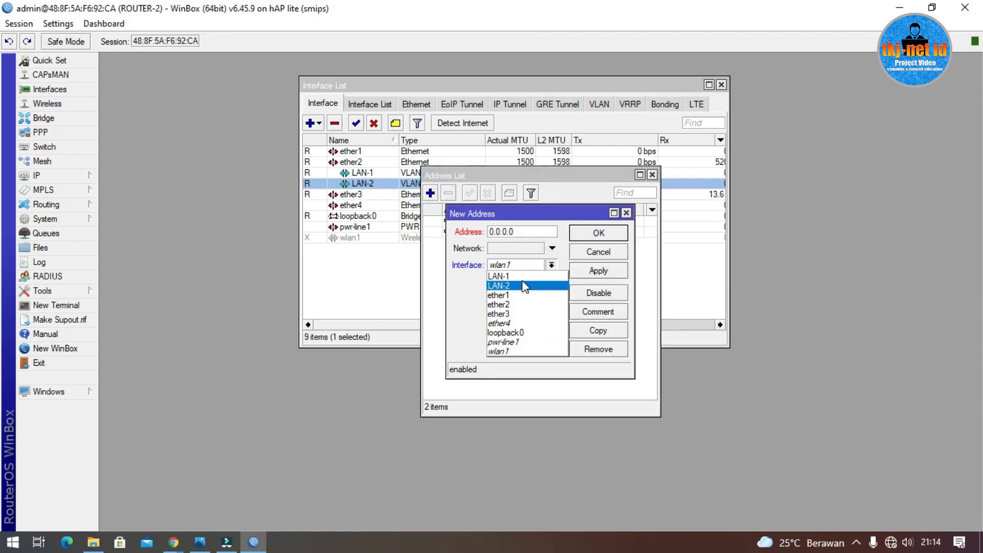
click(502, 286)
double_click(522, 232)
text(1)
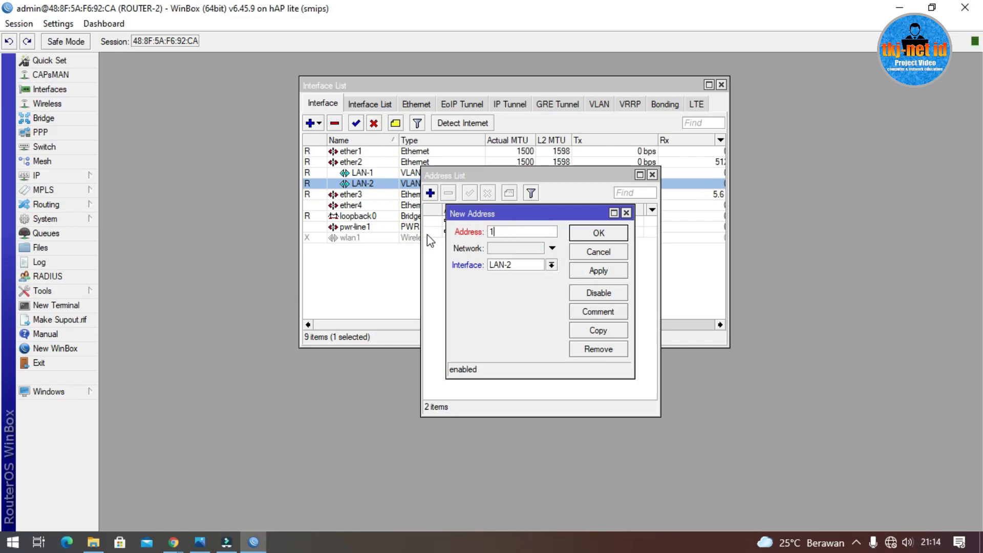
text(92.168.102.1/2)
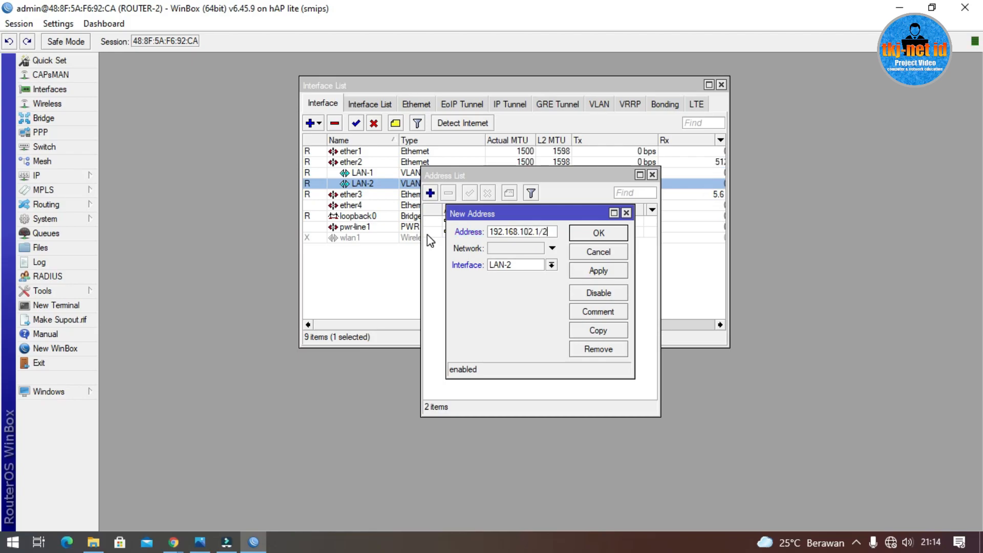
text(4)
click(583, 234)
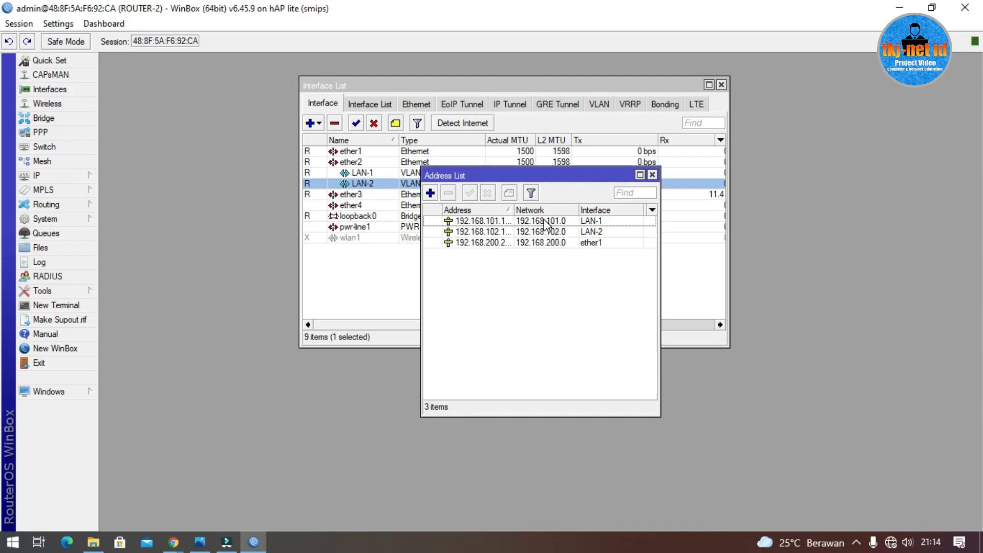
Step: Add loopback address 2.2.2.2/32 on loopback0
click(430, 193)
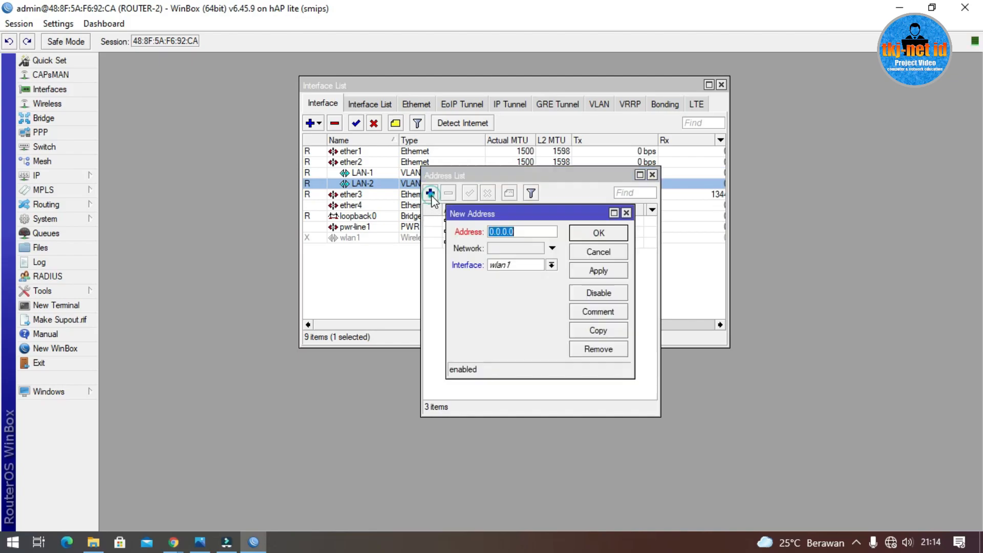
text(2.2.2.2/)
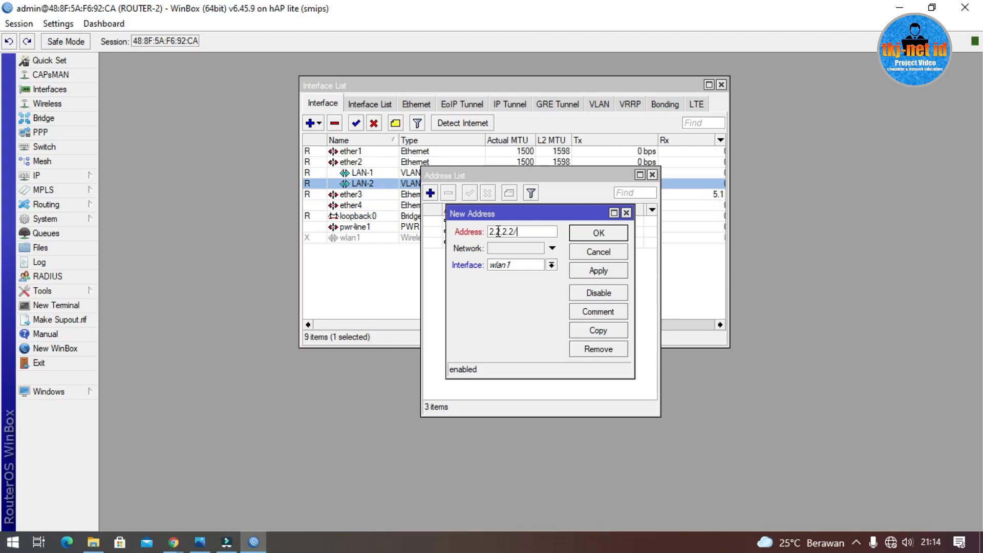
text(32)
click(512, 264)
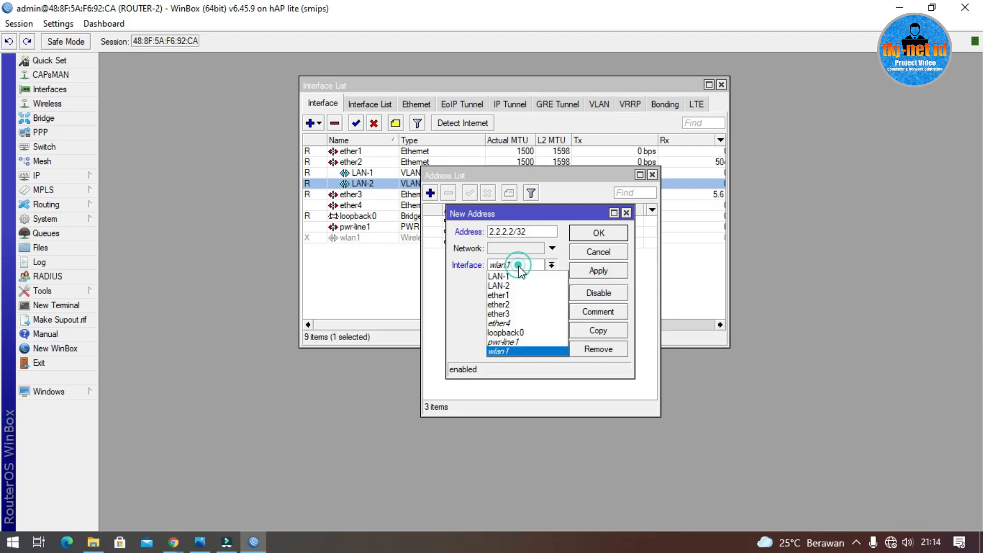
click(532, 332)
click(599, 234)
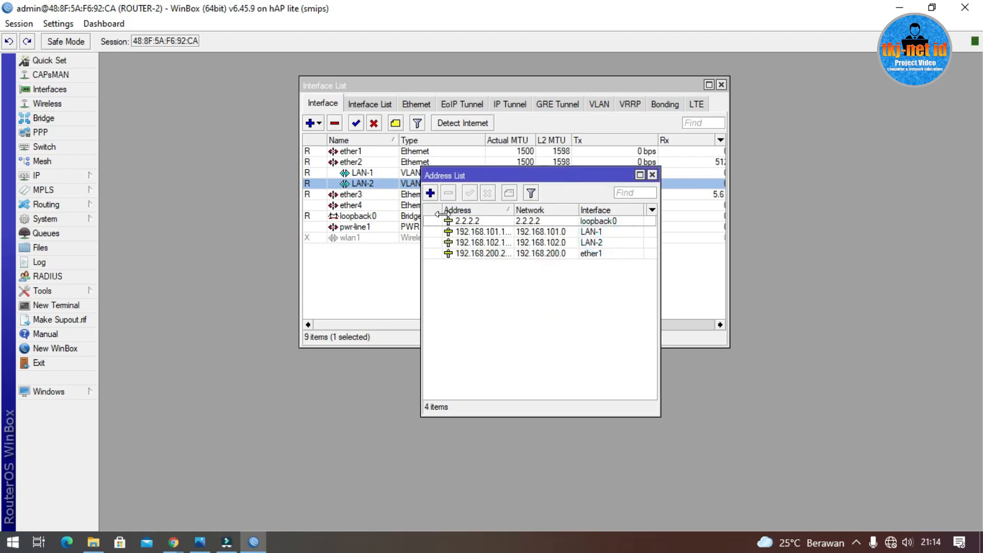
Step: Add address 10.10.10.1/24 on wlan1 and select the new entry
click(429, 197)
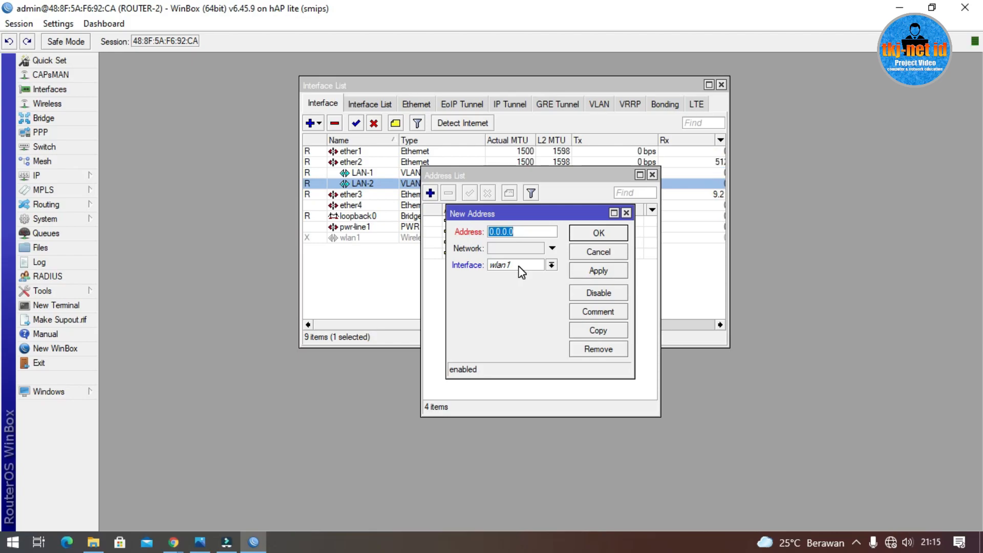
text(10.10.10.1/24)
click(598, 233)
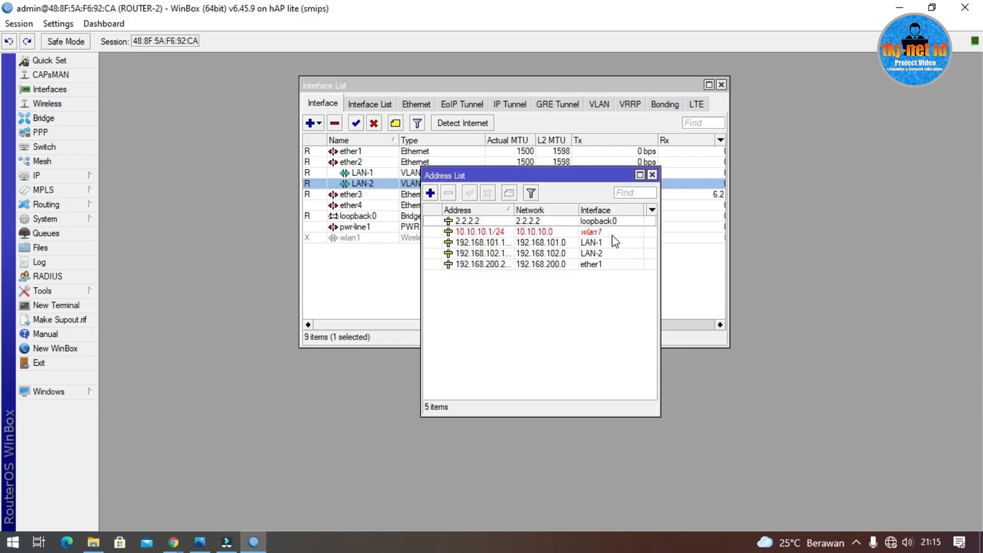
click(539, 290)
click(477, 233)
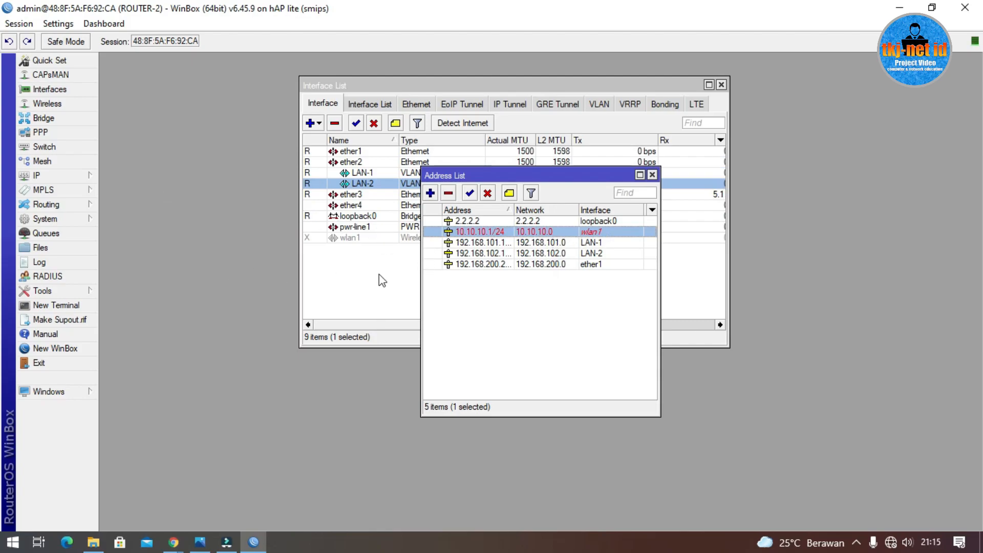
drag(507, 178, 821, 139)
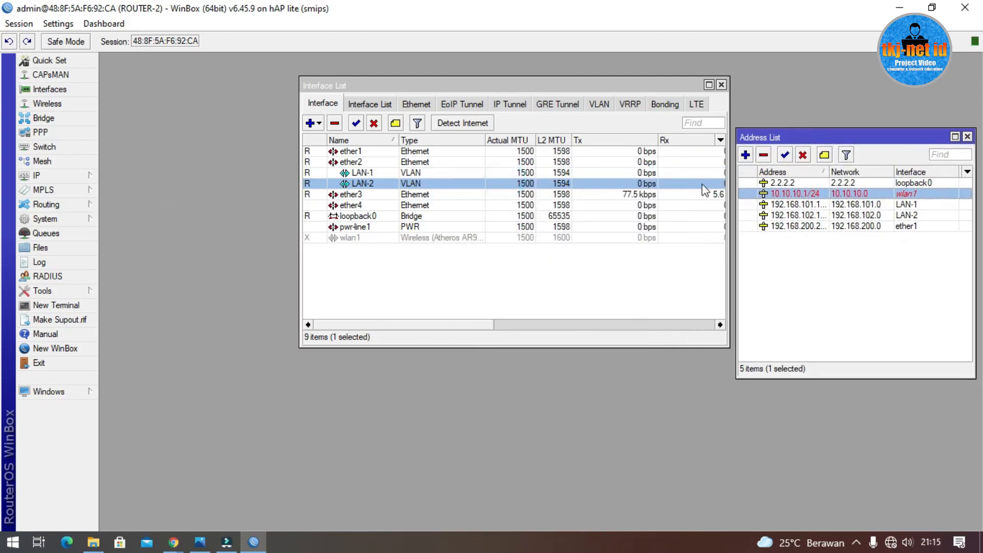
click(466, 237)
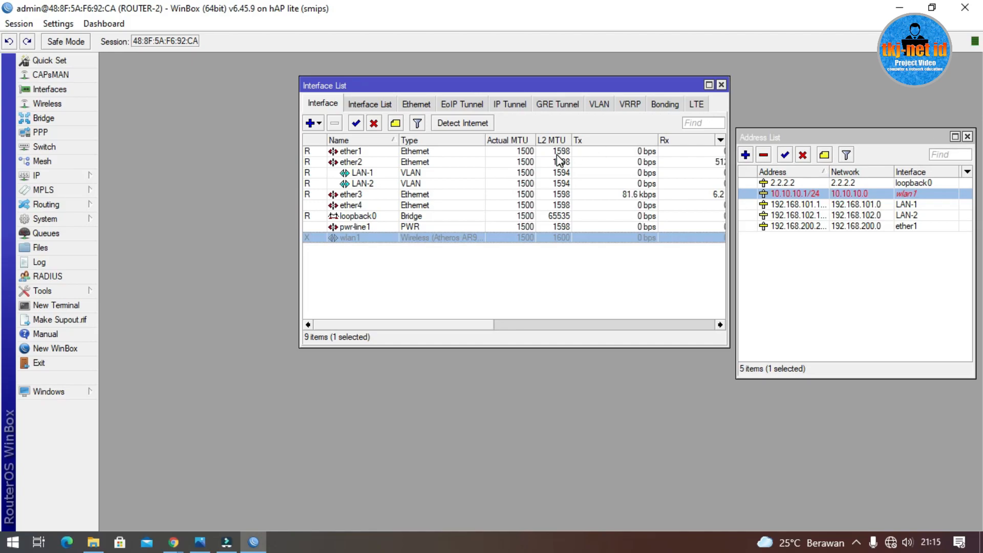
Step: In IP > Routes, add a static route 0.0.0.0/0 with gateway 192.168.200.1
click(70, 180)
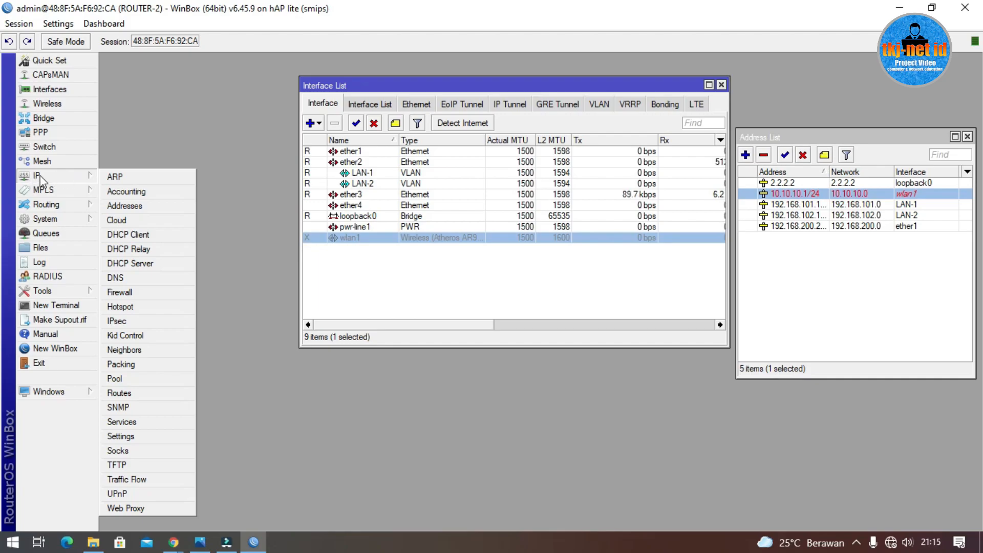
click(144, 394)
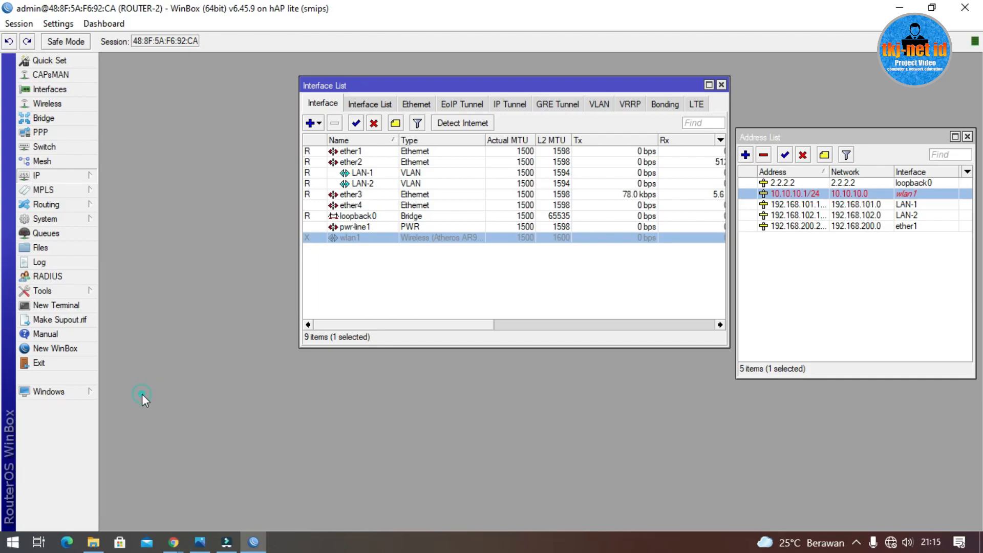
click(300, 202)
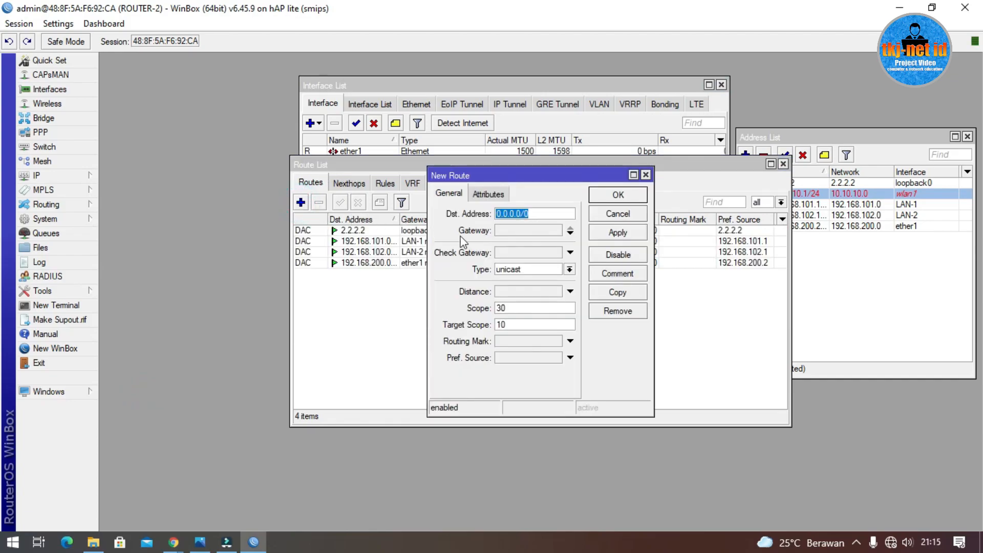
text(1)
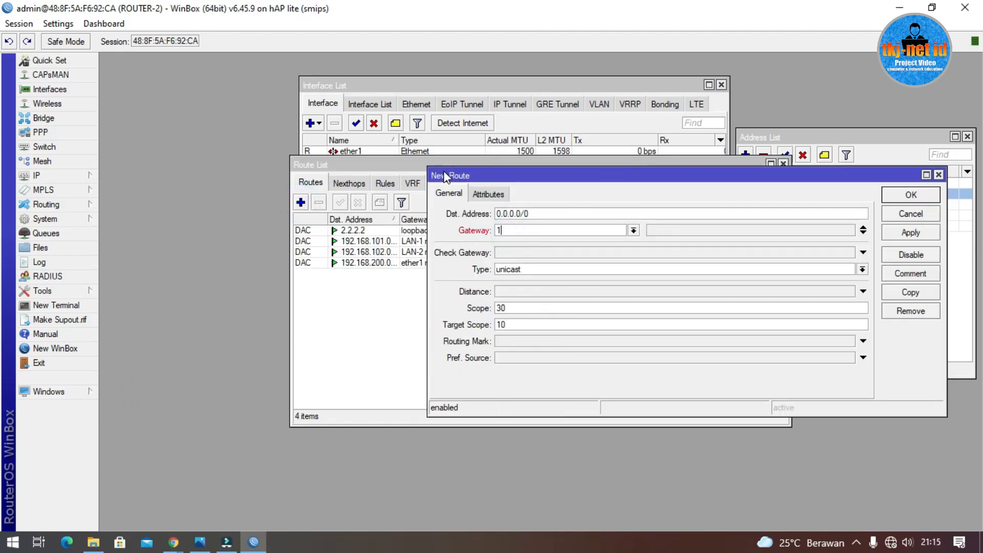
text(92.168.200.1)
click(910, 195)
click(513, 328)
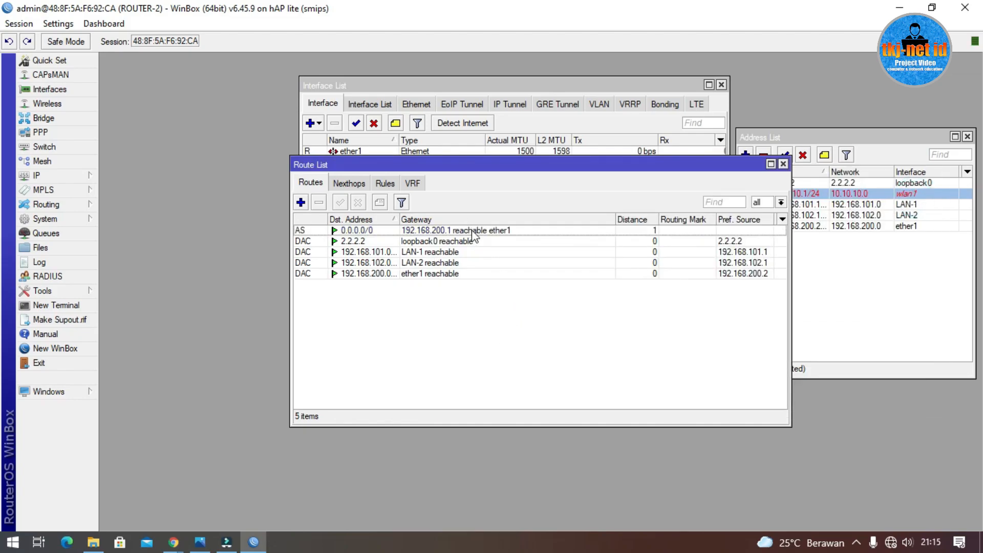
click(470, 231)
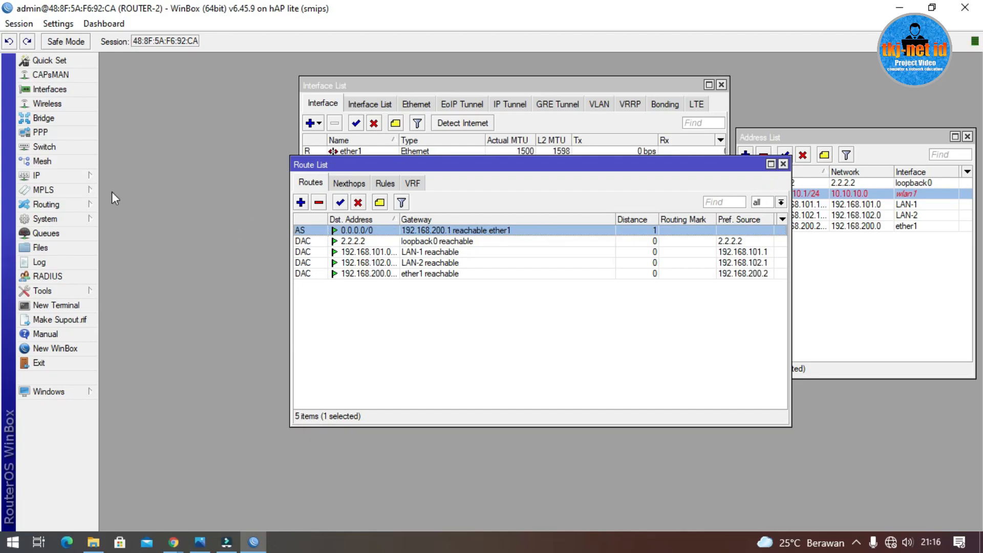
Step: In IP > DNS, set servers 203.142.82.222 and 203.142.84.222 and tick Allow Remote Requests
click(60, 177)
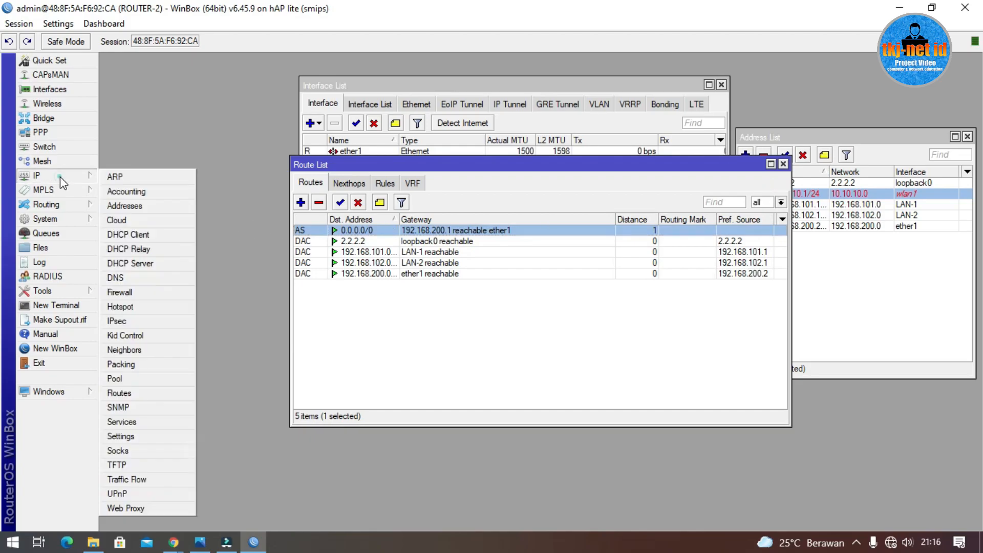
click(151, 277)
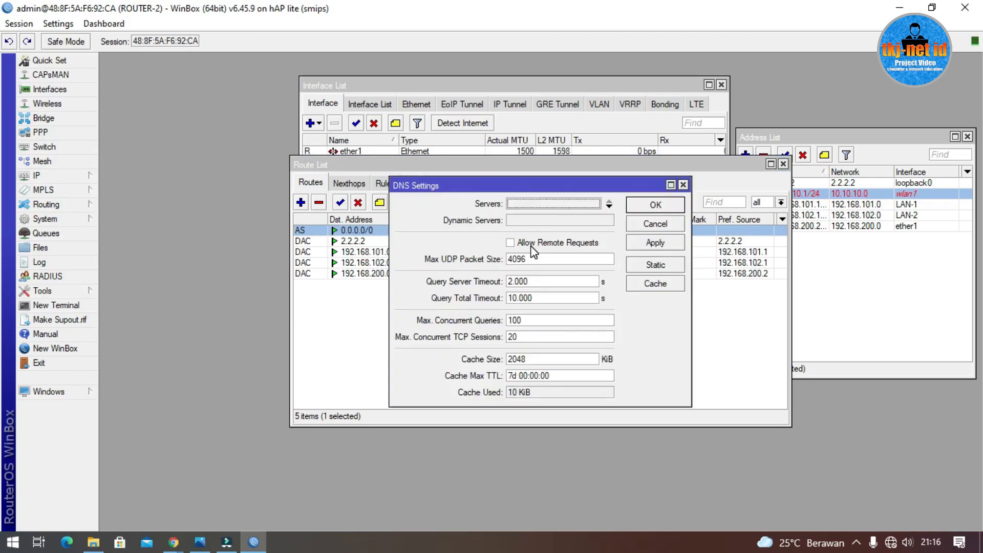
click(535, 204)
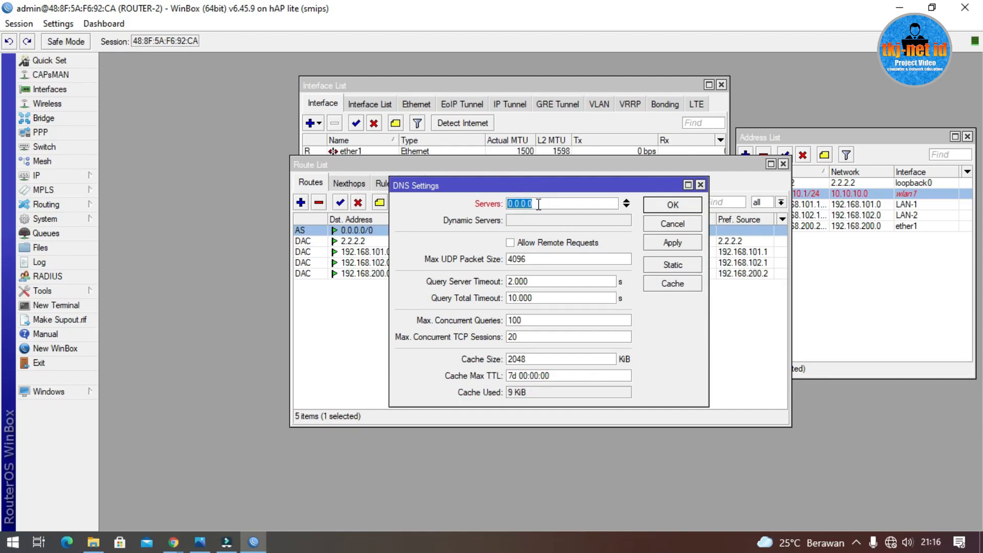
text(20)
text(3.142.82.222)
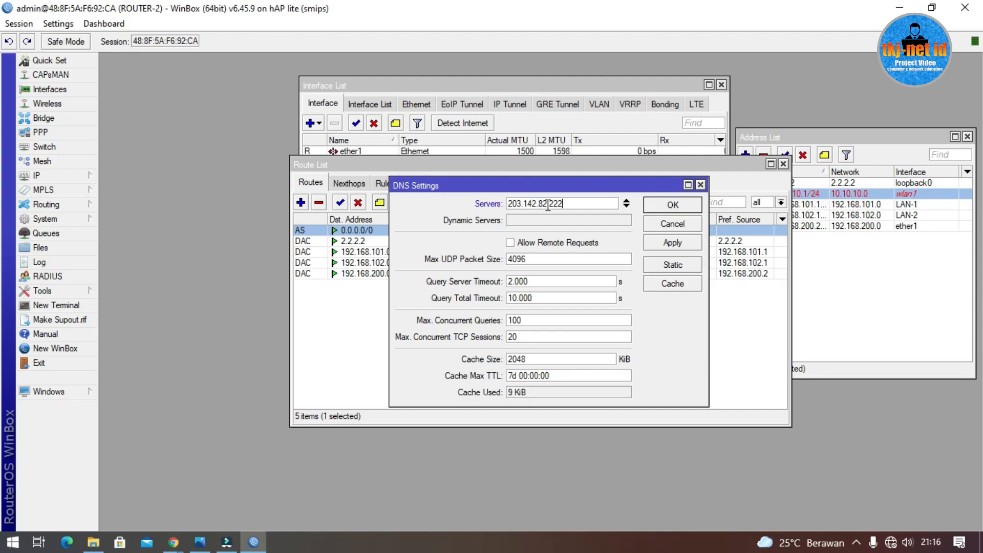
click(626, 206)
text(203.142.)
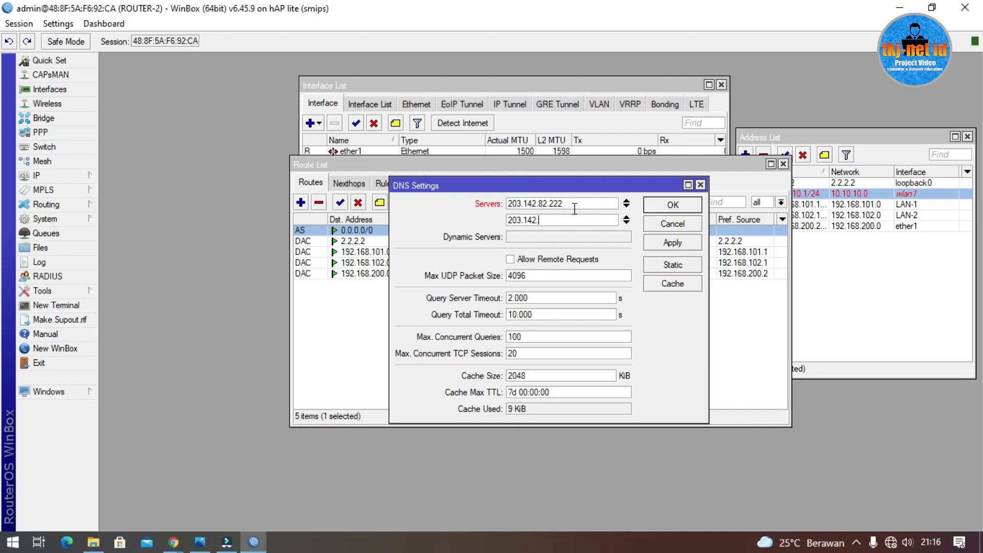
text(22)
key(BackSpace)
click(533, 265)
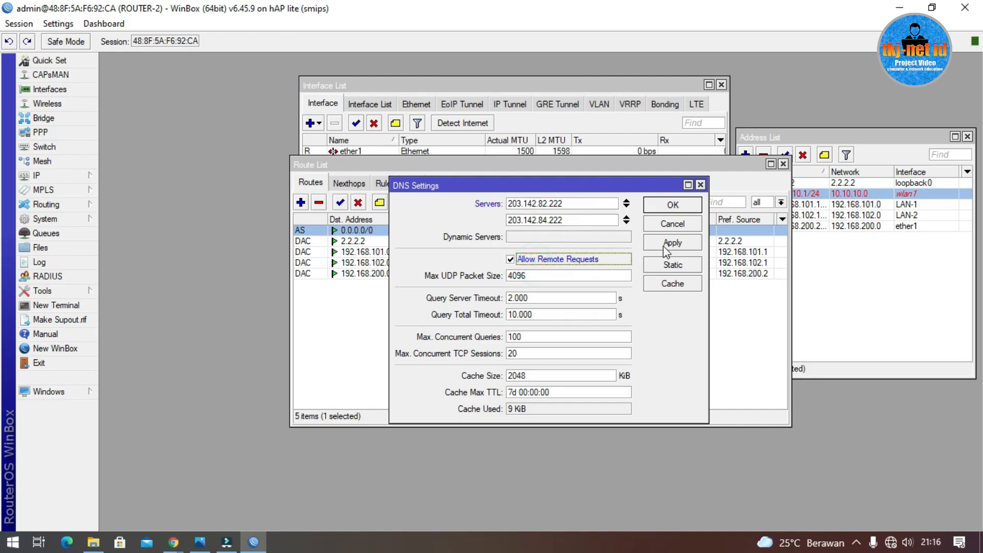
click(672, 205)
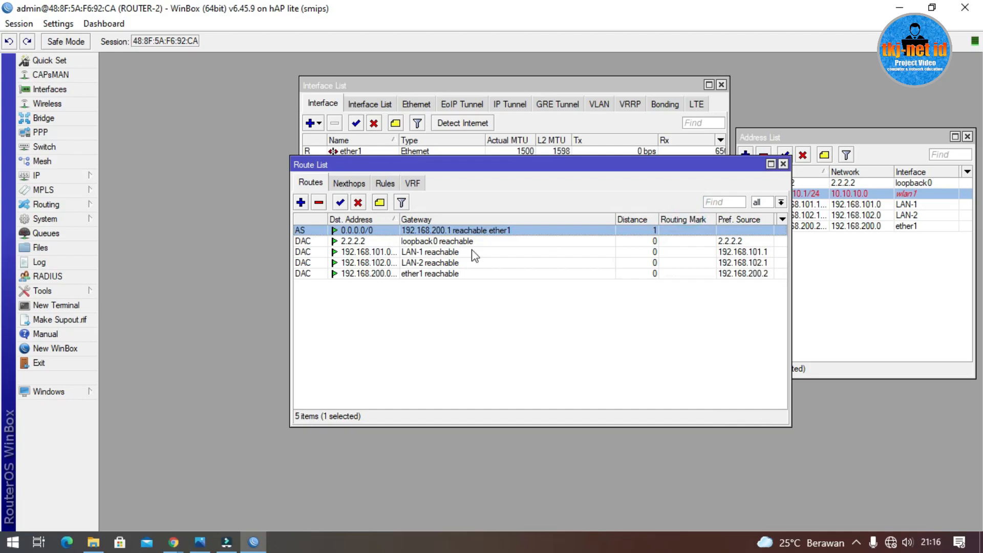
Step: Add a firewall NAT rule with Out. Interface ether1 and action masquerade
click(57, 177)
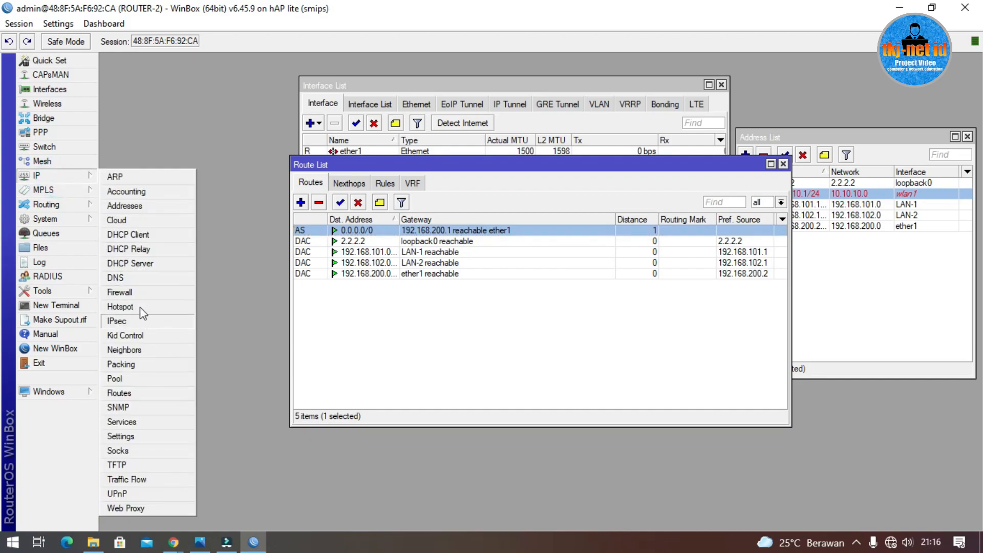
click(139, 293)
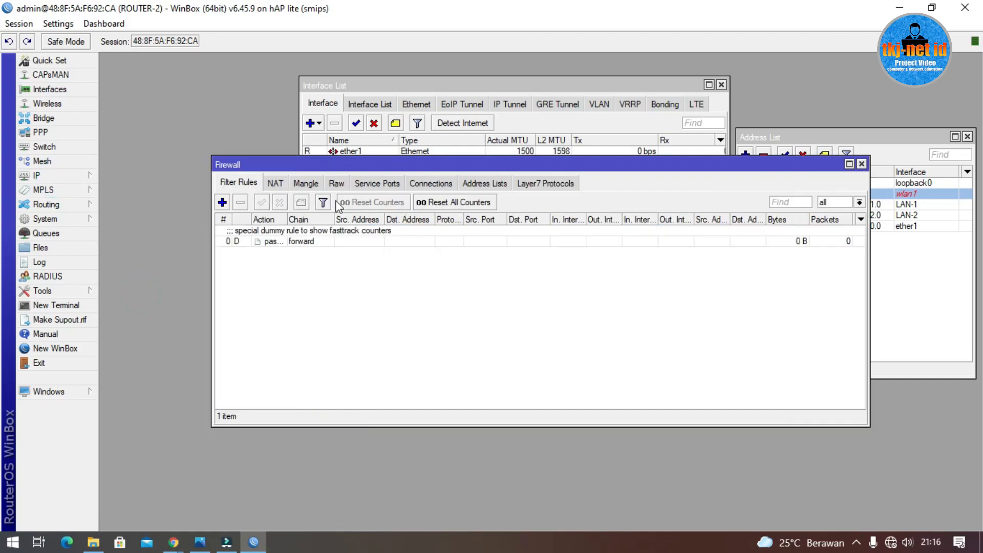
click(277, 183)
click(222, 202)
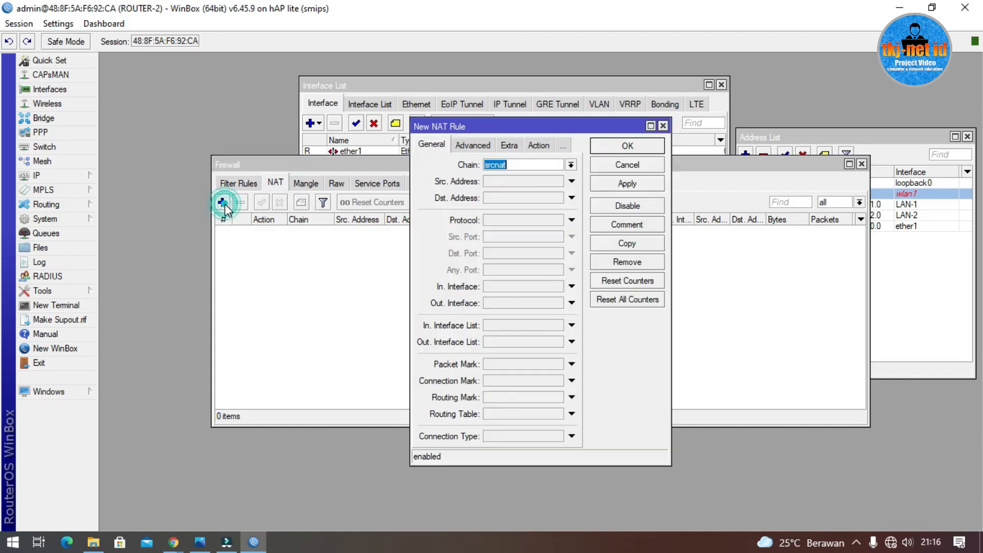
click(571, 303)
click(517, 313)
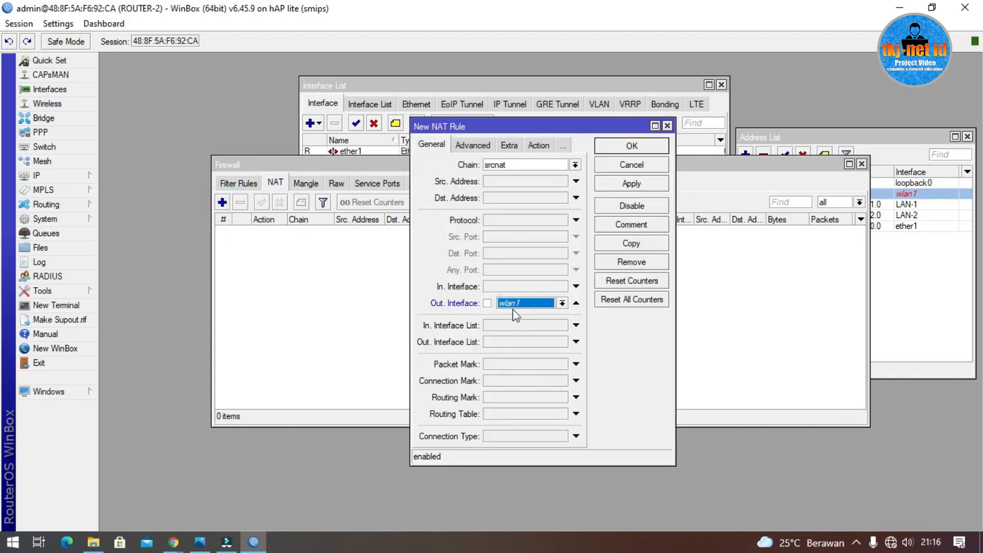
click(512, 305)
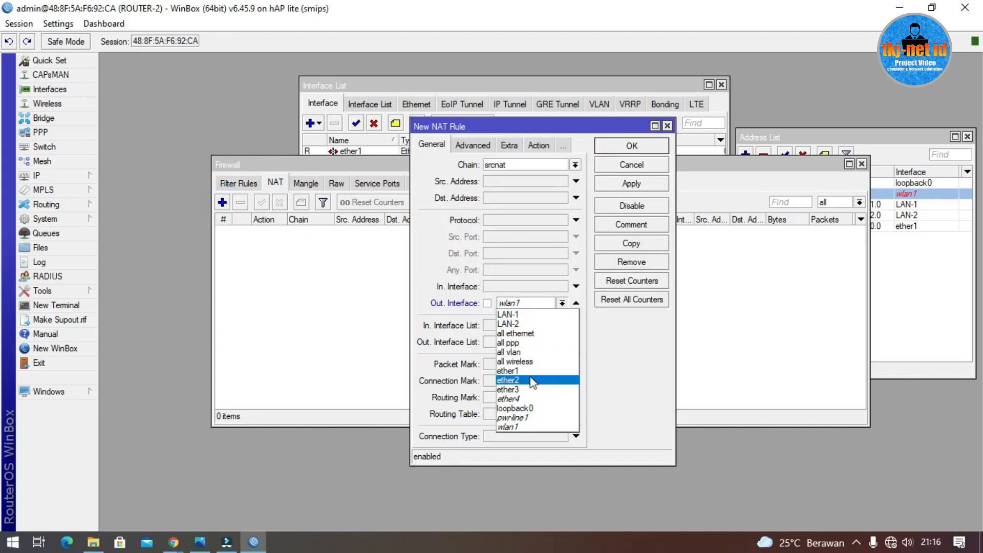
click(533, 370)
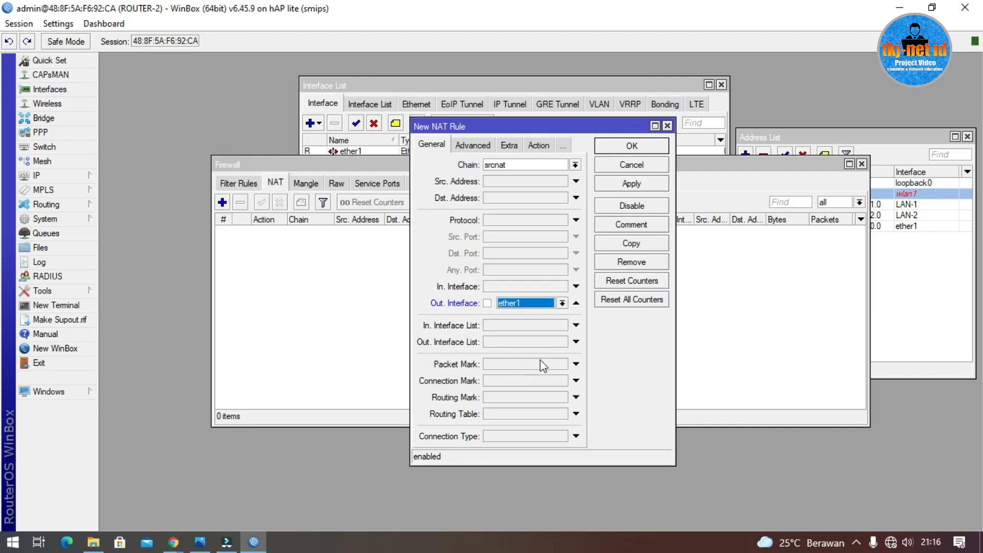
click(533, 147)
click(523, 165)
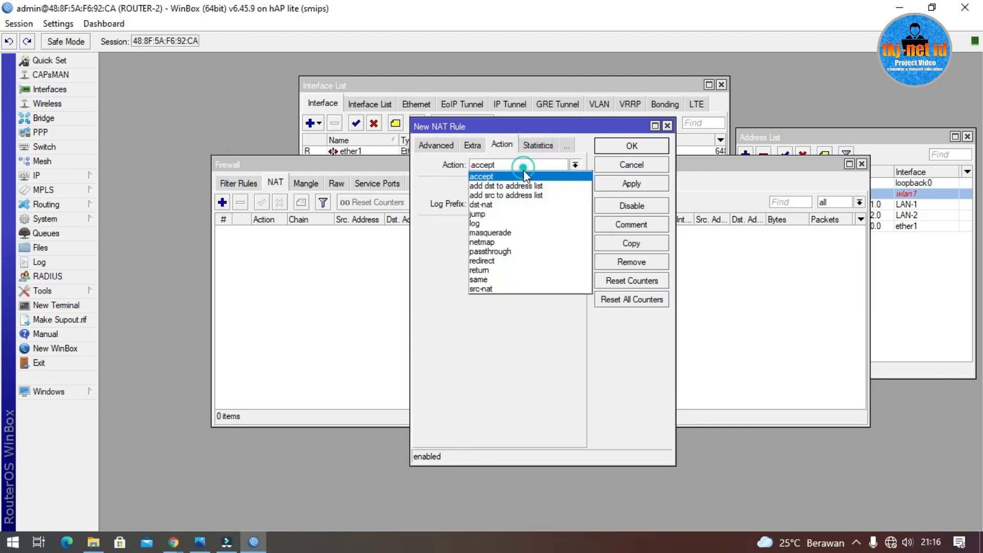
click(512, 232)
click(631, 150)
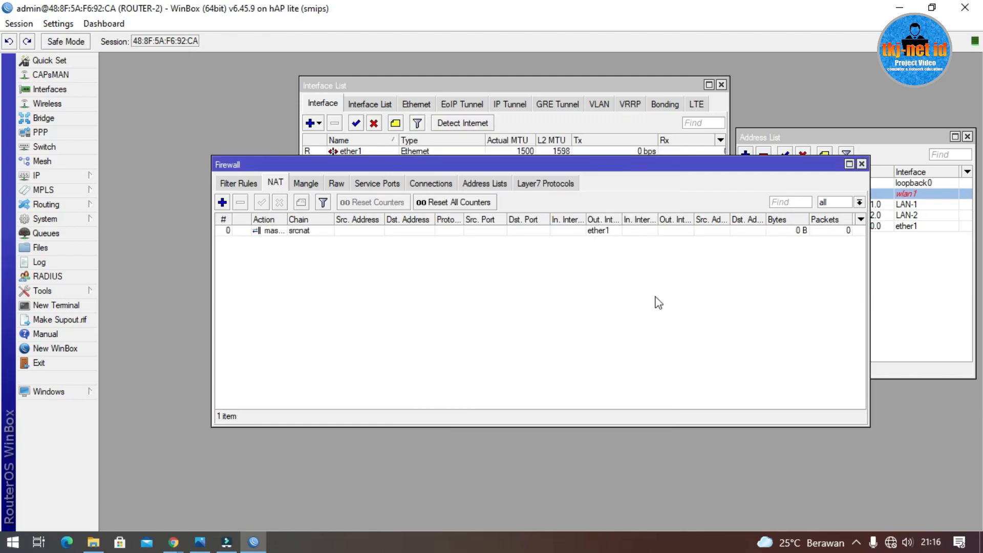
click(74, 305)
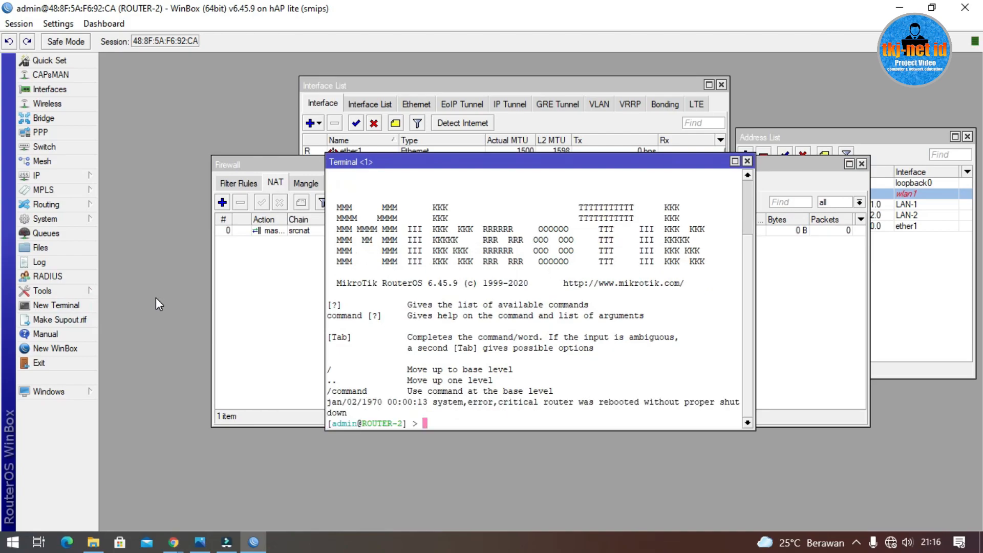
text(ping www.googl)
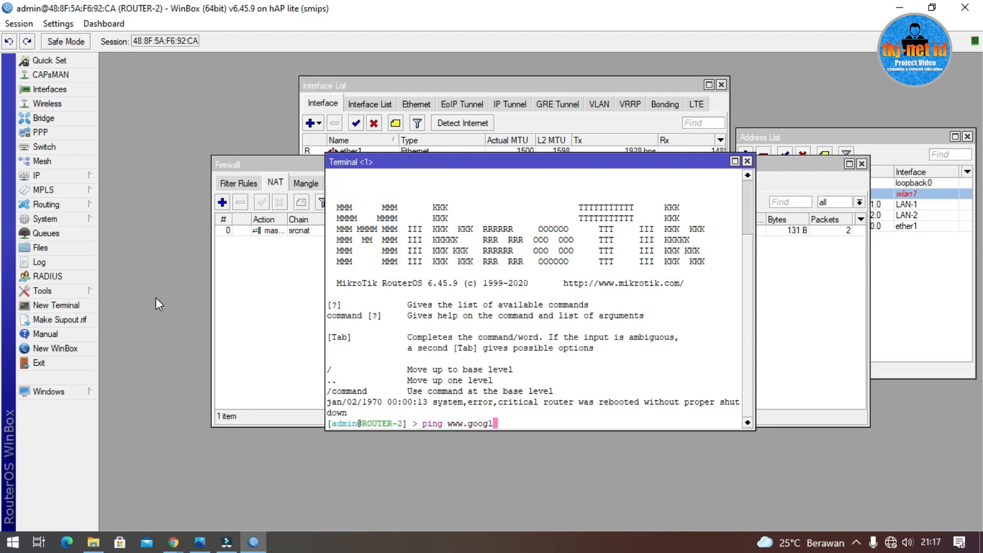
text(e.co.id)
key(Return)
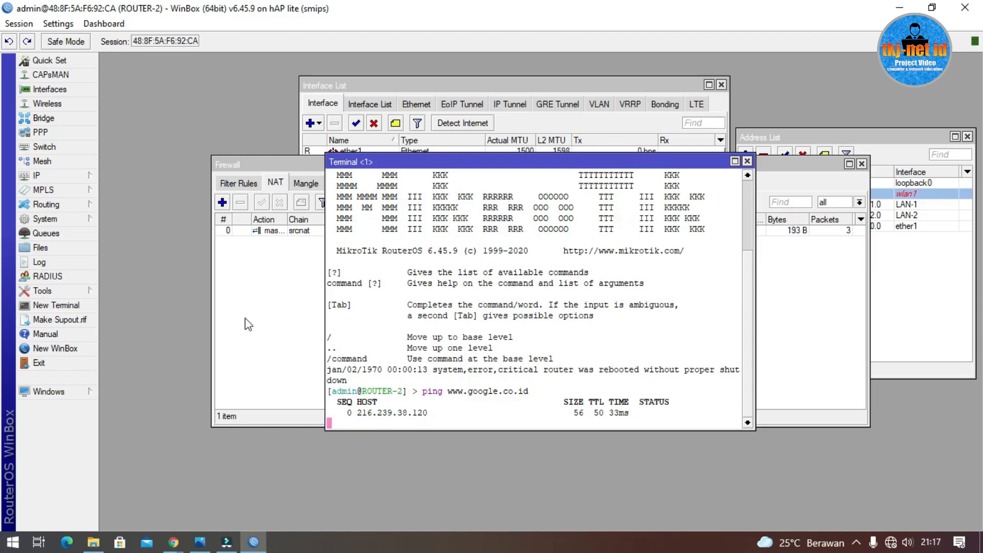
key(ctrl+c)
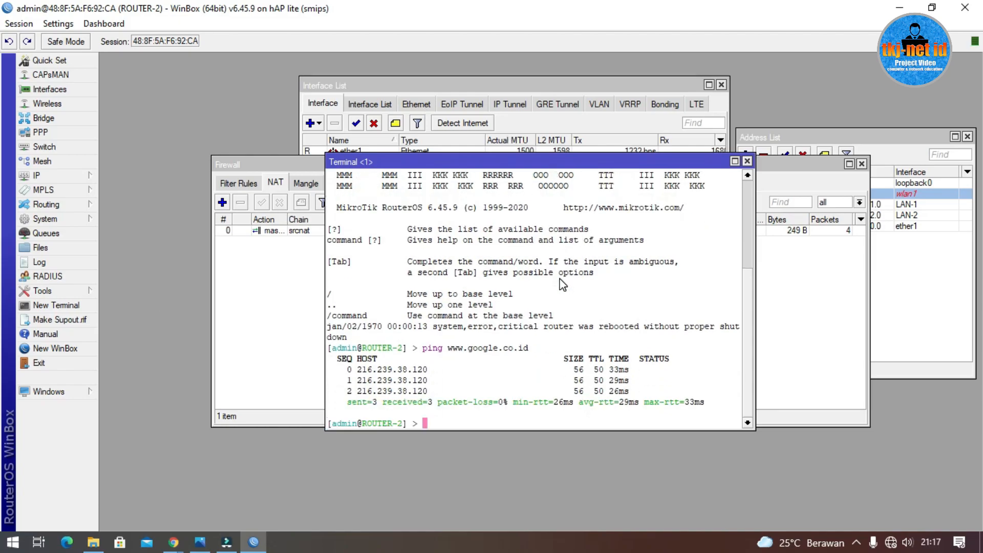
click(748, 162)
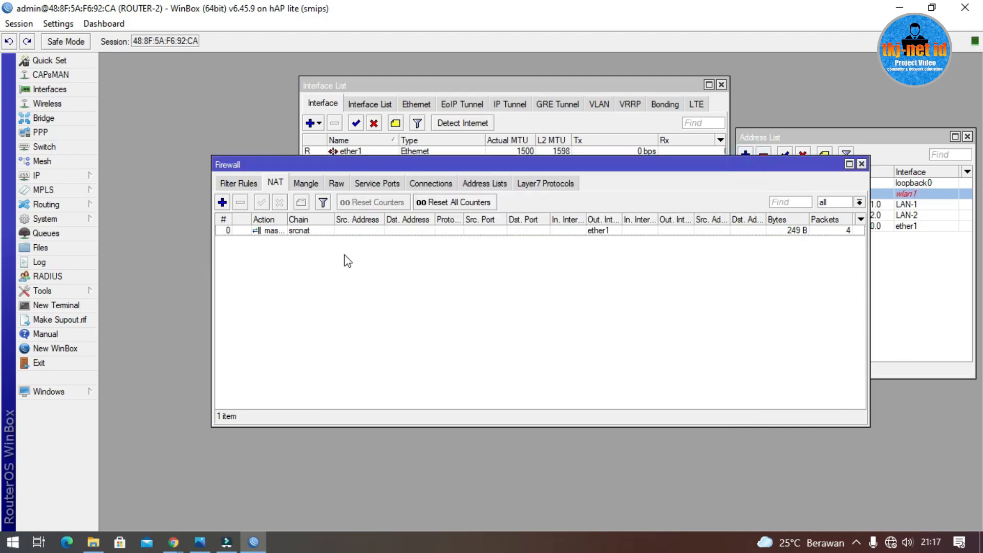
Step: Close the Firewall window and the Route List window
click(861, 164)
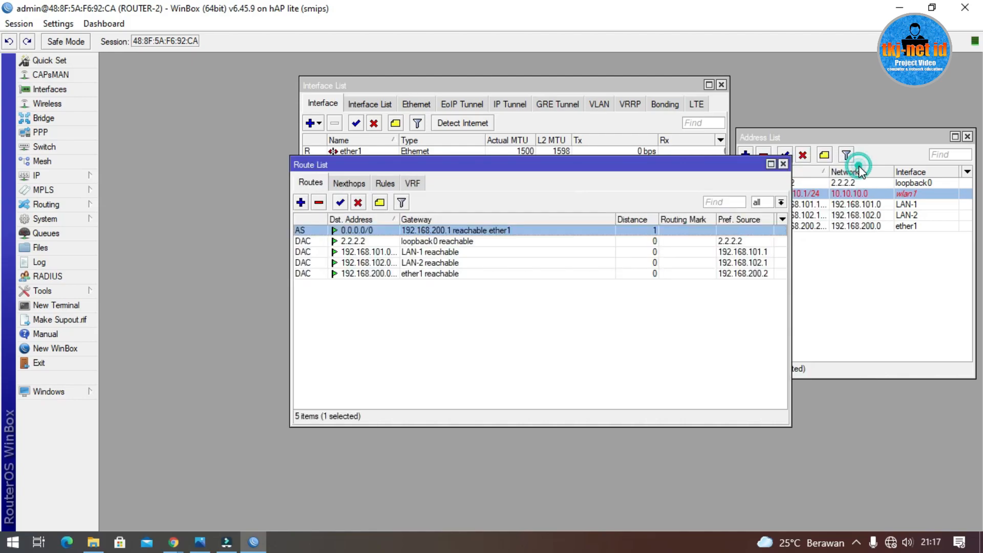
click(783, 163)
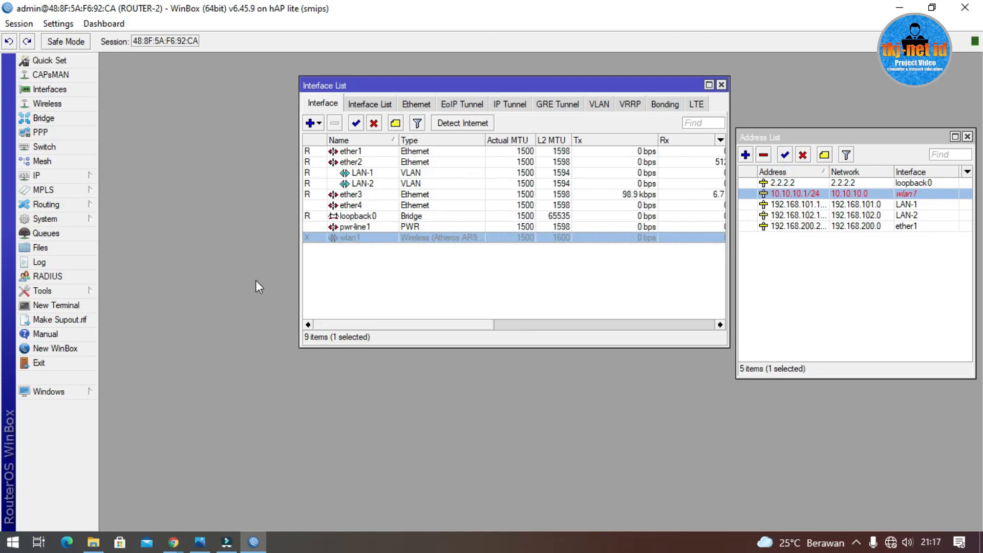
Step: View TOPOLOGI.jpeg in Photos to check router 2.2.2.2's links, then minimize it
click(199, 542)
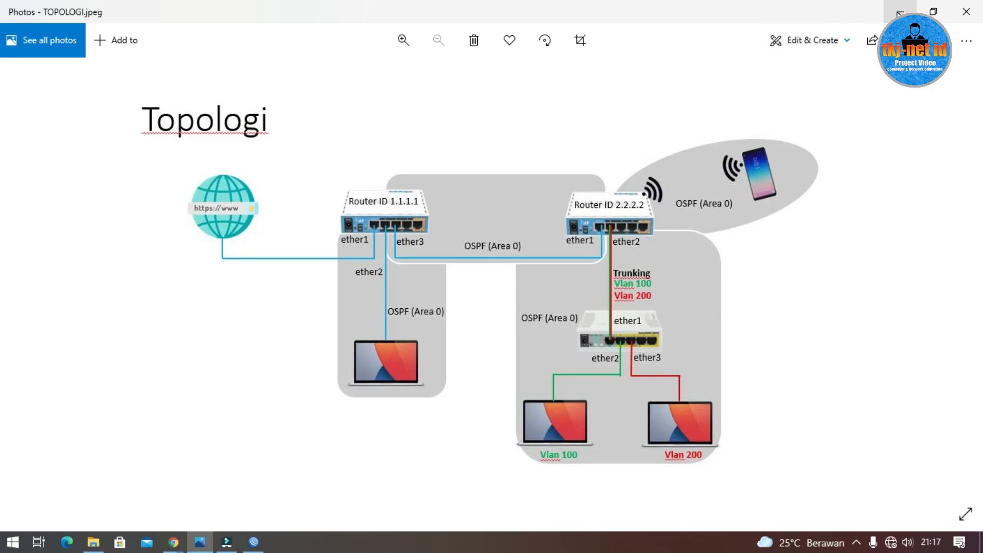
click(900, 12)
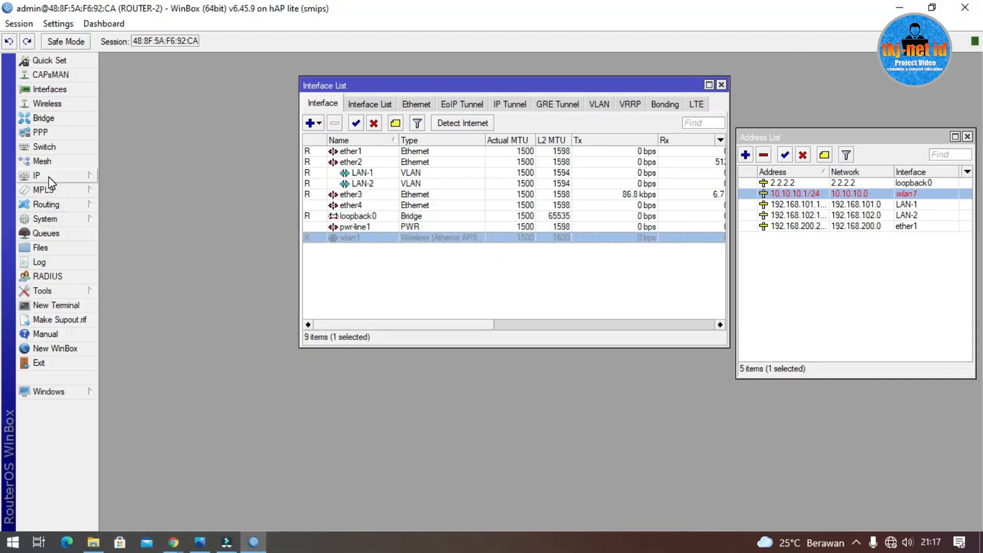
Step: Replace the default OSPF instance's Router ID 0.0.0.0 with 2.2.2.2, then show the Networks list
click(56, 205)
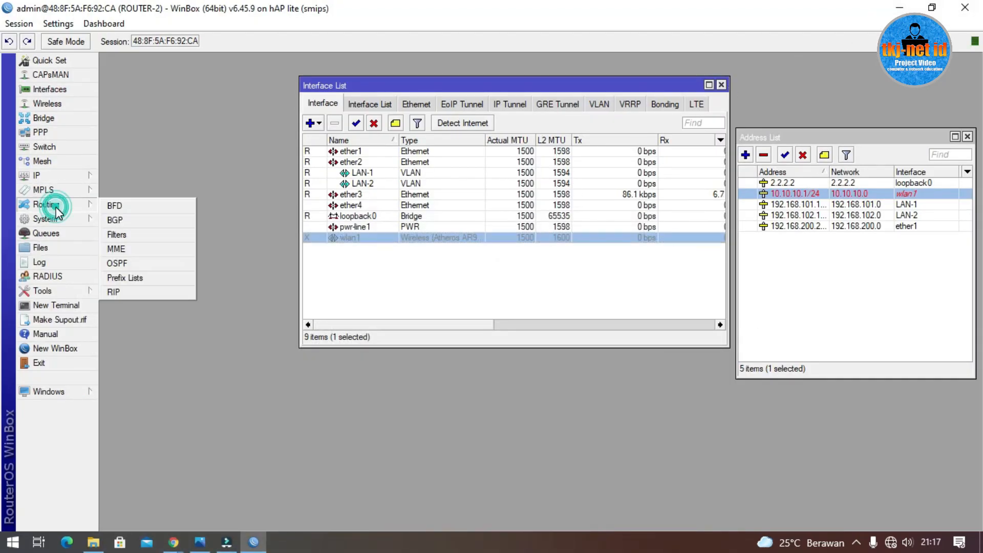
click(132, 262)
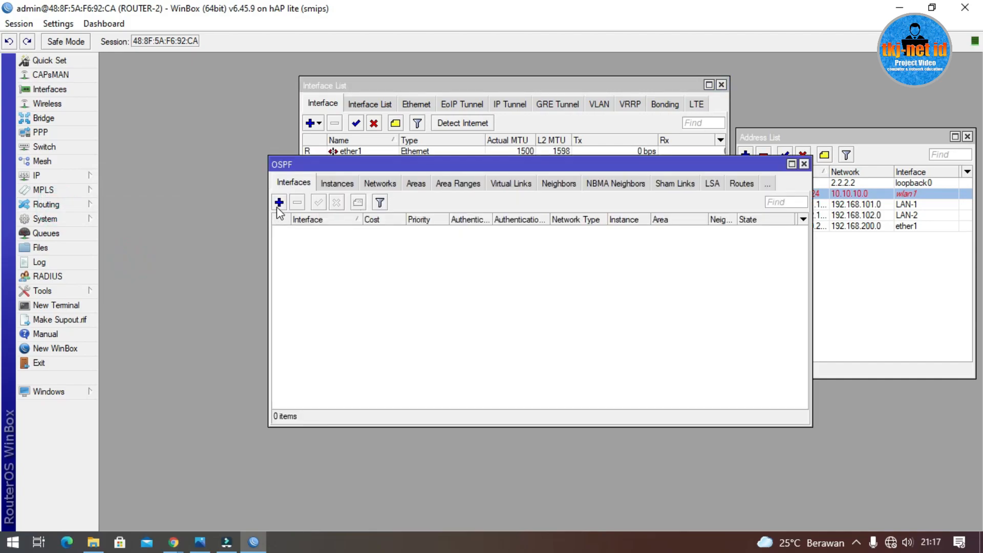
click(337, 186)
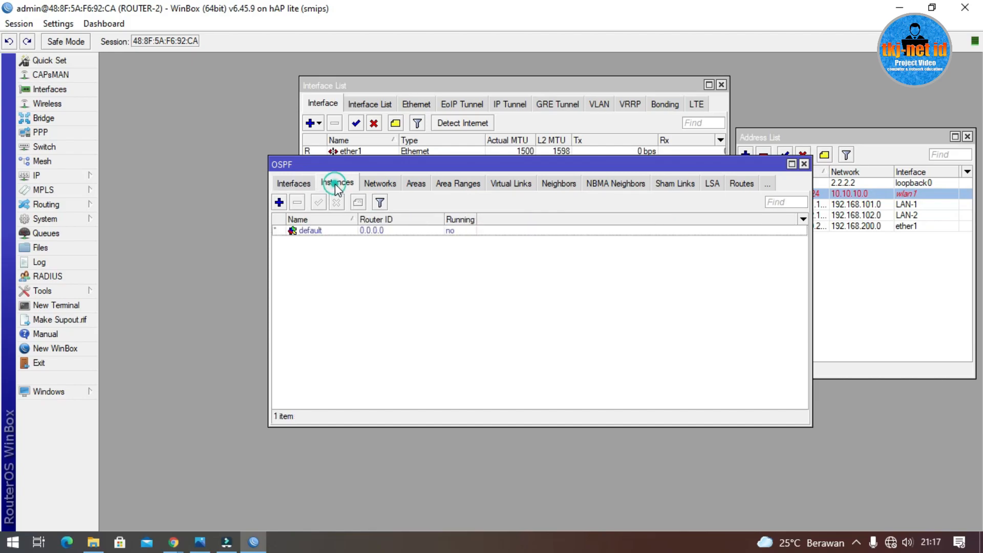
double_click(363, 230)
drag(545, 216, 415, 236)
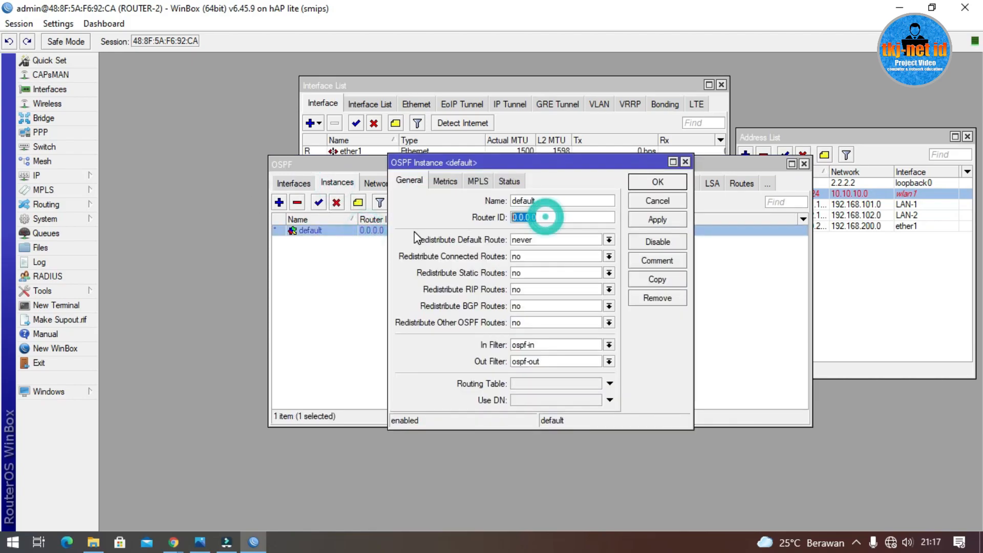
text(2.2.2.)
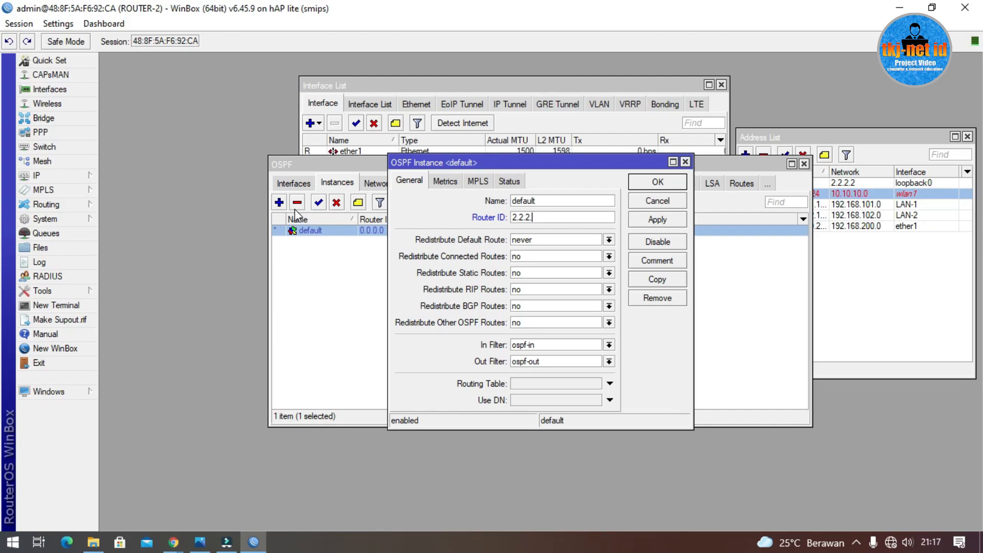
text(2)
click(657, 184)
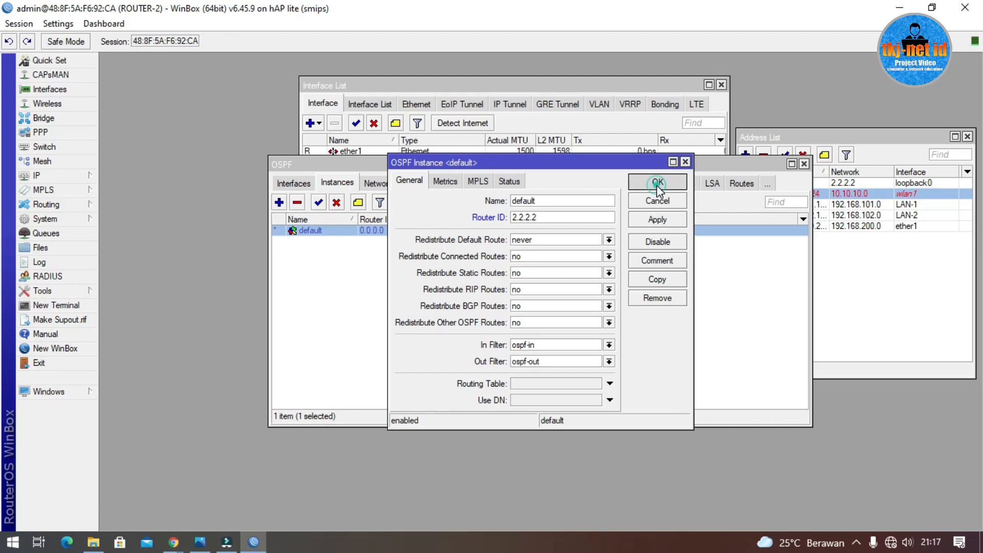
click(381, 183)
click(865, 137)
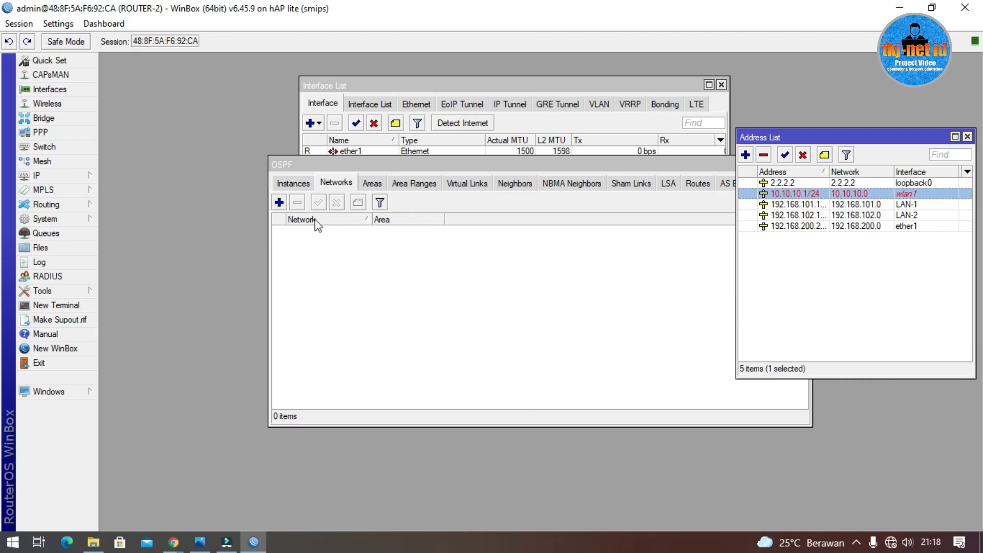
Step: Add OSPF networks 2.2.2.2 and 10.10.10.0/24 in area backbone, then shift the window left
click(279, 202)
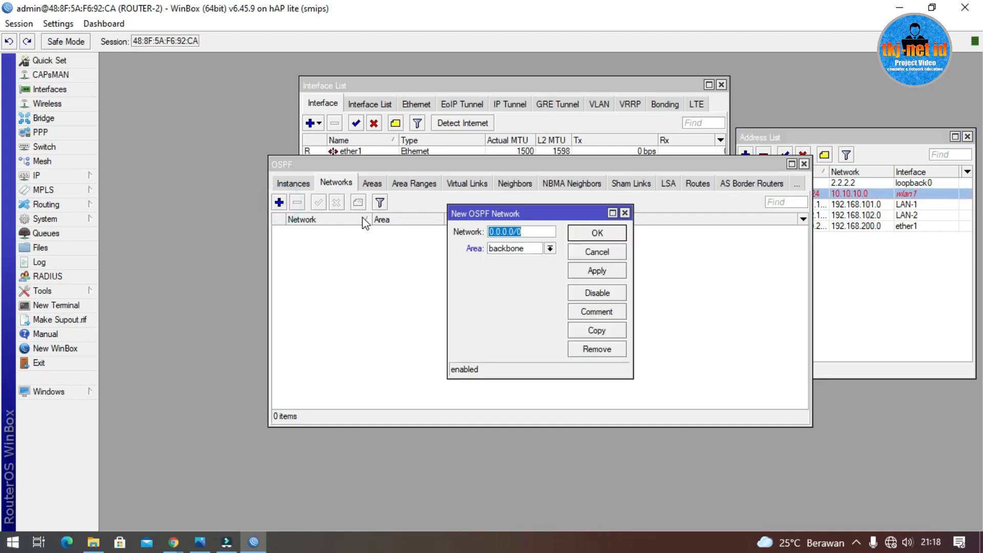
text(2.2.2.2/32)
click(604, 235)
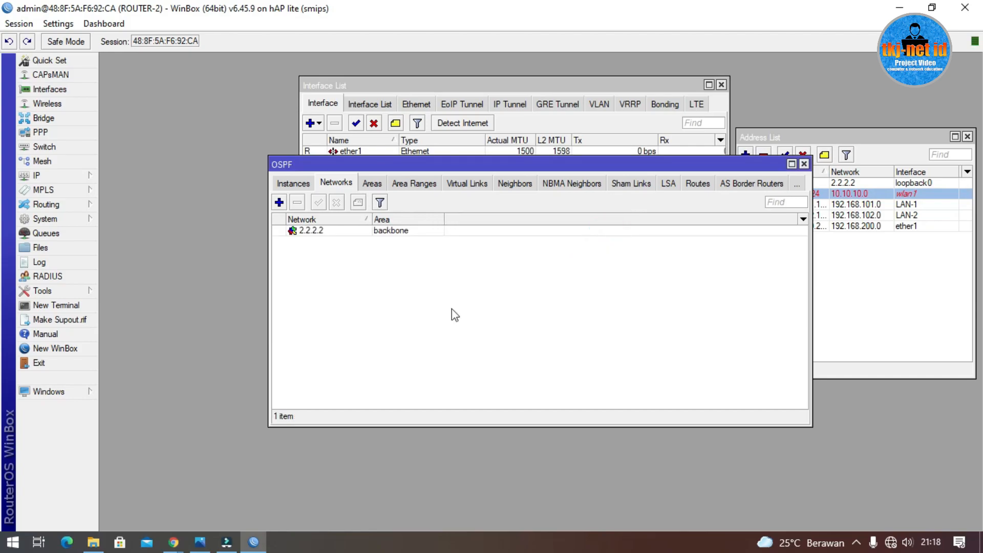
click(279, 203)
text(10)
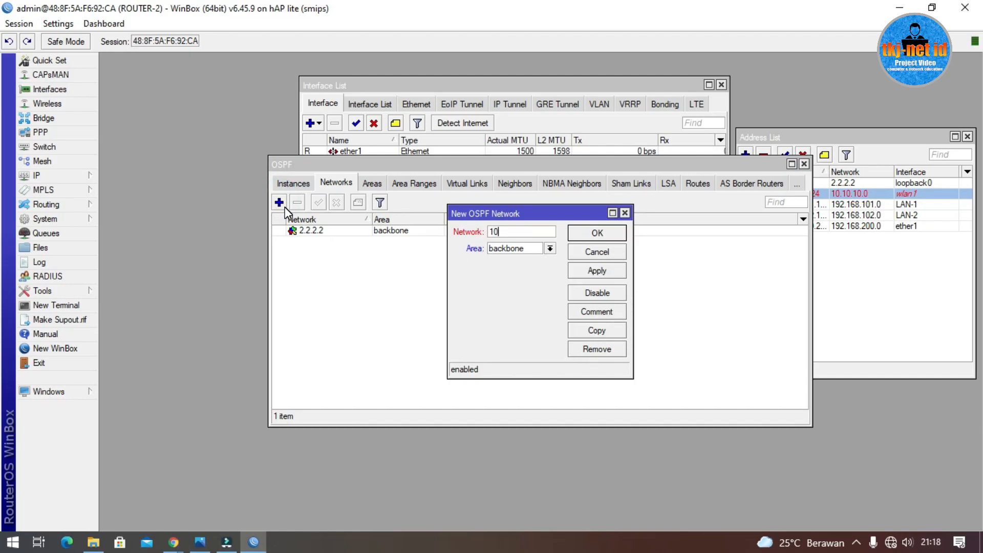
text(1.10.10.0/24)
click(590, 234)
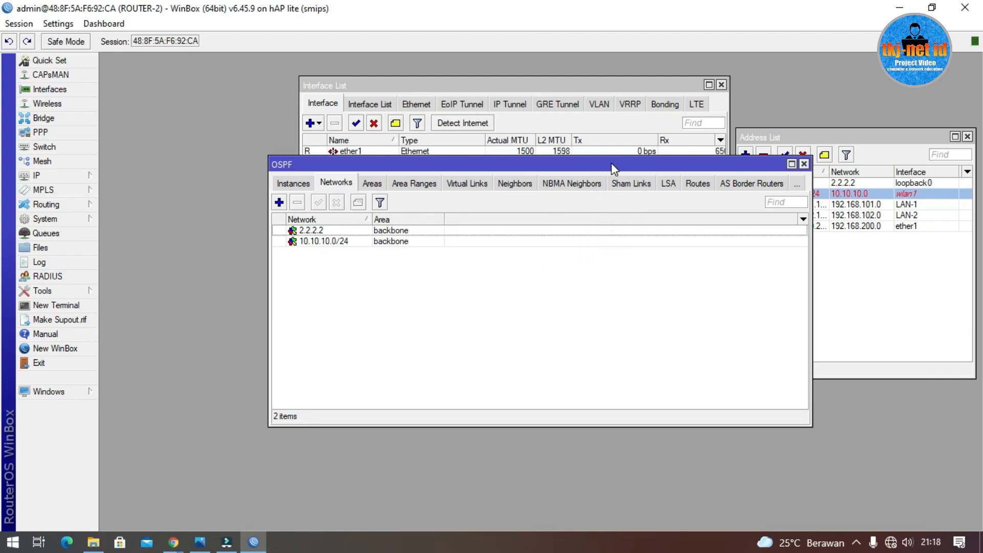
drag(613, 169, 525, 168)
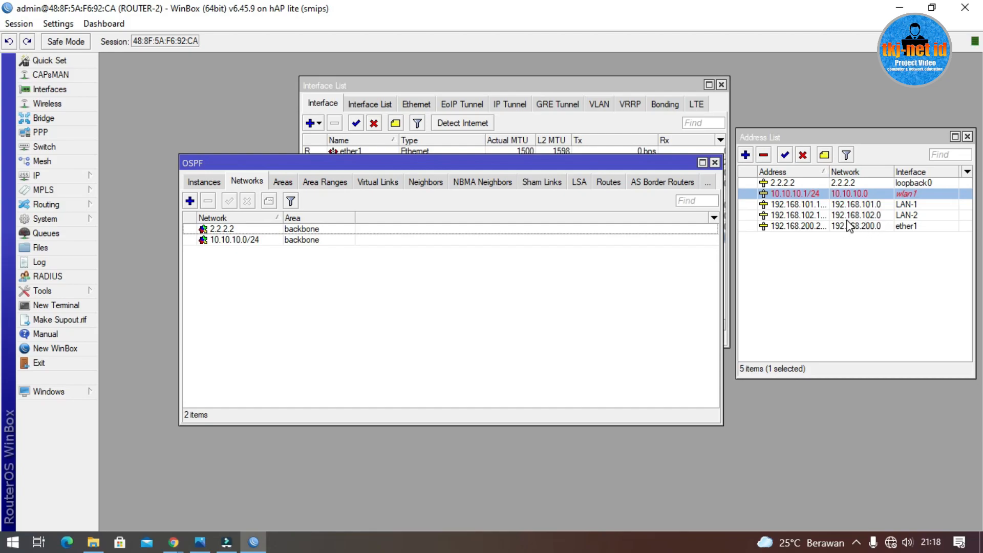
Step: Add backbone OSPF networks 192.168.200.0/24, 192.168.101.0/24 and 192.168.102.0/24
click(190, 201)
text(192)
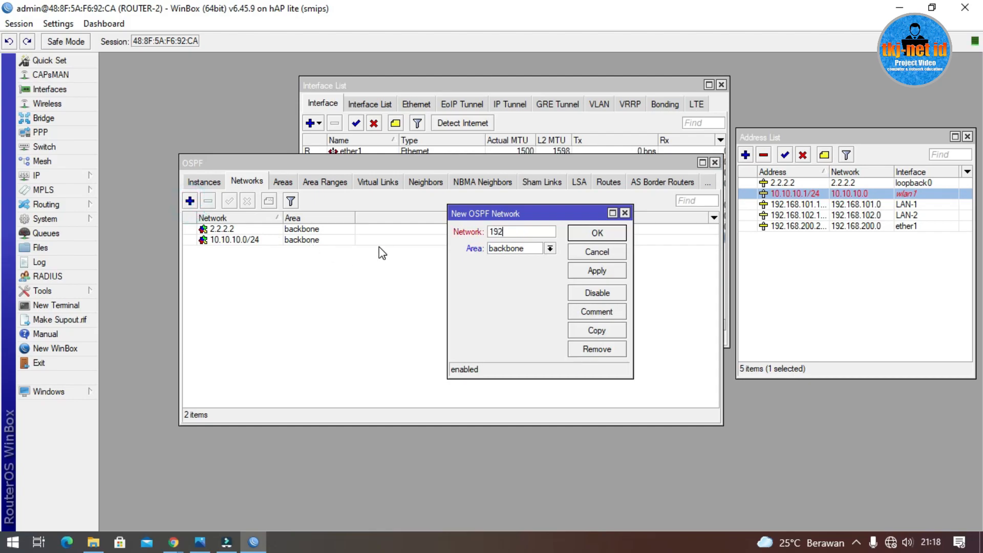
text(.168.200.0/24)
click(599, 233)
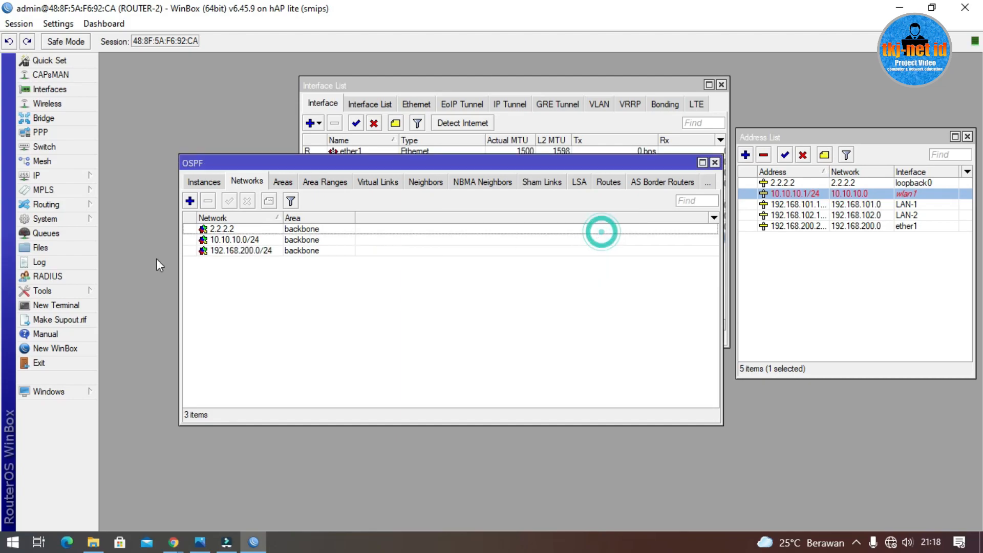
click(190, 200)
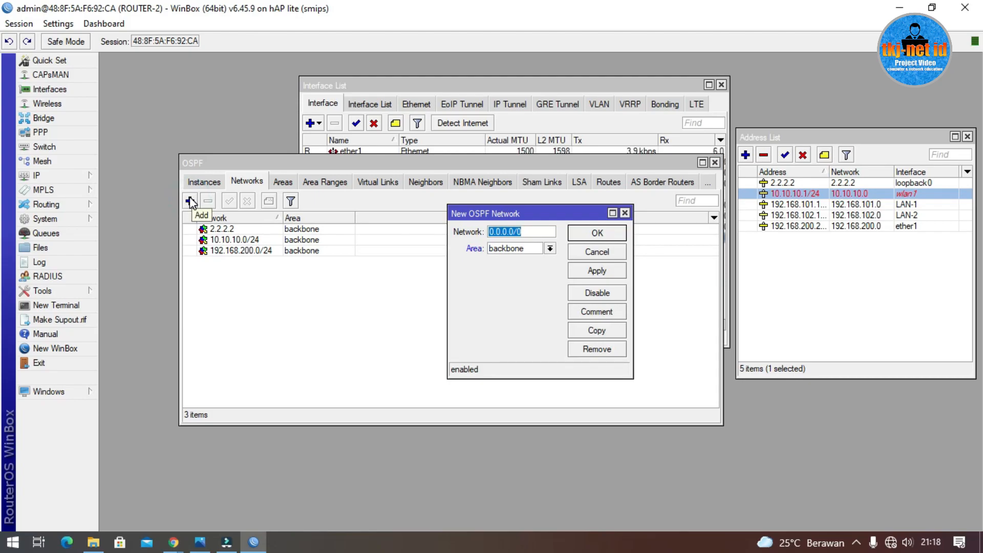
text(192.16)
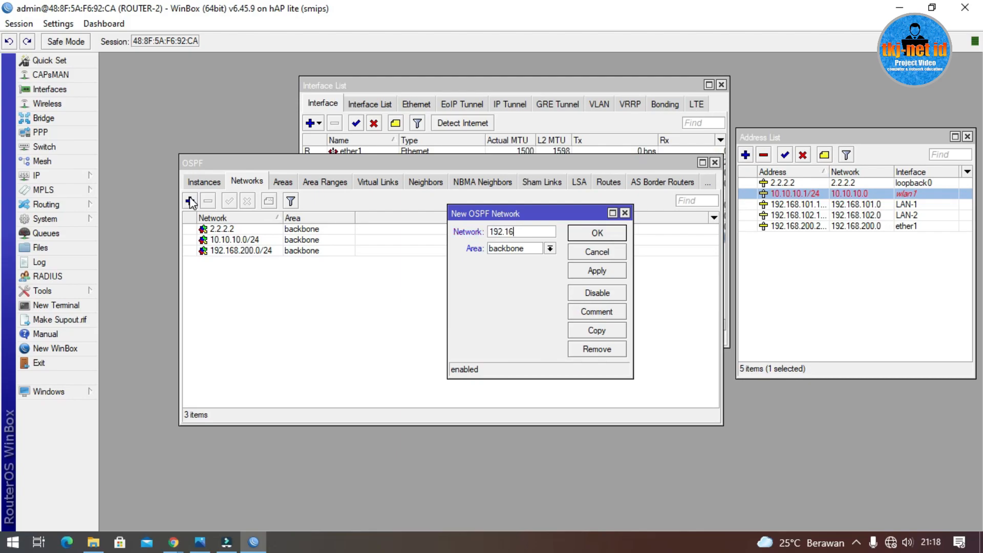
text(8.101.0/24)
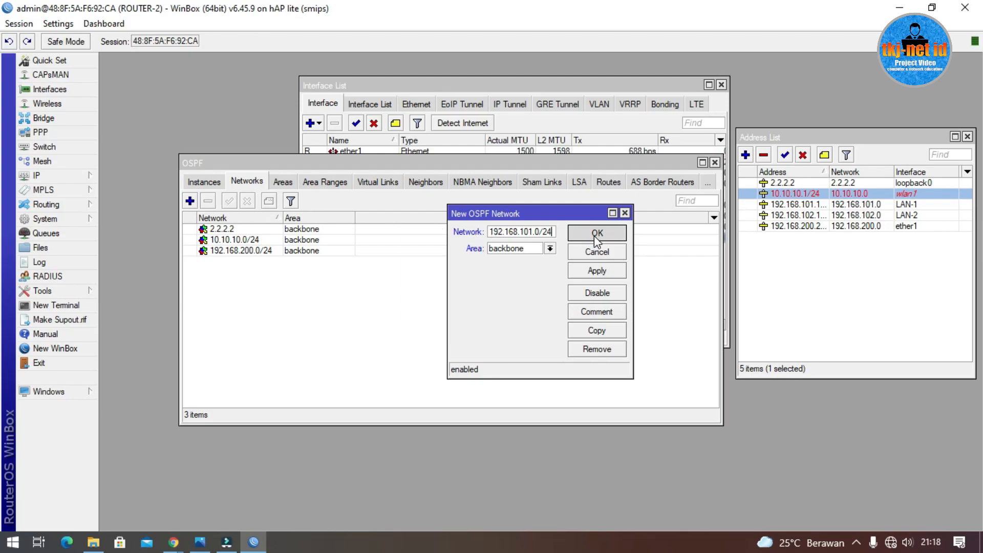
click(597, 233)
click(190, 200)
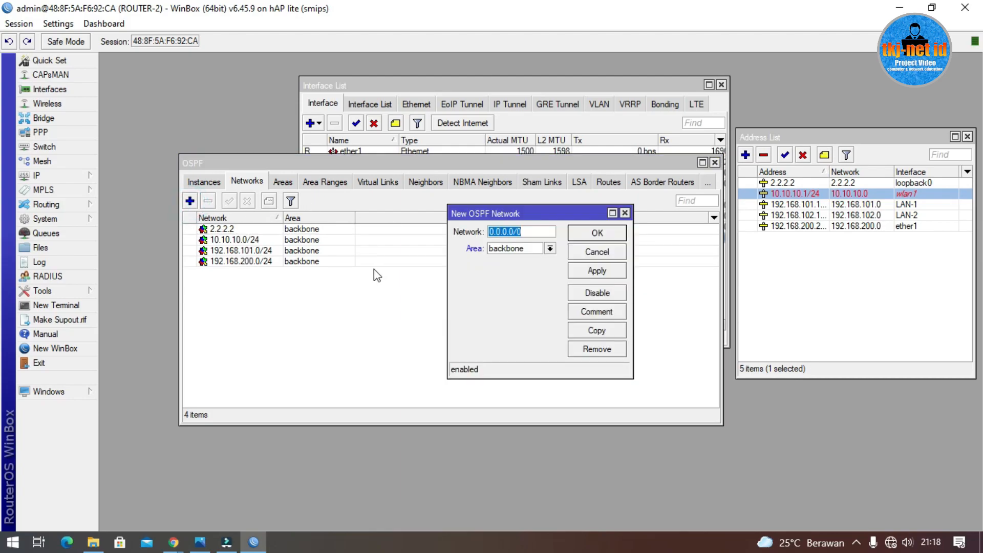
text(192.168.)
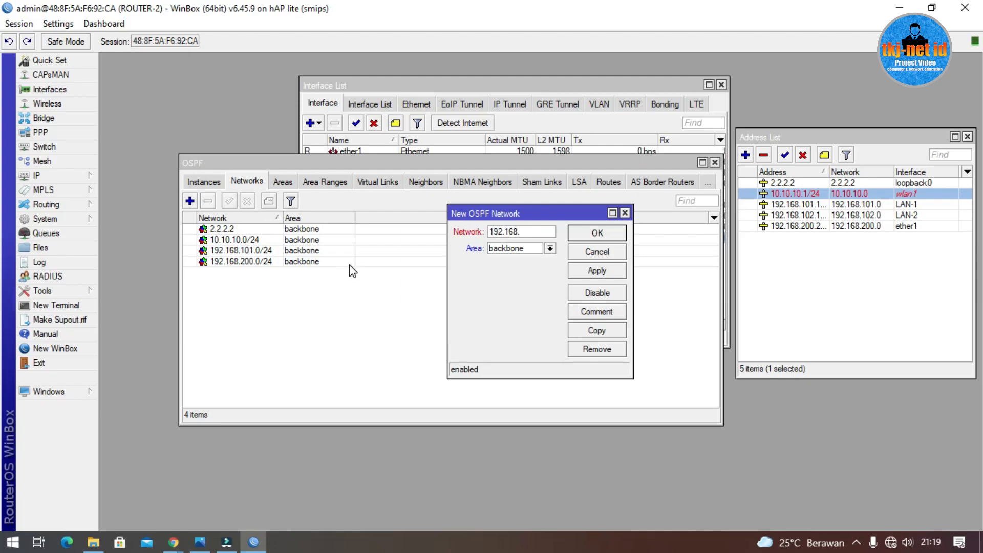
text(102.0/24)
click(597, 234)
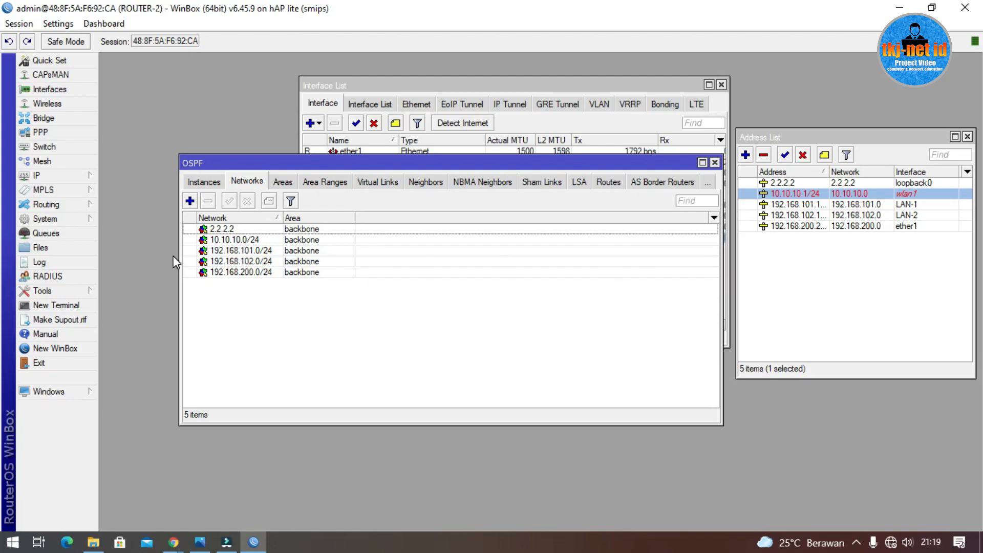
Step: Review the OSPF LSAs for 1.1.1.1, 2.2.2.2 and 192.168.200.1, then list the OSPF-learned routes
click(579, 182)
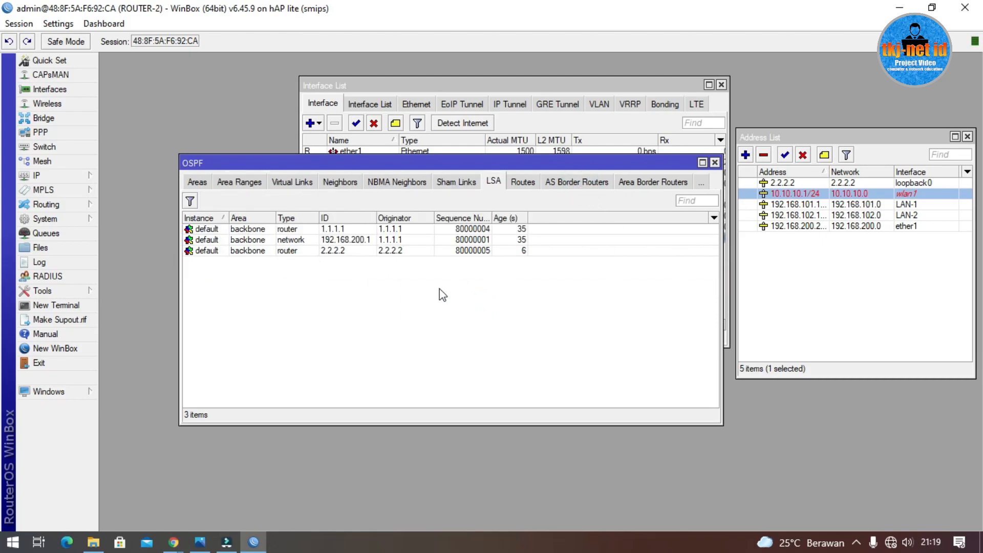
click(341, 250)
click(336, 229)
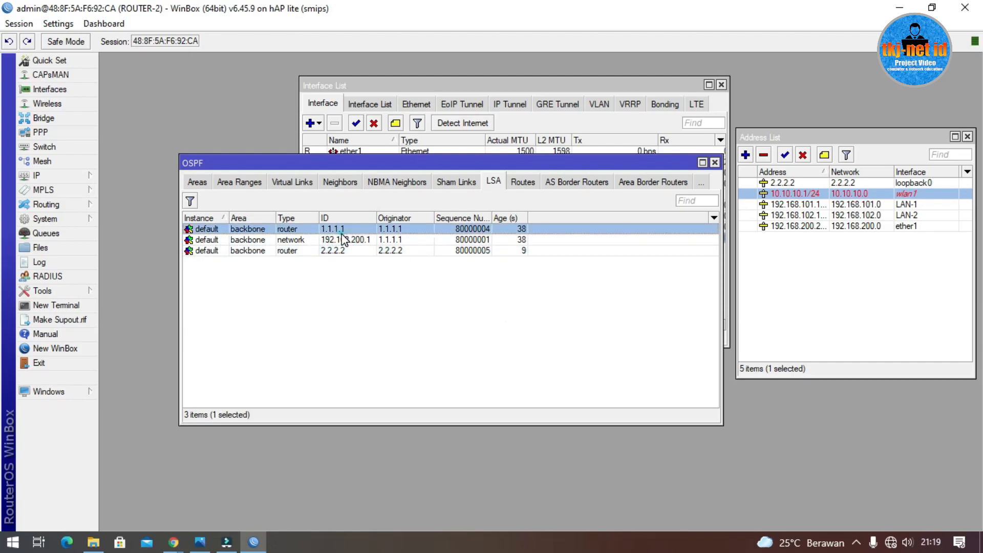
click(341, 241)
click(341, 250)
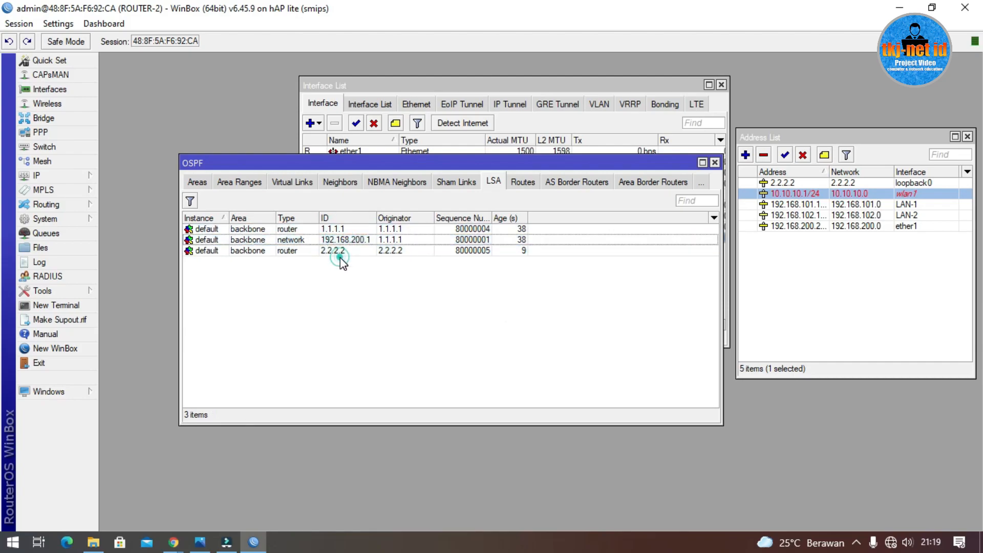
click(401, 229)
click(400, 240)
click(402, 251)
click(401, 240)
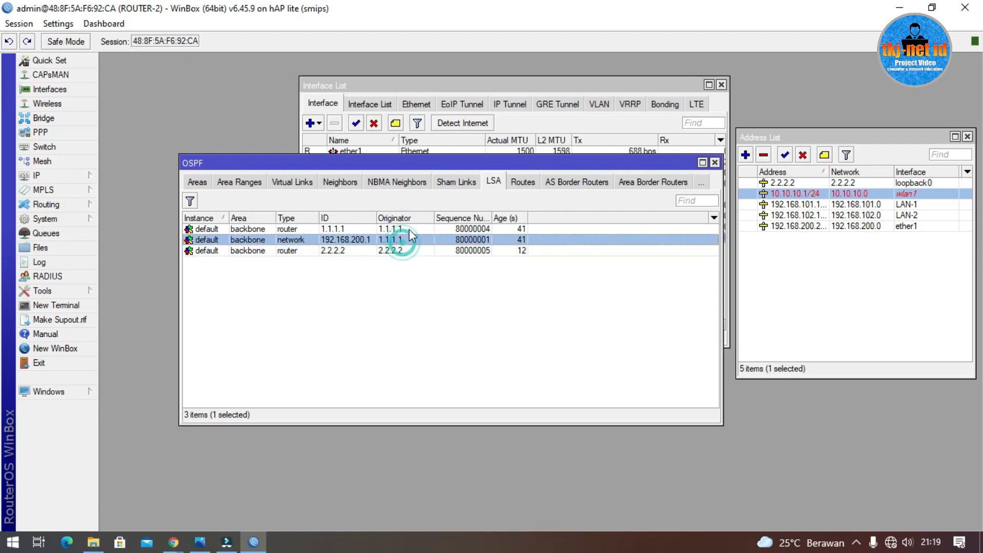
click(409, 229)
click(401, 251)
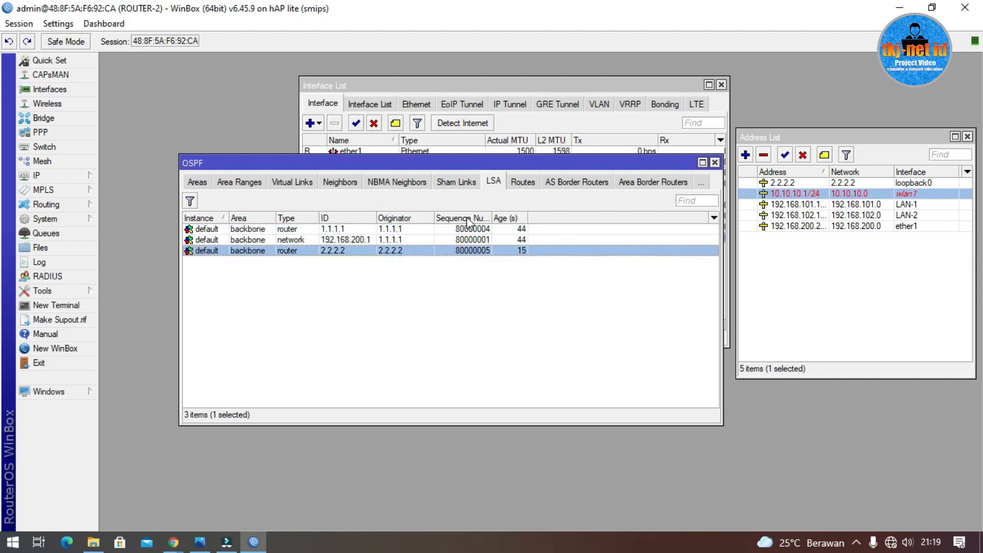
click(523, 183)
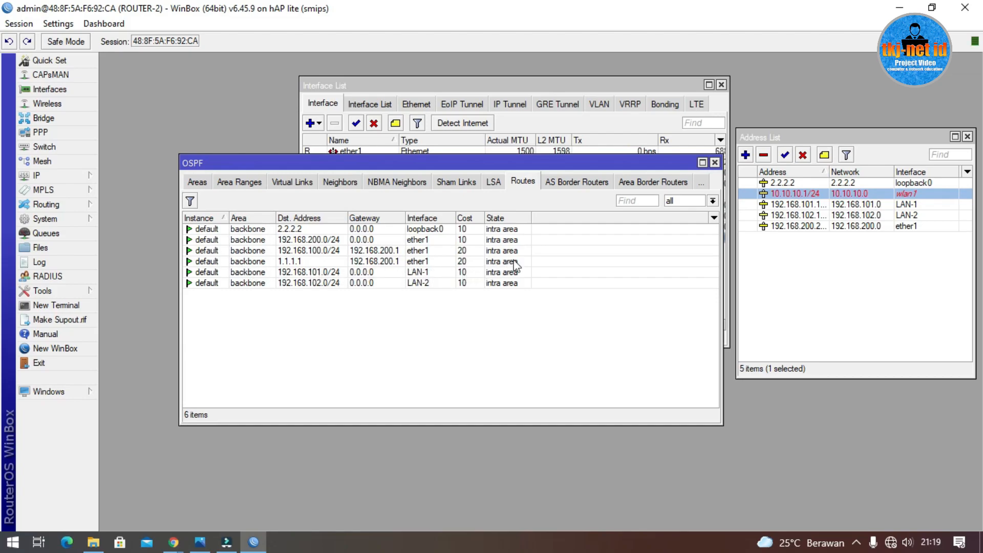
click(64, 179)
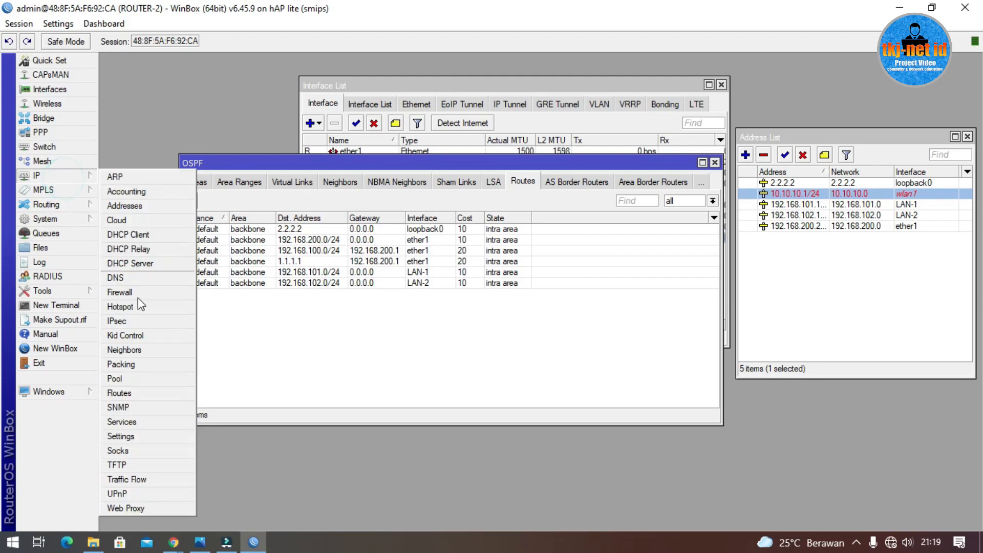
click(143, 398)
drag(425, 163, 591, 163)
click(462, 239)
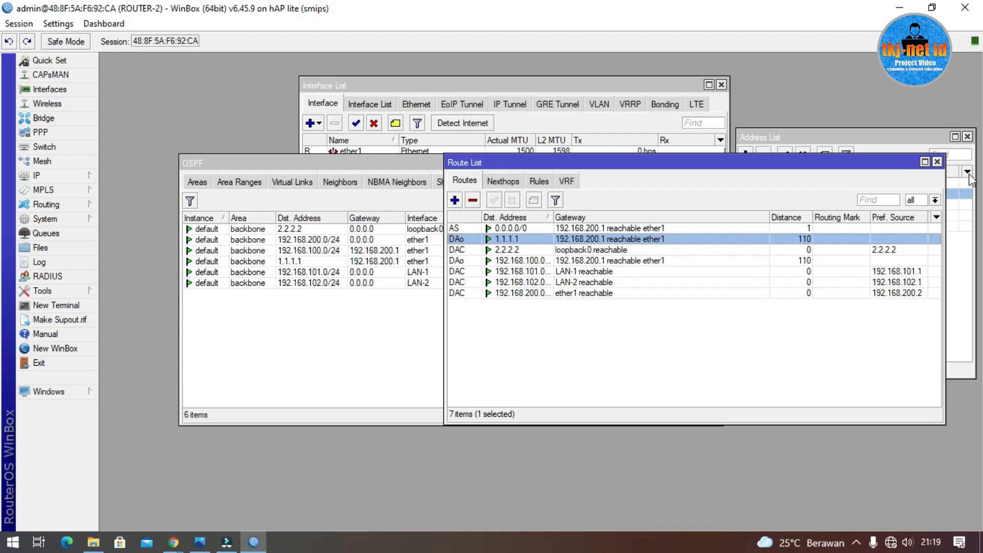
click(937, 162)
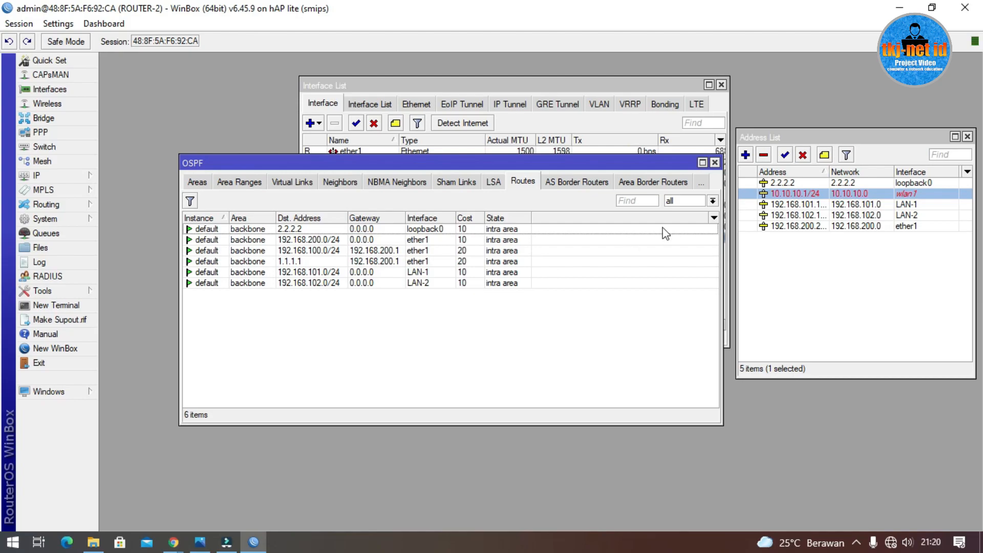
Step: Close the OSPF routes window, leaving the interface and address lists
click(715, 163)
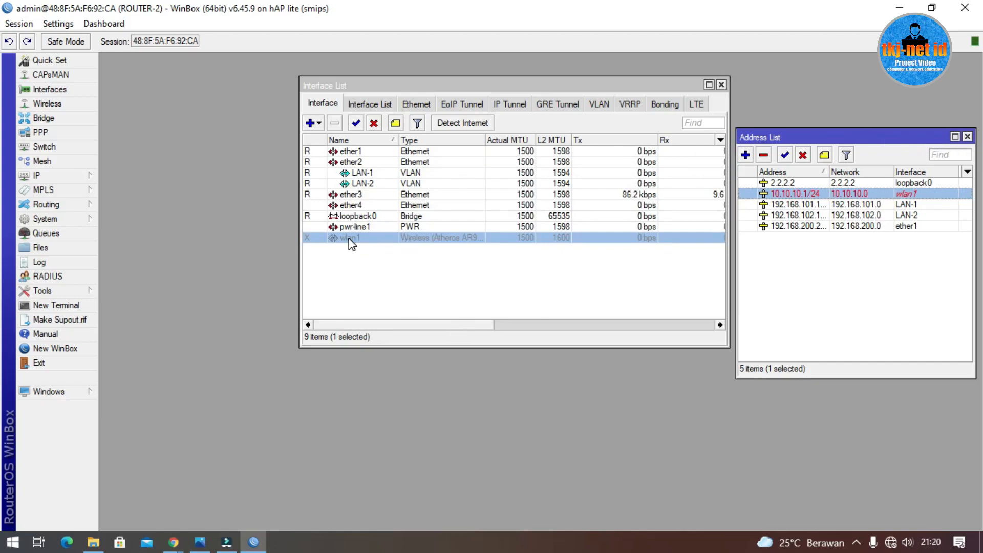
Step: Enable wlan1 and open its settings, reconnecting to the router after the drop
click(355, 122)
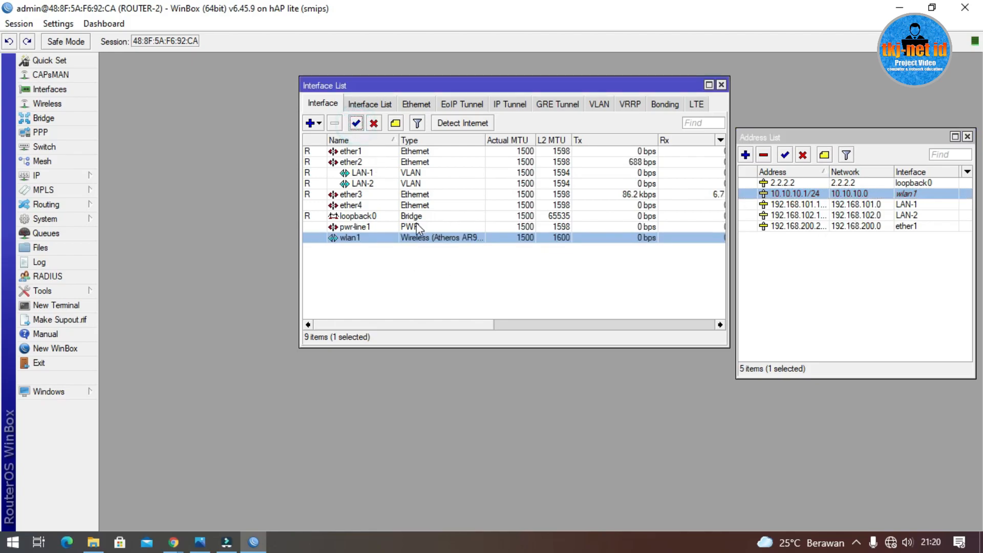
double_click(384, 237)
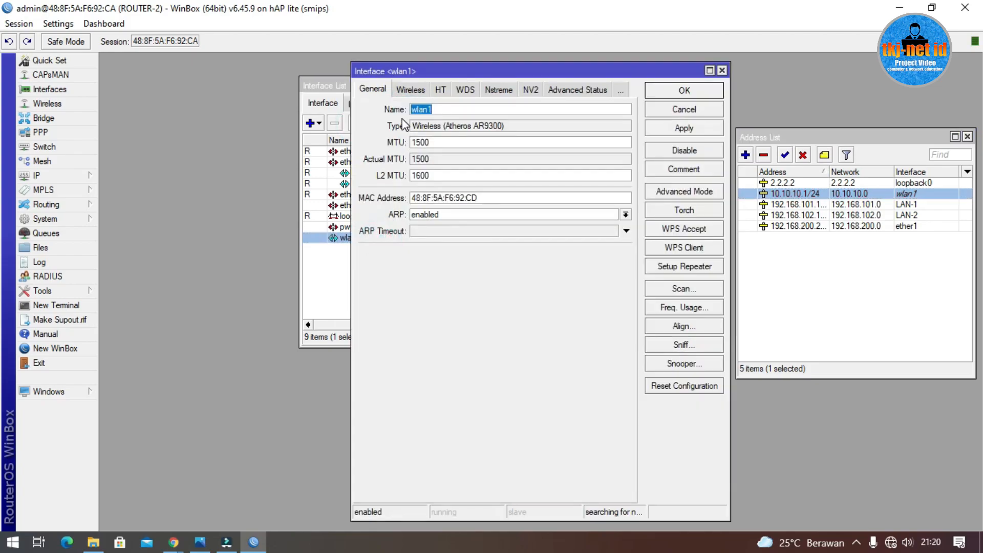
click(409, 90)
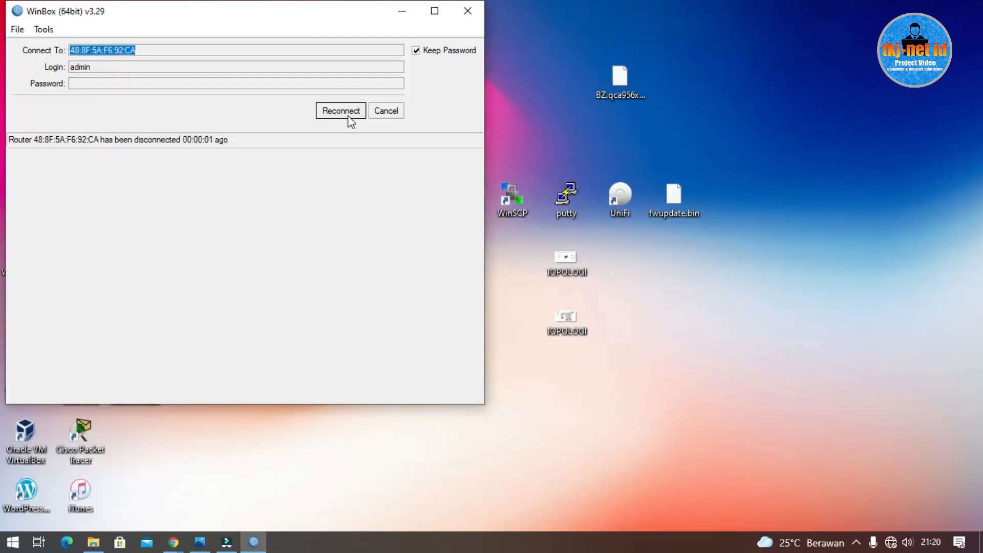
click(345, 113)
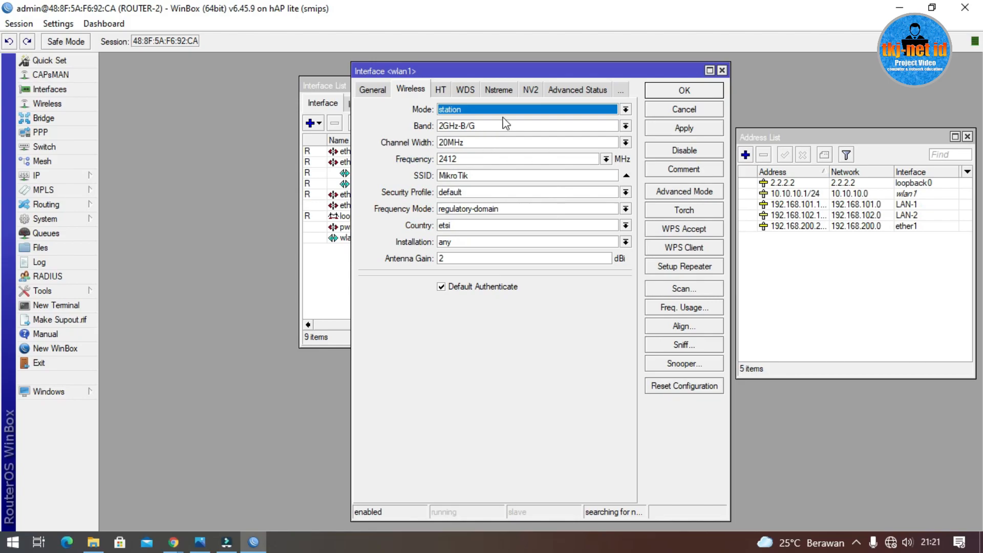
click(722, 70)
click(356, 238)
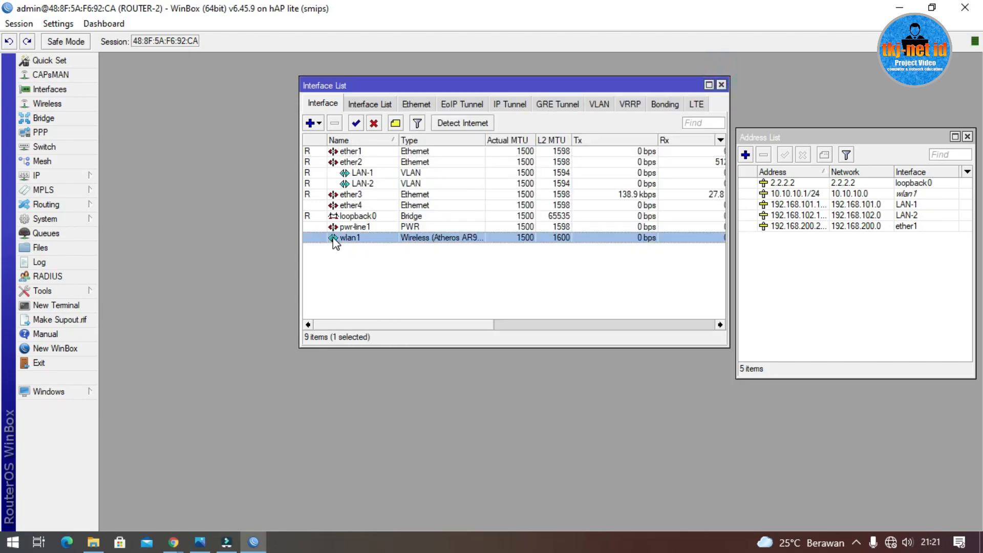
double_click(356, 237)
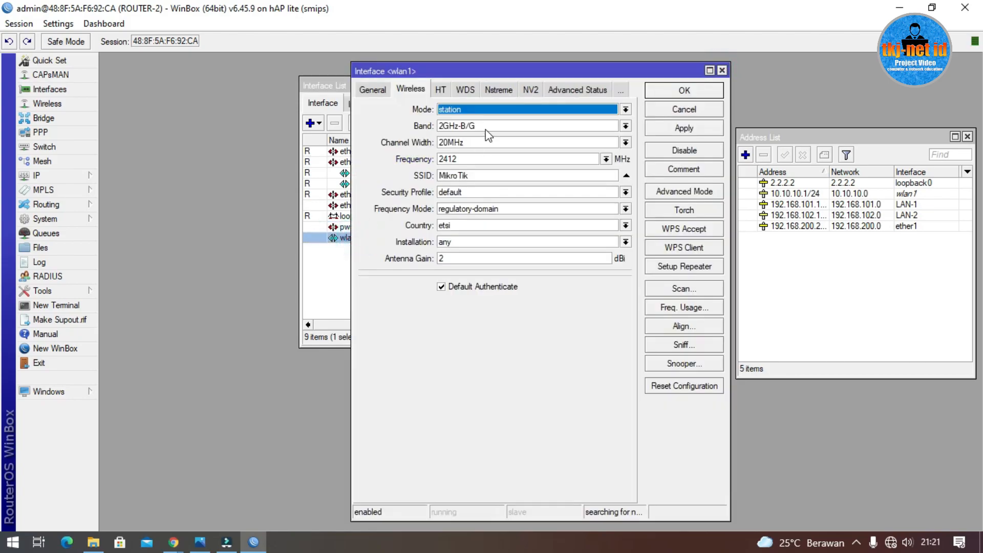
Step: Set wlan1's mode to ap bridge and its band to 2GHz-B/G/N
click(462, 112)
click(388, 118)
click(486, 110)
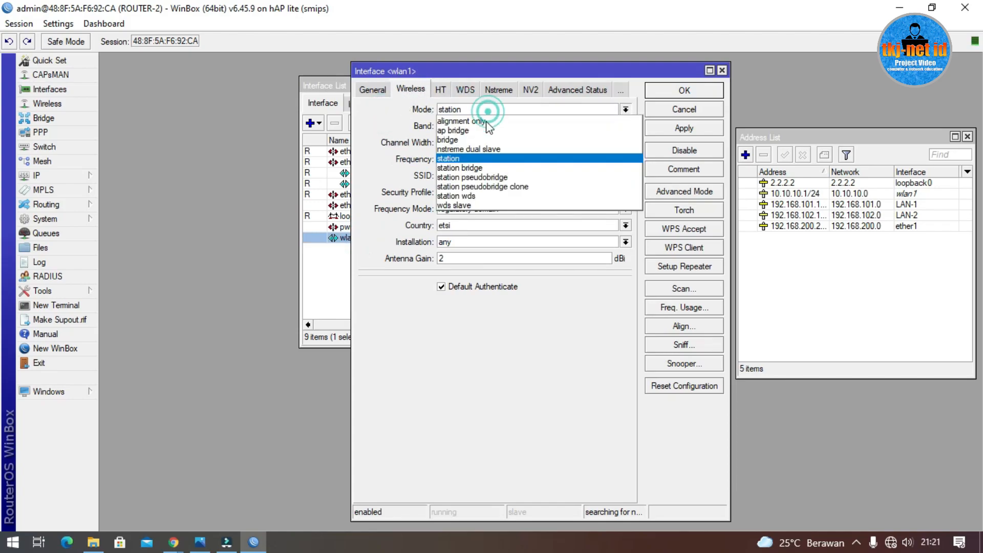
click(490, 129)
click(490, 128)
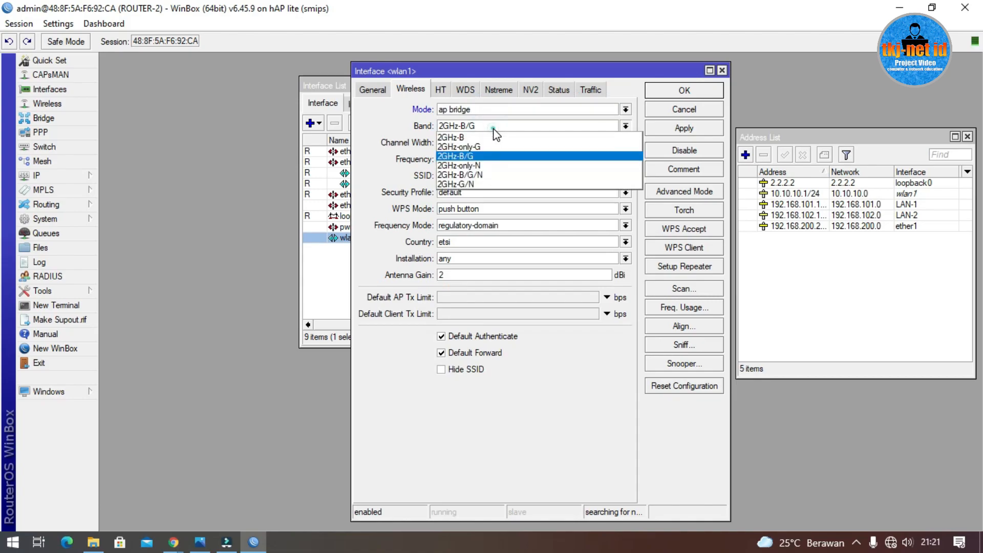
click(498, 175)
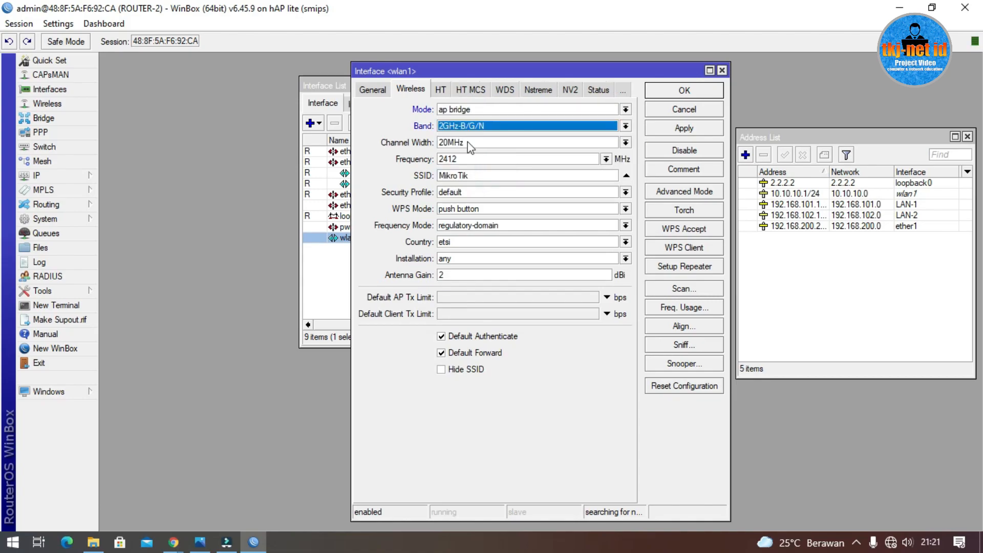
Step: Set SSID UJICOBA-JARINGAN and country indonesia, then apply and save
double_click(502, 175)
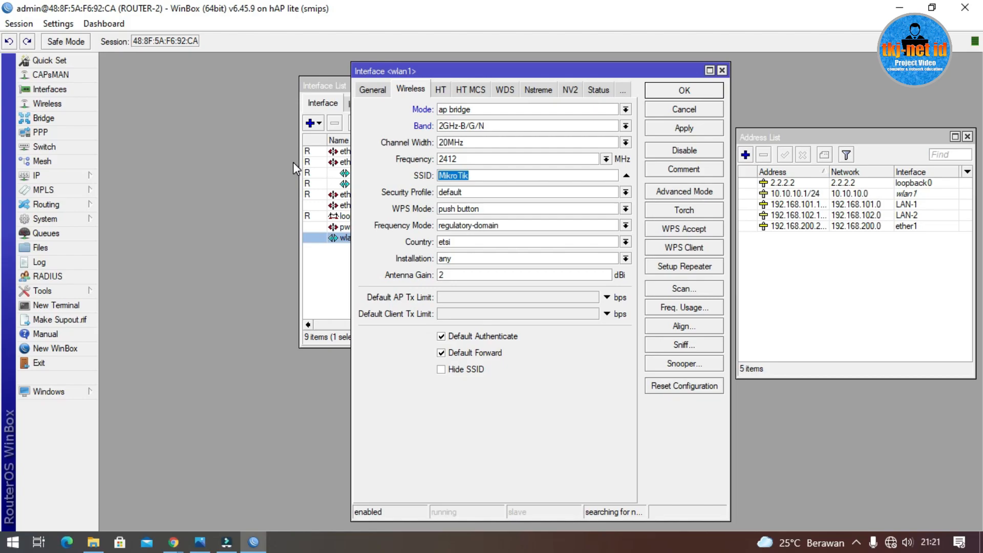
text(UJICOBA-JARINGAN)
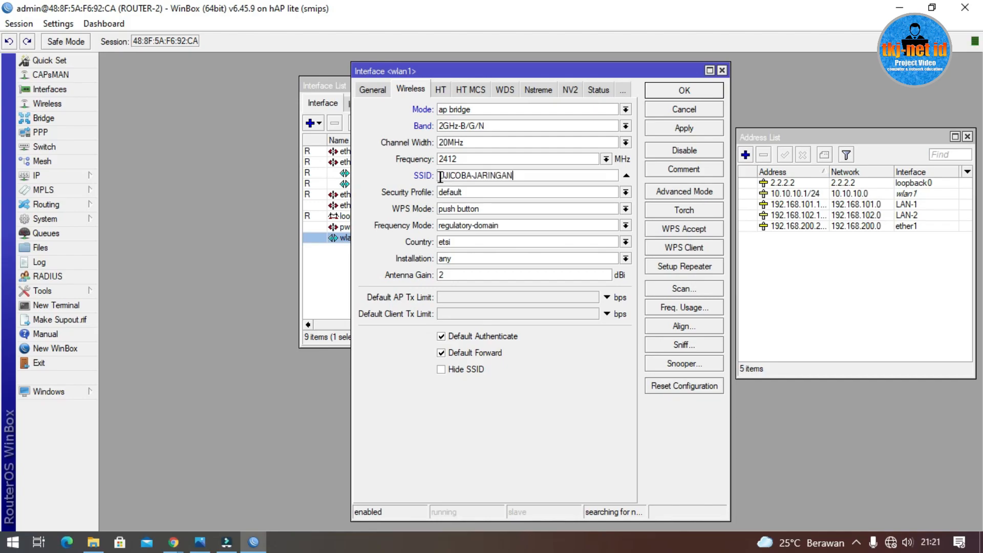
click(484, 241)
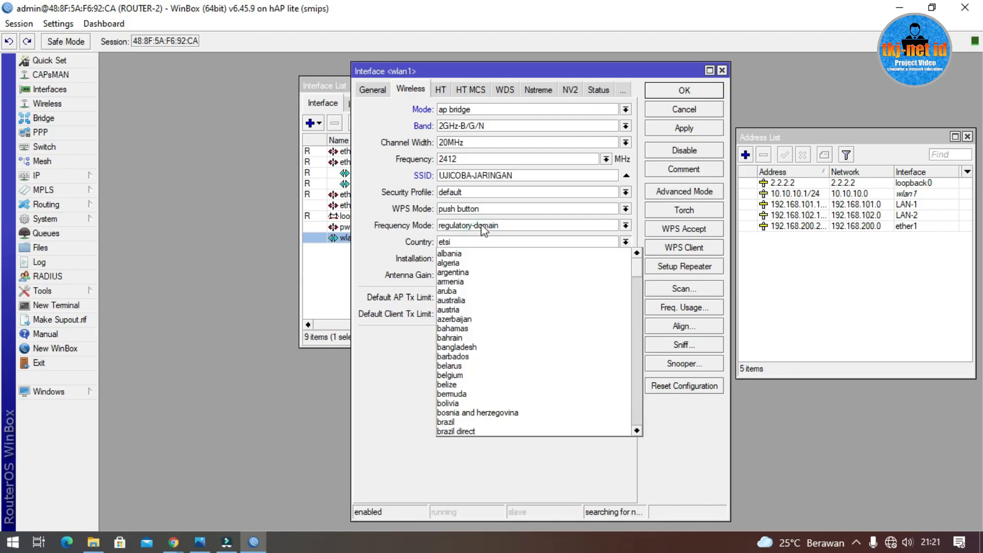
text(indonesia)
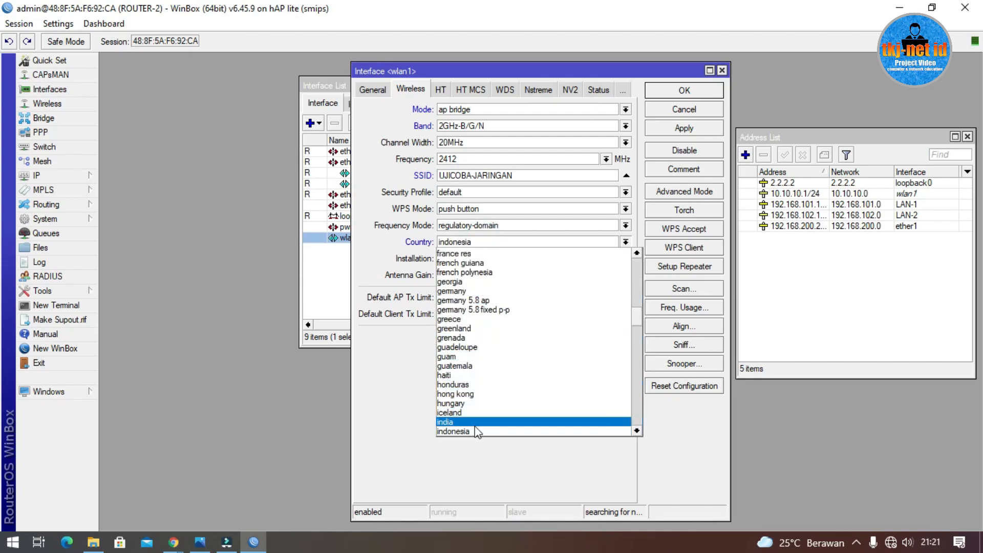
click(476, 430)
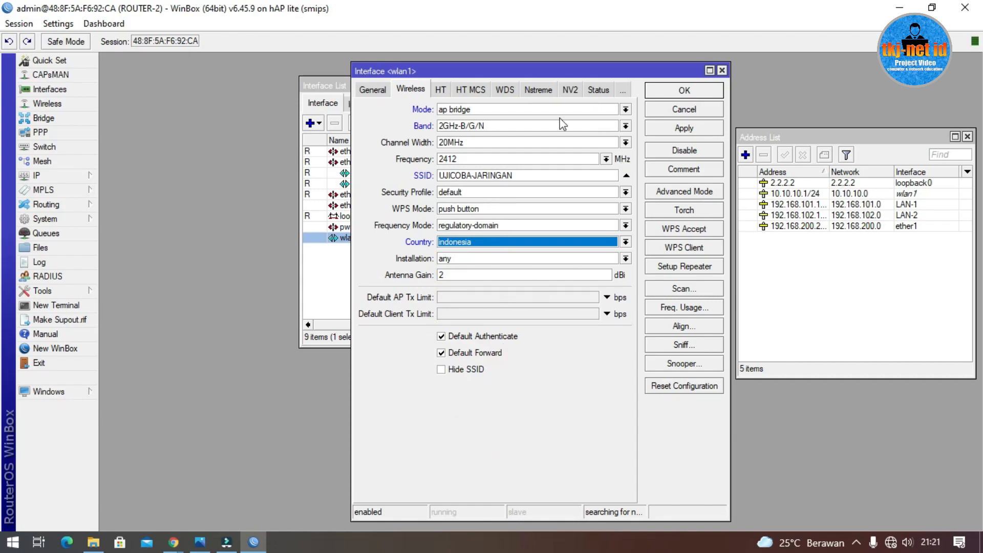
click(691, 135)
click(690, 94)
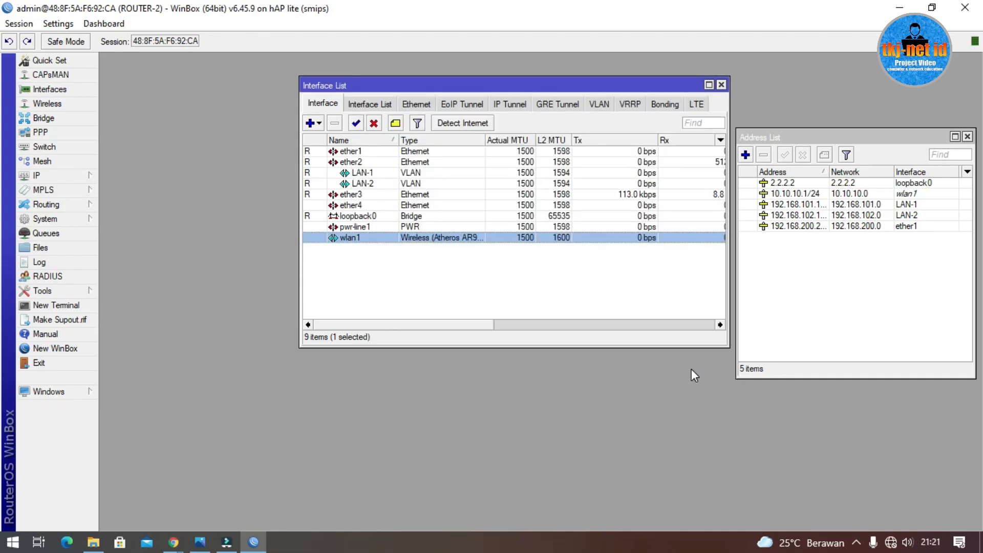
click(891, 542)
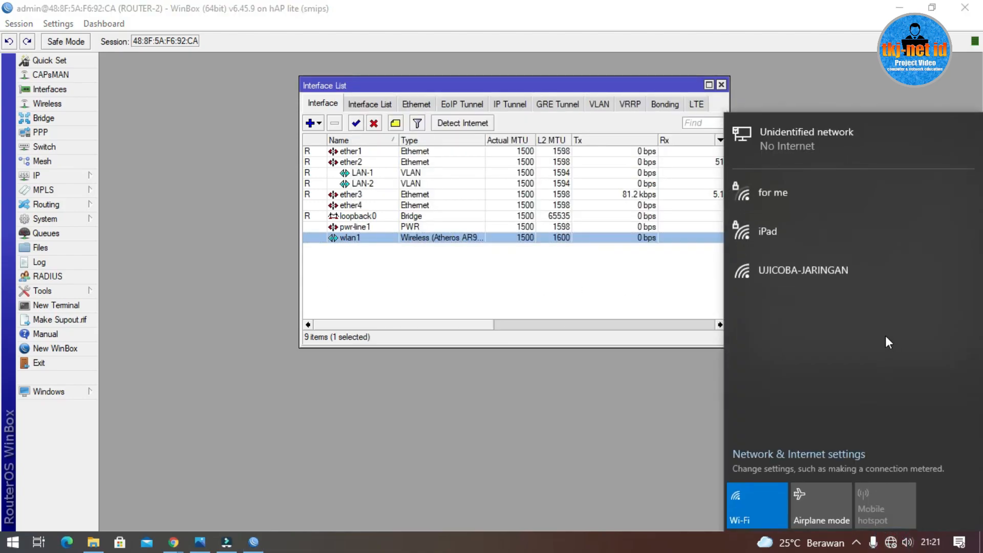
click(509, 258)
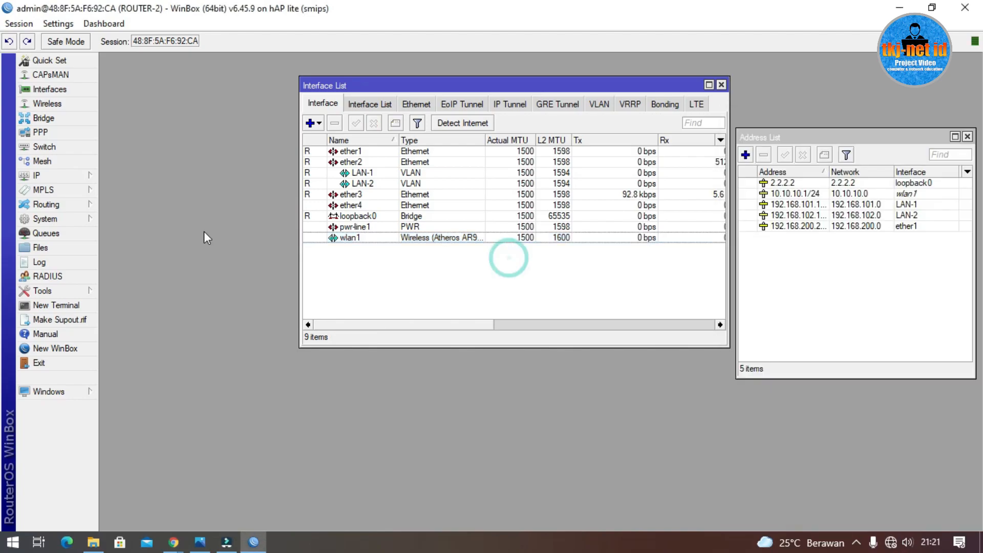
click(71, 178)
Step: Start Hotspot Setup on wlan1 with local address 10.10.10.1/24
click(120, 306)
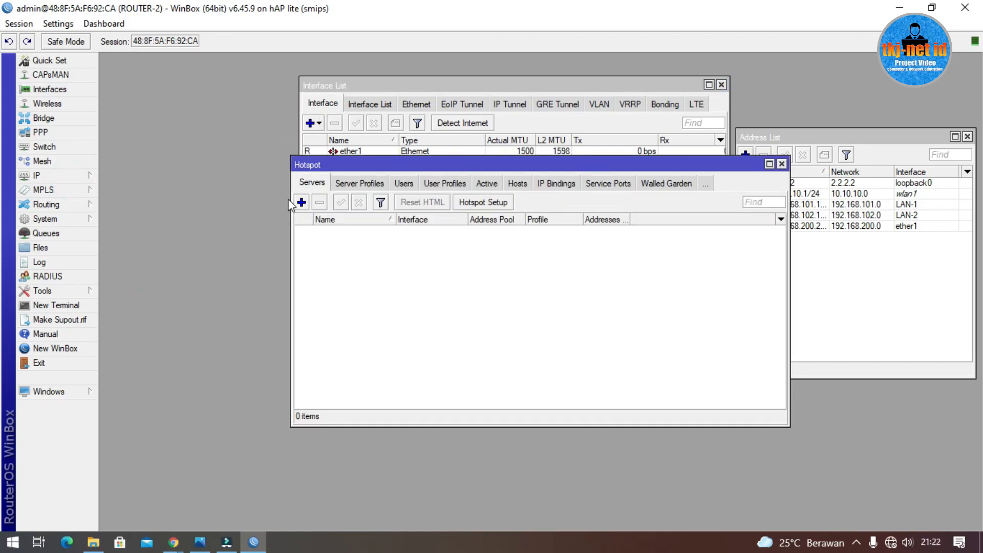
click(491, 205)
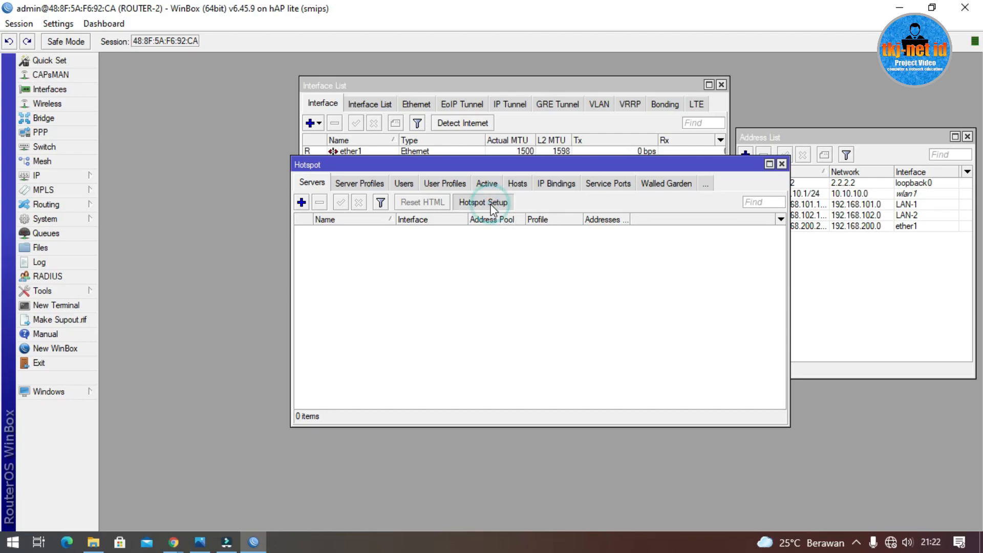
click(556, 281)
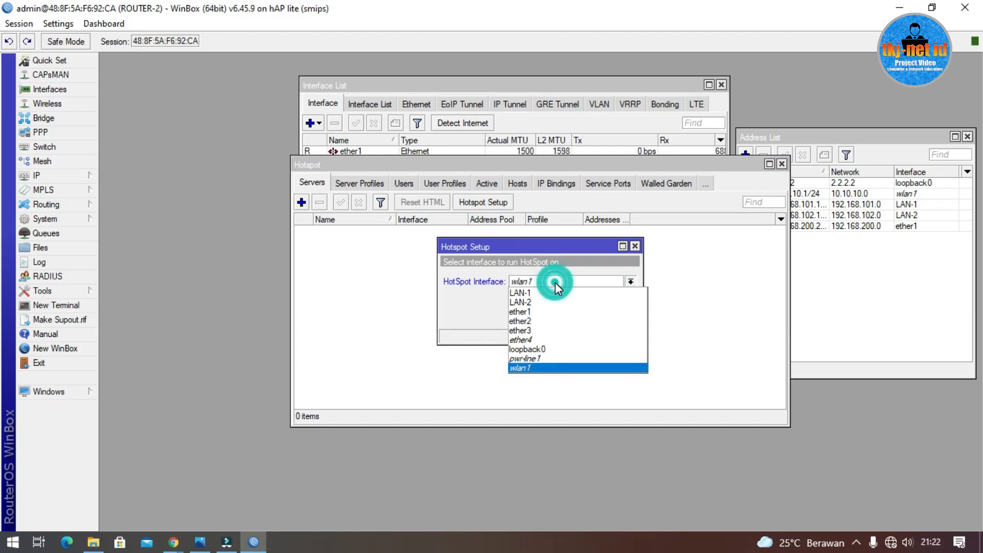
click(556, 281)
click(582, 316)
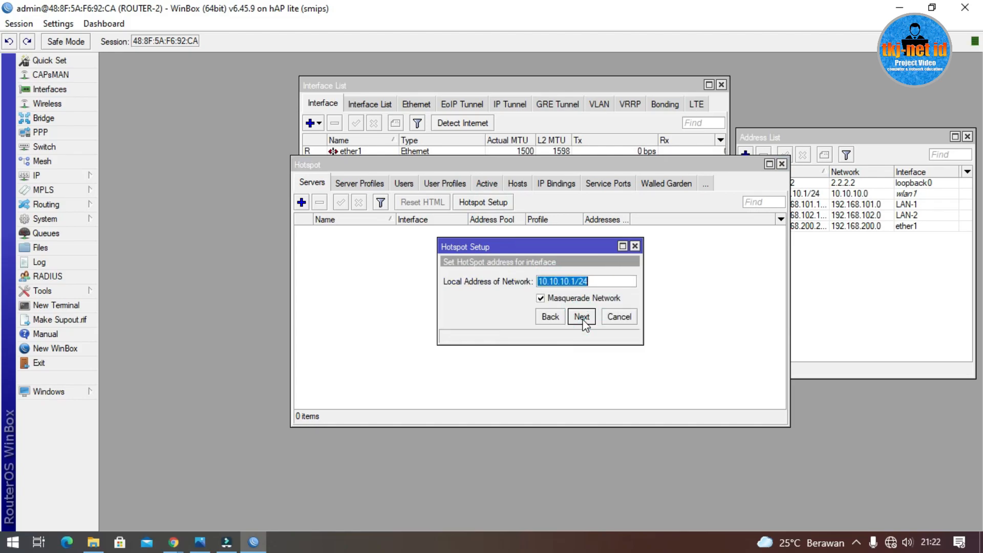
click(581, 317)
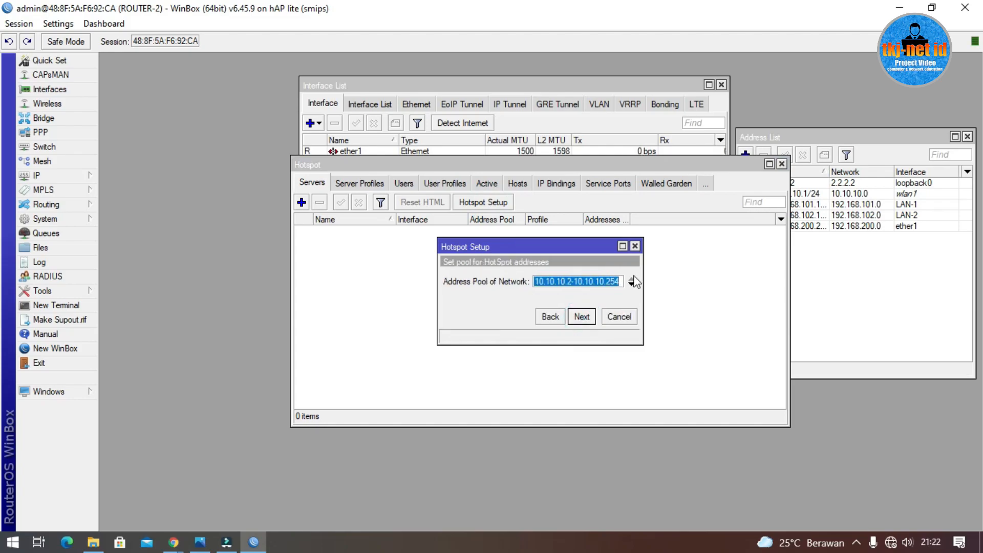
drag(644, 269, 698, 269)
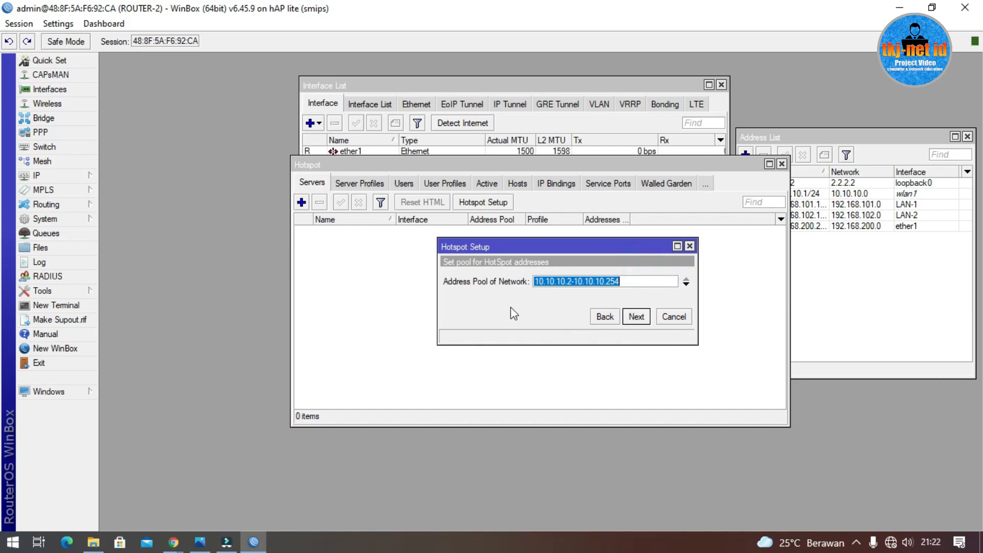
Step: Set the address pool to 10.10.10.10-10.10.10.100, skip SSL and SMTP, and accept the suggested DNS servers
double_click(567, 281)
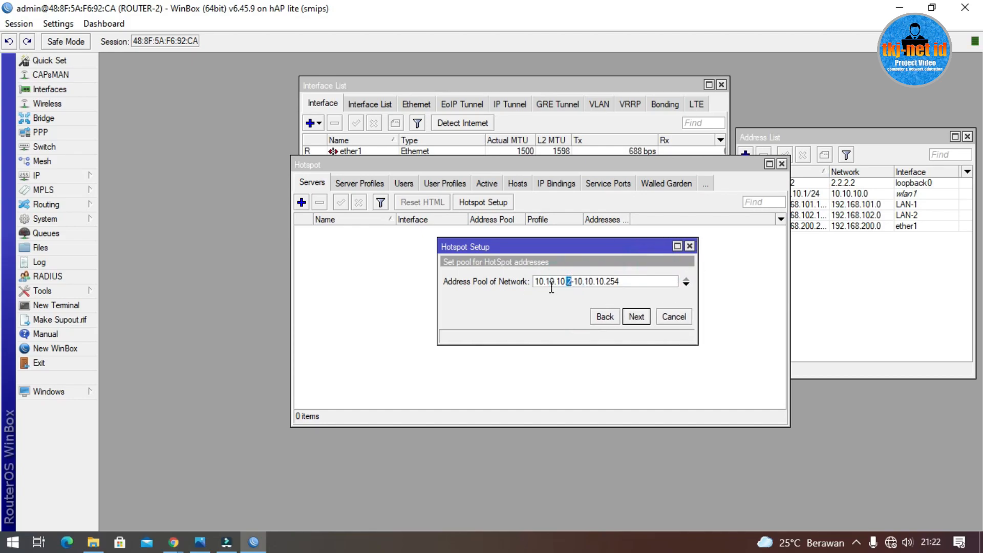
text(10)
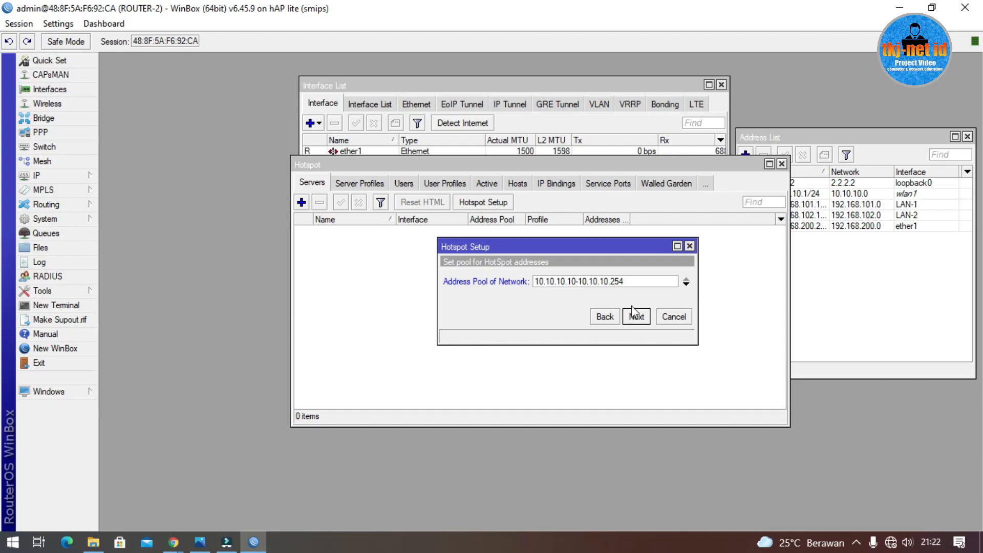
double_click(617, 281)
text(100)
click(637, 317)
click(638, 318)
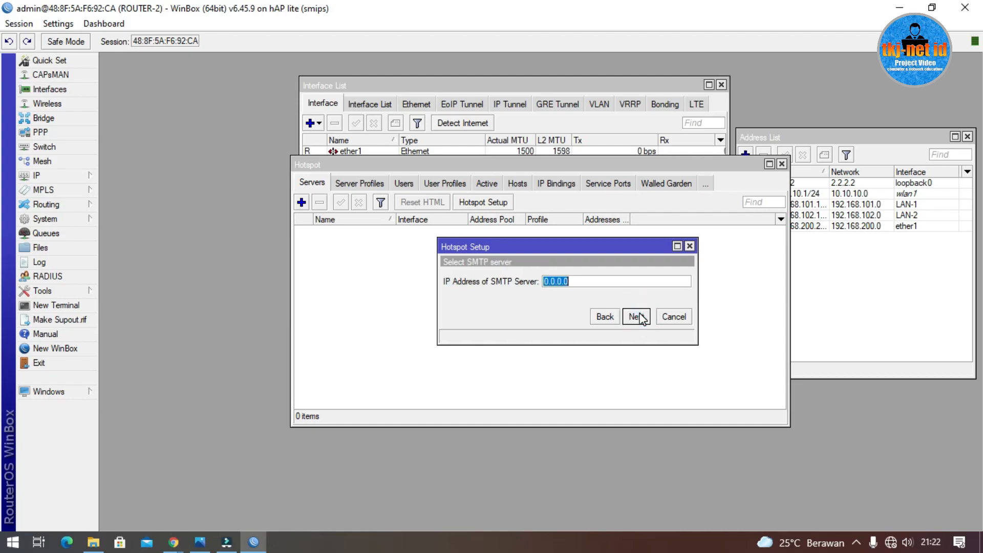
click(639, 317)
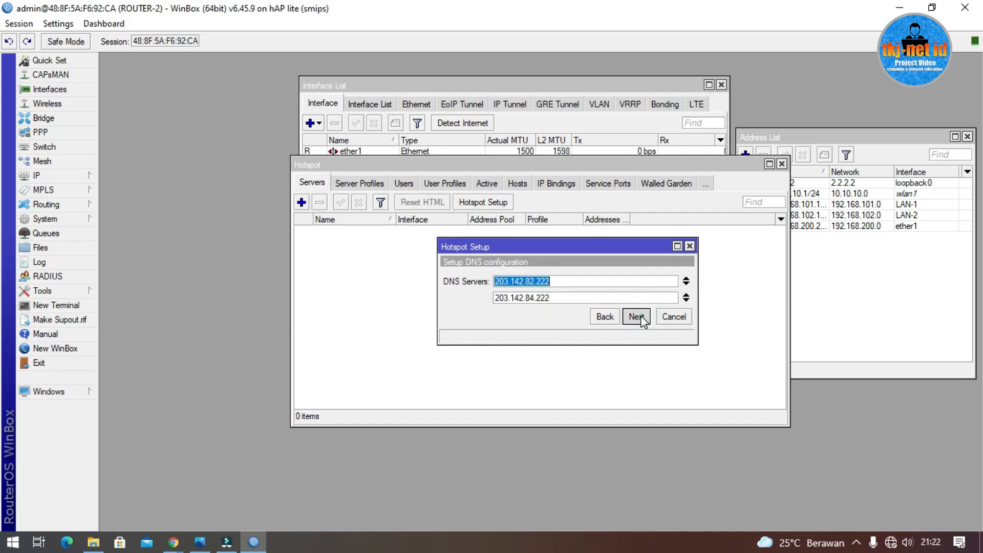
click(641, 316)
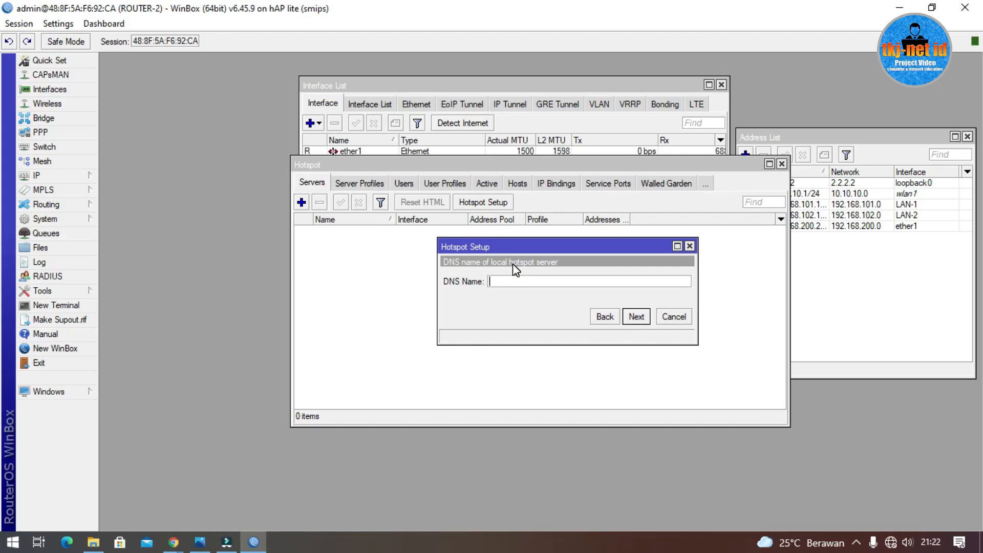
Step: Set DNS name lspp1.edu.id and the local hotspot user's password to finish the wizard
text(lspp1.edu.id)
click(636, 317)
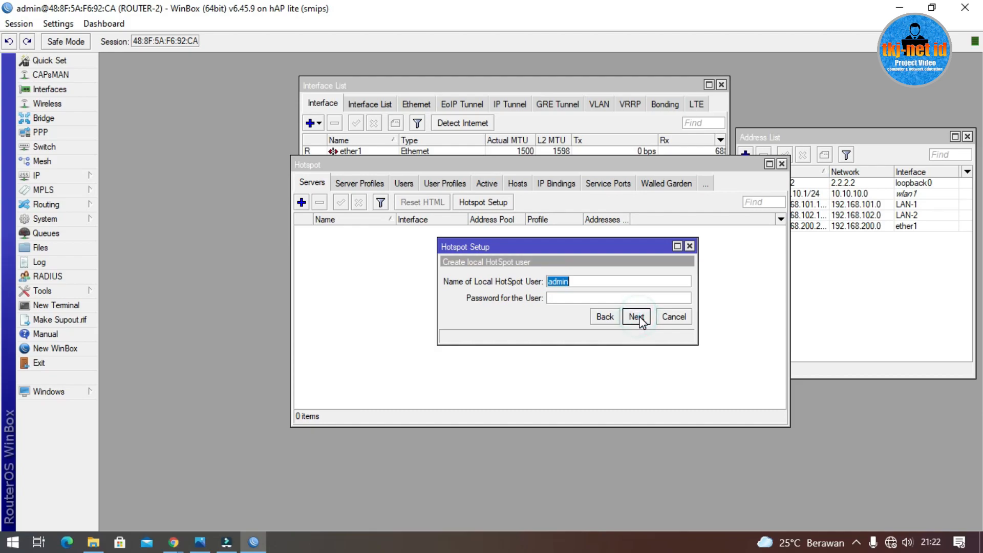
click(617, 298)
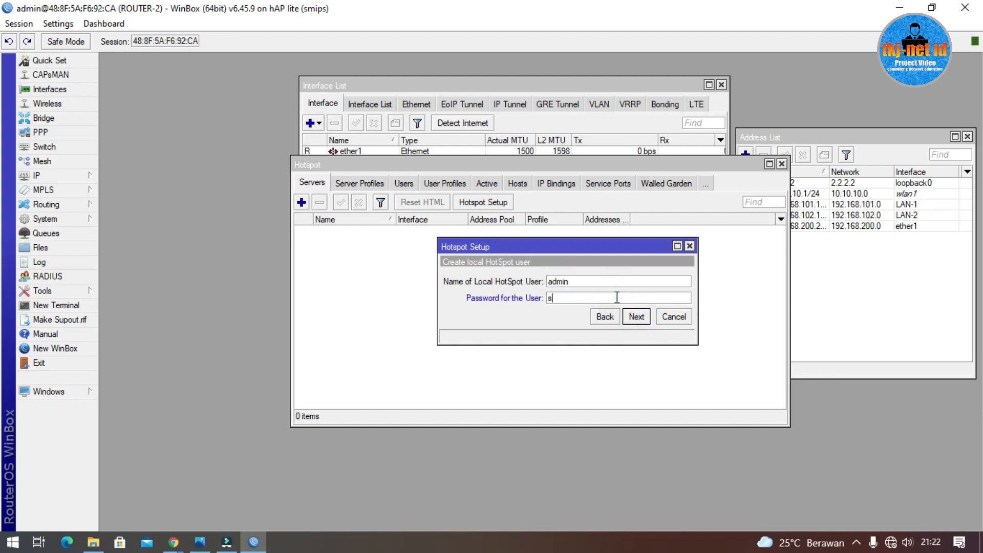
click(633, 317)
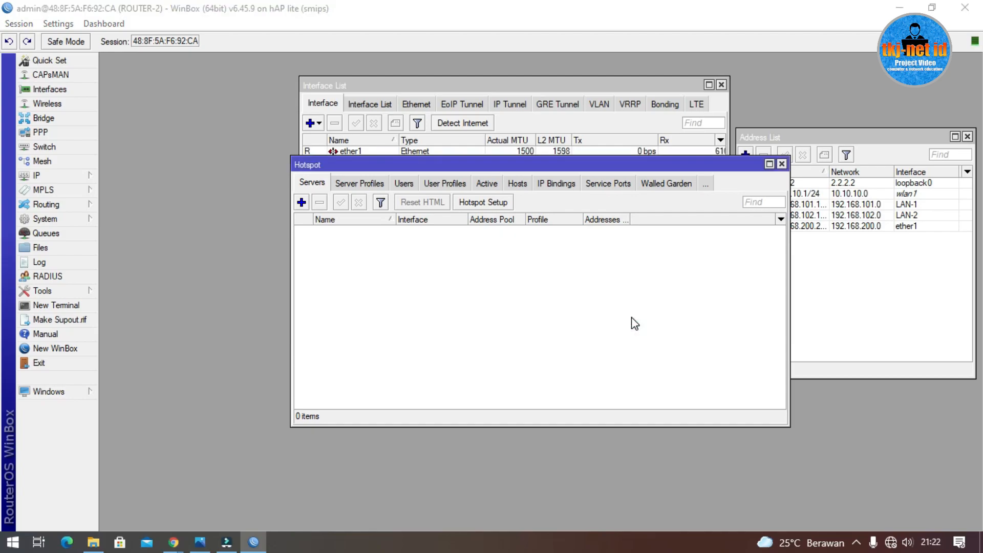
Step: Dismiss the setup message and add user profile guest with 90 shared users
click(547, 287)
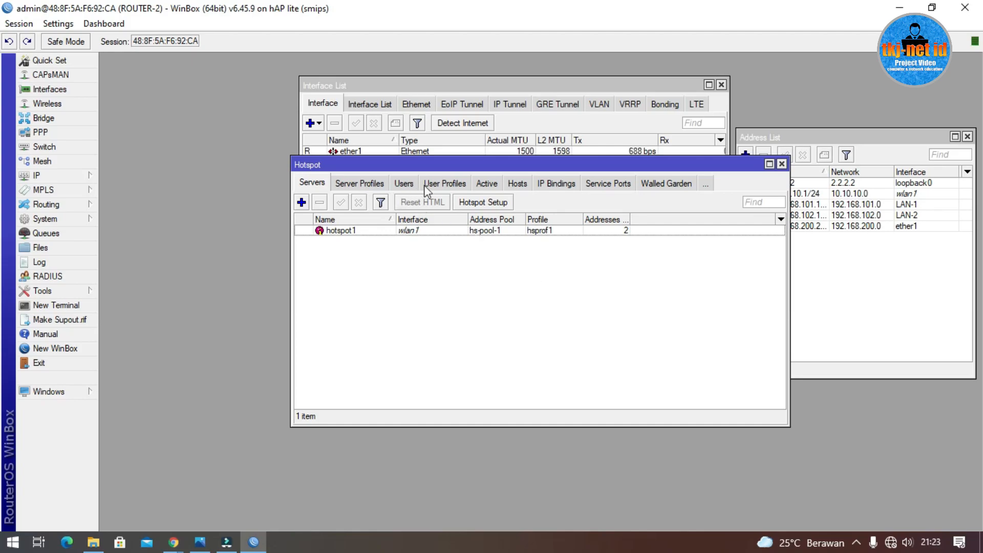
click(444, 183)
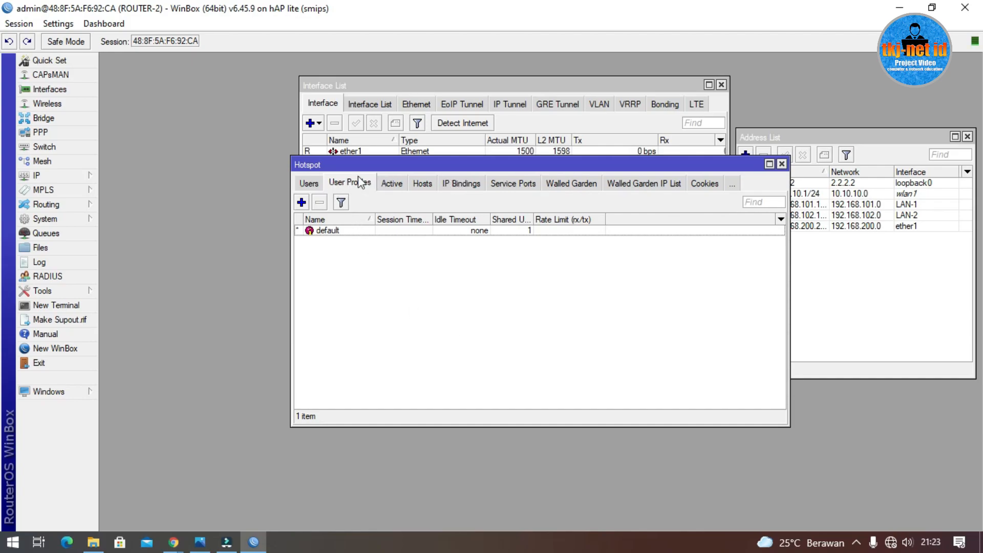
click(302, 203)
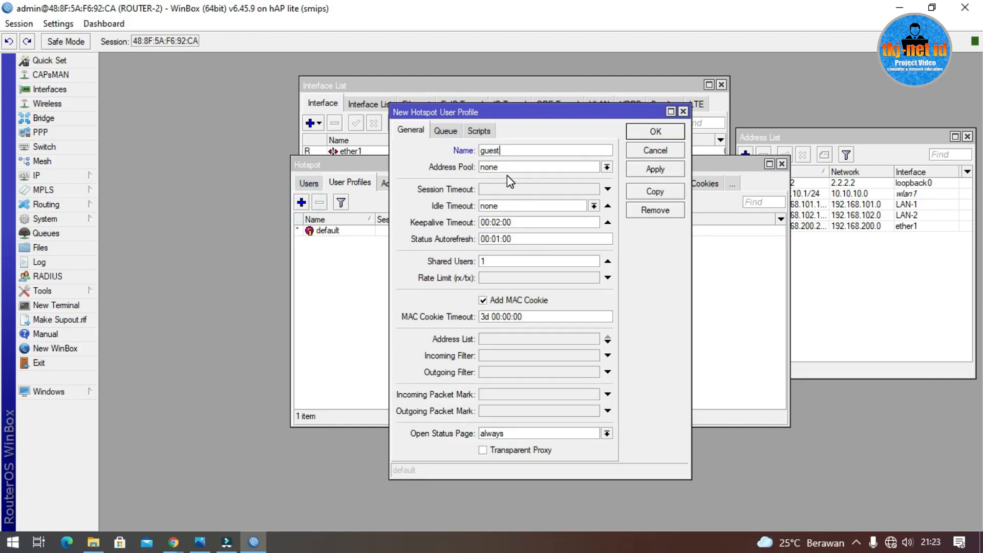
double_click(531, 258)
click(655, 132)
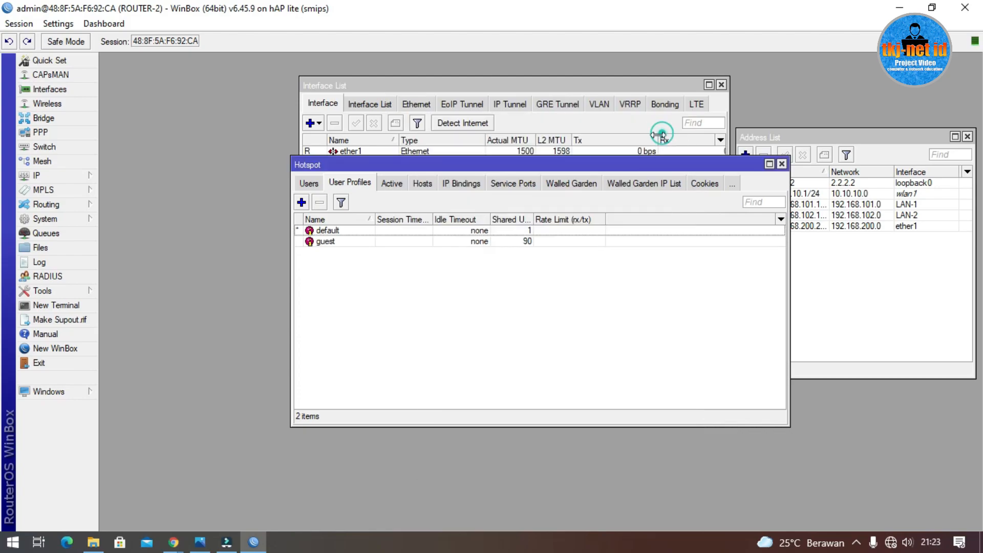
click(309, 184)
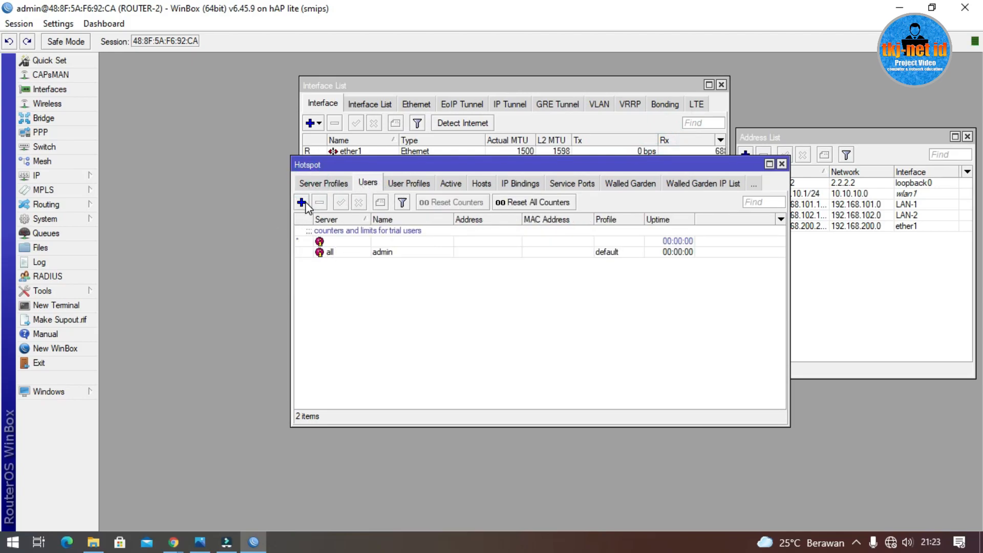
Step: Create hotspot user guest with a password and the guest profile
click(301, 202)
double_click(510, 249)
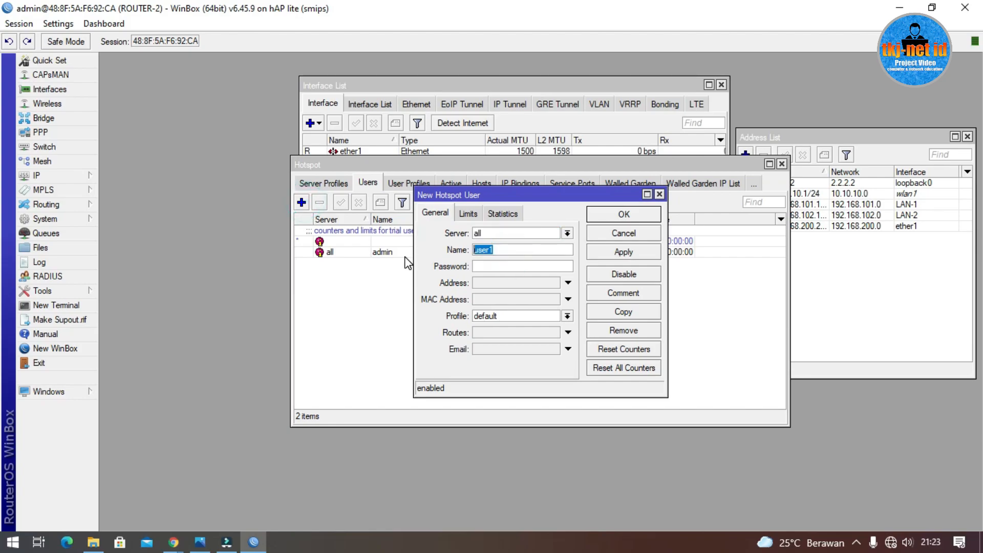
text(guest)
click(492, 266)
click(519, 322)
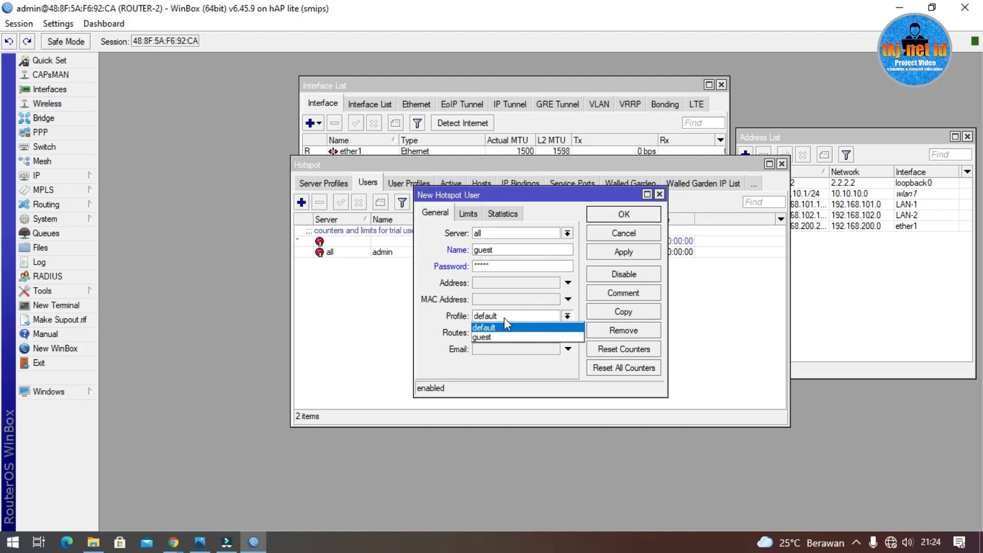
click(487, 338)
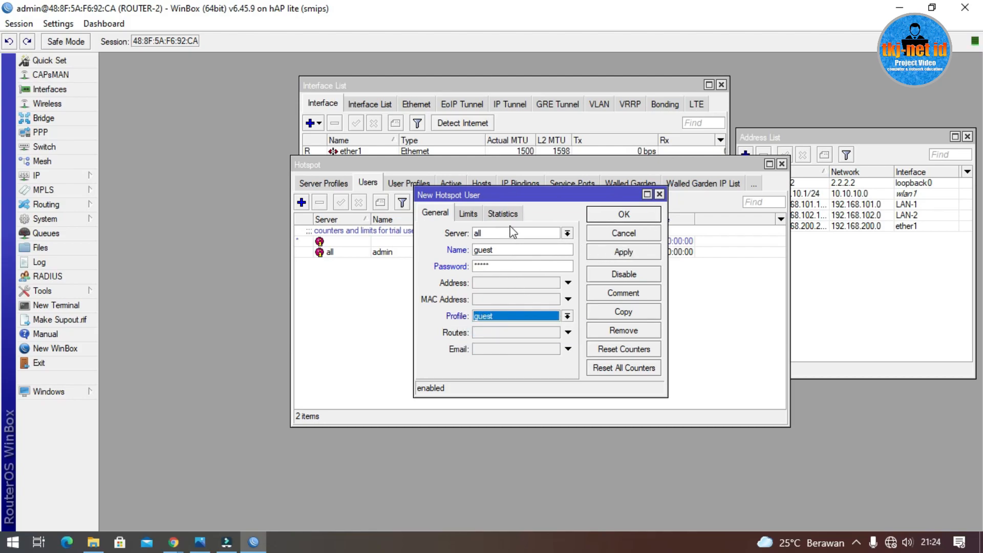
double_click(506, 250)
double_click(520, 266)
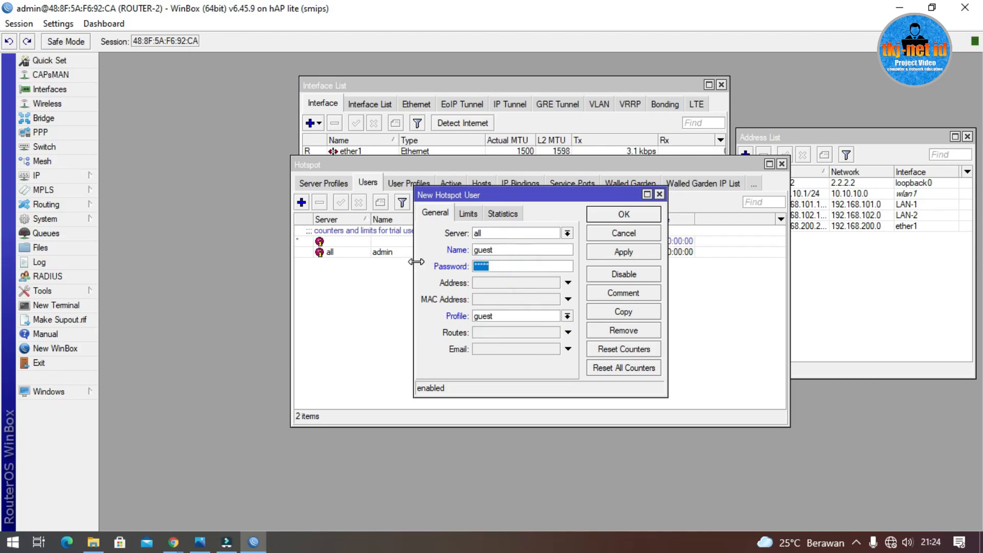
click(639, 216)
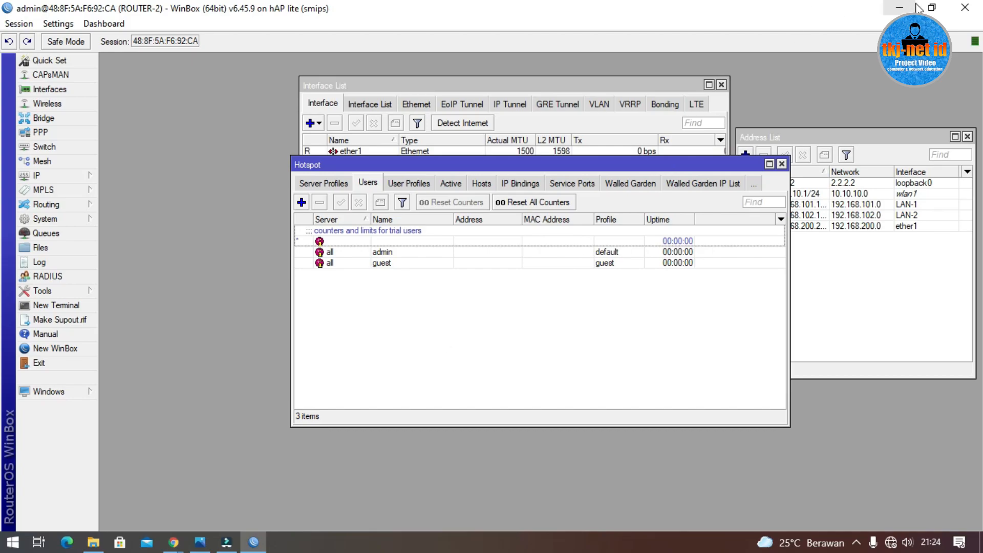
click(931, 8)
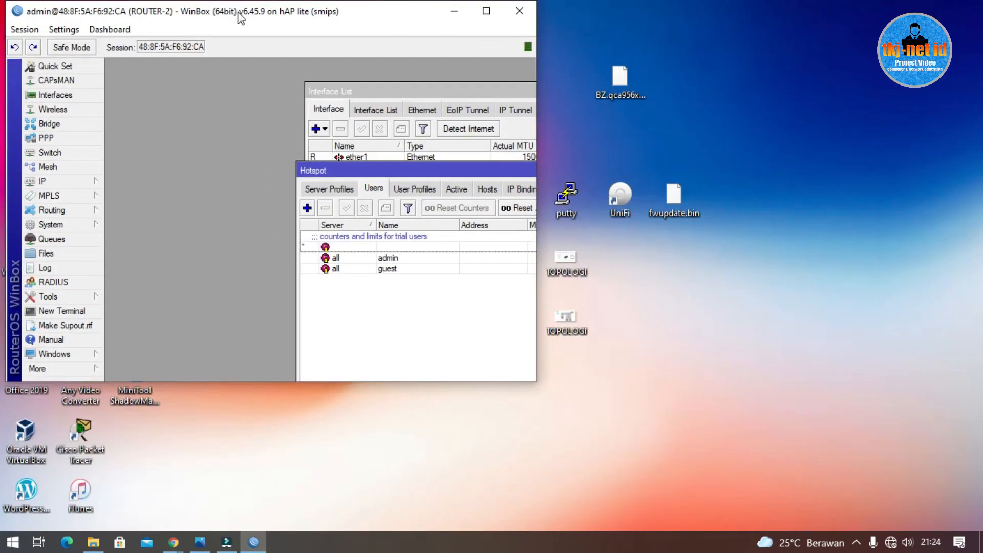
Step: Rearrange the windows and open the File List, dismissing the failed hotspot folder copy error
drag(240, 18, 503, 40)
drag(614, 195, 427, 133)
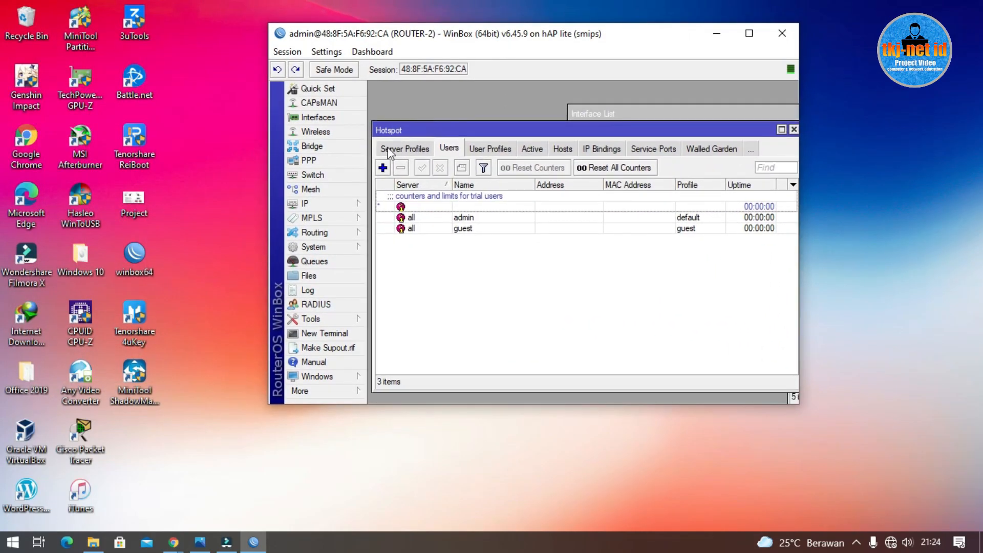
click(329, 274)
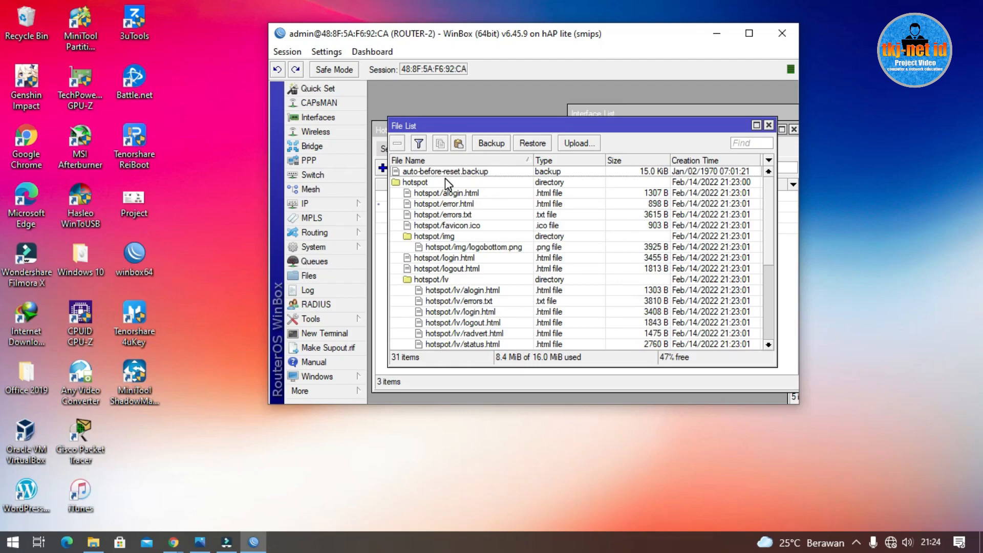
mouse_move(445, 180)
mouse_down()
mouse_move(245, 195)
mouse_move(449, 191)
mouse_up()
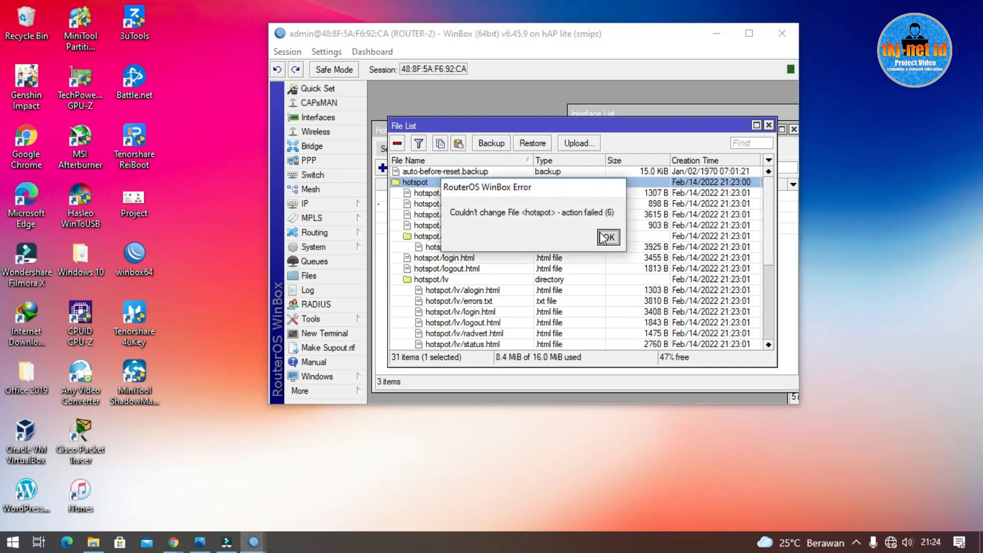
click(606, 238)
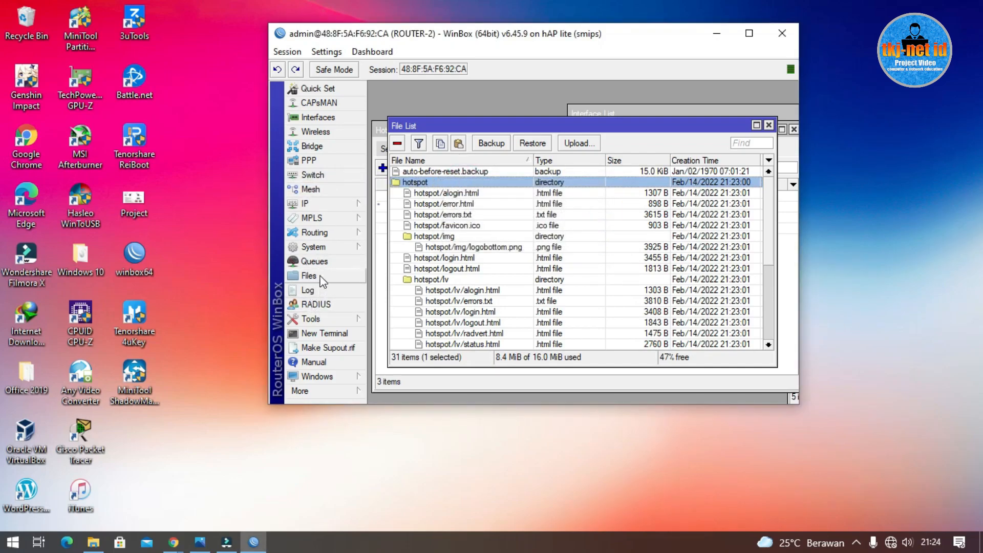
Step: Drag the hotspot folder onto the desktop, then delete that first copy
click(320, 277)
click(424, 182)
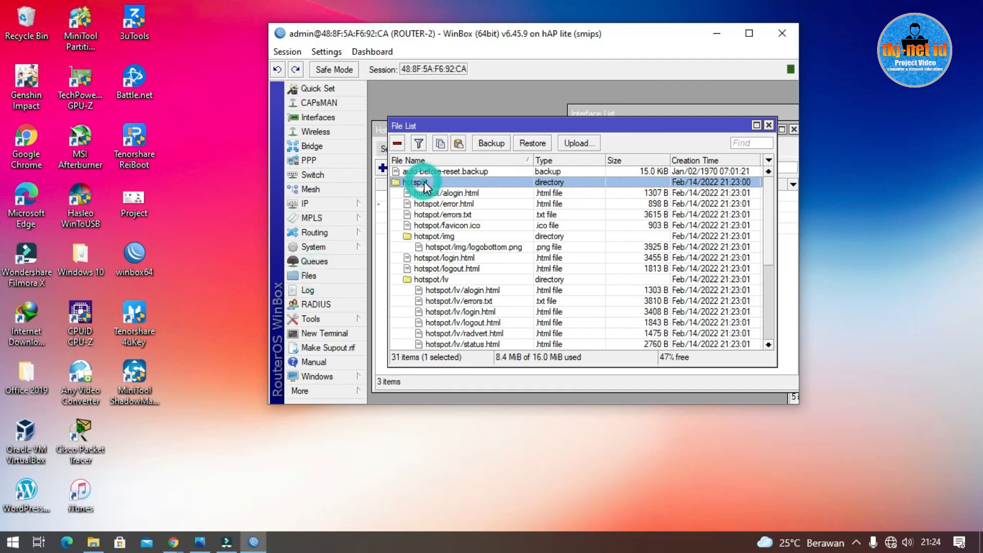
drag(423, 184, 198, 231)
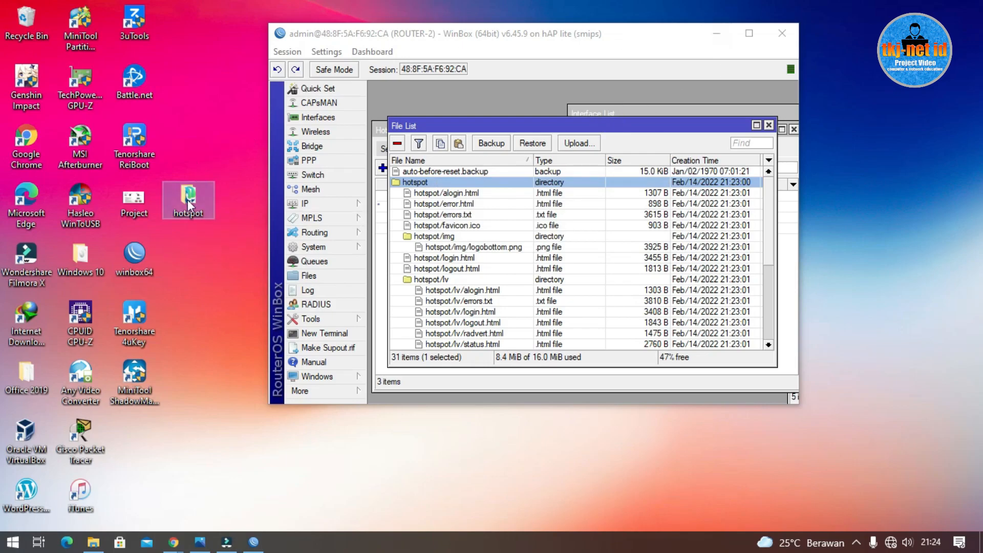
drag(198, 133, 198, 131)
right_click(197, 131)
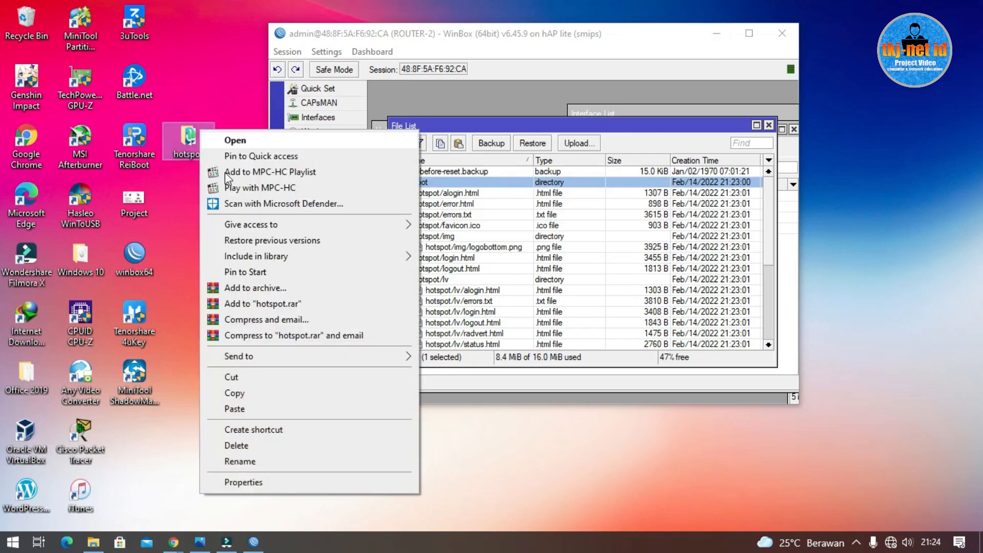
click(282, 453)
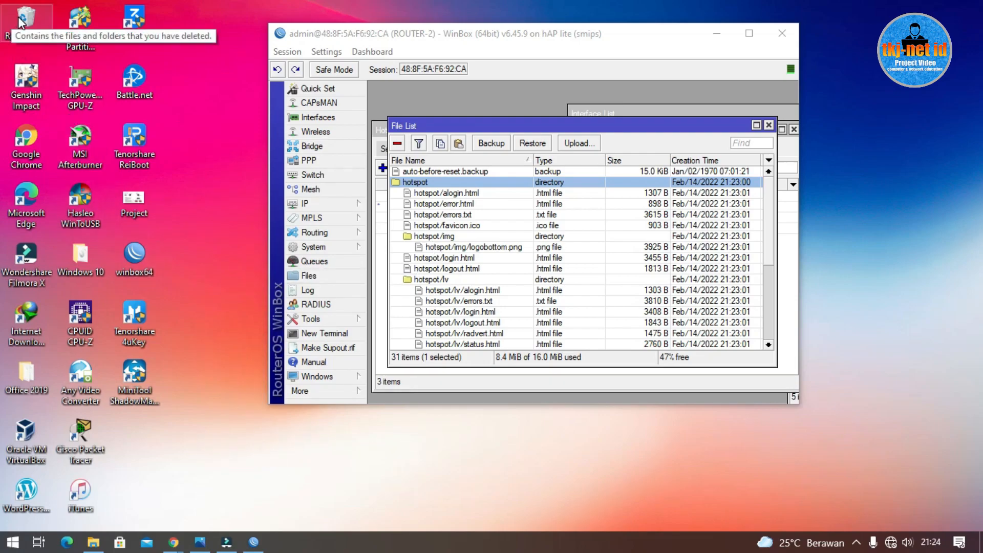
Step: Download the hotspot folder again, rename it myhotspot and open it
drag(463, 181, 227, 167)
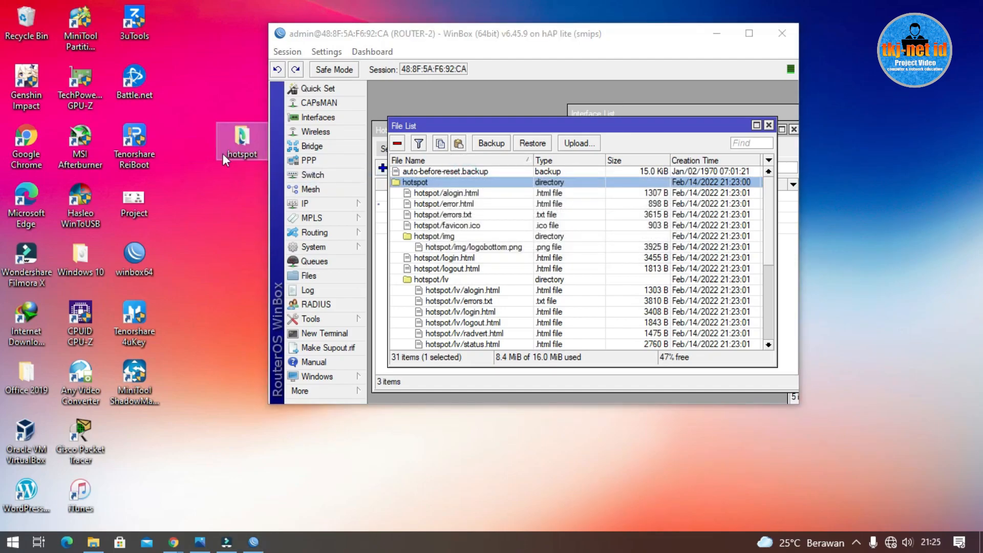
right_click(232, 155)
click(283, 482)
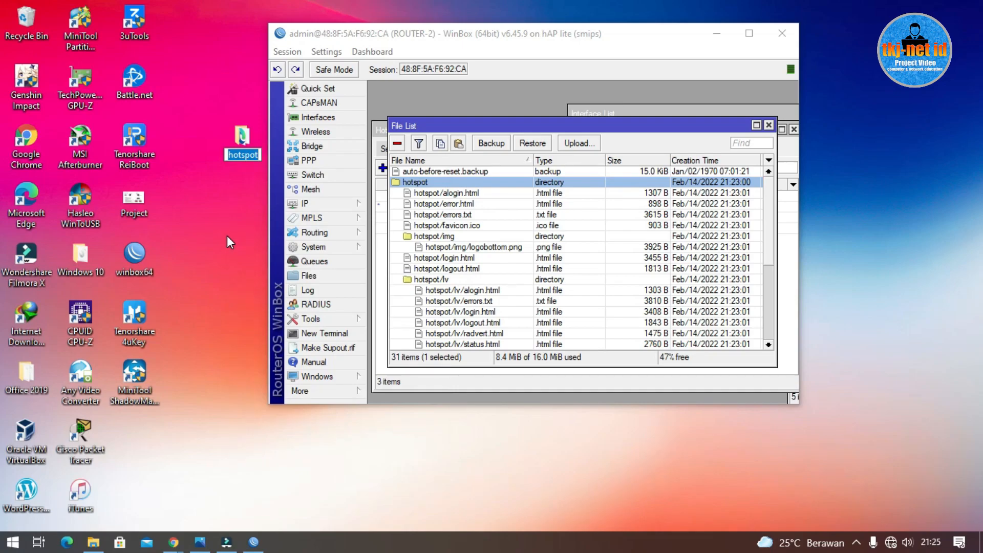
text(myhotspot)
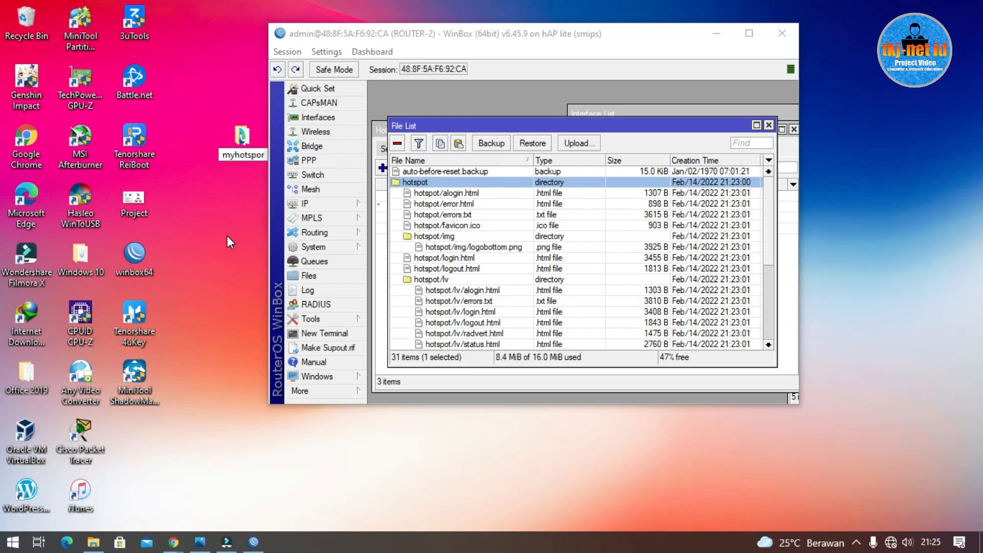
key(Return)
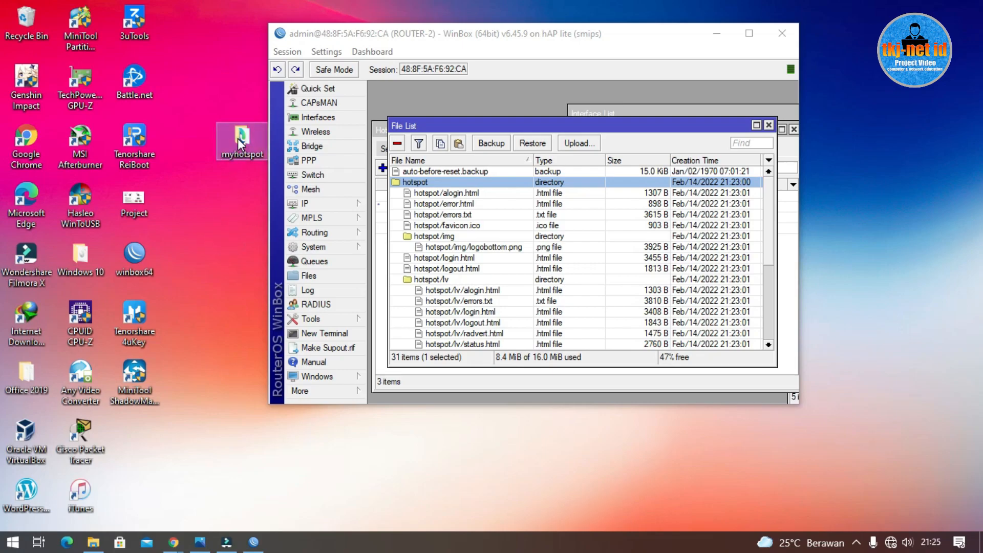
drag(236, 138, 188, 134)
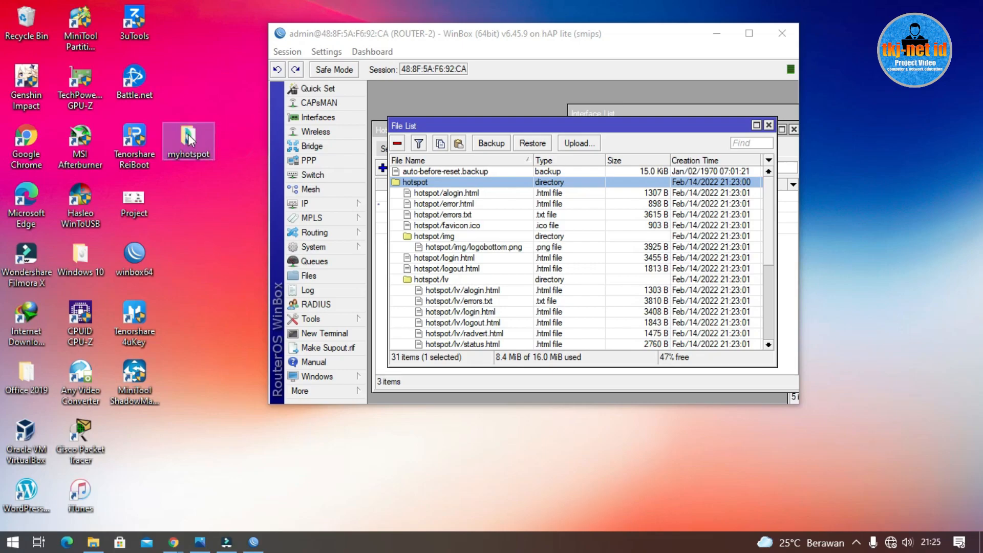
double_click(190, 135)
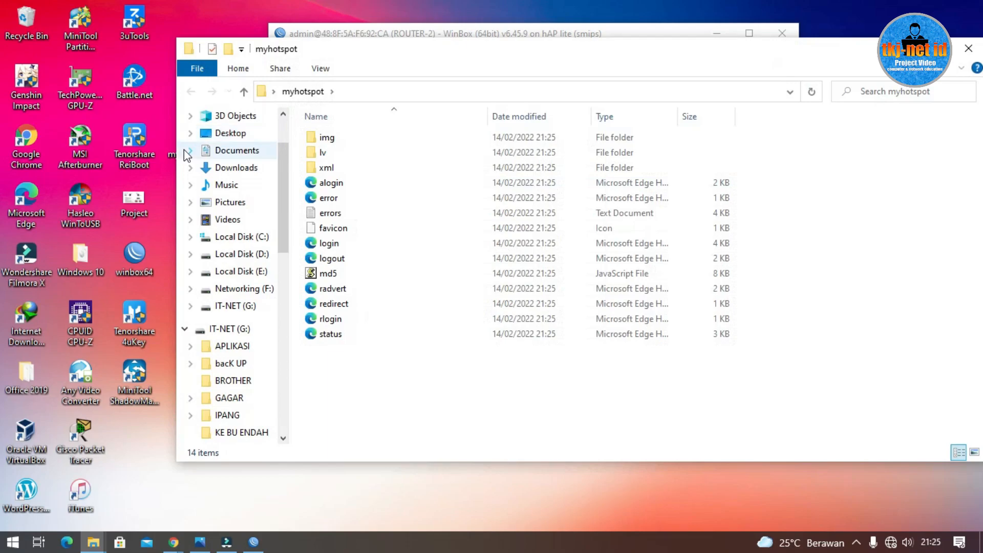
Step: Open login.html in Edge and copy 'Please log on to use the internet hotspot service'
double_click(343, 242)
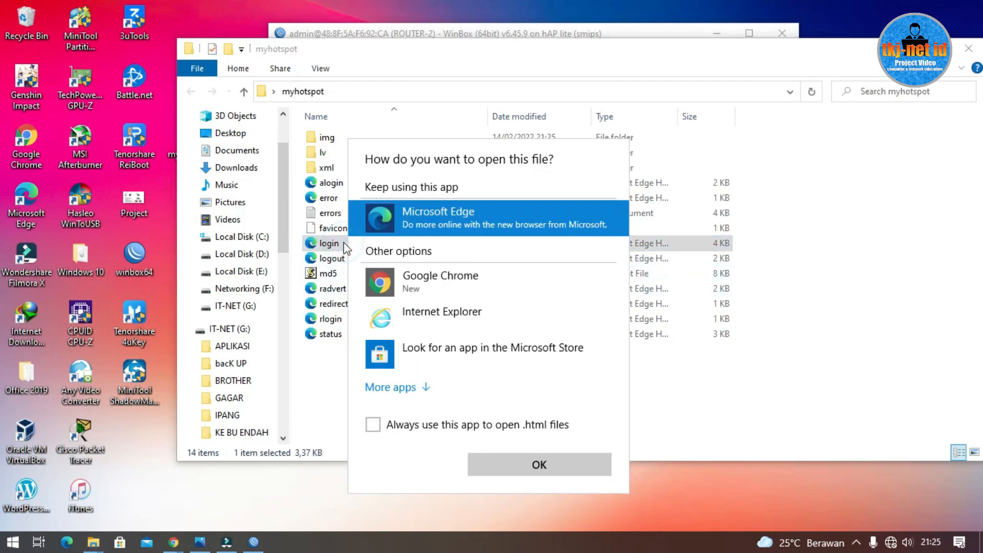
double_click(441, 228)
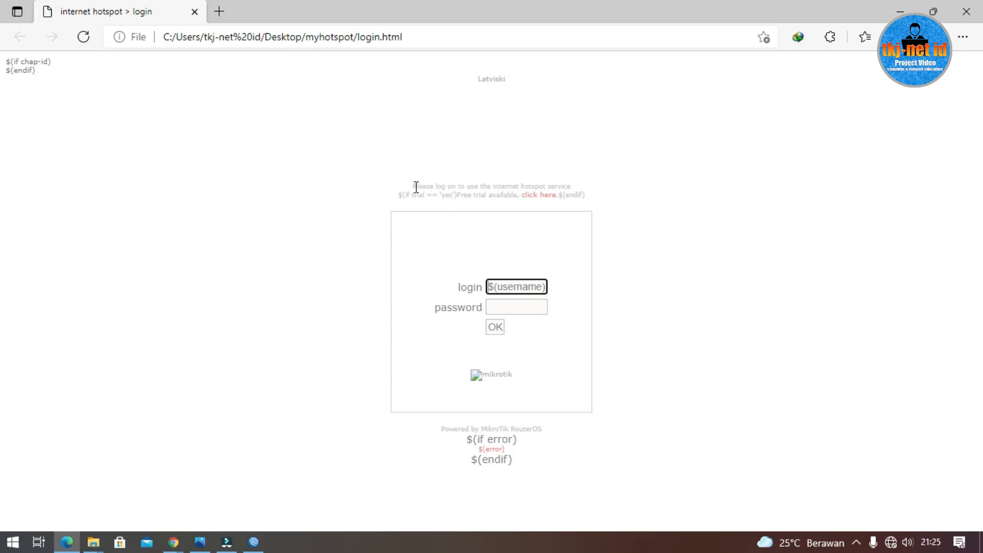
drag(416, 187, 485, 184)
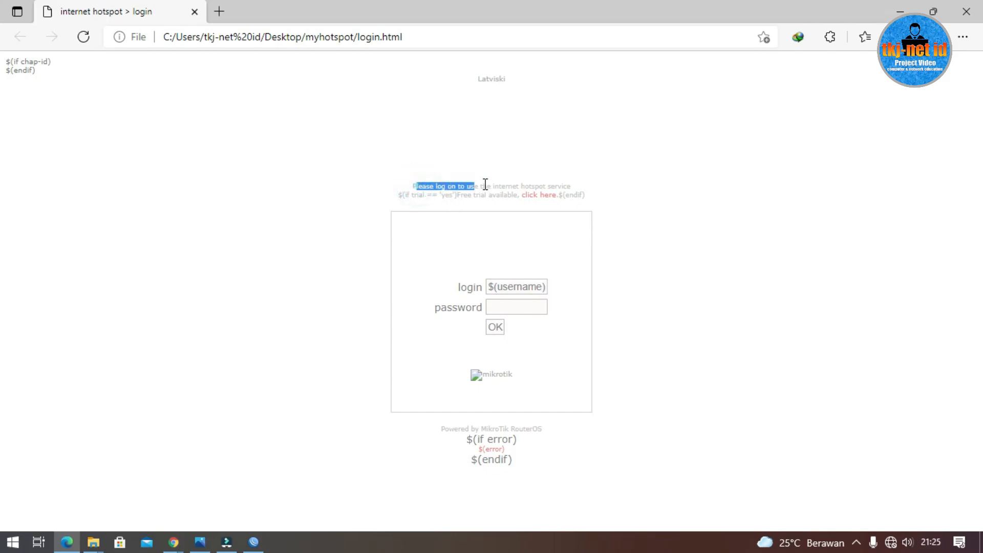
click(722, 259)
drag(412, 186, 572, 188)
right_click(548, 192)
click(582, 208)
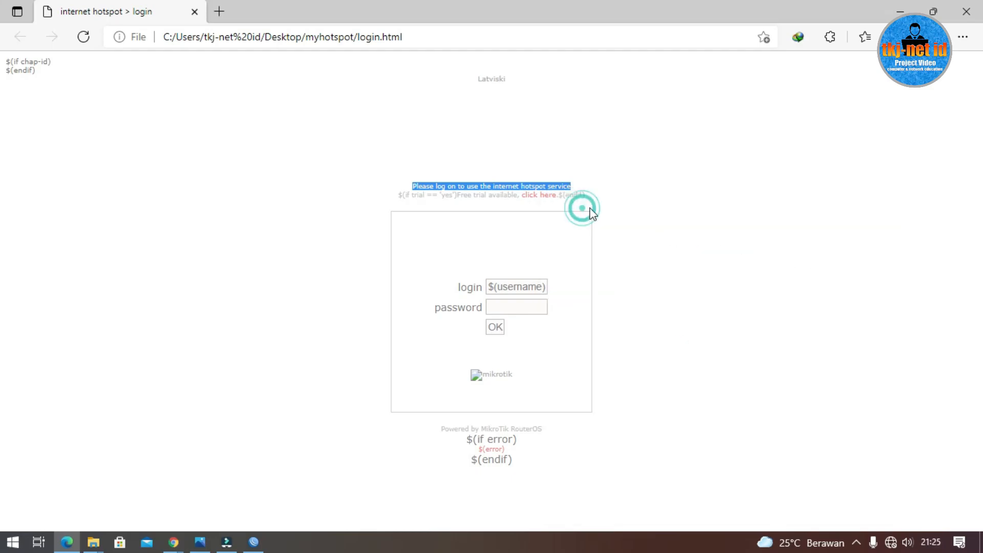
click(900, 12)
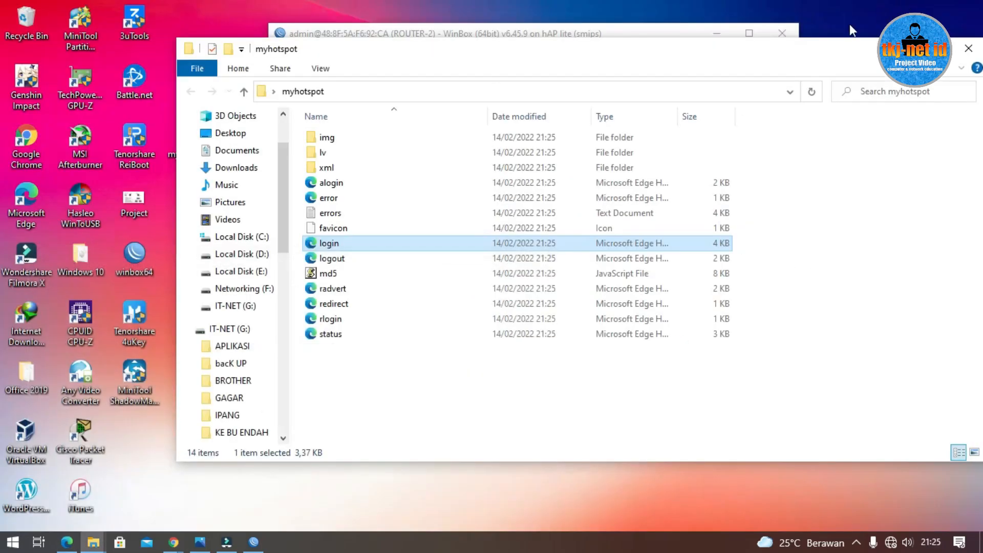
Step: Open login.html in Notepad via Open with > More apps
right_click(359, 242)
mouse_move(472, 289)
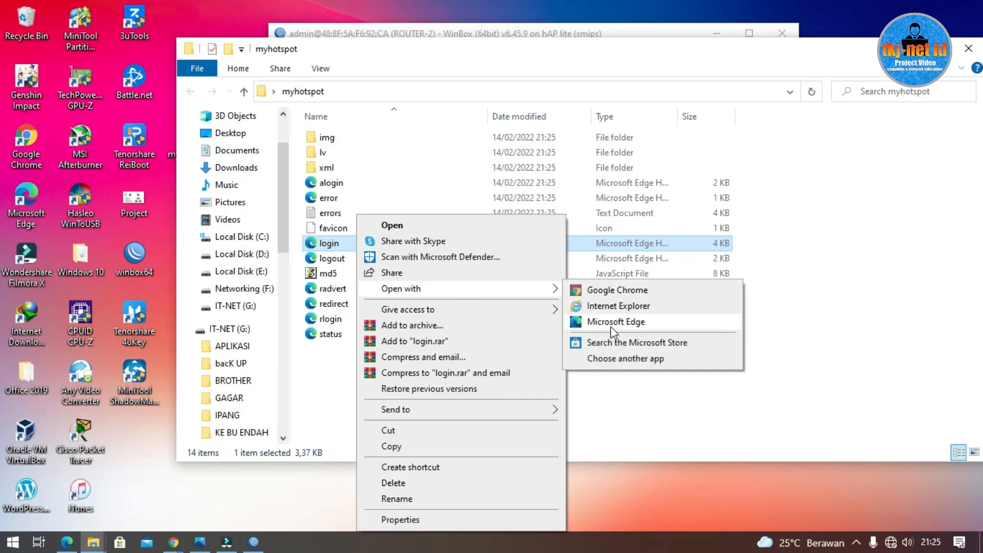
click(610, 359)
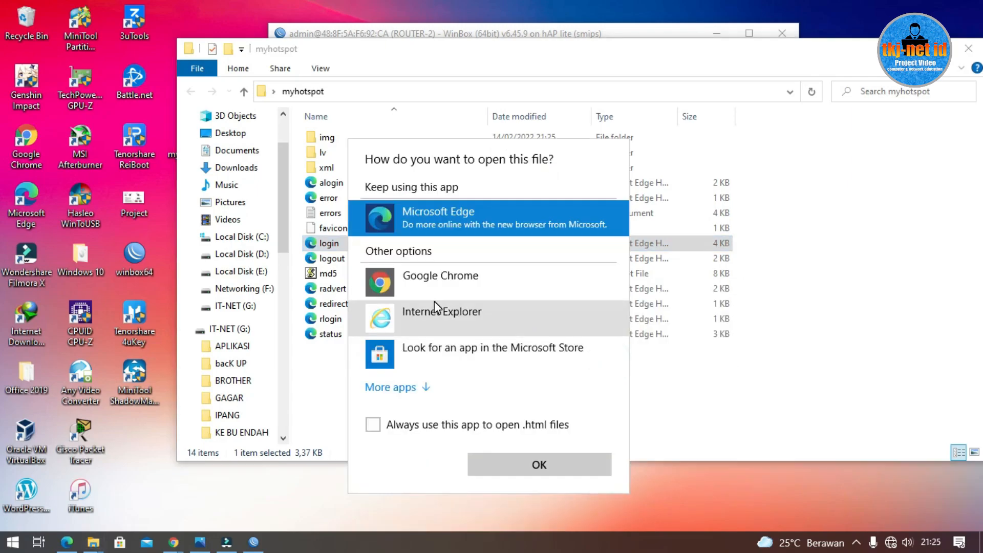
click(397, 388)
scroll(430, 359, down, 3)
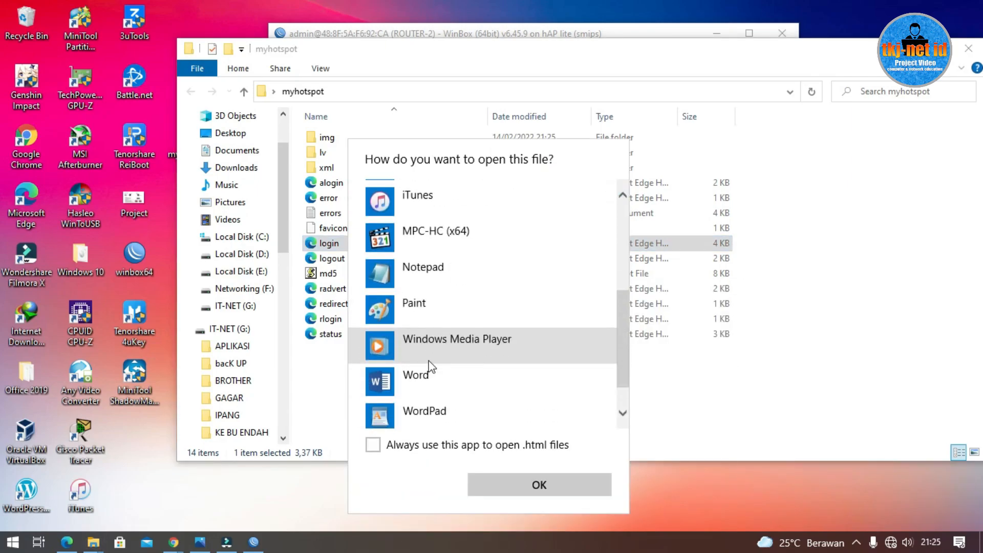
click(425, 274)
click(553, 486)
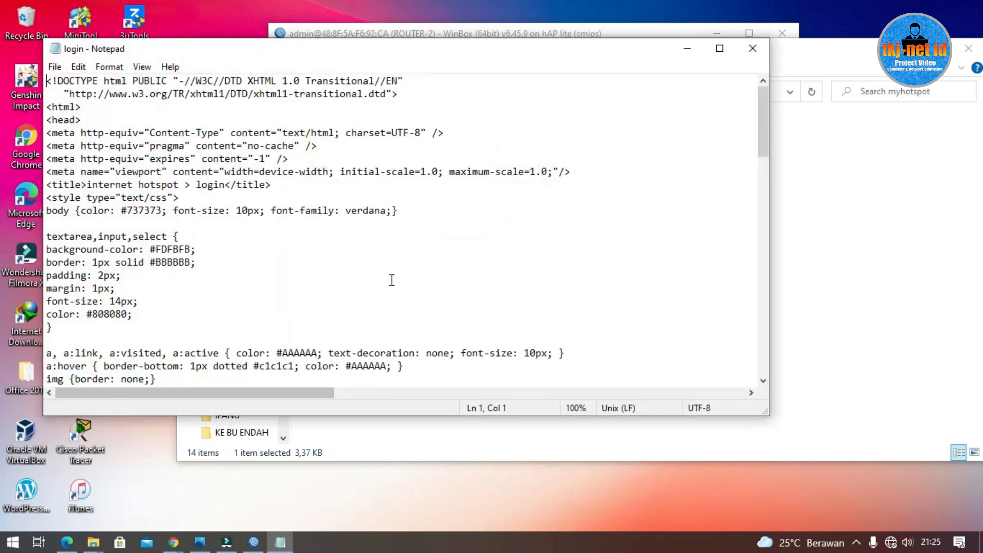
Step: Find the pasted greeting text in the HTML source
key(ctrl+f)
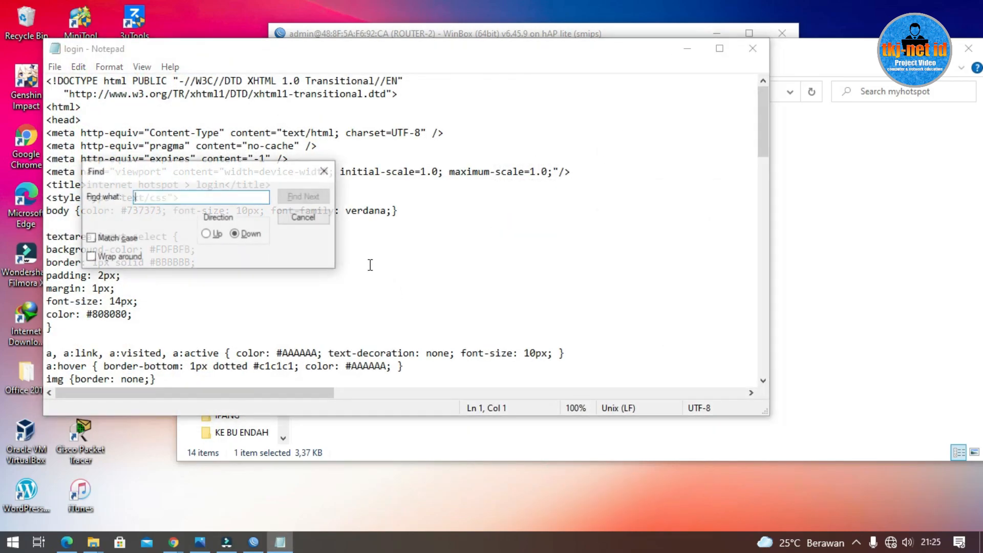
right_click(219, 198)
click(268, 258)
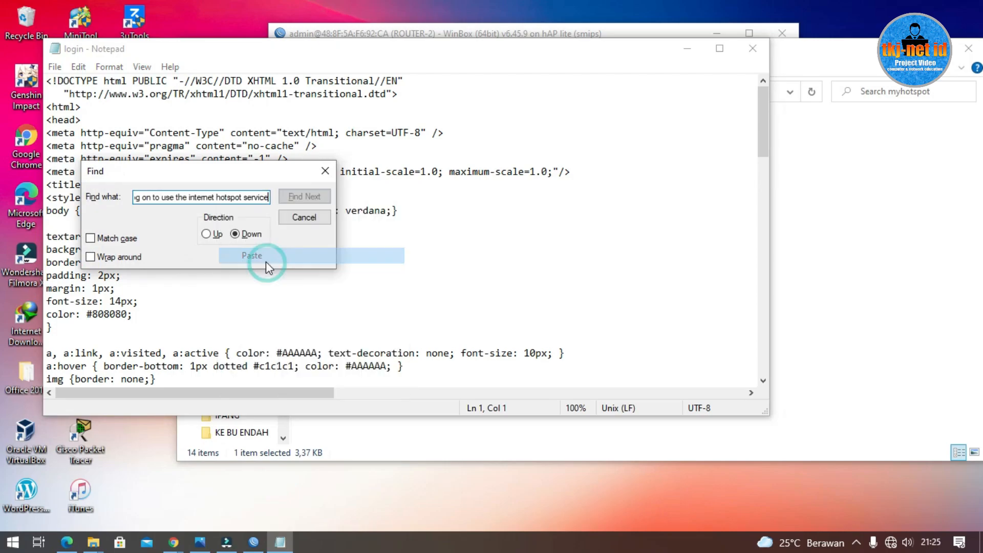
click(304, 197)
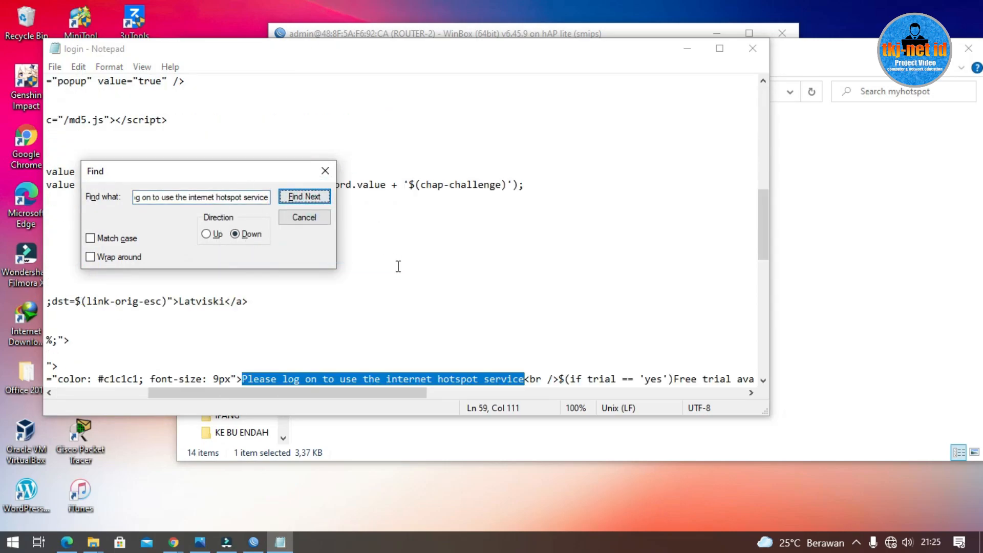
scroll(397, 265, down, 2)
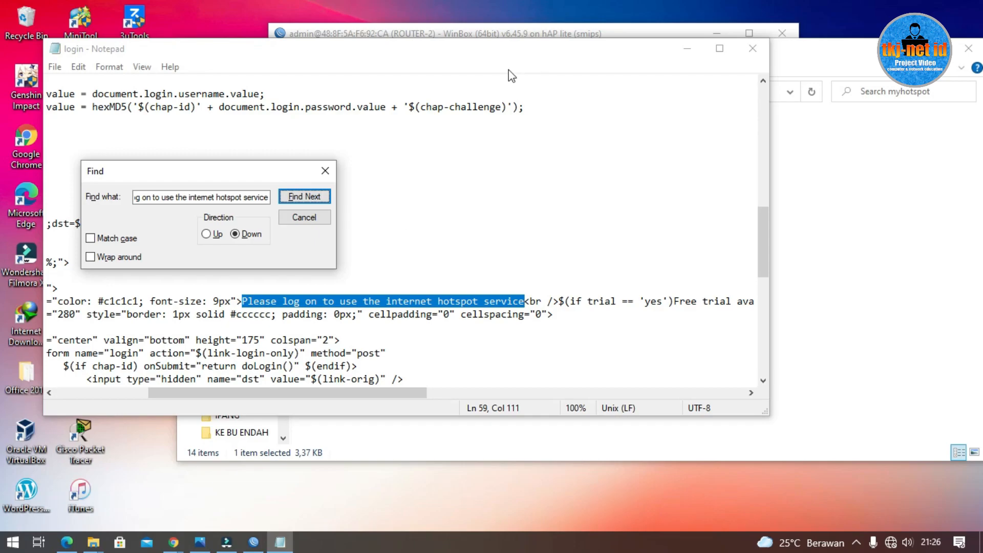
click(325, 171)
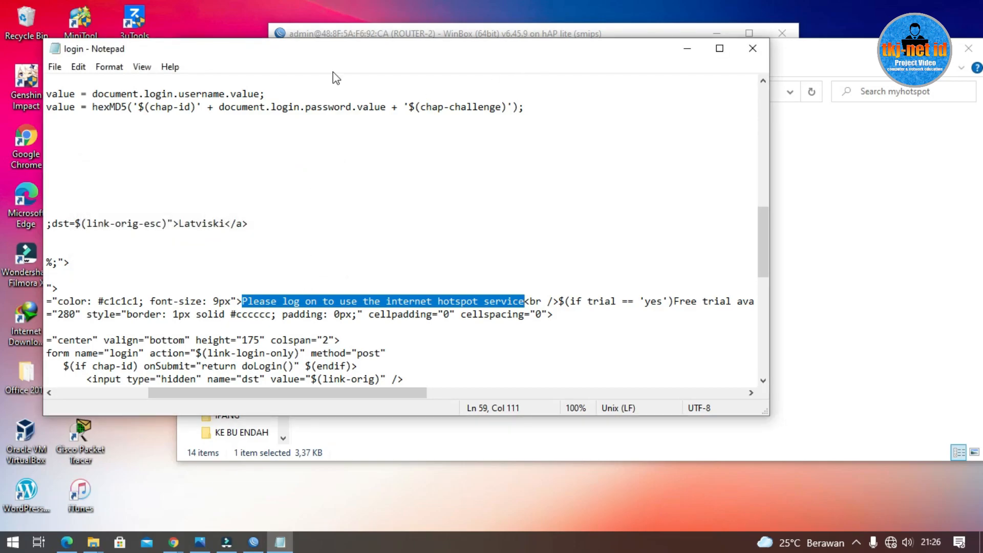
Step: Replace the greeting with SELAMAT DATANG DI HOTSPOT SMKN 1 DUKUHTURI, save and close
text(SELAMAT DAT)
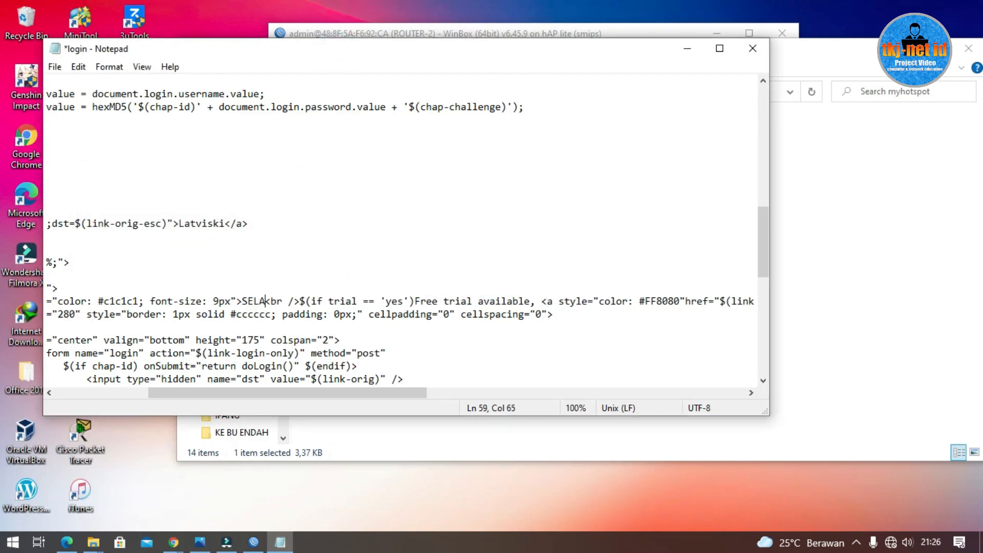
text(ANG DI)
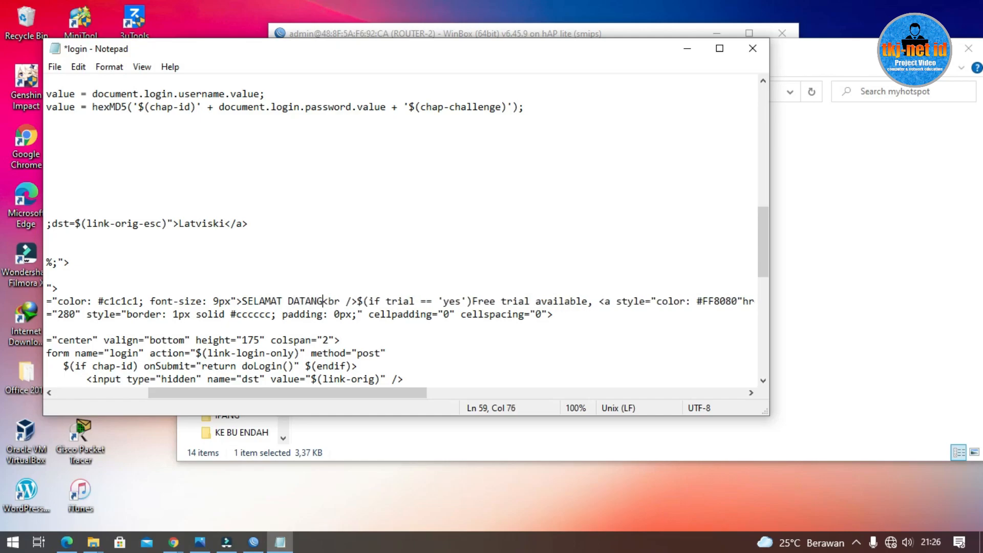
key(BackSpace)
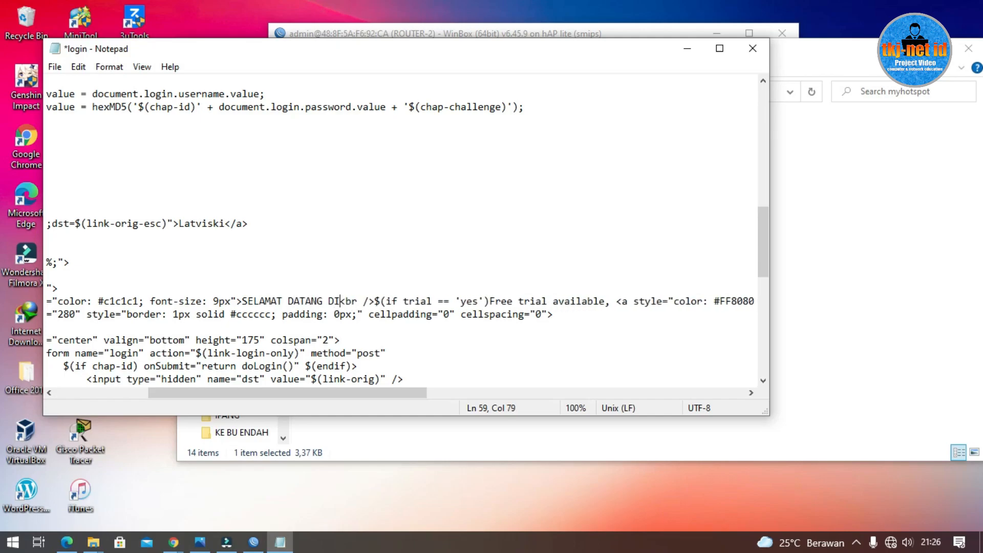
text(HOT)
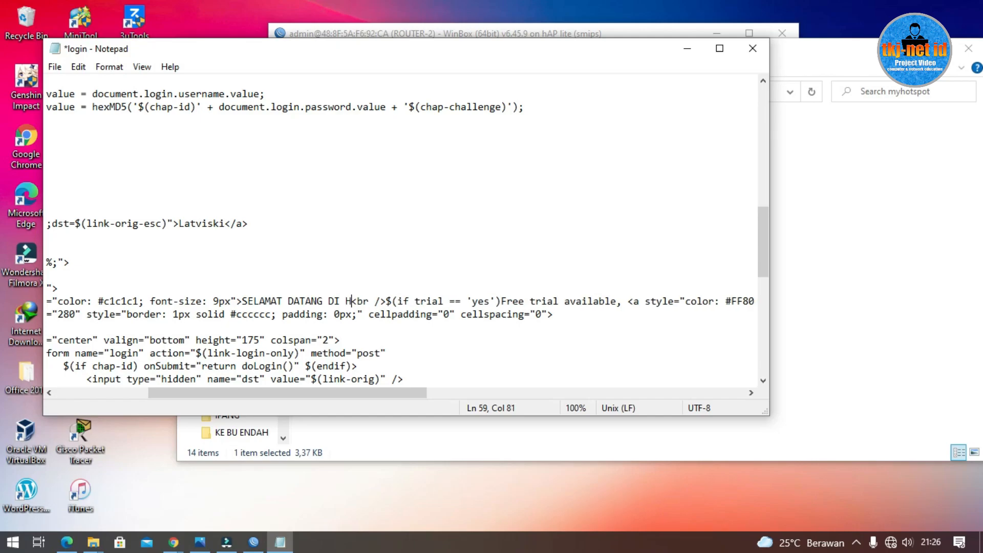
text(SPOT)
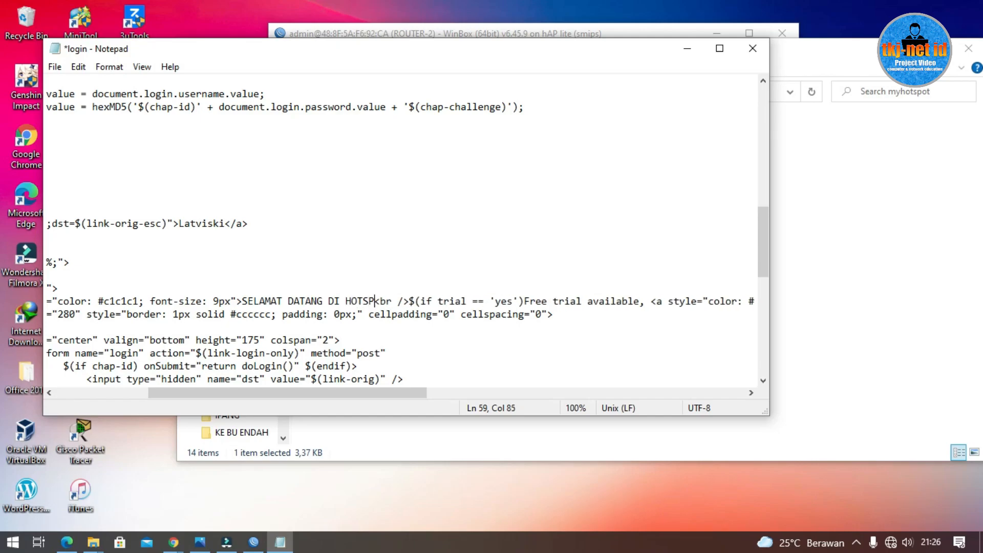
text(KN 1 )
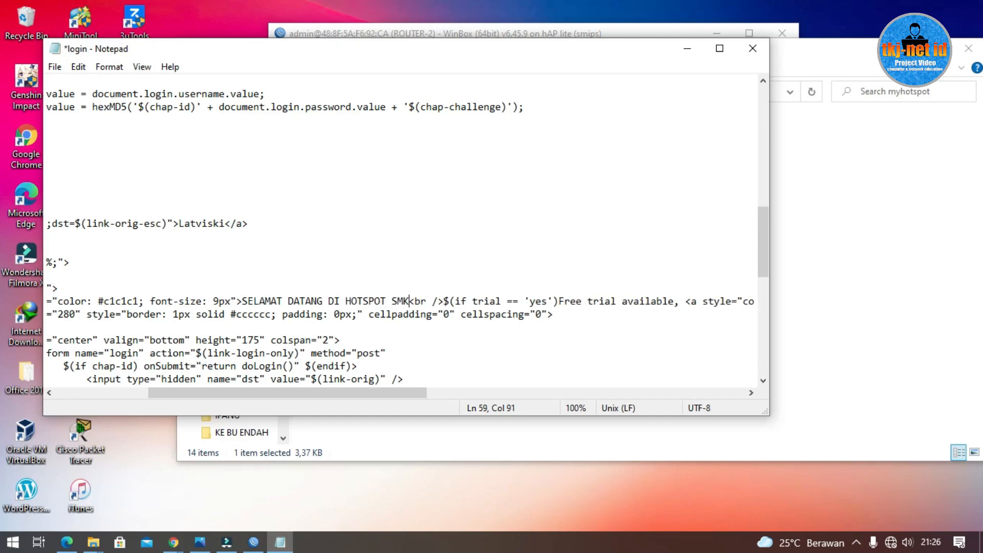
text(DUKUHTU)
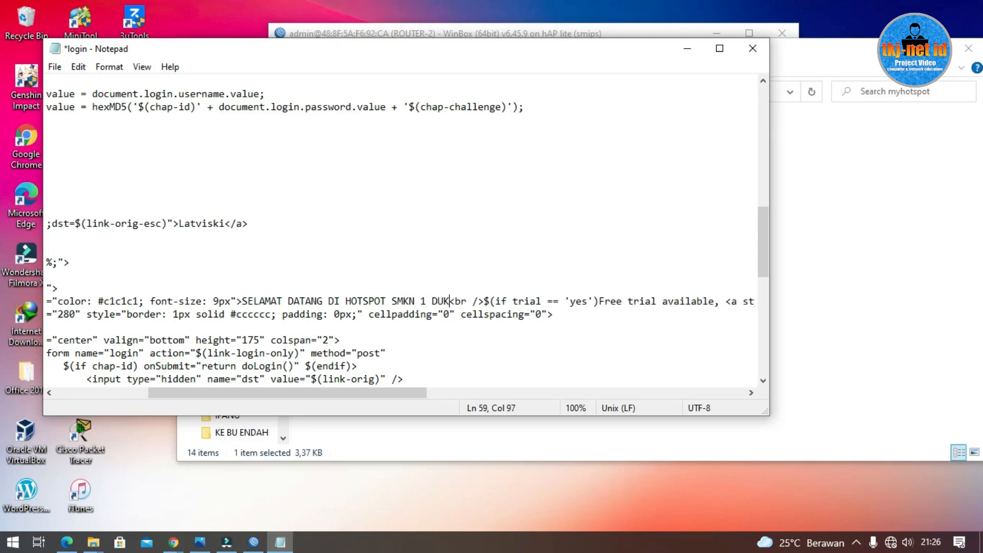
text(RI)
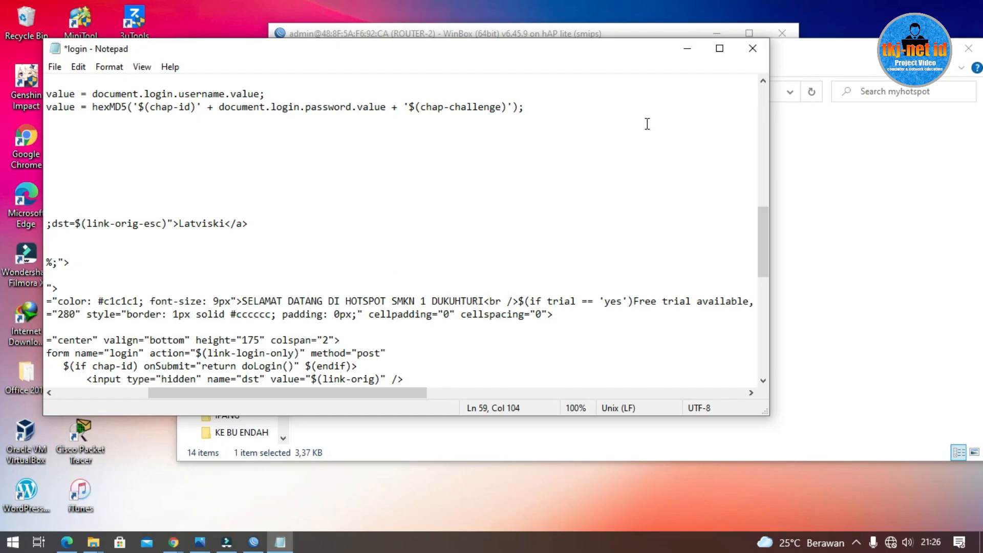
key(ctrl+s)
click(749, 53)
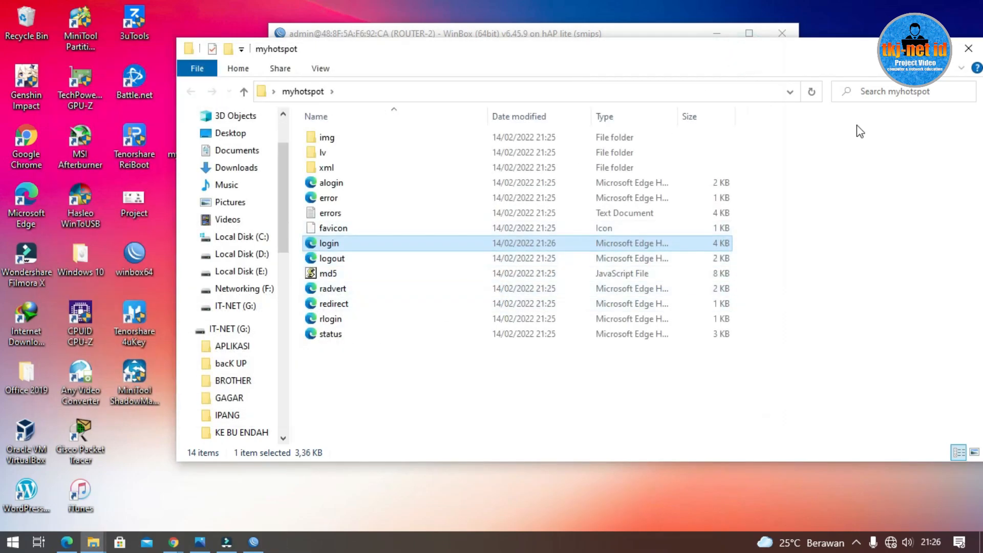
Step: Upload the desktop myhotspot folder into the router's File List, then close the list
key(alt+Tab)
click(976, 53)
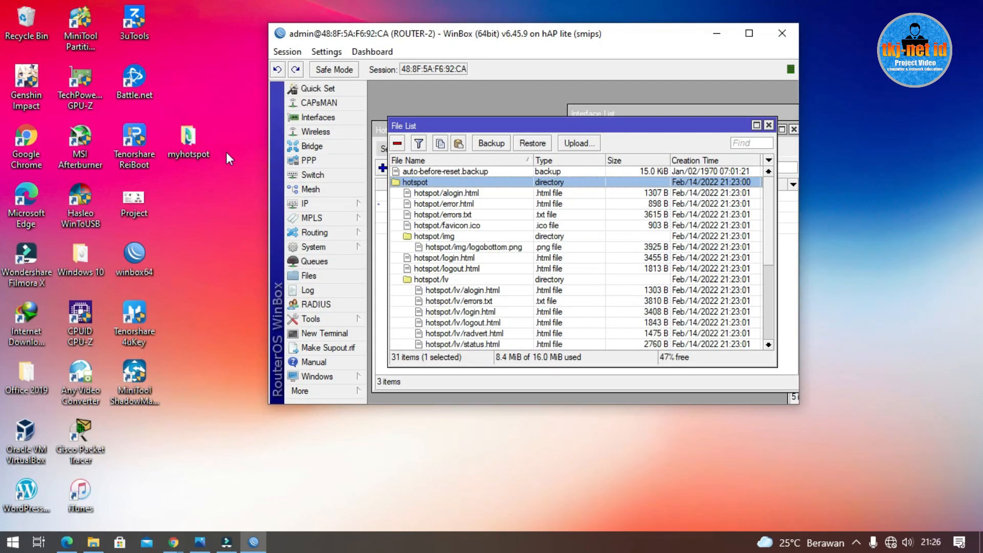
drag(184, 137, 494, 170)
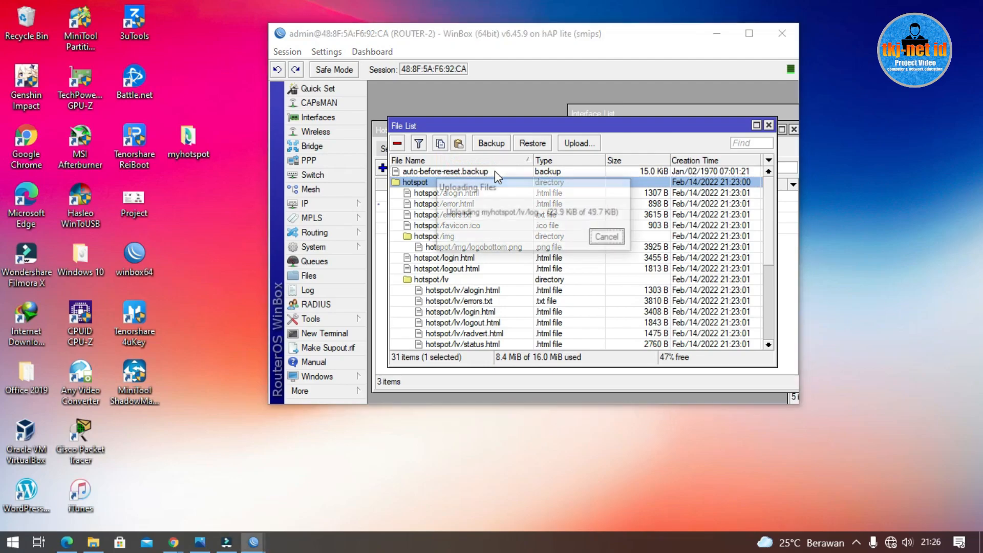
click(770, 125)
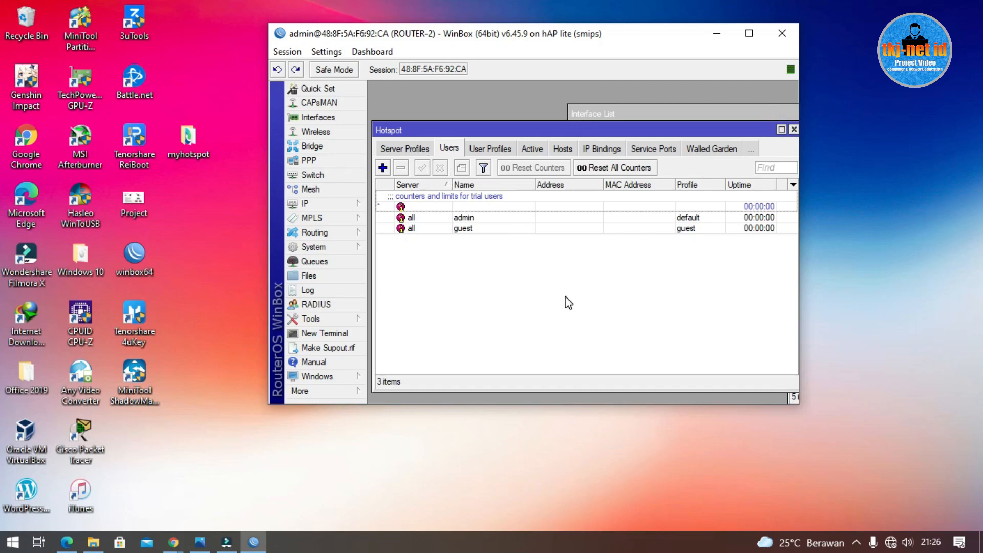
Step: Open the hsprof1 hotspot server profile and set its HTML Directory to myhotspot
click(401, 154)
click(403, 150)
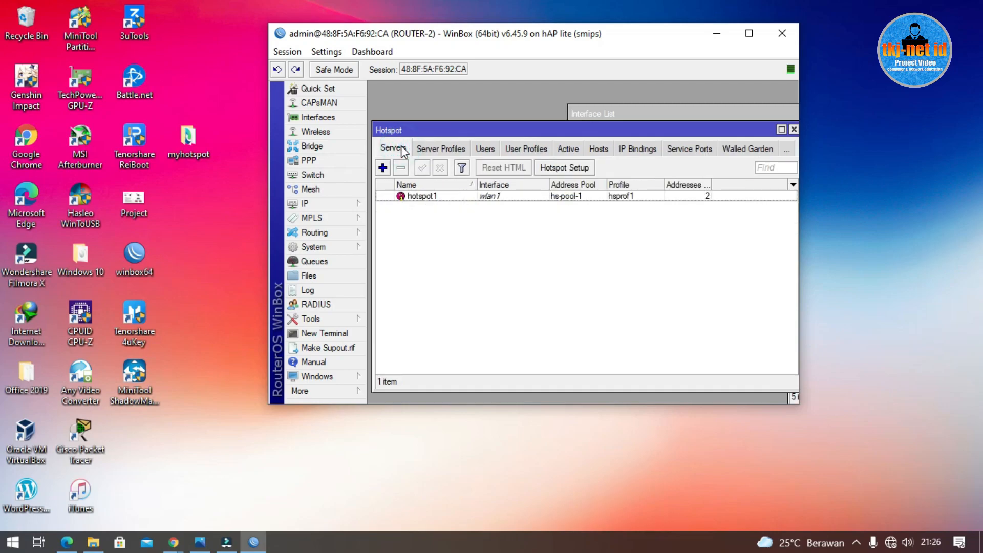
click(453, 152)
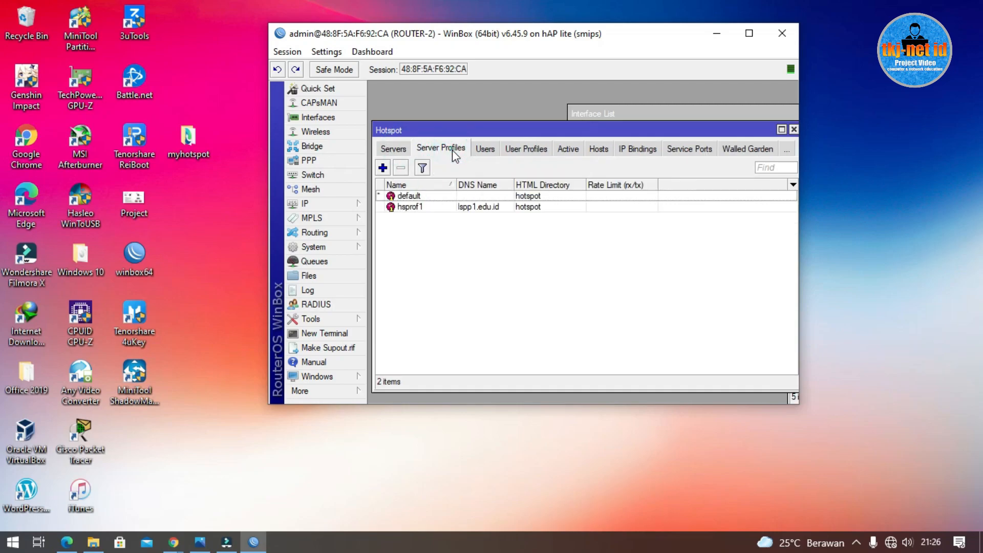
click(403, 208)
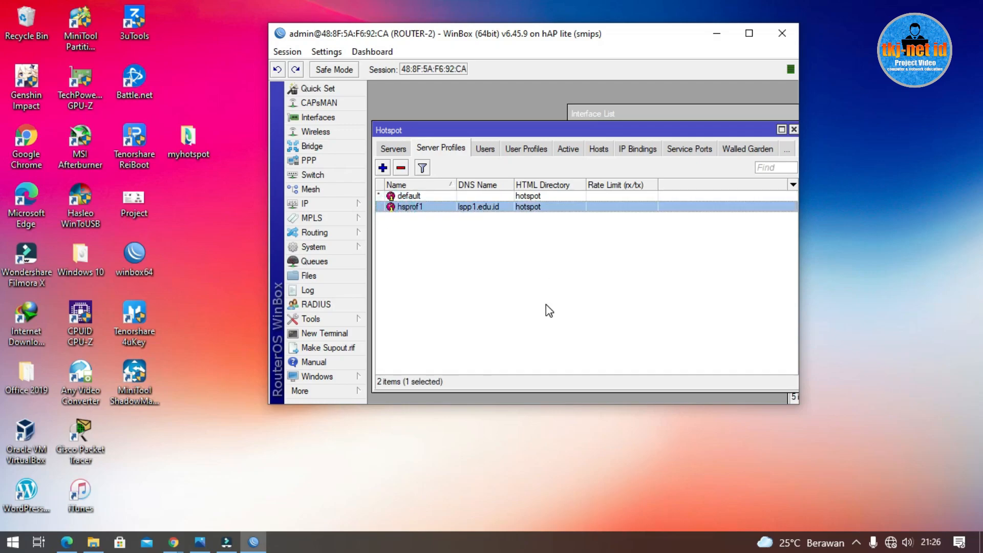
double_click(496, 210)
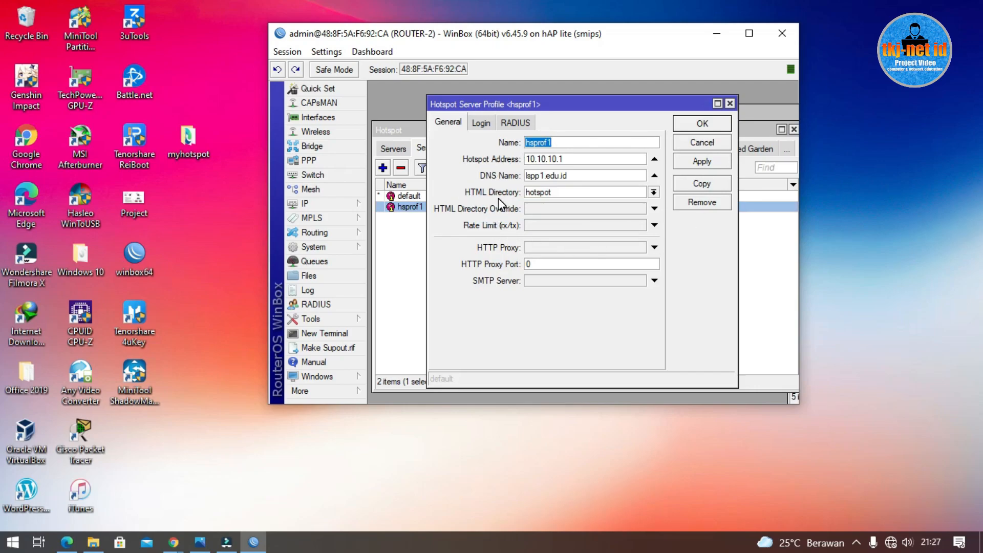
double_click(588, 192)
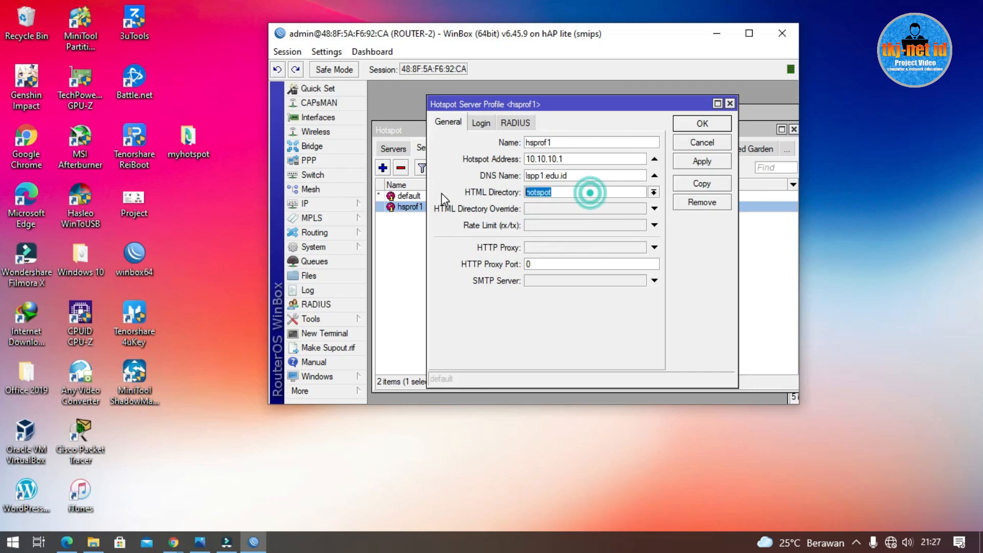
click(654, 193)
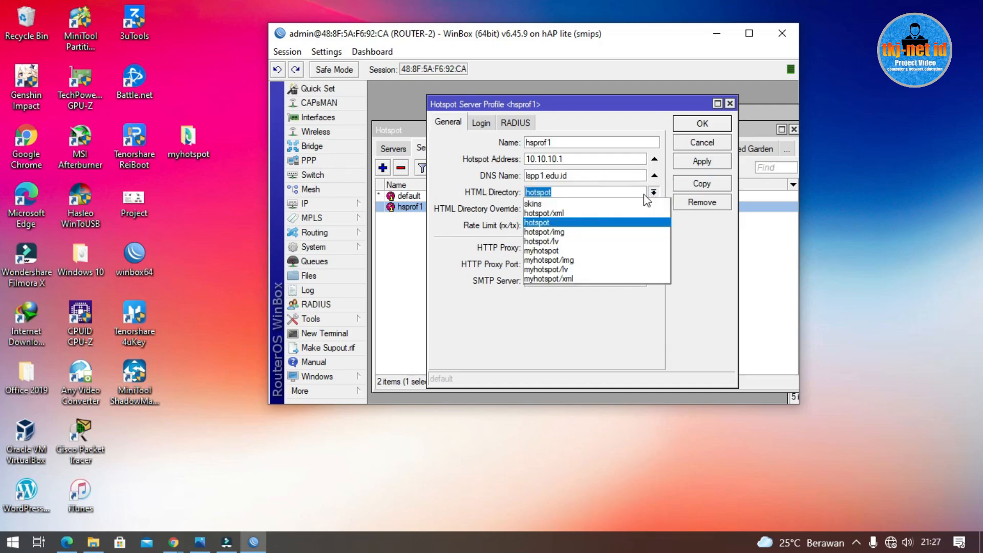
click(590, 249)
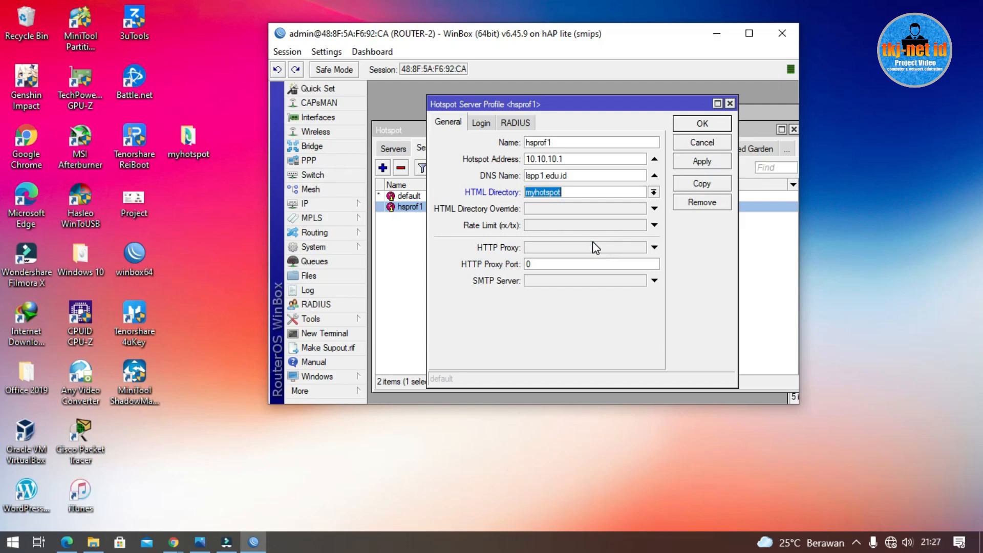
Step: Uncheck Cookie login so only HTTP CHAP remains, then save the hsprof1 profile
click(483, 124)
click(588, 144)
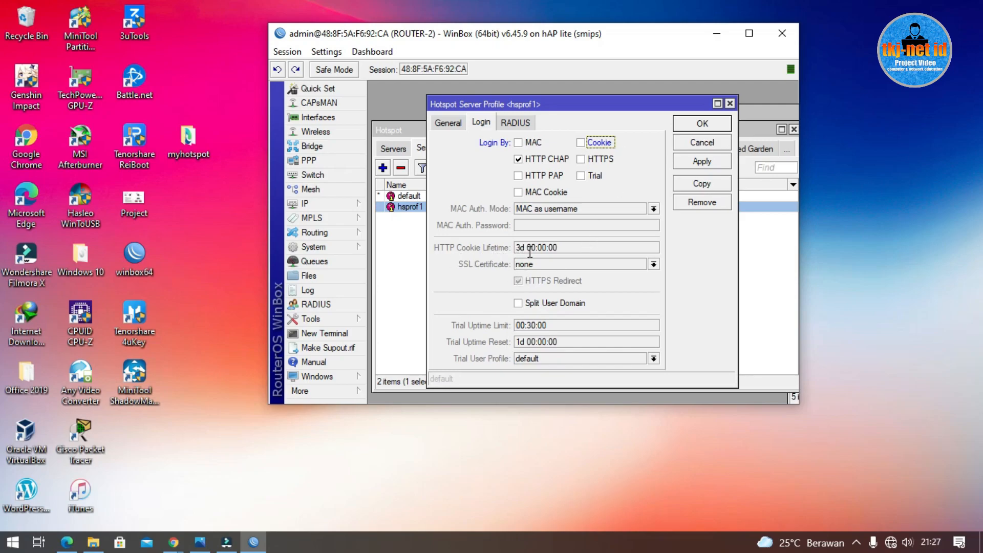
click(514, 247)
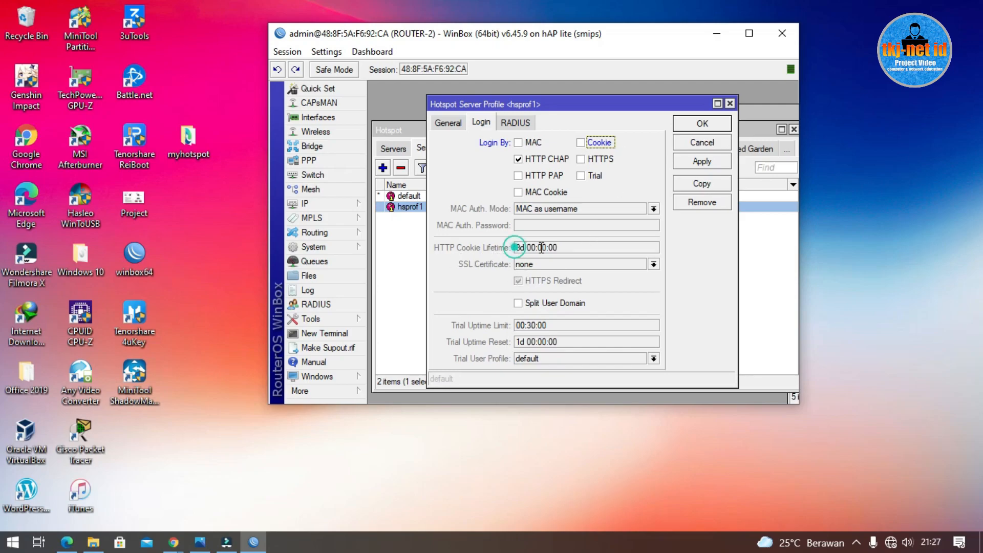
click(587, 142)
double_click(578, 247)
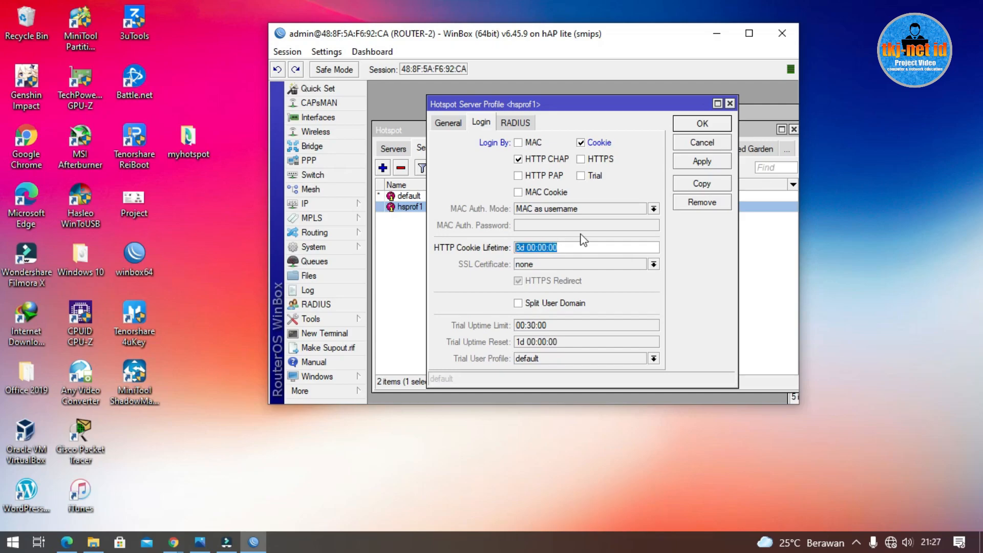
click(581, 144)
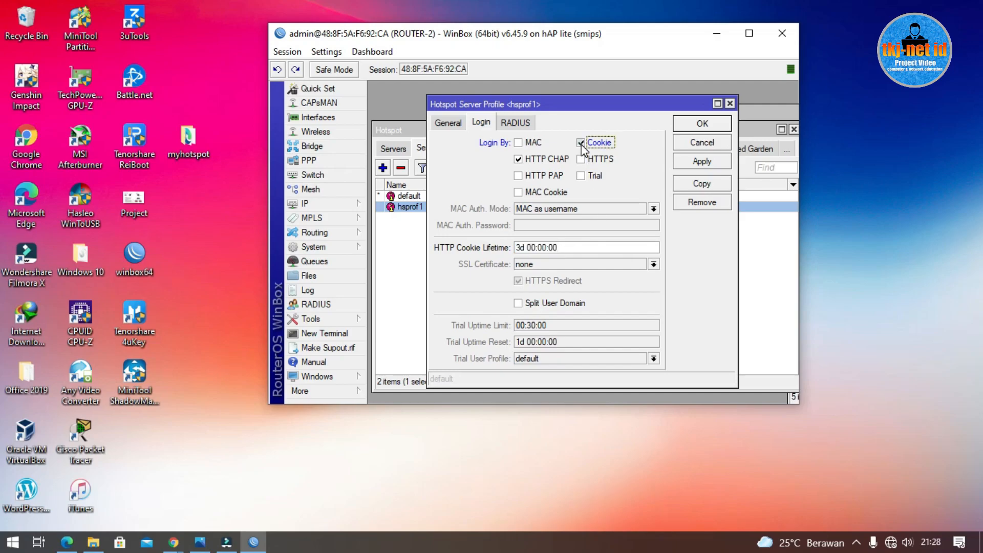
click(704, 124)
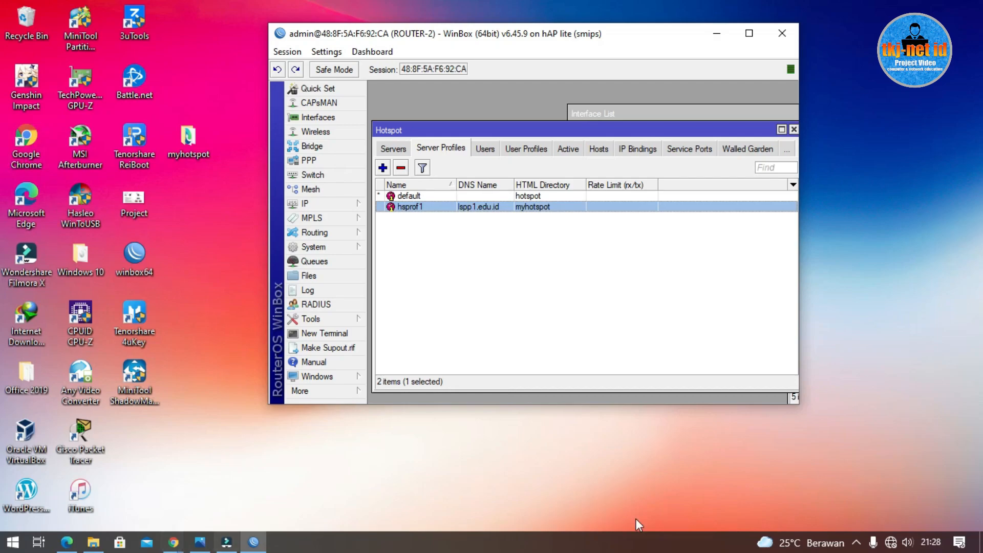
Step: Connect the PC to the UJICOBA-JARINGAN Wi-Fi network
click(896, 546)
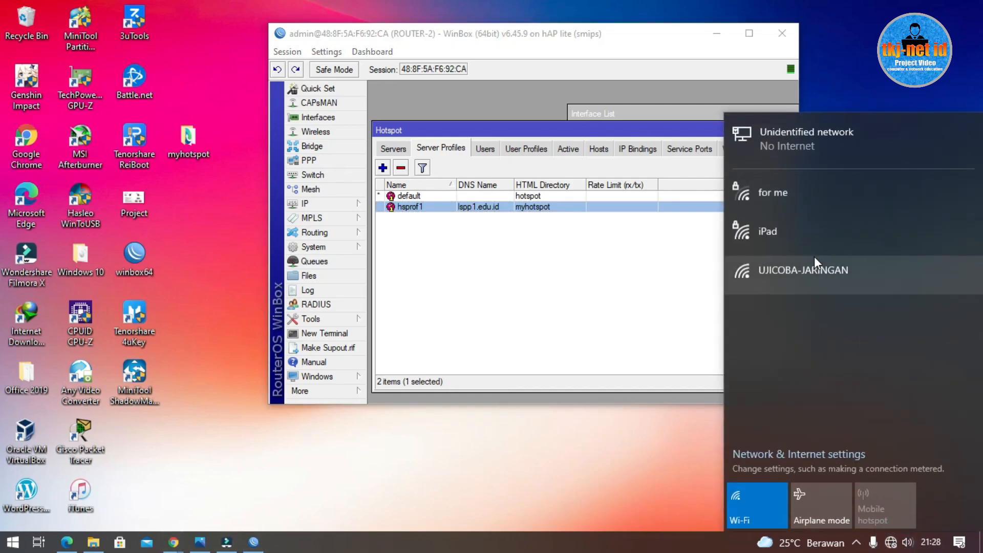
click(810, 264)
click(926, 374)
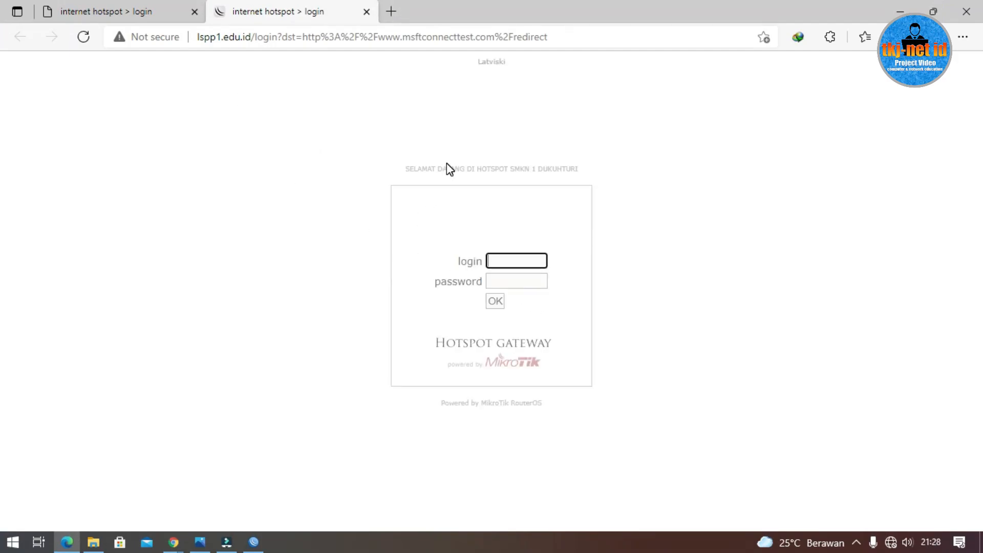
Step: Select the welcome heading text on the lspp1.edu.id hotspot login page
drag(408, 170, 610, 175)
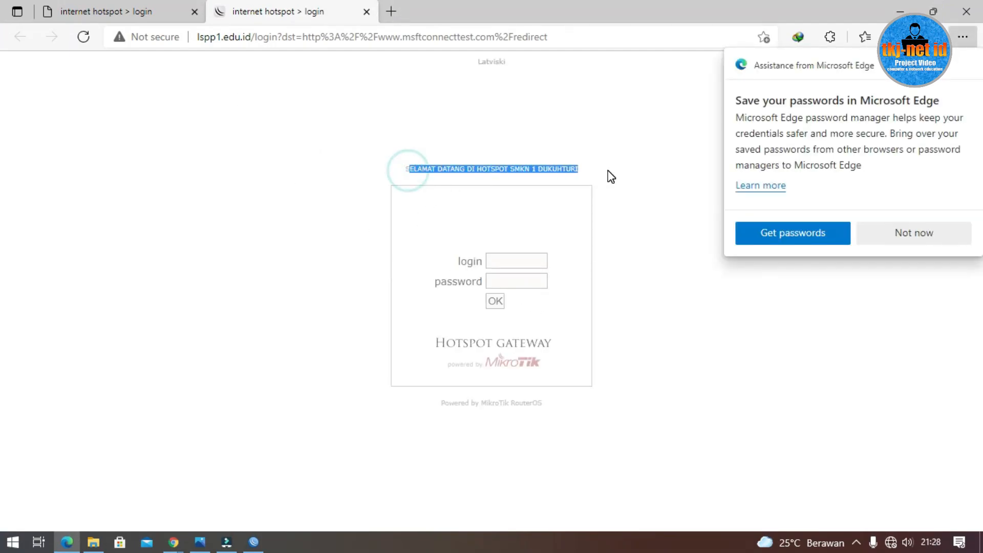
click(386, 173)
drag(404, 174, 371, 169)
click(278, 186)
drag(592, 166, 329, 228)
click(327, 224)
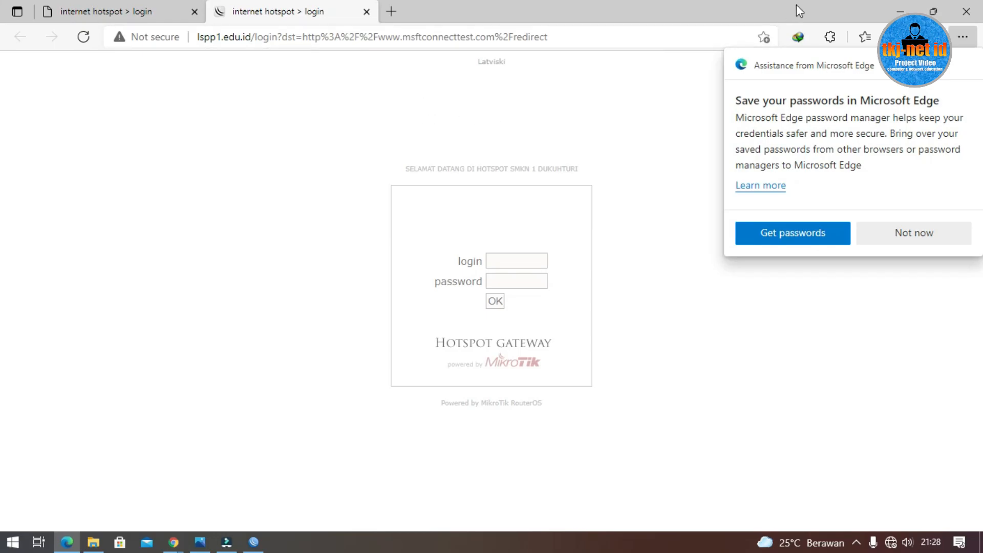
Step: Minimize Edge and disconnect from the UJICOBA-JARINGAN Wi-Fi network
click(898, 11)
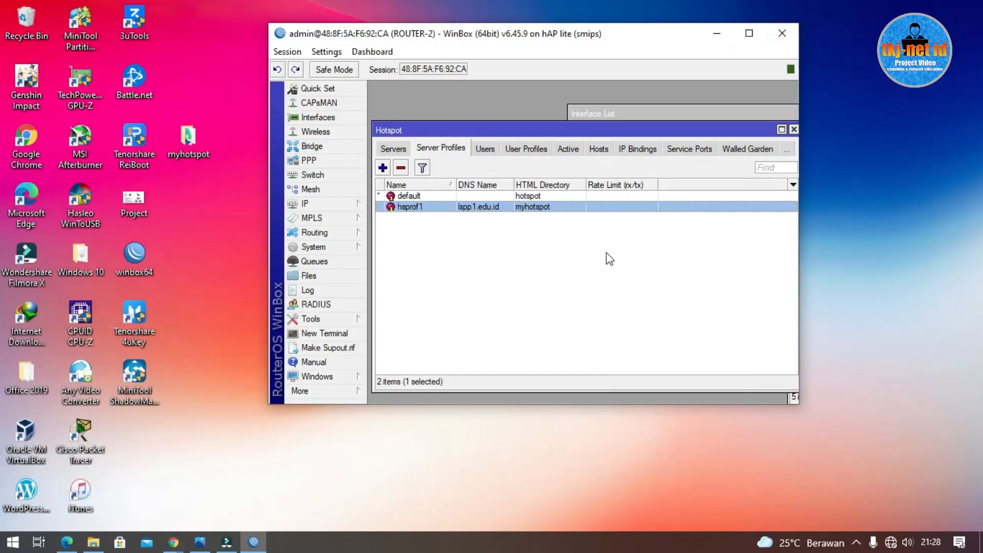
click(890, 542)
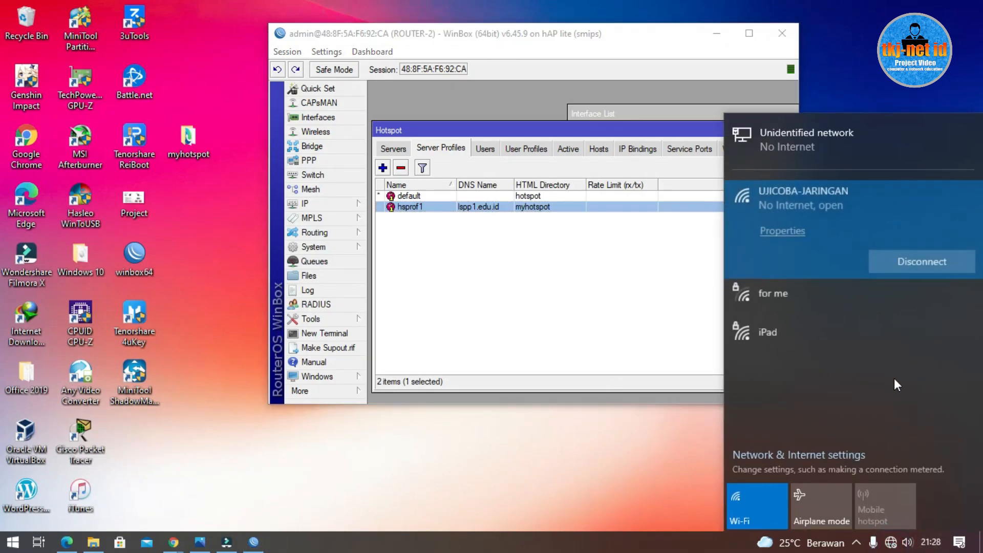
click(923, 260)
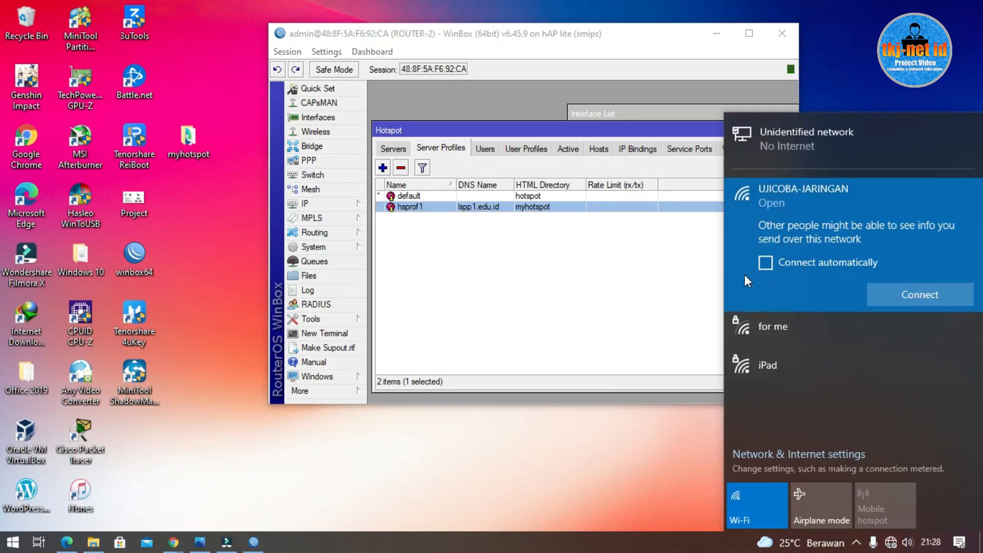
click(603, 439)
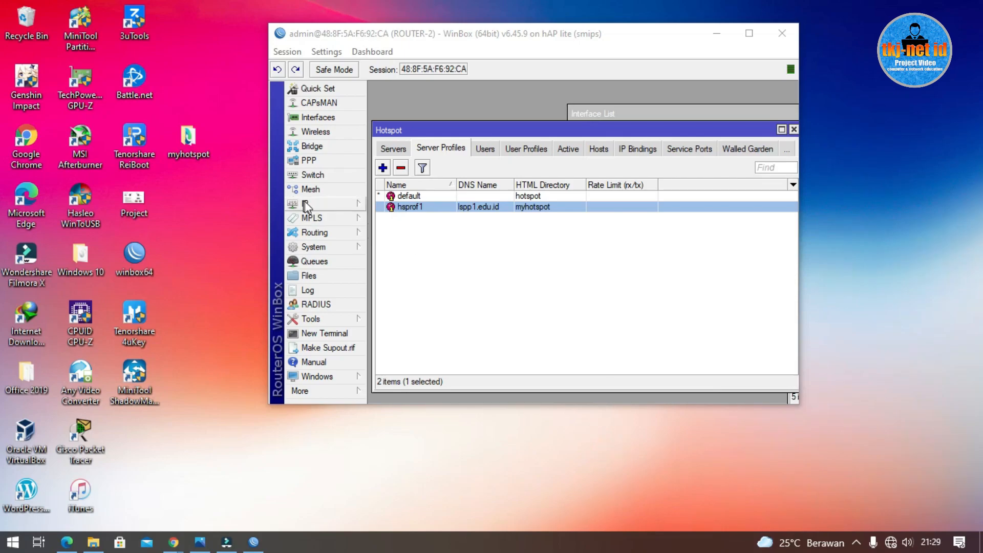
Step: Maximize WinBox, minimize the Hotspot window, and show the IP > DHCP Server list
click(748, 34)
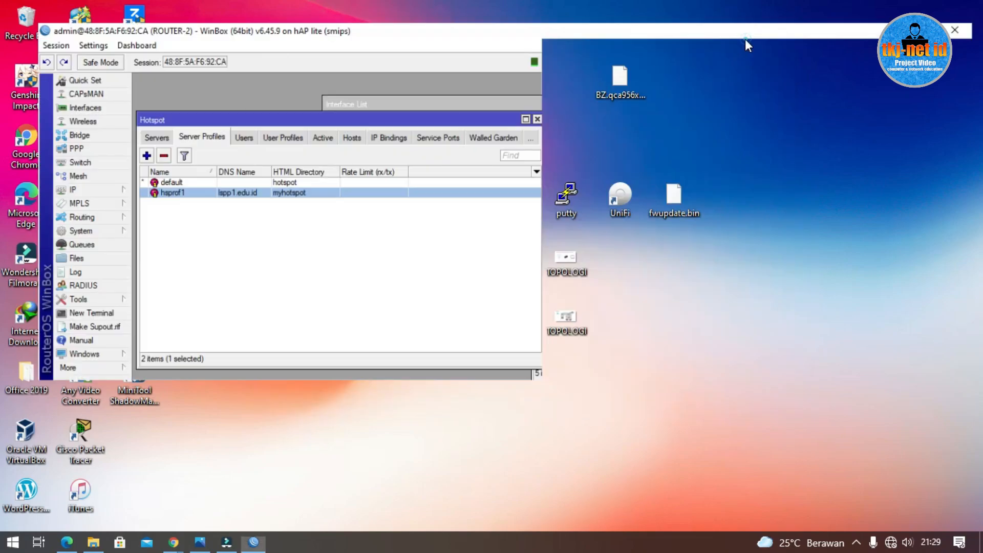
click(513, 102)
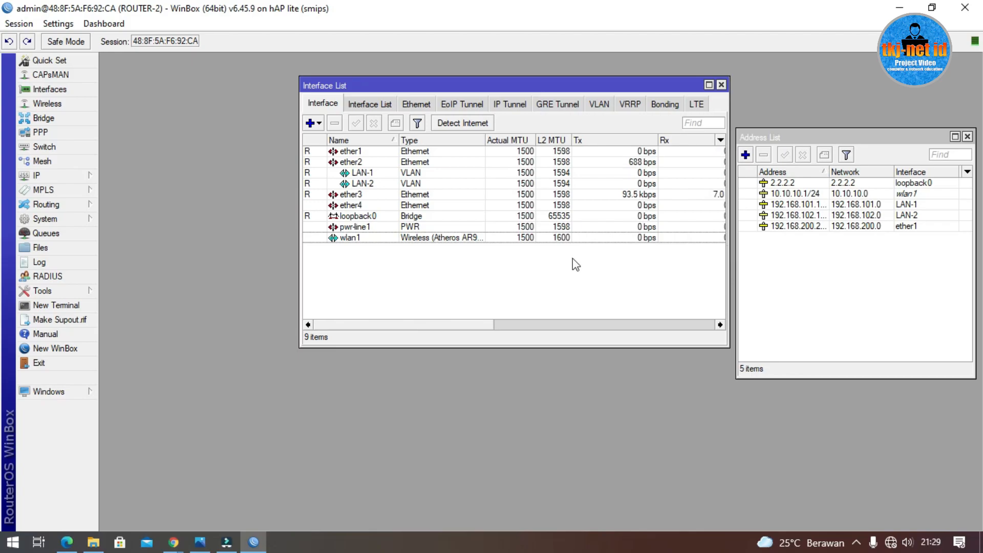
click(76, 177)
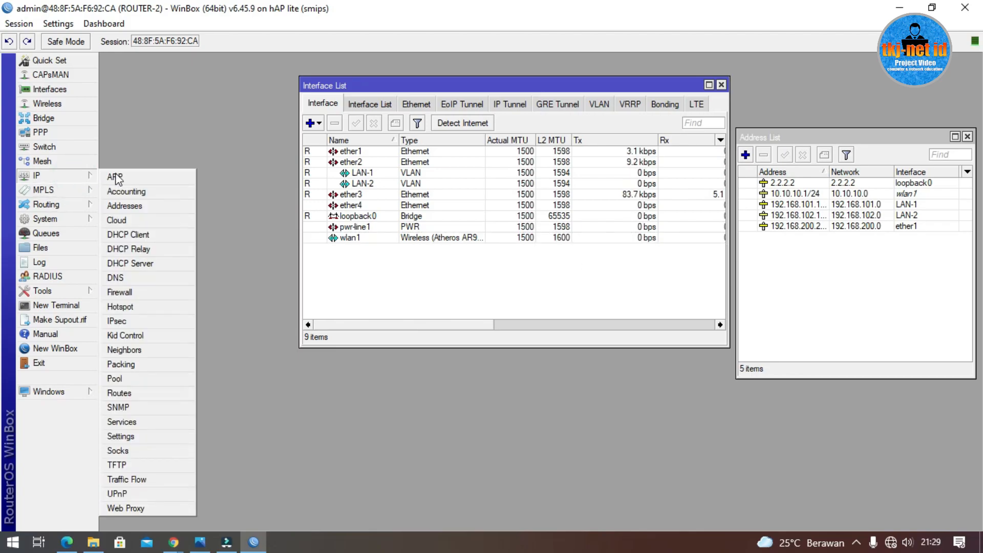
click(153, 265)
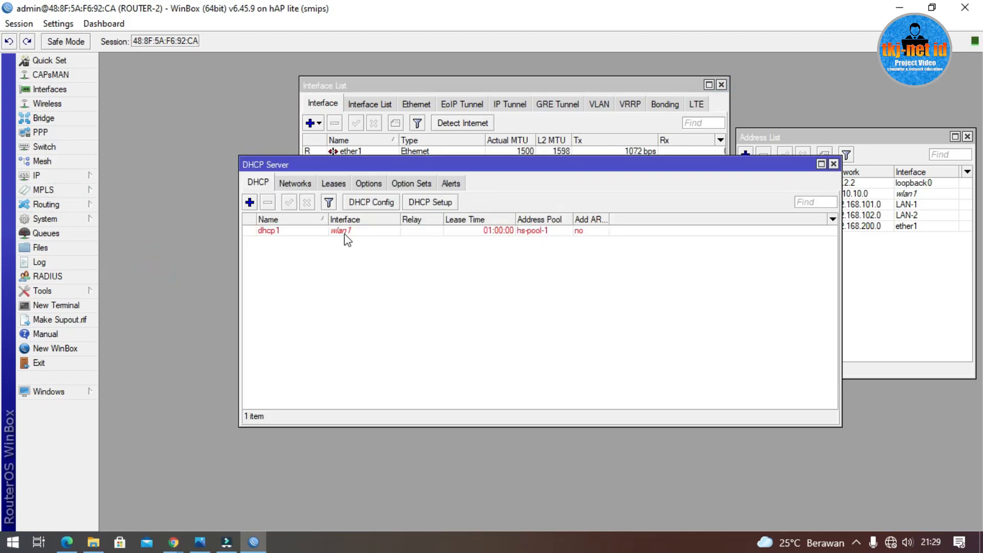
Step: Start DHCP Setup on LAN-1, accepting the 192.168.101.0/24 address space and gateway
click(438, 203)
click(582, 295)
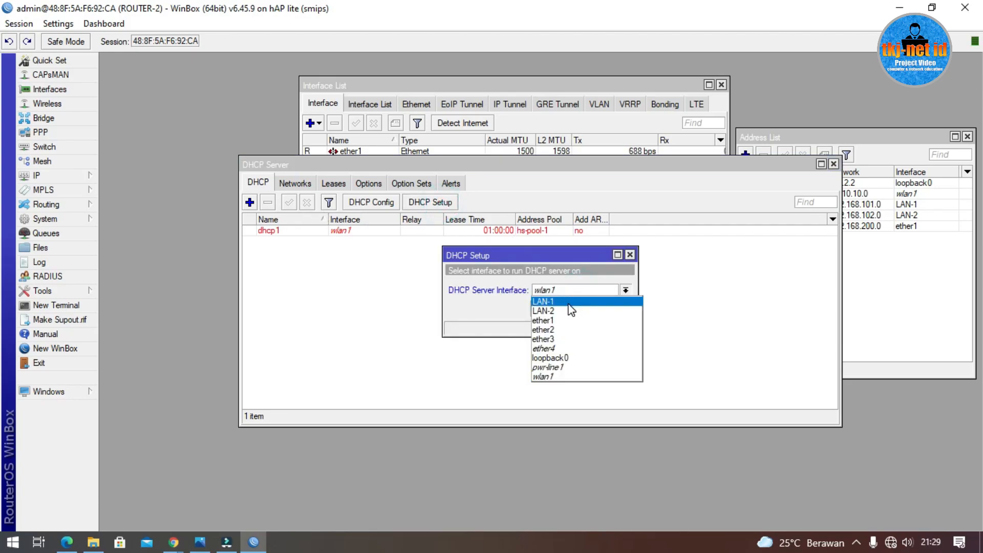
click(567, 302)
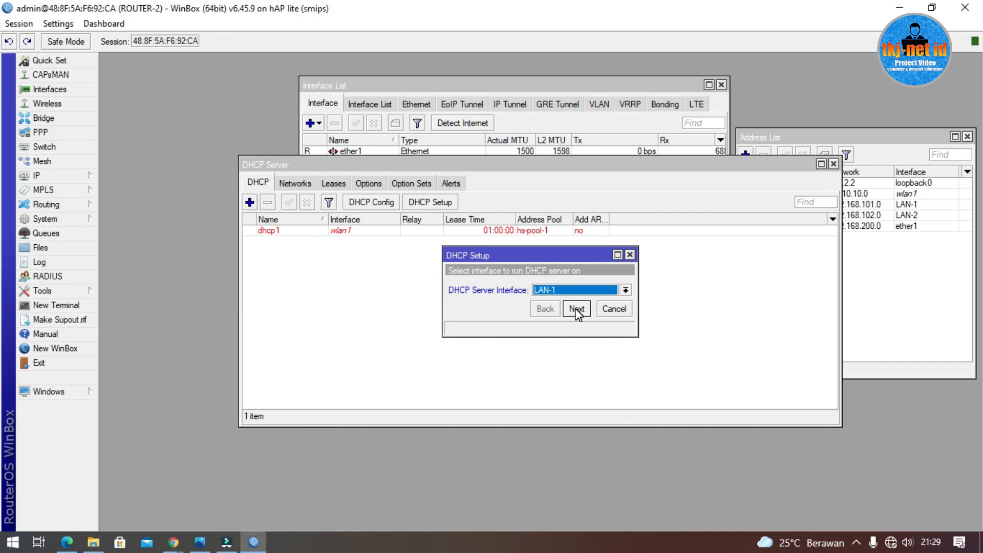
click(576, 309)
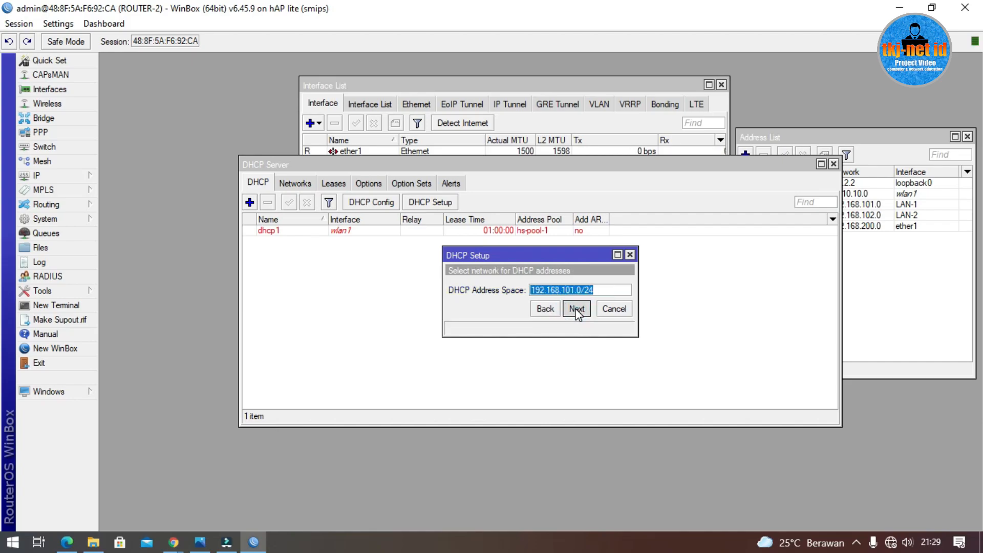
click(577, 309)
click(576, 309)
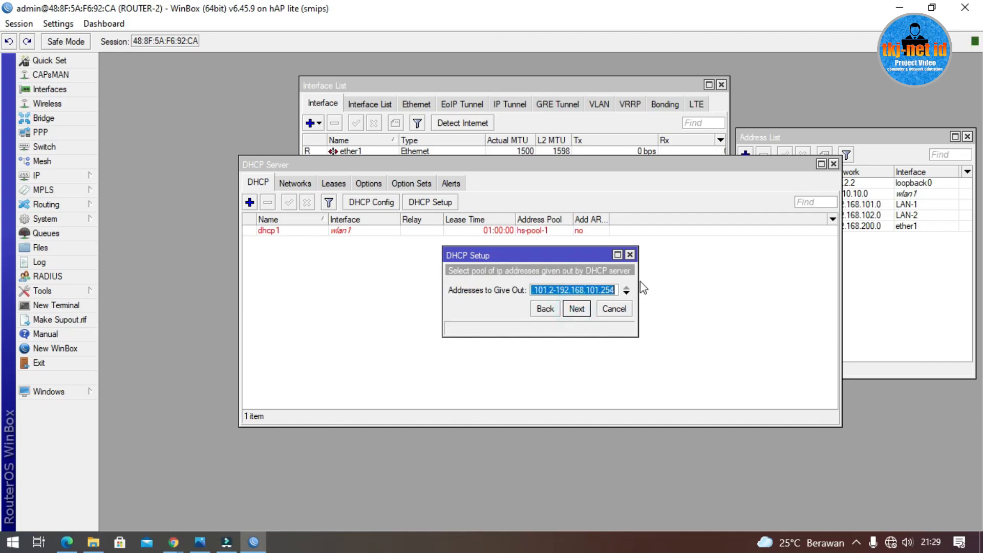
drag(640, 281, 679, 281)
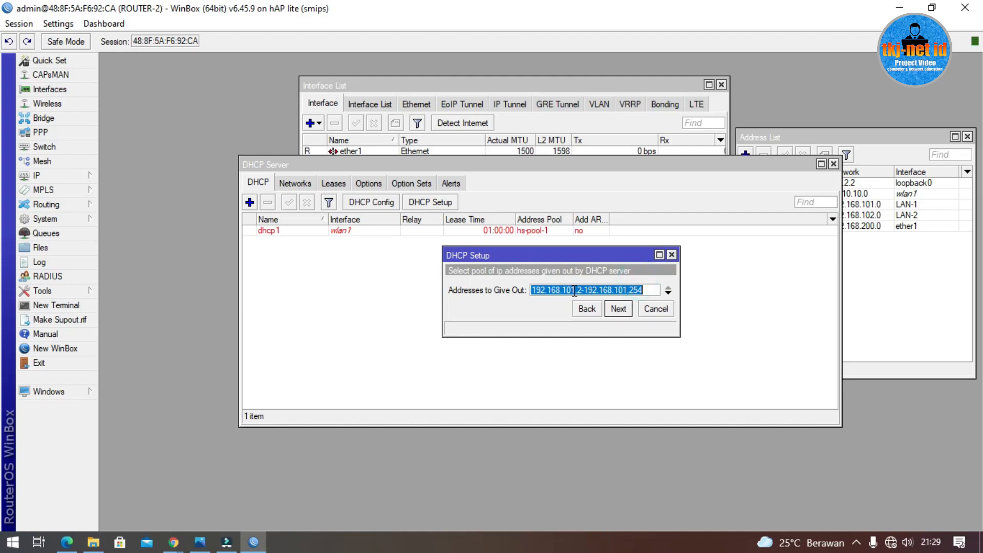
Step: Set the address range to 192.168.101.10–192.168.101.100, accept DNS and lease time, and finish
double_click(578, 290)
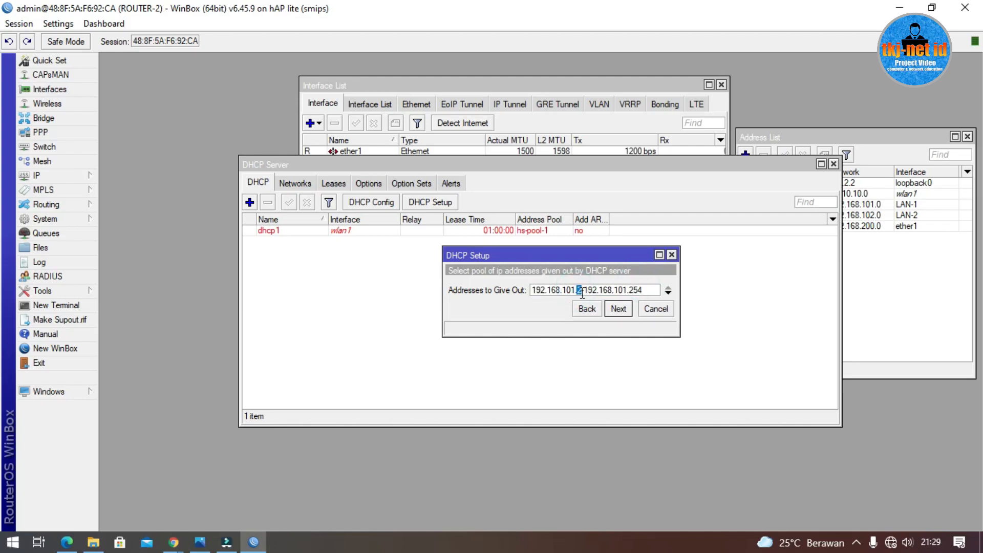
text(10)
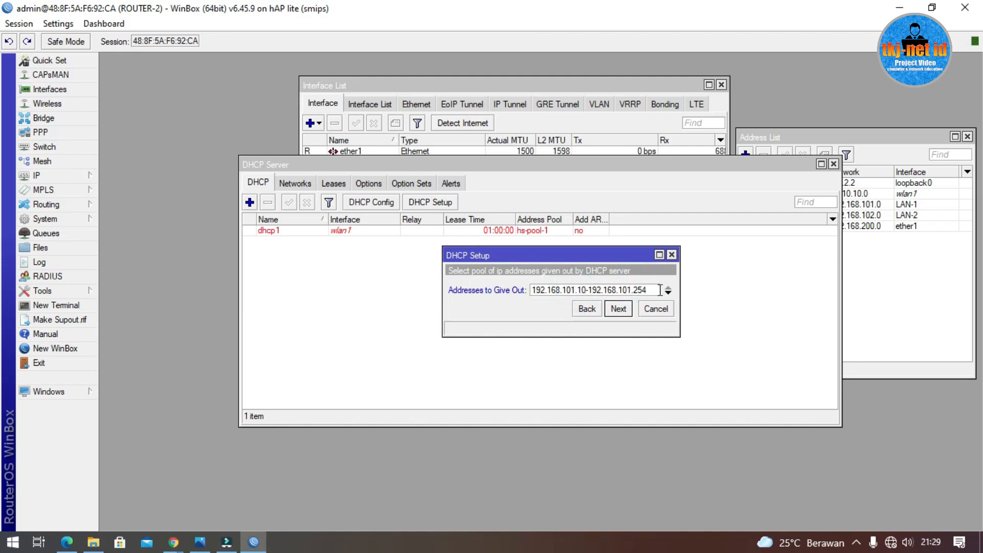
double_click(637, 288)
text(100)
click(619, 308)
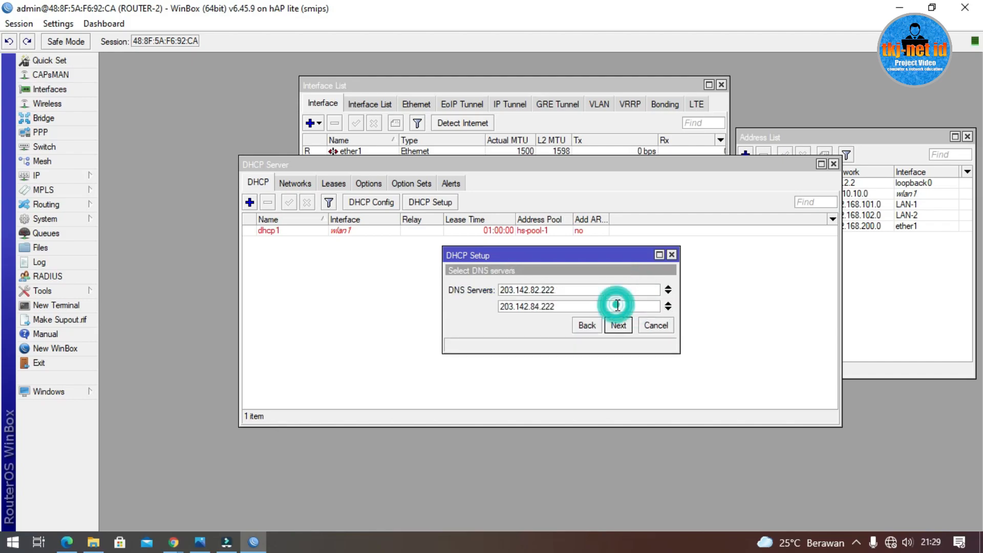
click(618, 325)
click(618, 326)
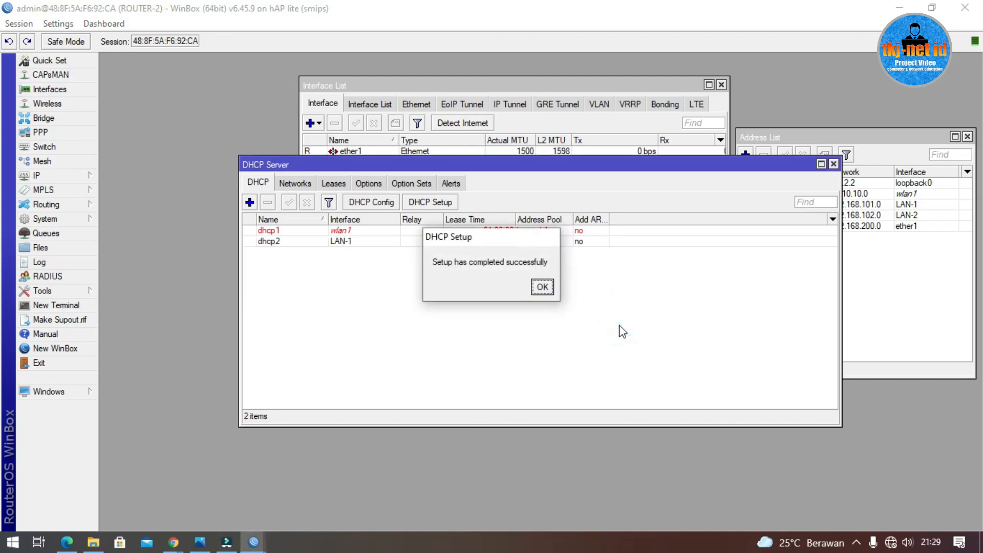
click(541, 285)
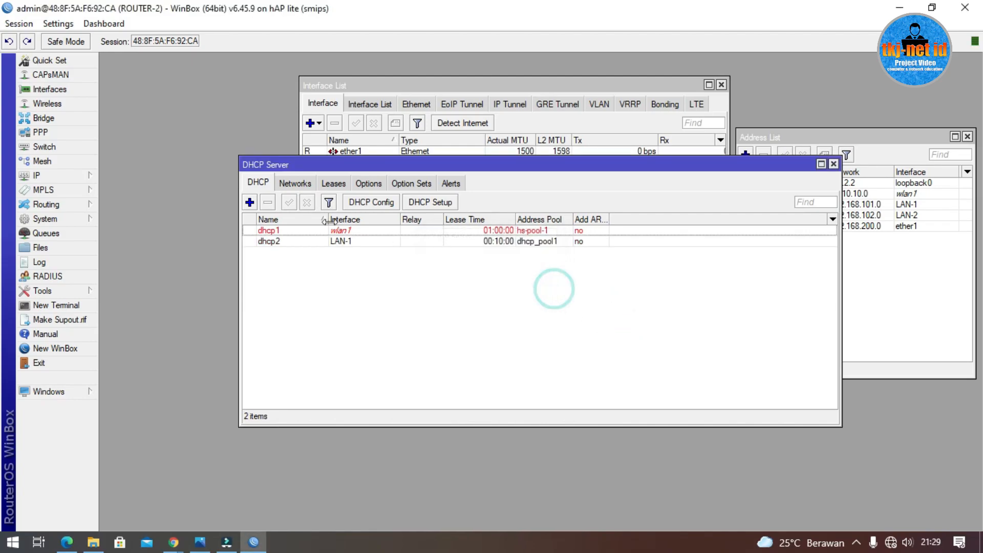
Step: Start DHCP Setup on LAN-2, accepting 192.168.102.0/24 and gateway 192.168.102.1
click(444, 203)
click(587, 291)
click(581, 312)
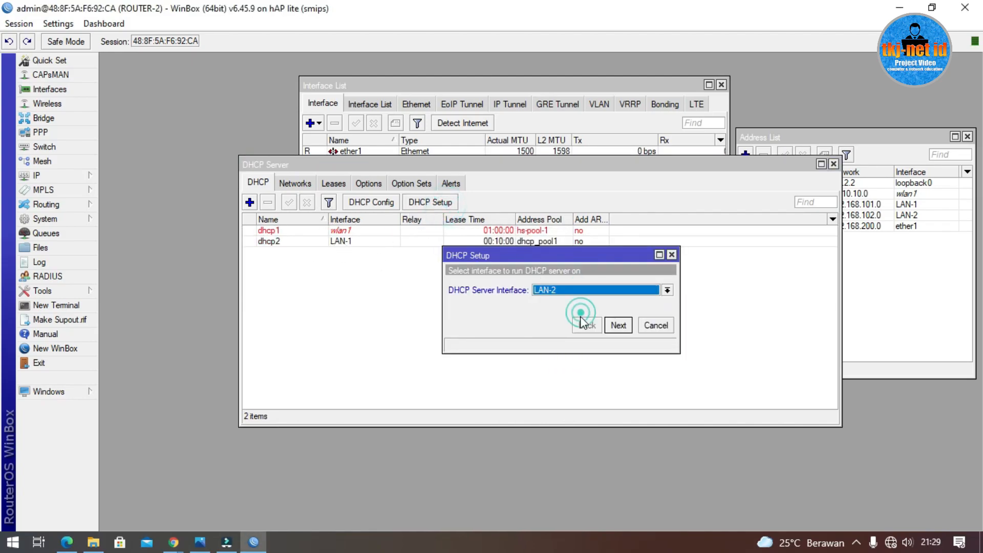
click(617, 325)
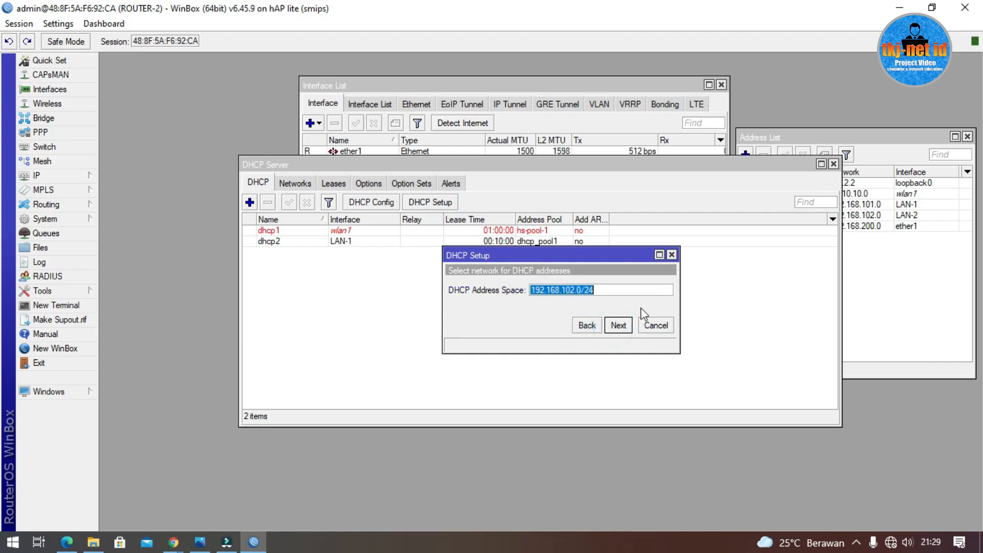
click(622, 328)
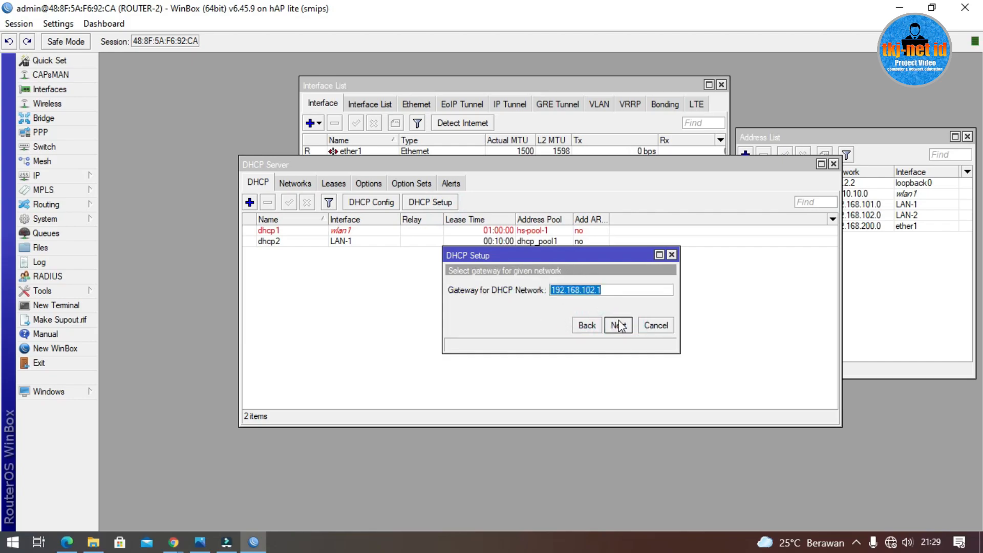
click(621, 326)
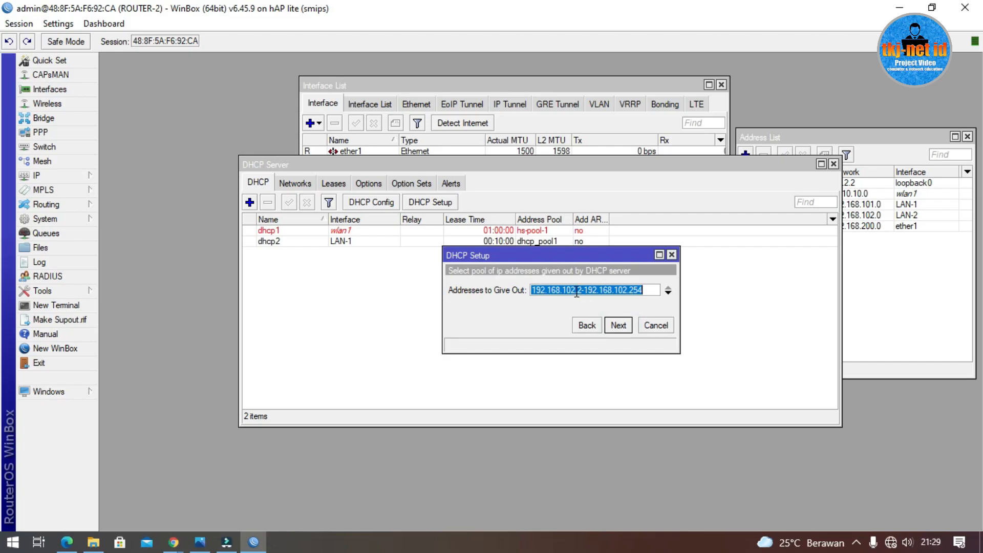
Step: Set the range to 192.168.102.10–192.168.102.100, accept DNS and lease time, and finish
click(580, 294)
key(BackSpace)
text(1)
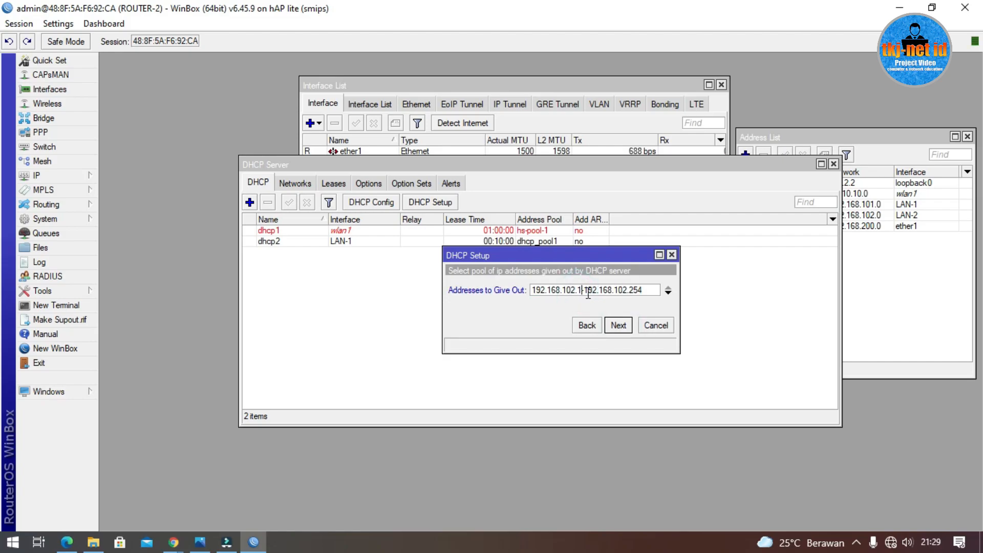
text(0)
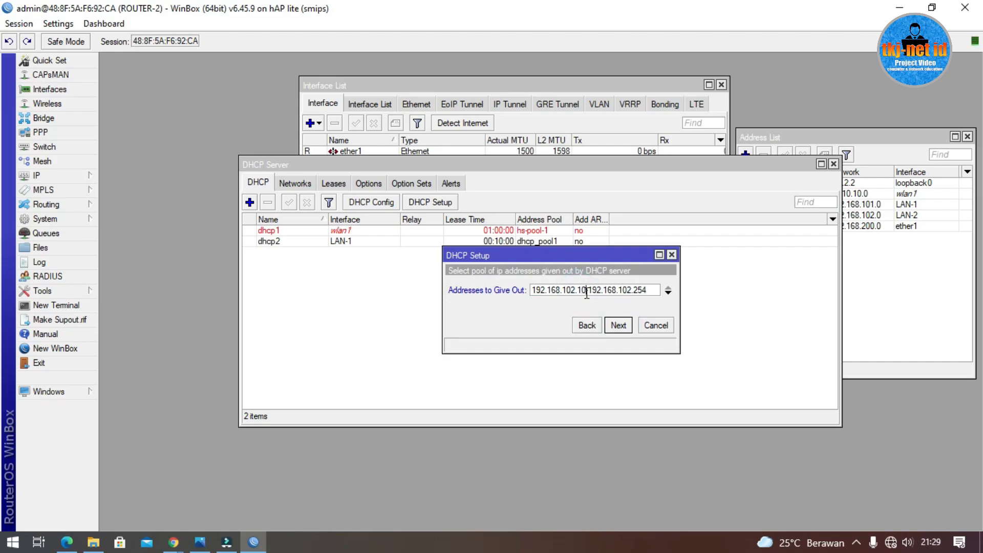
double_click(639, 289)
text(100)
click(621, 325)
click(622, 325)
click(623, 324)
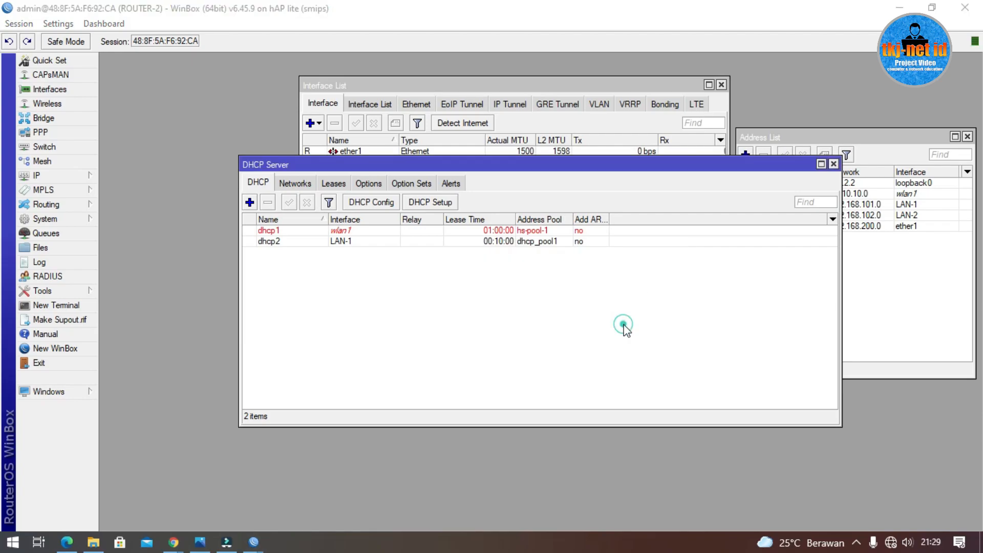
click(545, 286)
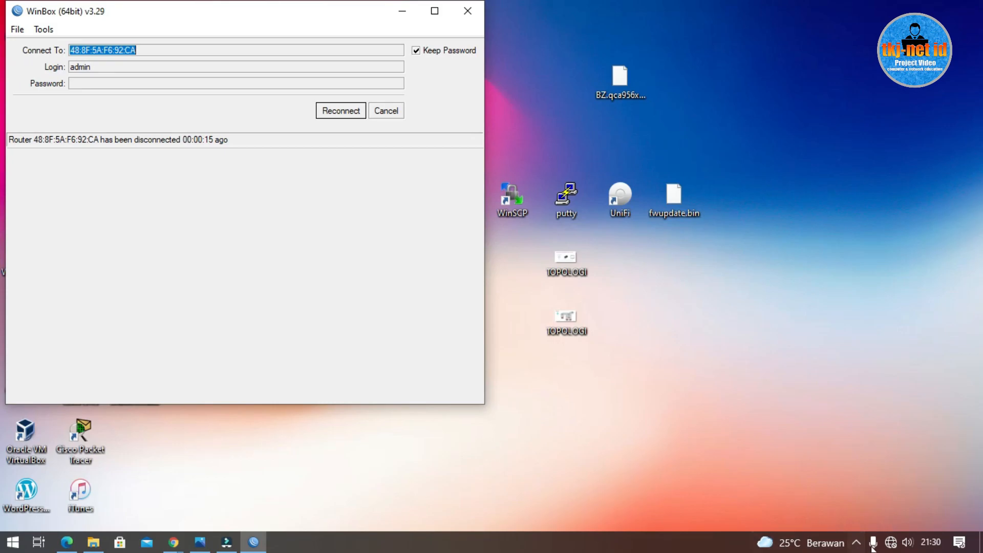
Step: Open the Ethernet adapter's IPv4 properties from Network Connections
right_click(890, 540)
click(887, 530)
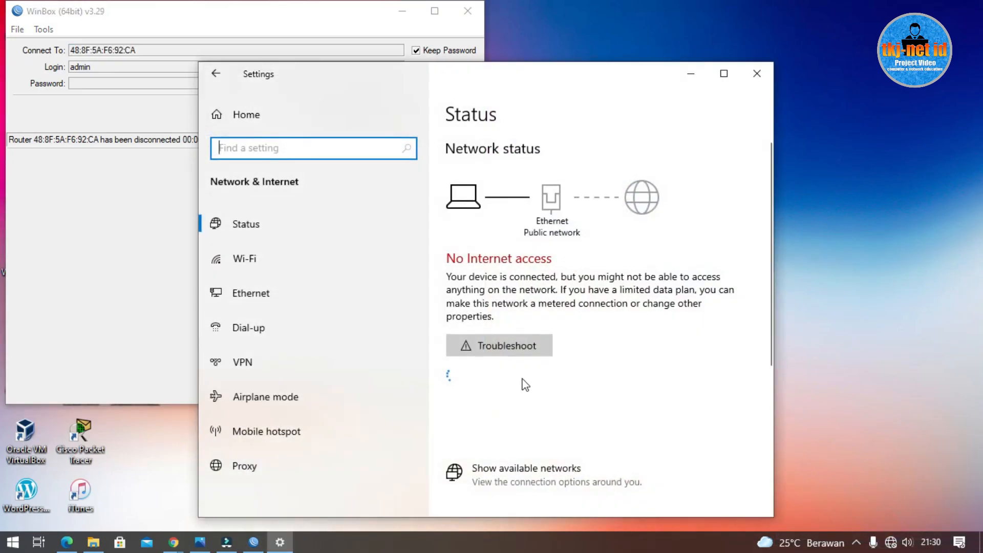
scroll(522, 383, down, 5)
click(497, 210)
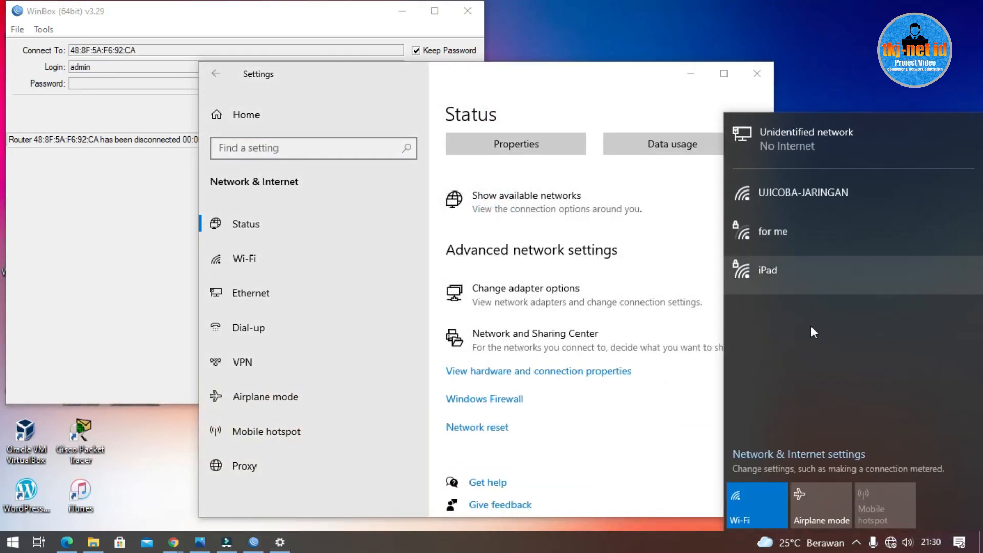
click(521, 290)
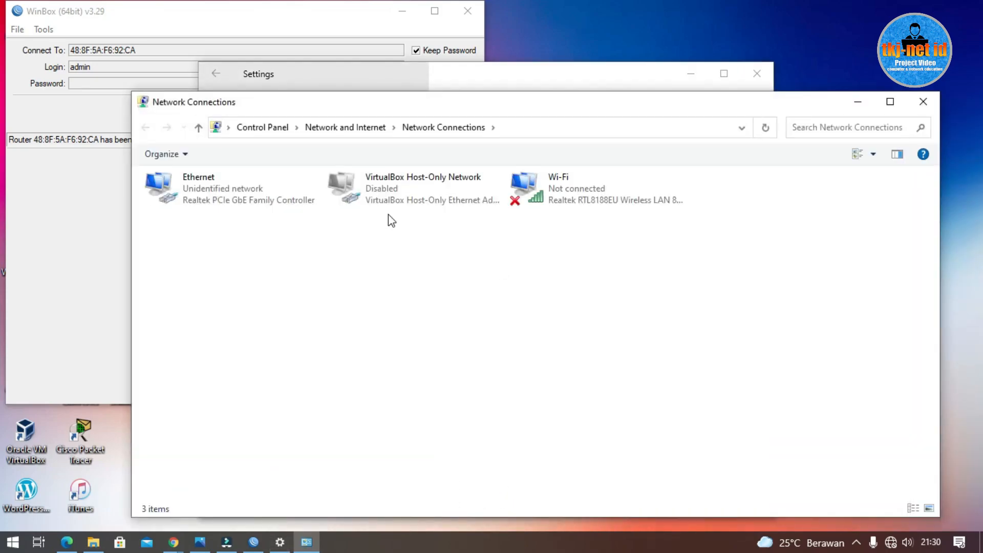
double_click(209, 188)
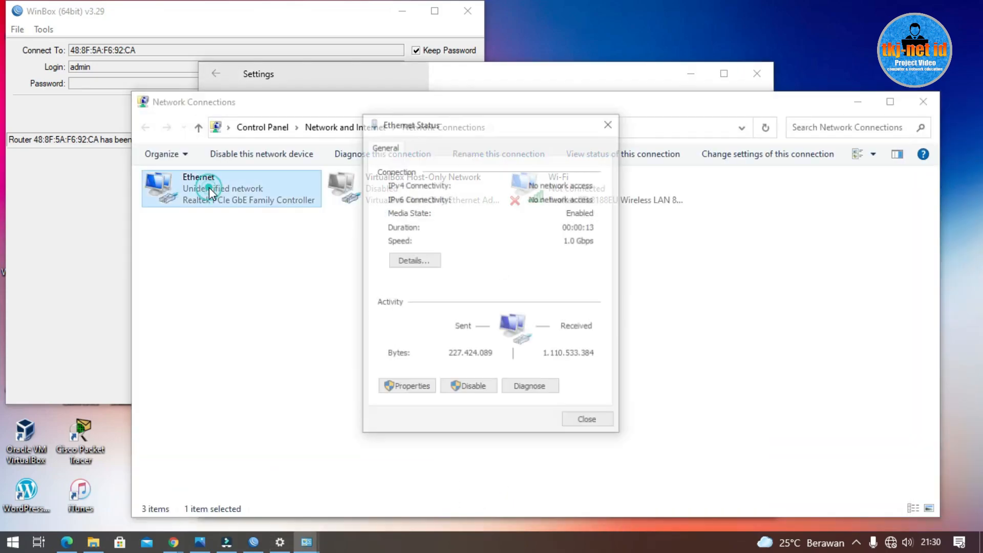
click(408, 387)
double_click(516, 301)
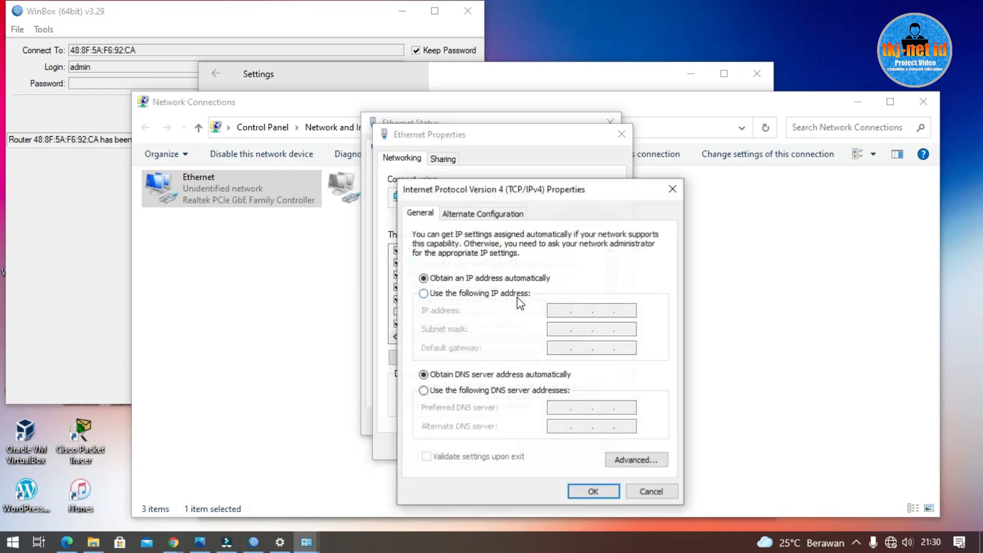
Step: Give Ethernet the static address 192.168.88.2 with mask 255.255.255.0 and save
click(469, 293)
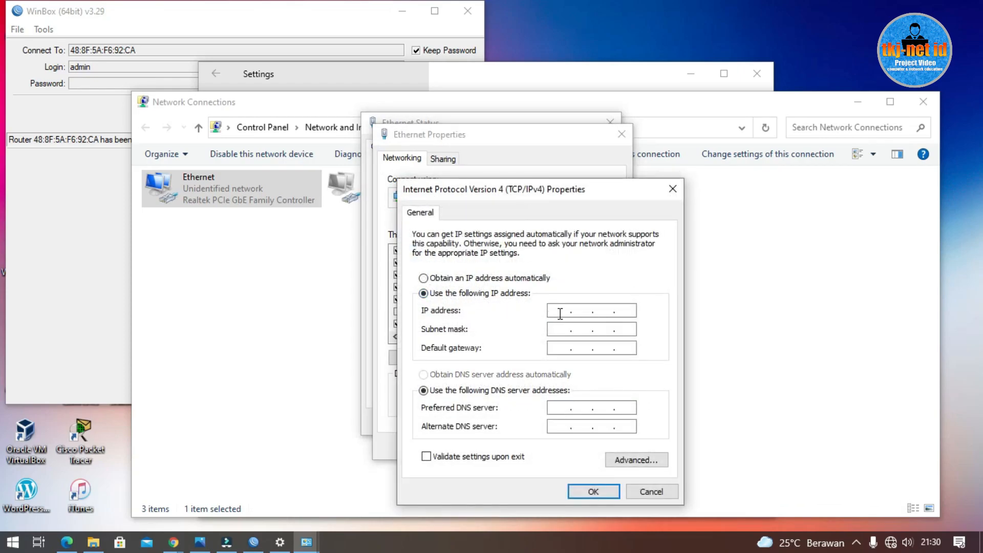
text(19216888.1)
key(BackSpace)
text(2)
click(574, 327)
click(593, 491)
click(543, 451)
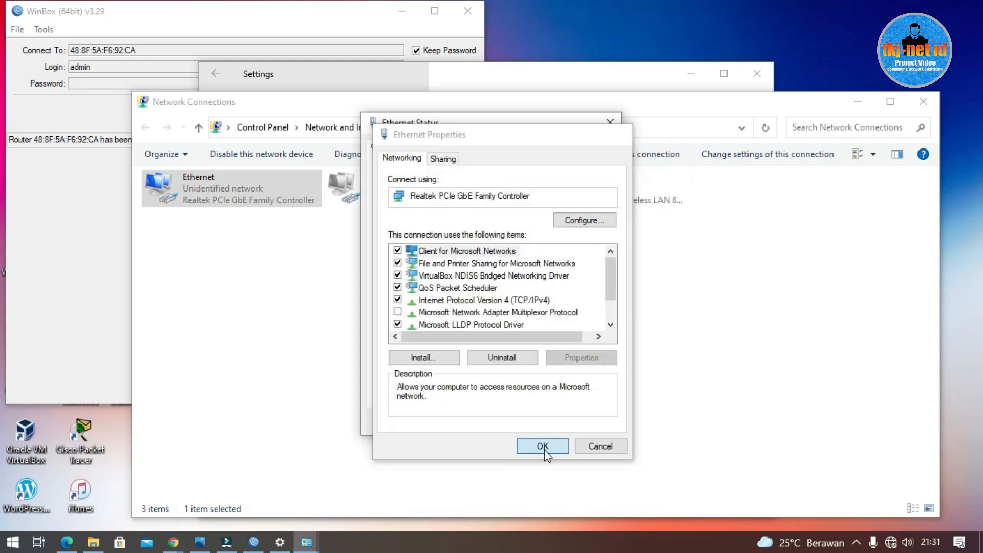
click(586, 425)
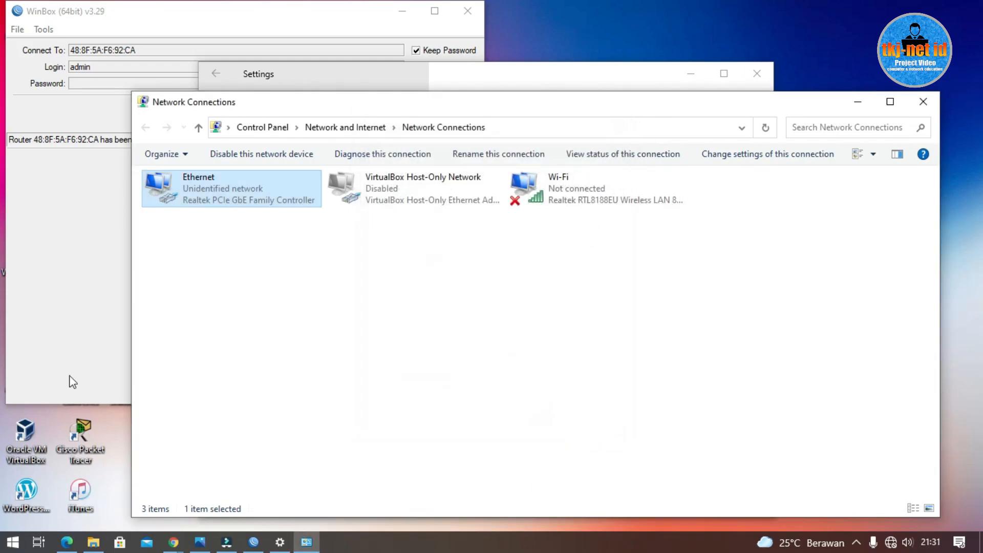
Step: Return to Edge, dismiss the password-saving prompt, and select the address bar
click(67, 541)
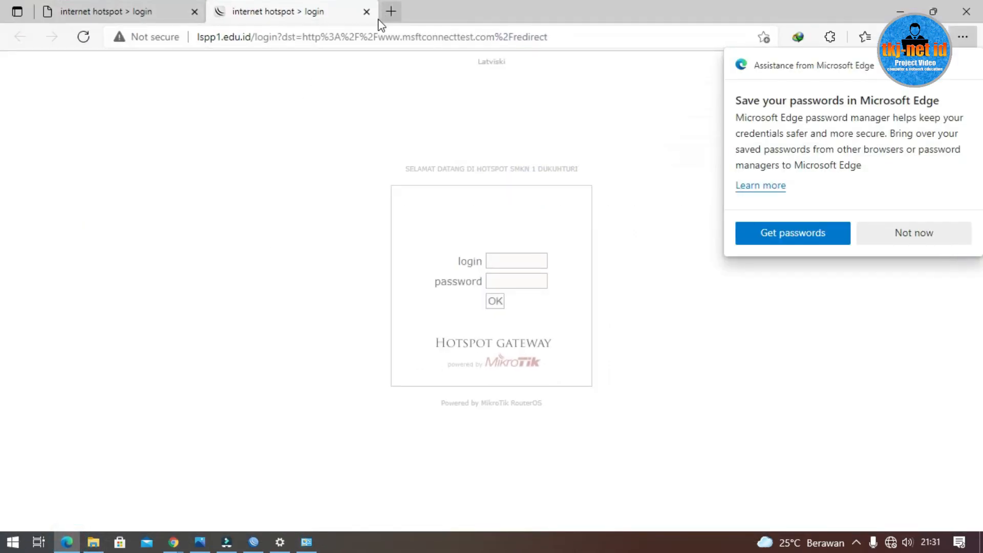
click(890, 232)
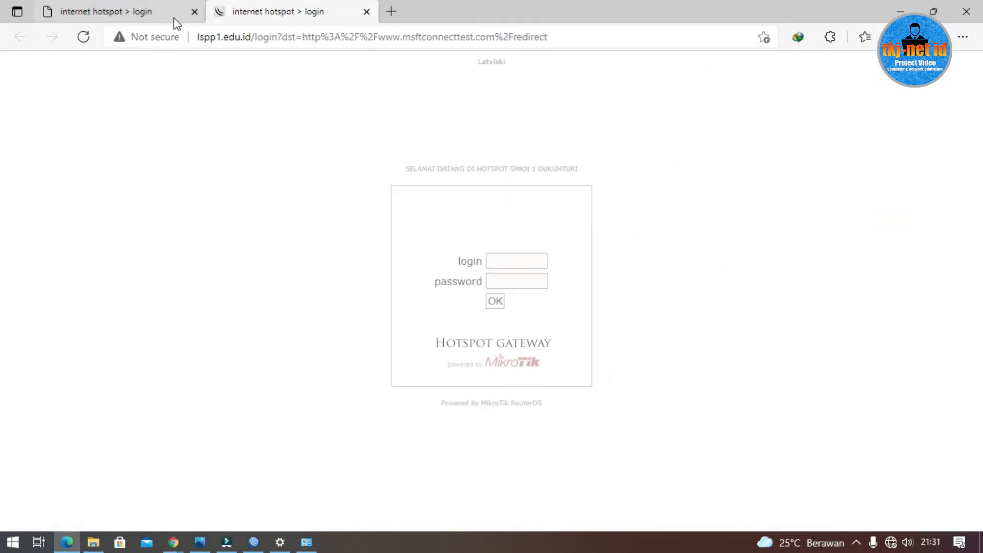
click(364, 41)
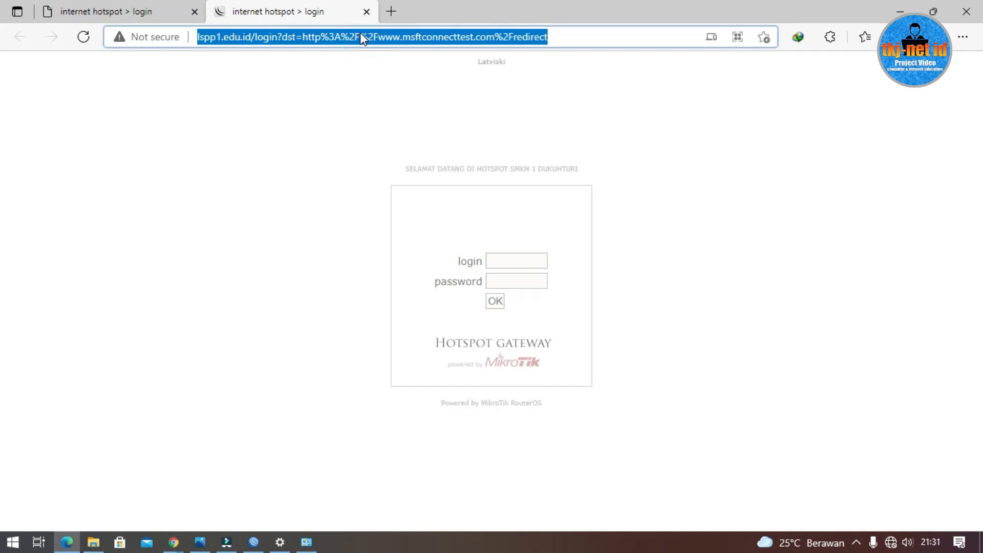
Step: Load the switch at 192.168.88.1 in Edge and sign in with the switch username
text(192.16)
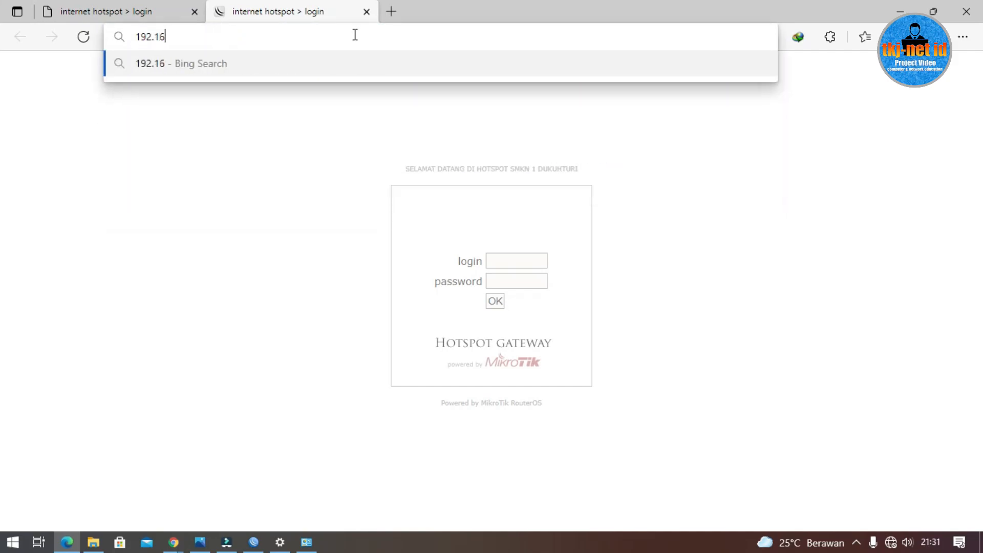
text(8.88)
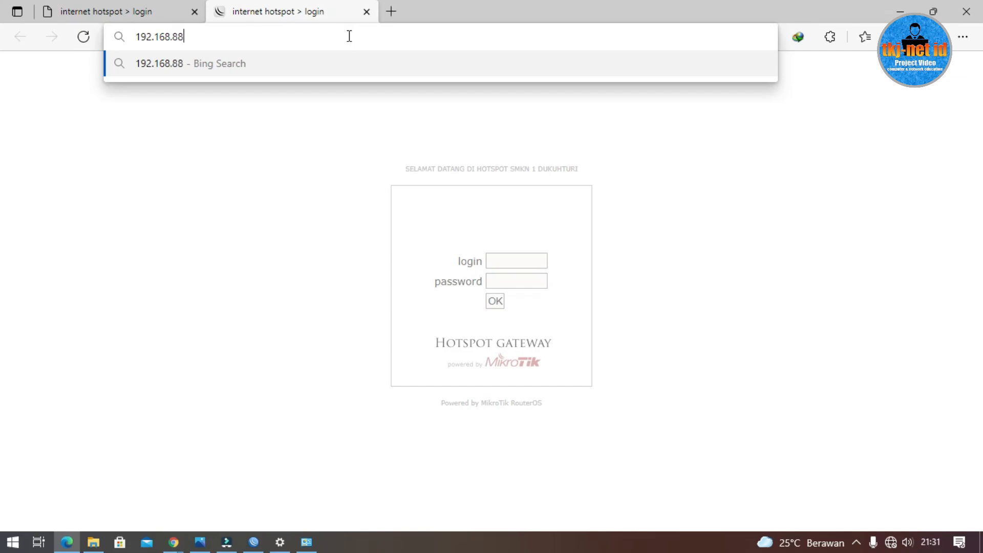
text(.1)
key(Return)
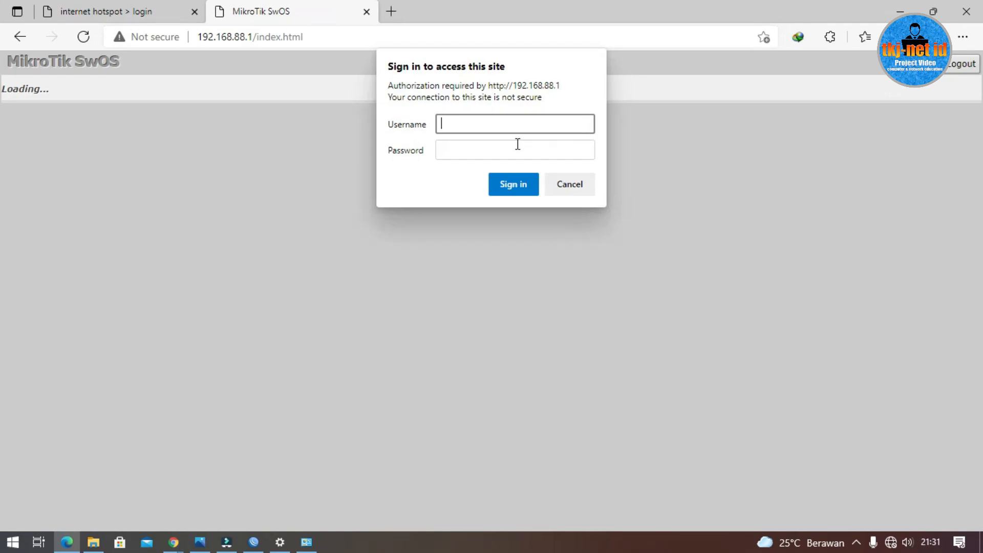
text(admin)
click(511, 188)
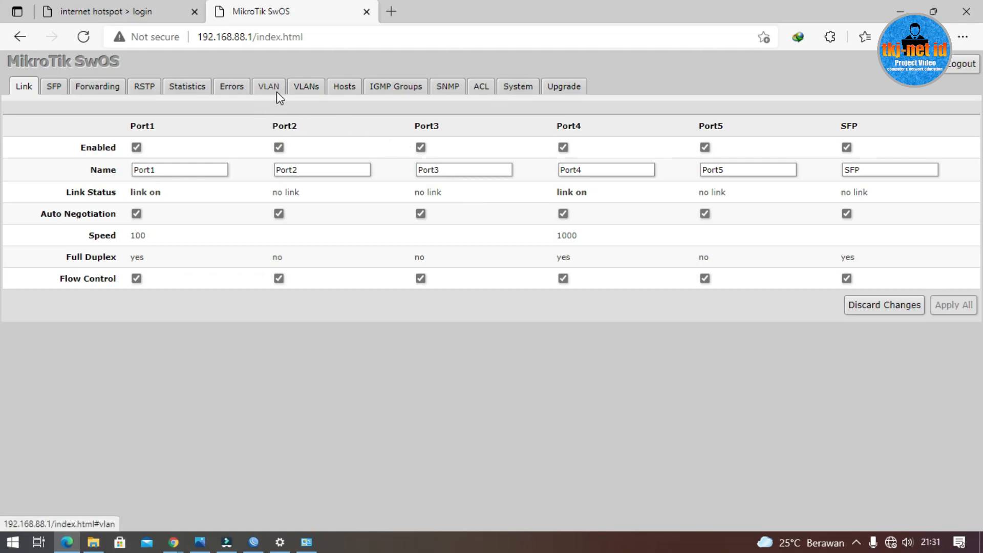
Step: On the VLAN tab, set Port1 to only tagged and Ports 2–3 to only untagged receive
click(265, 86)
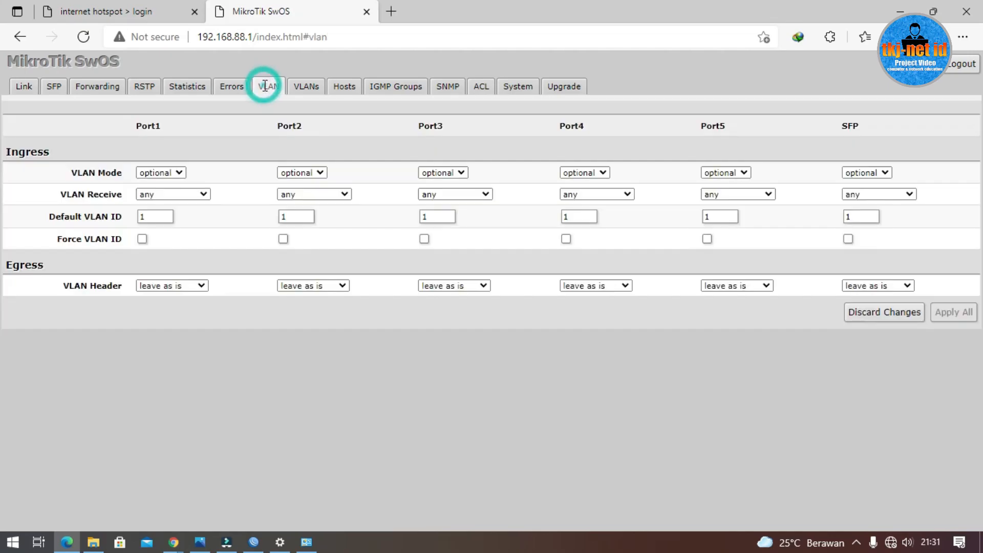
click(201, 193)
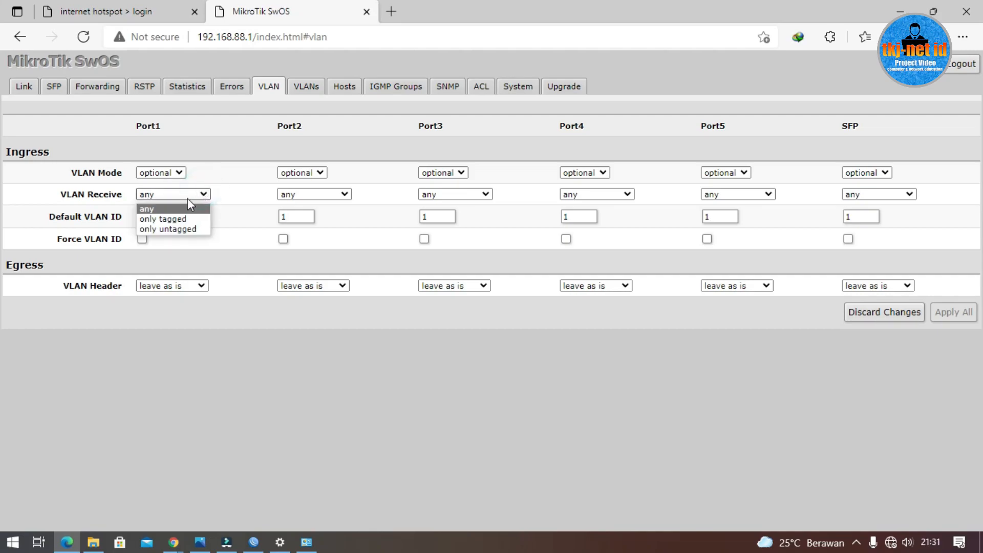
click(182, 220)
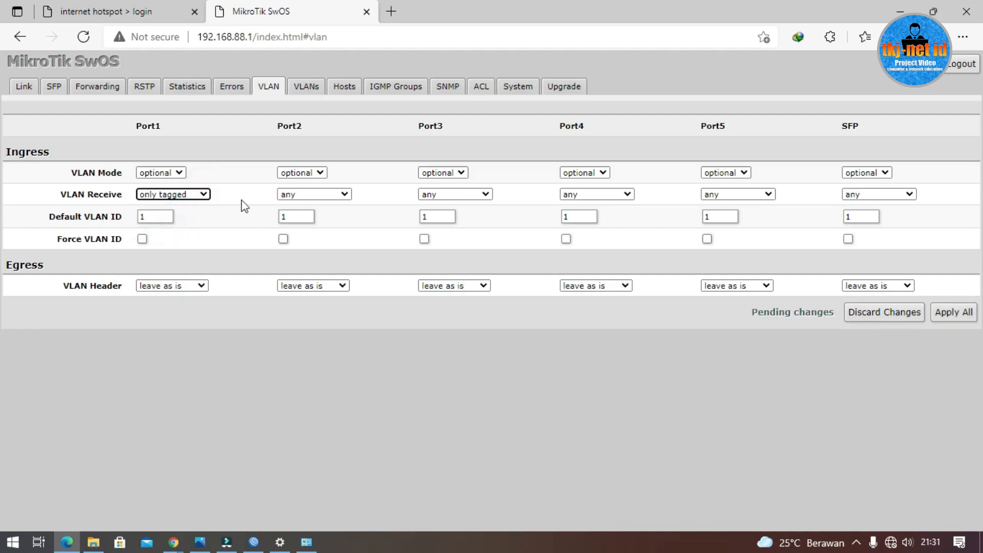
click(317, 195)
click(319, 228)
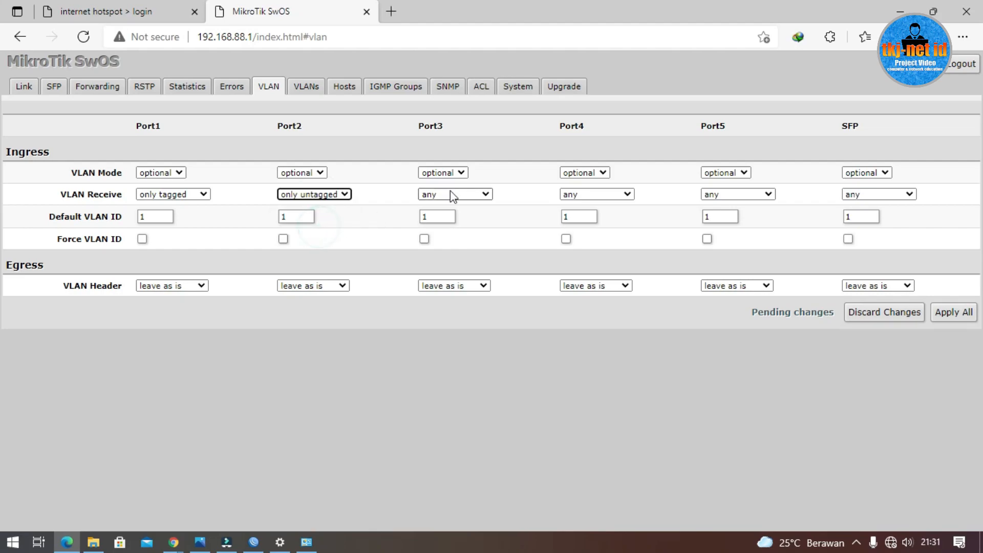
click(473, 199)
click(463, 229)
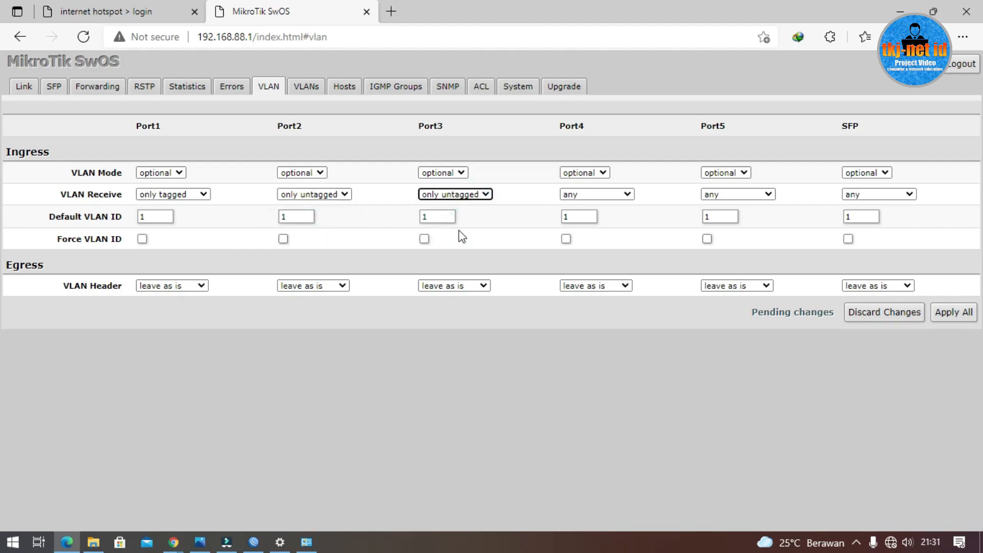
Step: Set Port2's default VLAN ID to 100 and Port3's to 200, leaving Port1 at 1
double_click(156, 216)
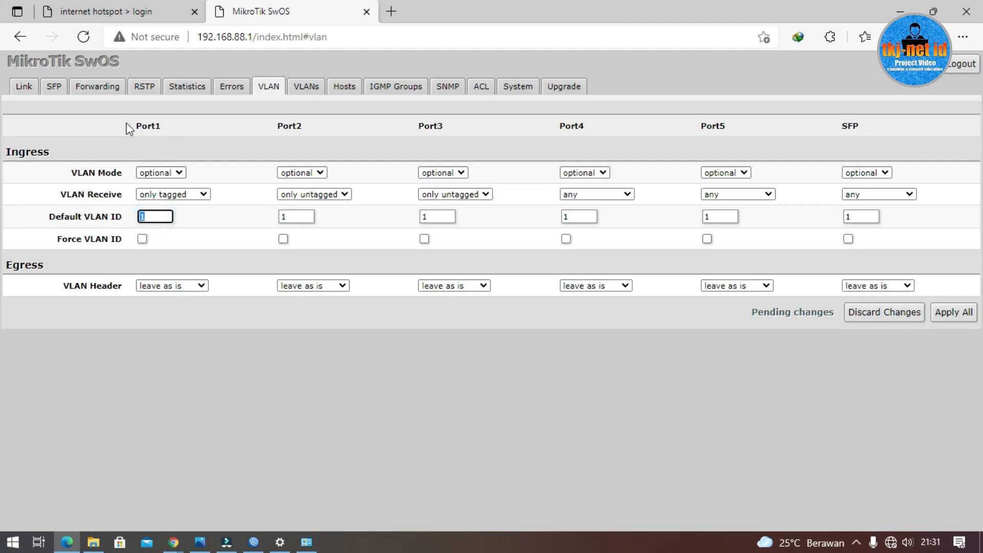
click(163, 217)
click(290, 218)
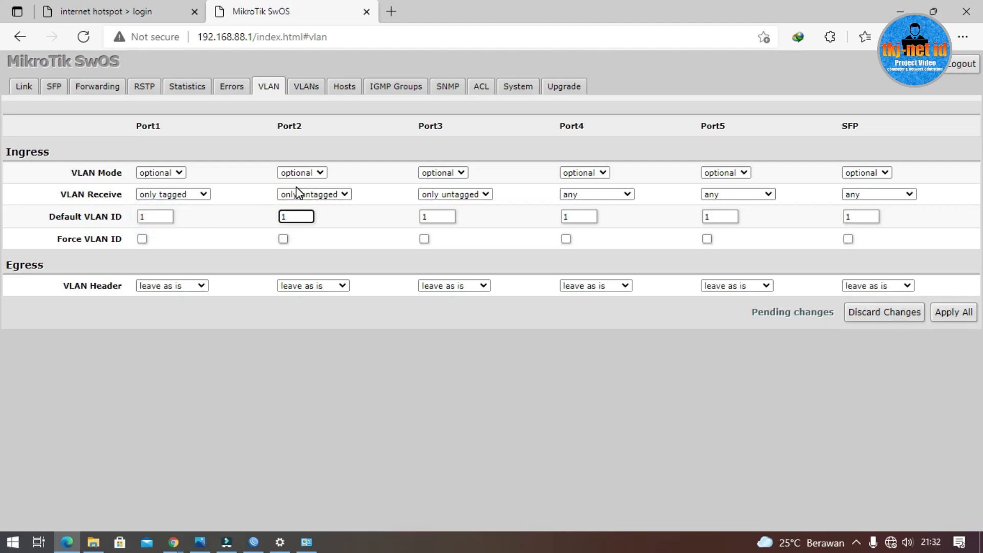
text(00)
click(432, 217)
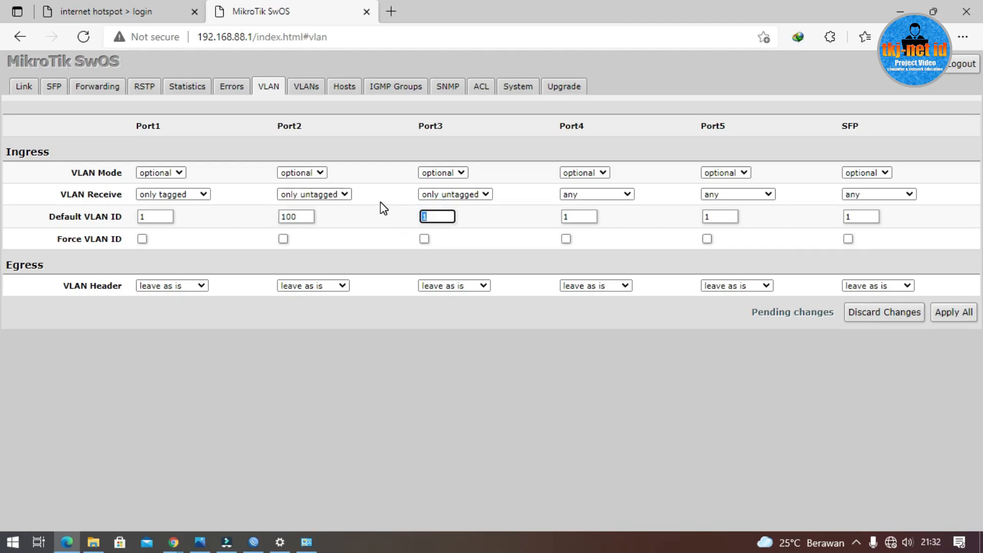
key(BackSpace)
text(200)
click(207, 543)
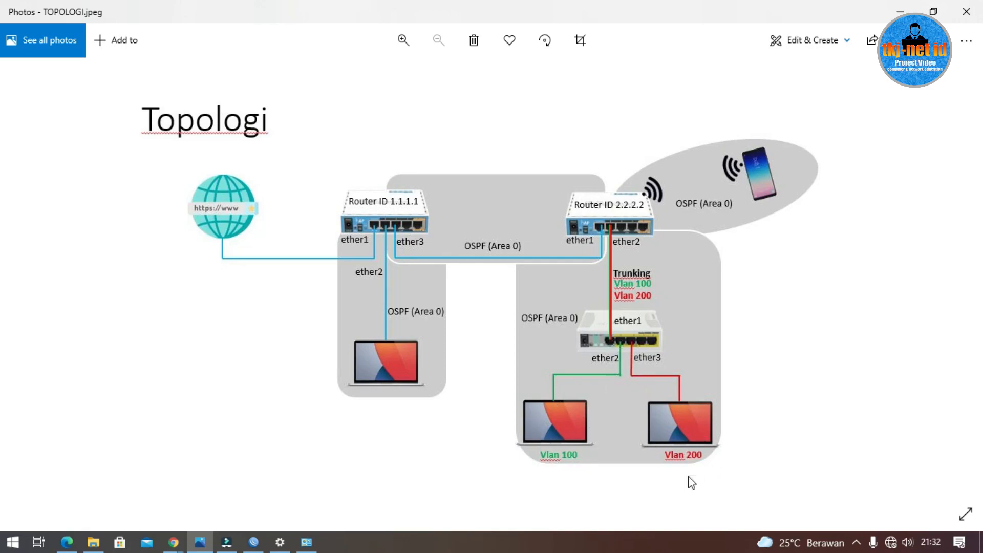
Step: Apply the pending port VLAN changes and append VLAN entries with IDs 100 and 200
click(902, 11)
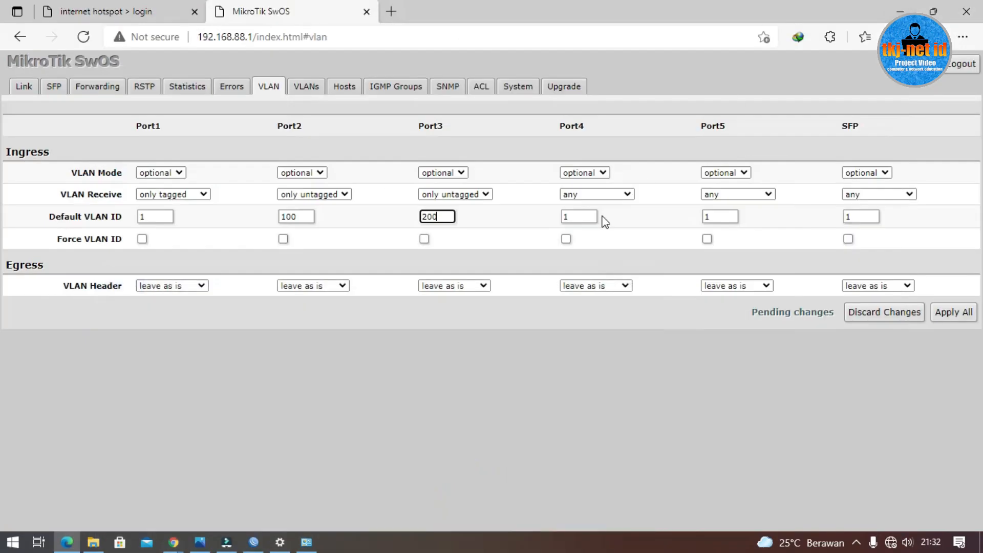
click(954, 319)
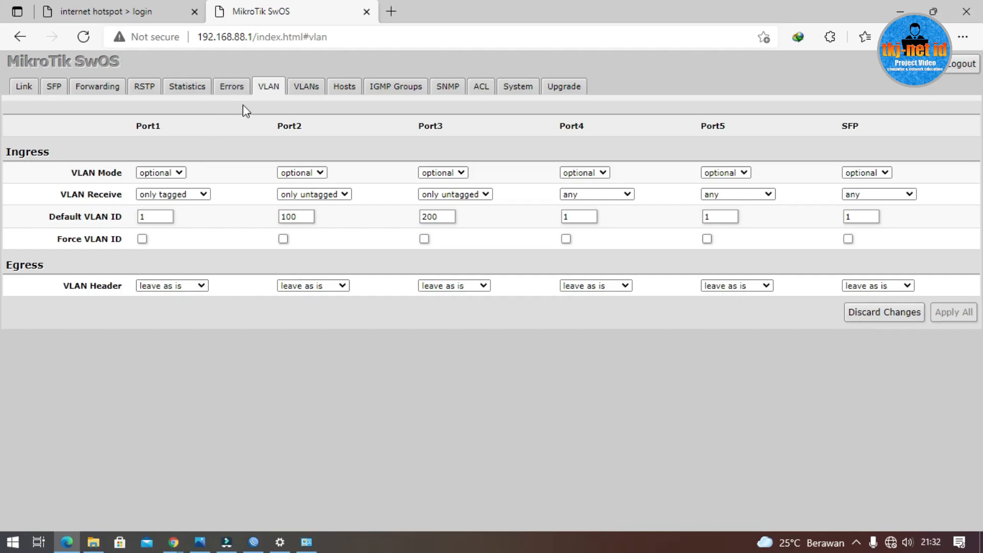
click(298, 91)
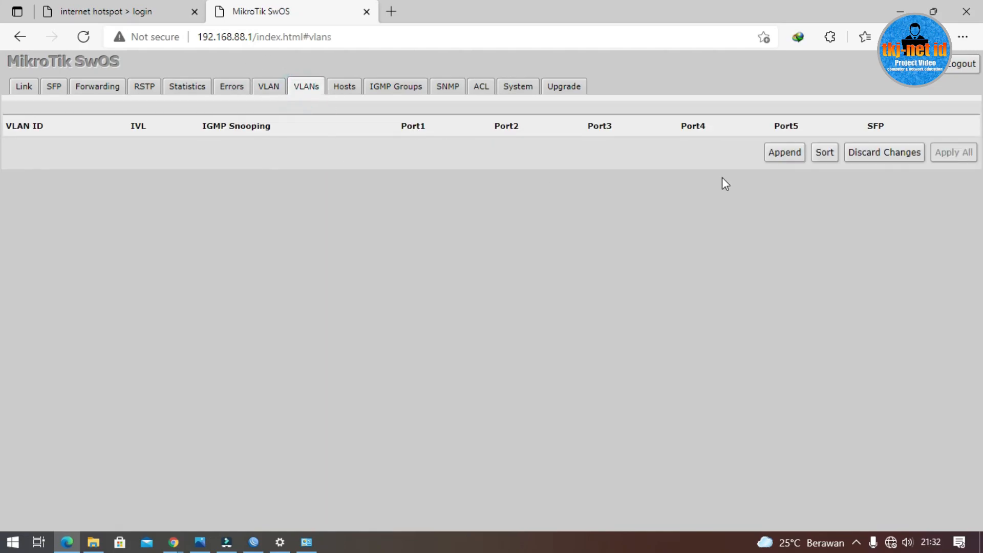
click(789, 164)
click(782, 178)
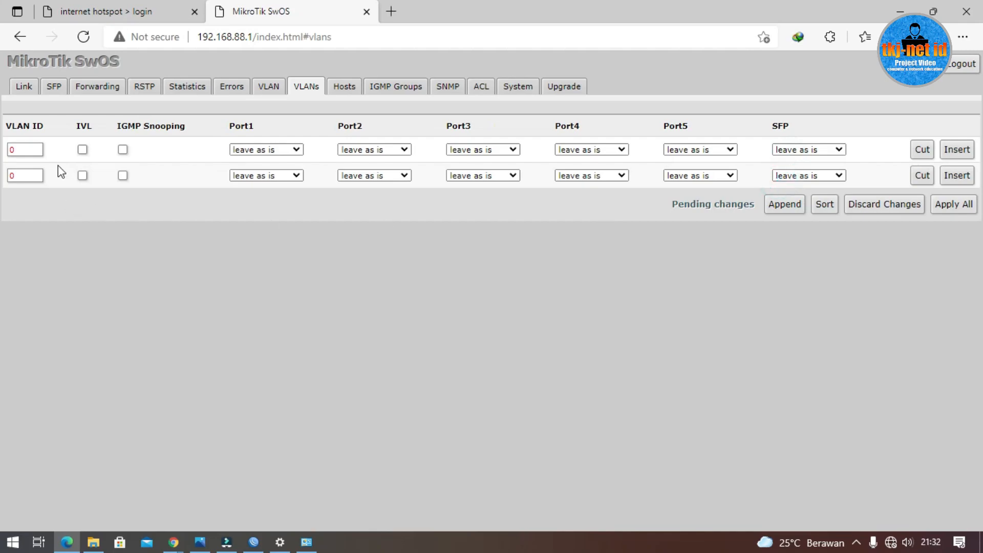
click(32, 149)
key(BackSpace)
text(100)
click(37, 175)
key(BackSpace)
text(200)
Step: Tag Port1 on VLANs 100 and 200, strip Port2 on 100 and Port3 on 200, then apply
click(292, 150)
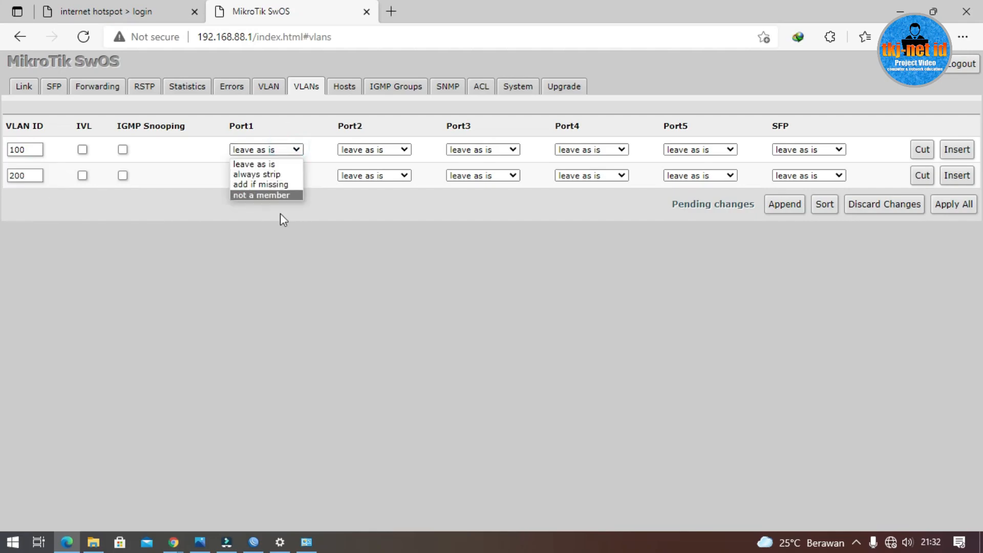
click(287, 240)
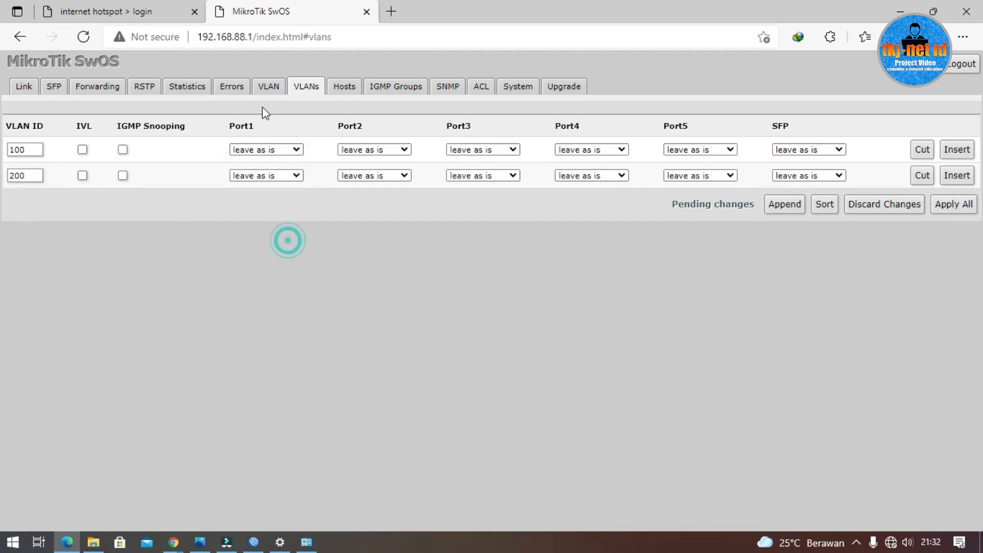
click(295, 150)
click(295, 190)
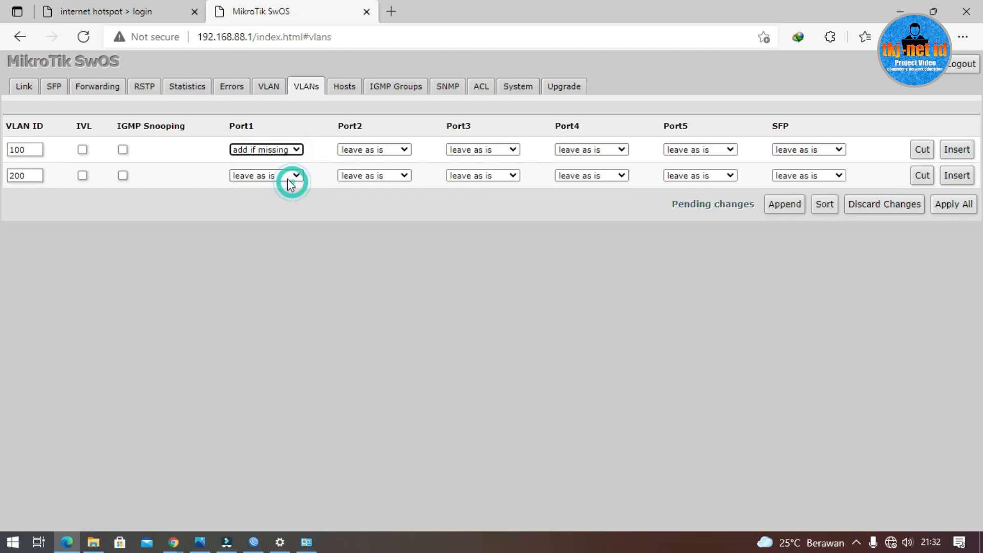
click(288, 175)
click(282, 210)
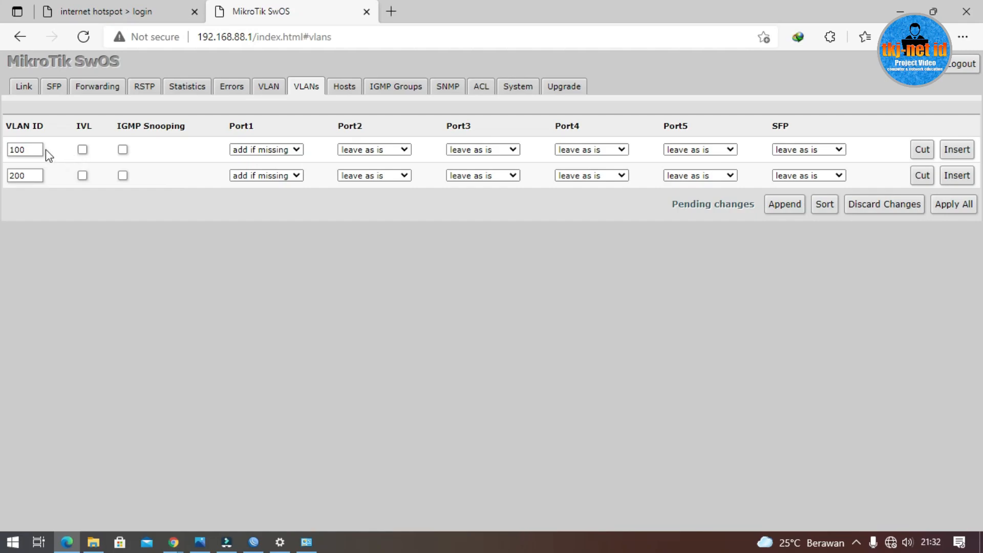
click(317, 290)
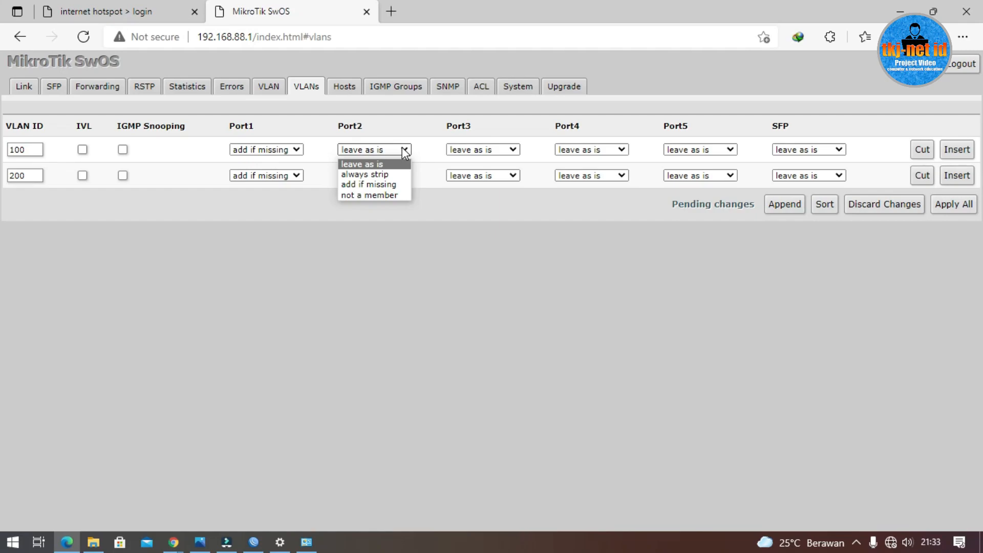
click(392, 174)
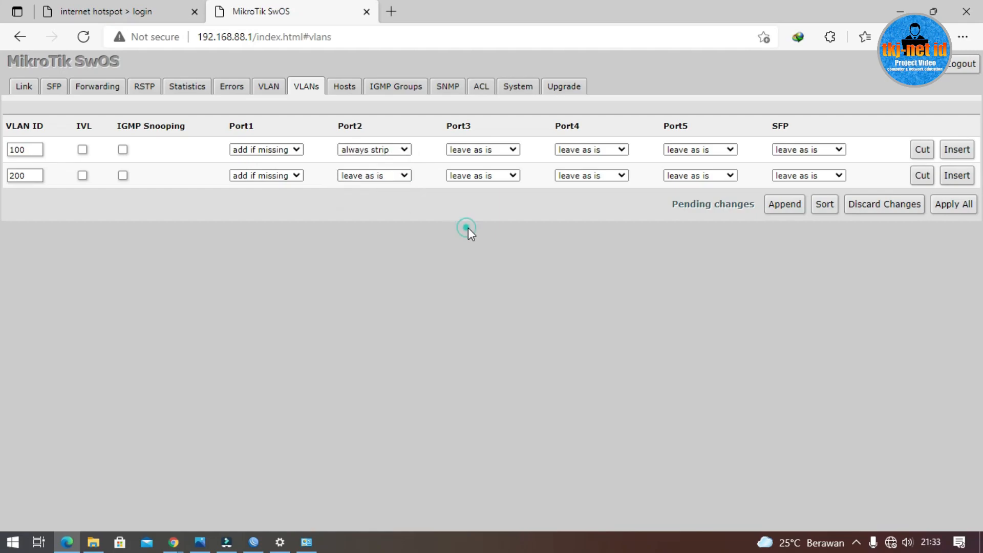
click(483, 179)
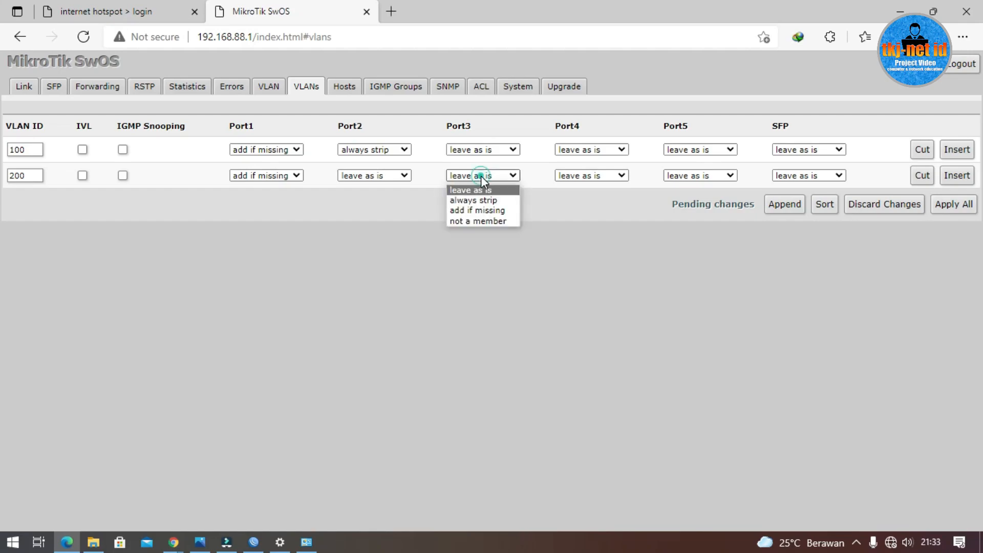
click(491, 201)
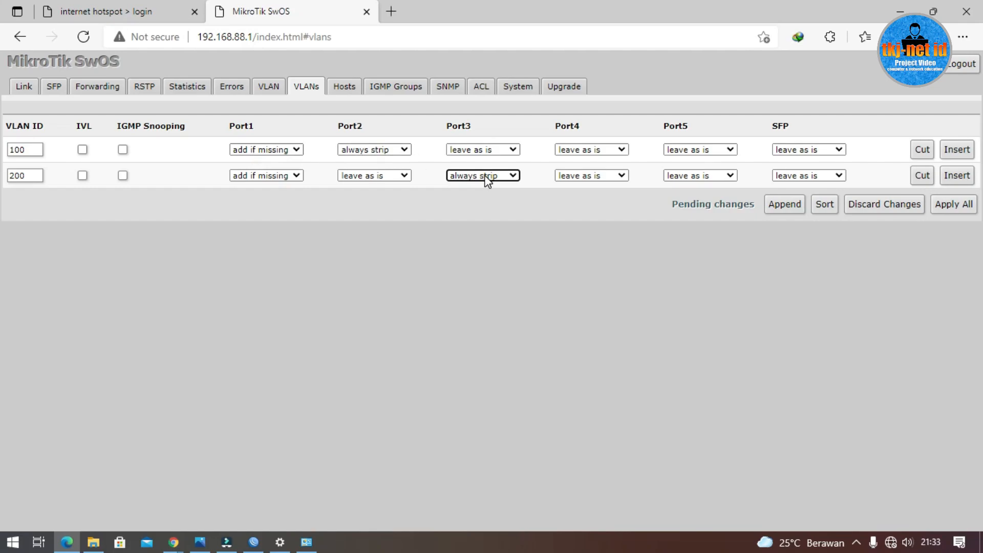
click(955, 210)
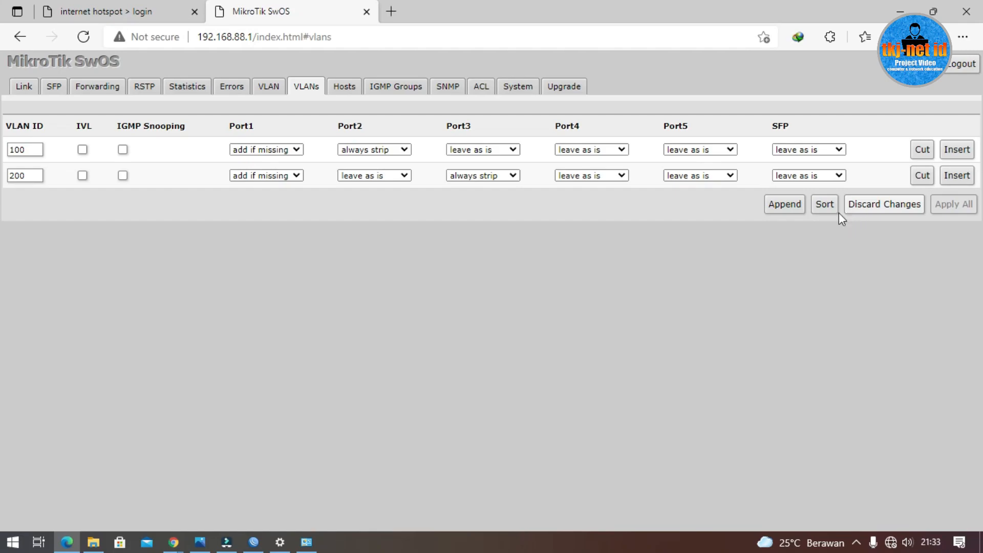
Step: Switch Ethernet's IPv4 settings to obtain the IP address and DNS servers automatically
click(366, 12)
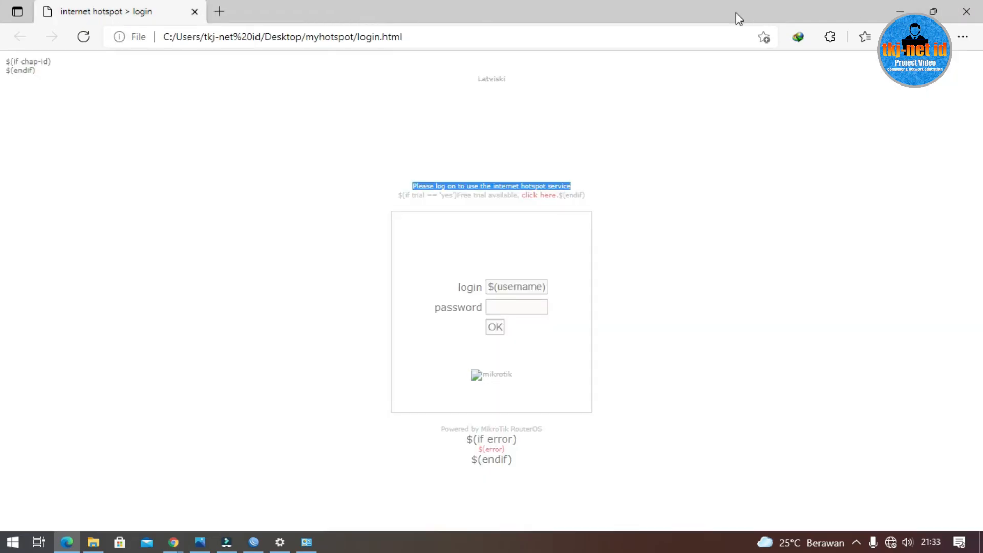
click(895, 9)
double_click(274, 181)
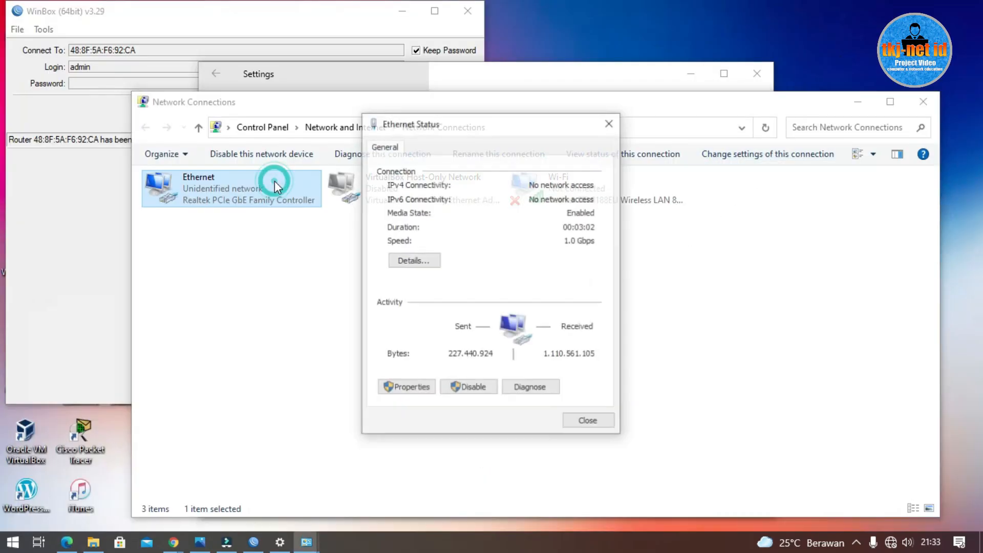
click(401, 388)
double_click(502, 301)
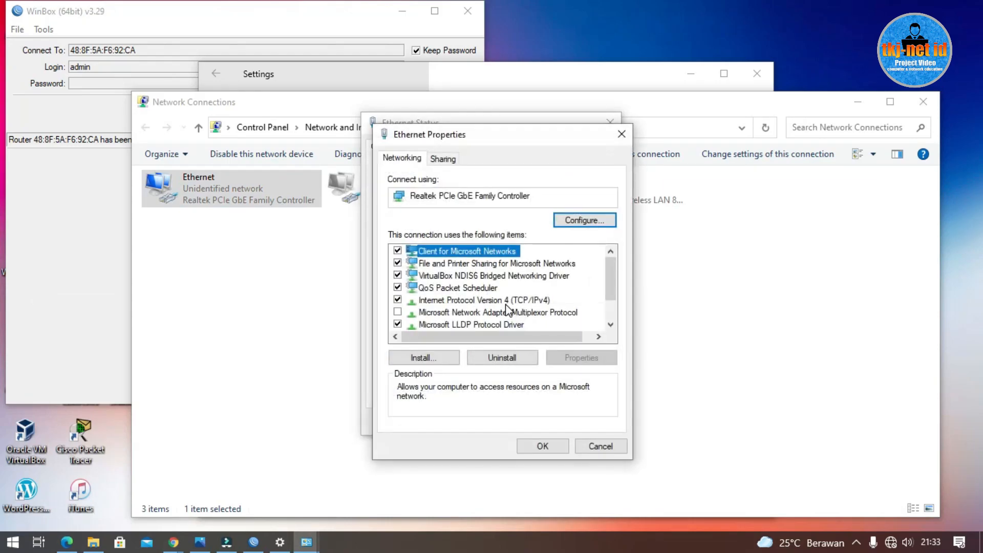
click(484, 279)
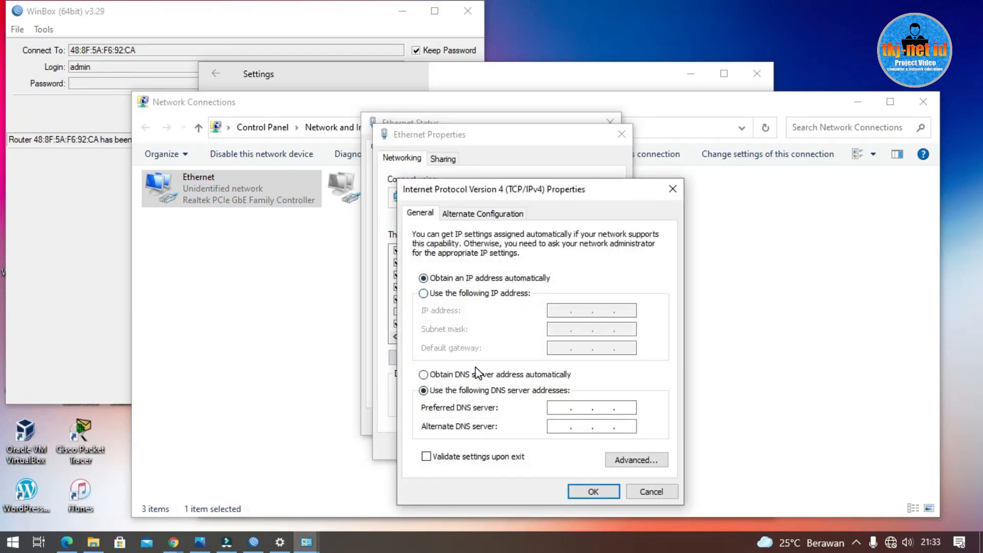
click(476, 374)
click(593, 492)
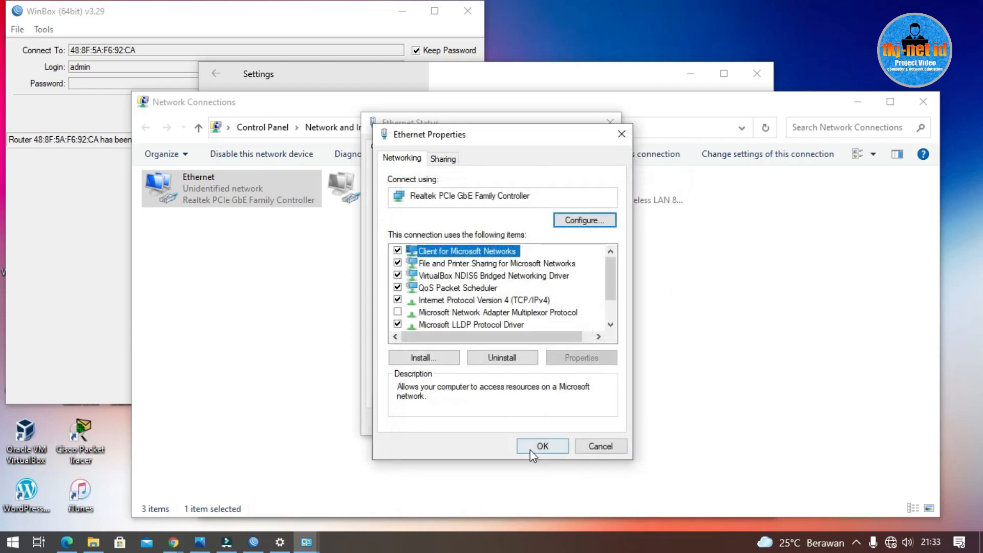
click(535, 446)
click(588, 420)
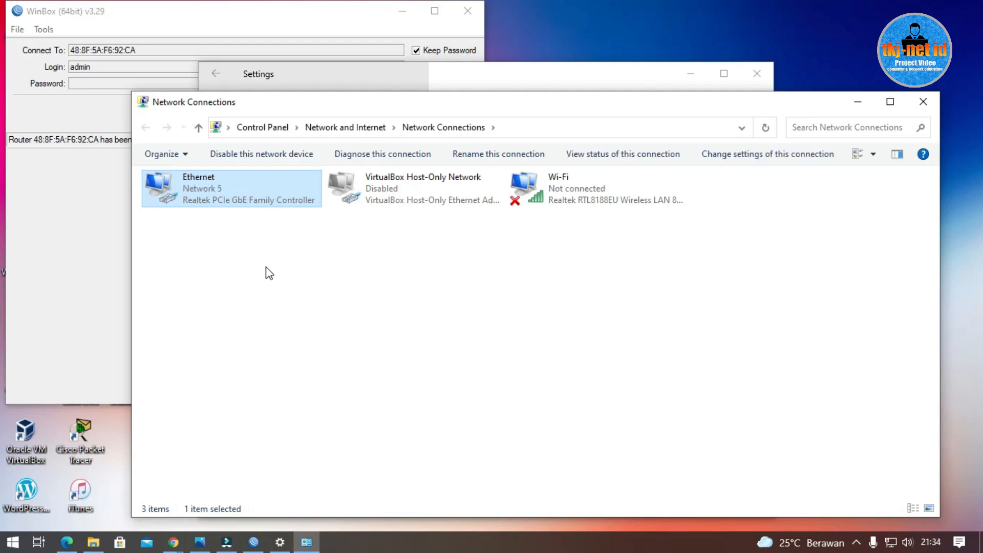
double_click(234, 203)
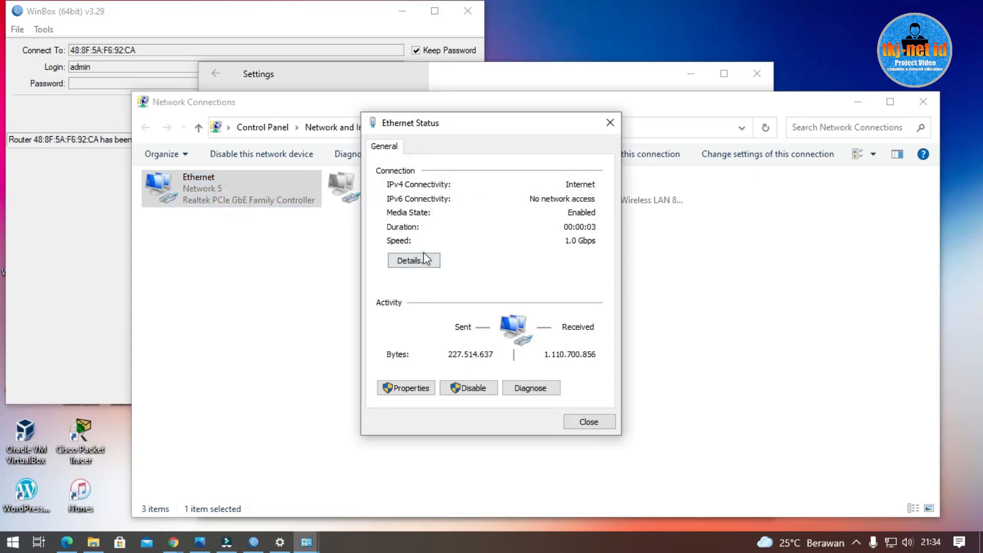
click(423, 254)
click(522, 253)
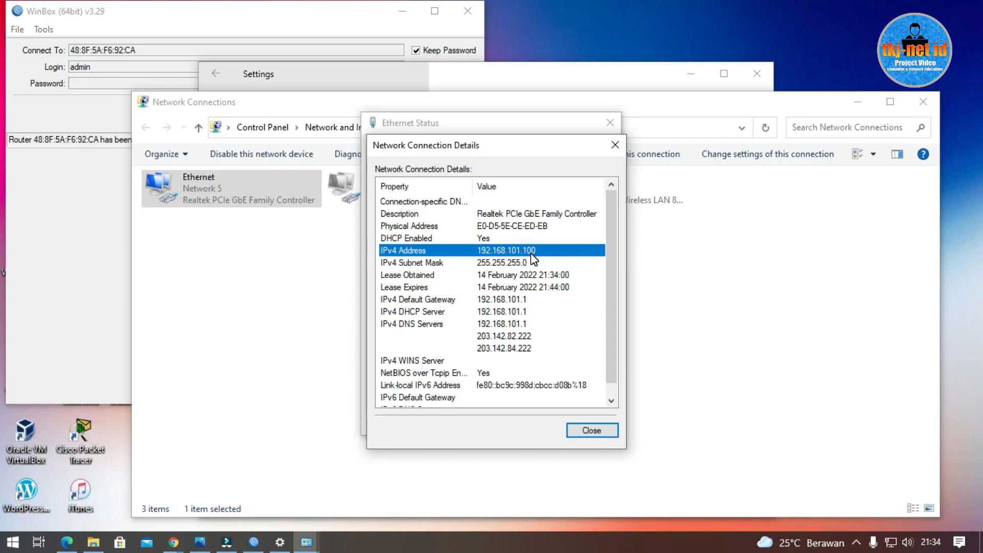
click(616, 145)
click(611, 123)
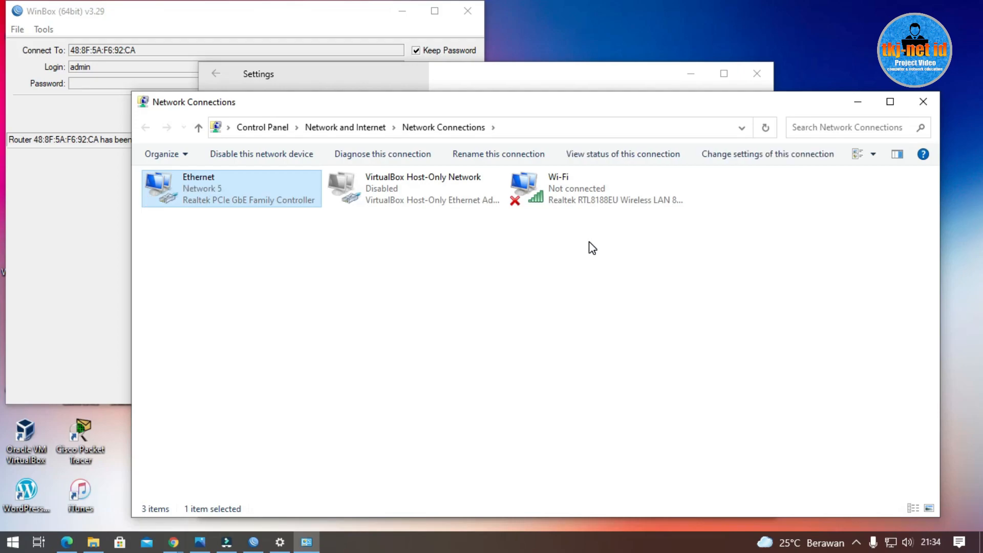
Step: Check the Ethernet details show 192.168.102.100 leased from DHCP server 192.168.102.1, then reopen TOPOLOGI.jpeg
double_click(251, 198)
click(409, 384)
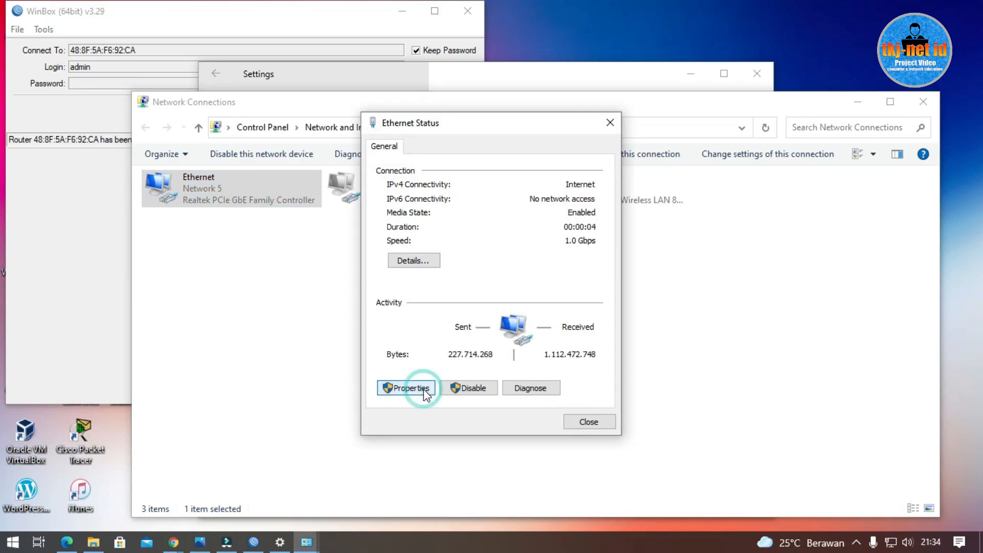
click(621, 134)
click(433, 263)
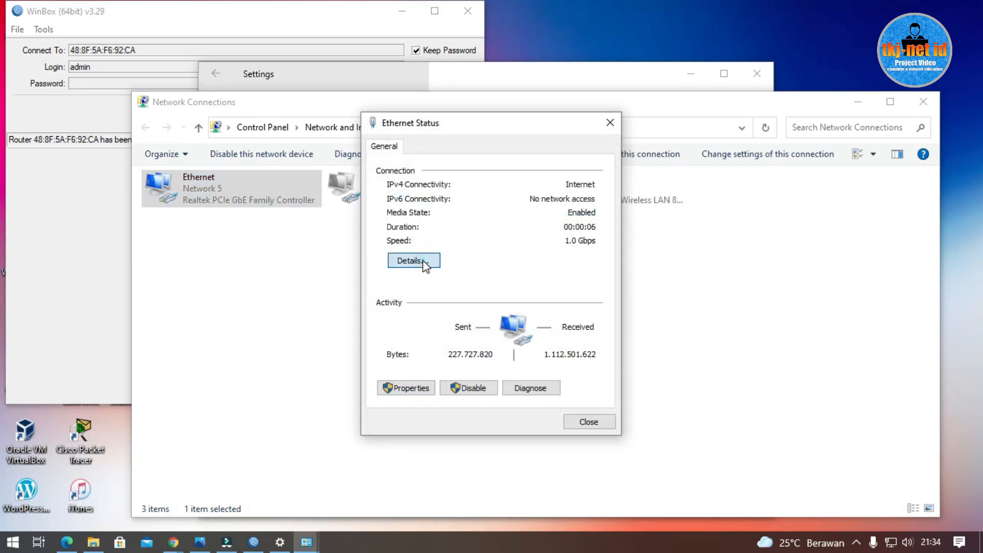
click(515, 249)
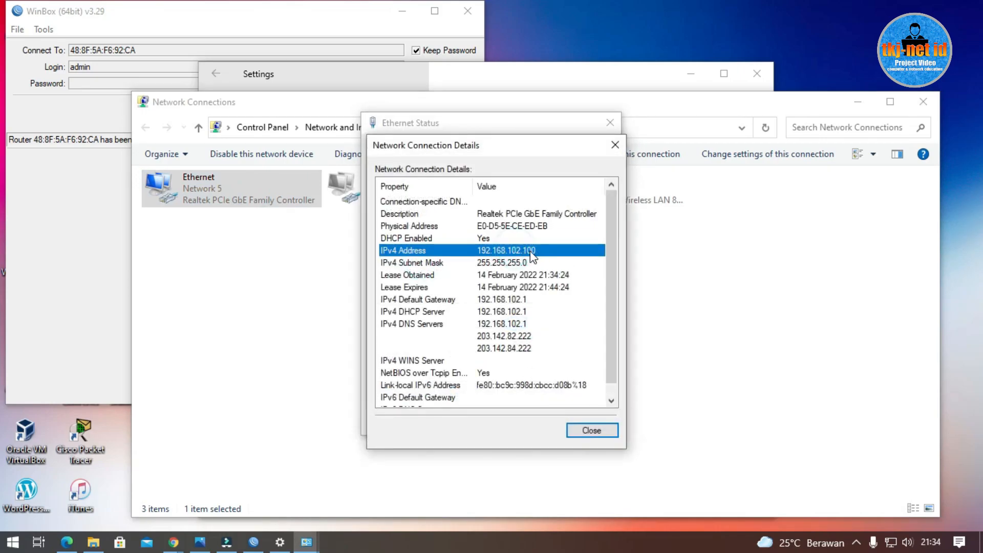
click(526, 310)
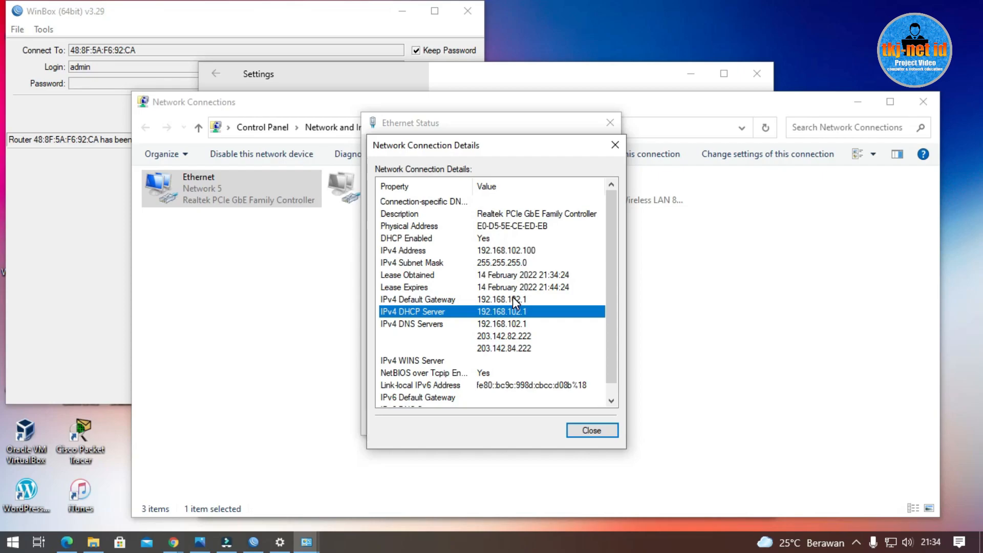
click(615, 148)
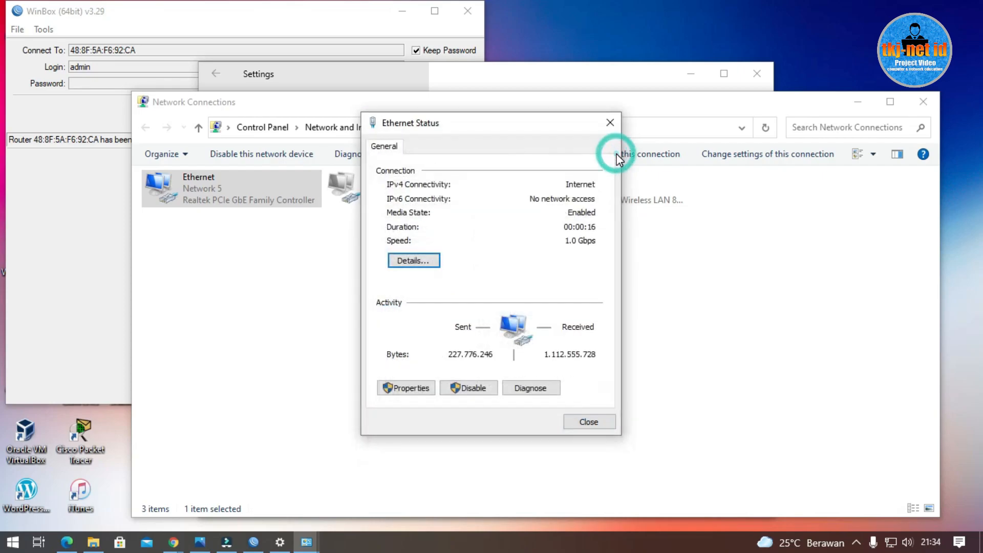
click(613, 125)
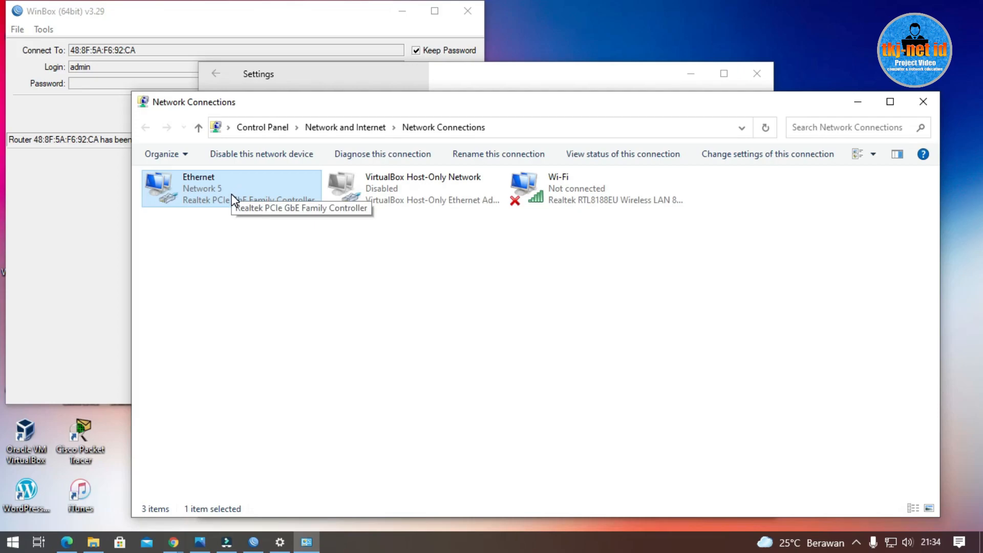
click(200, 541)
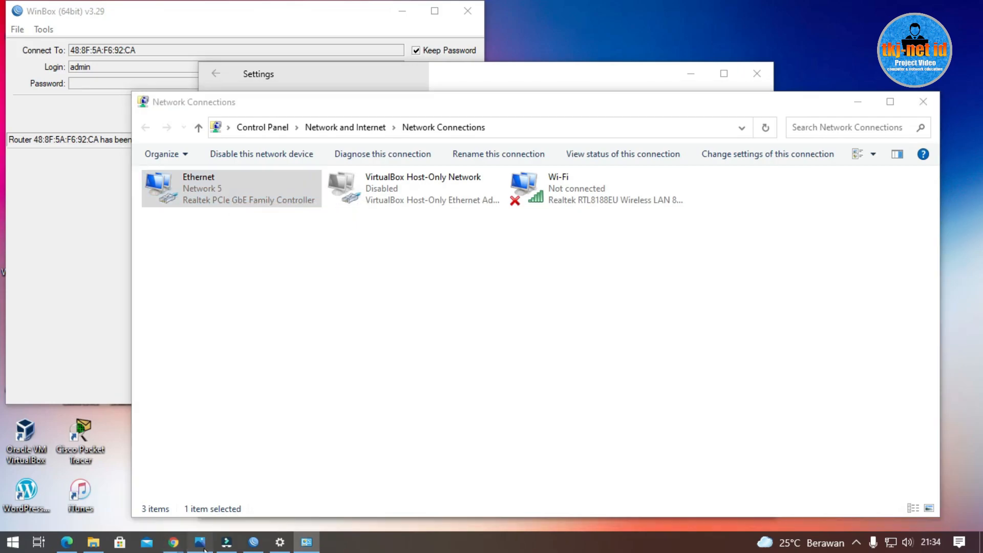
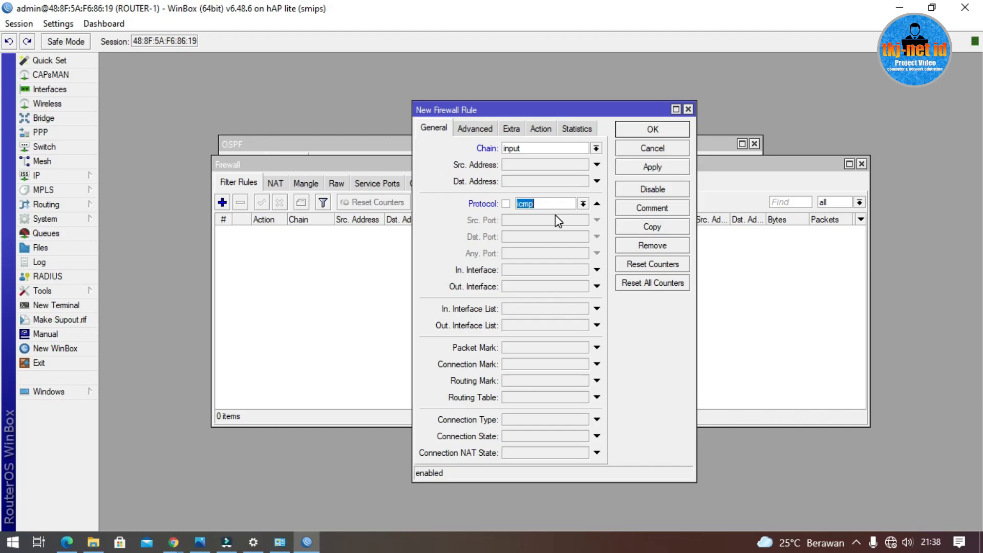
Step: Check the topology diagram, then move the unsaved rule dialog aside in WinBox
click(200, 541)
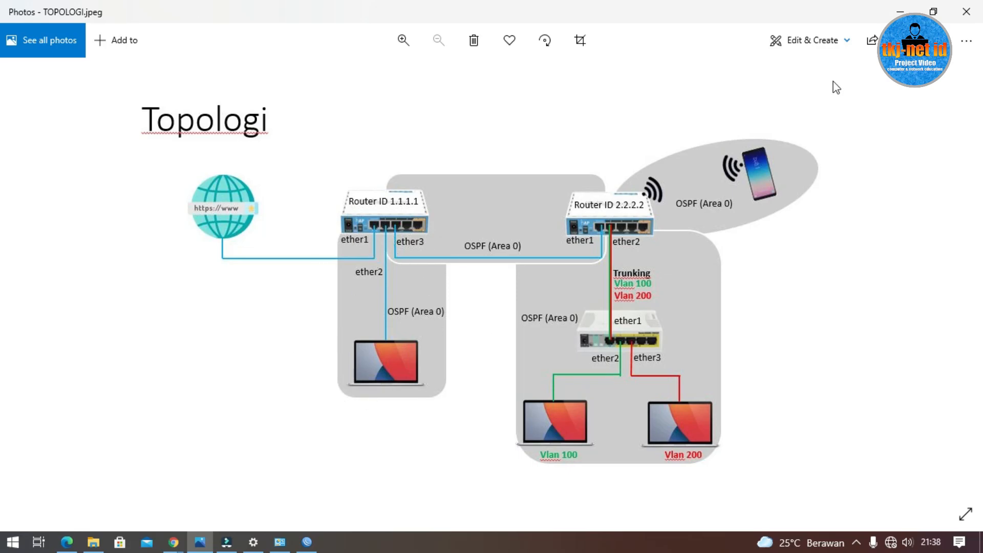
click(899, 12)
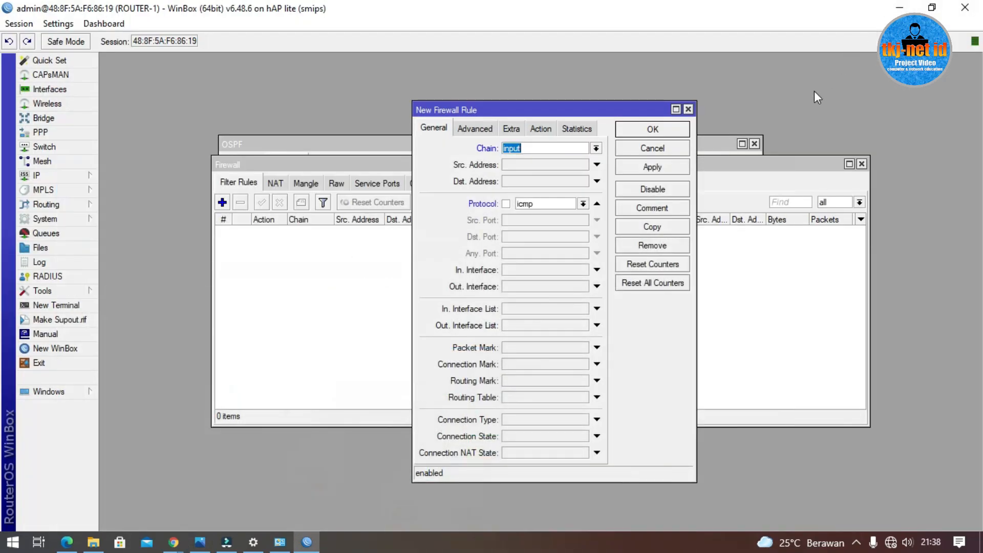
drag(570, 116, 676, 112)
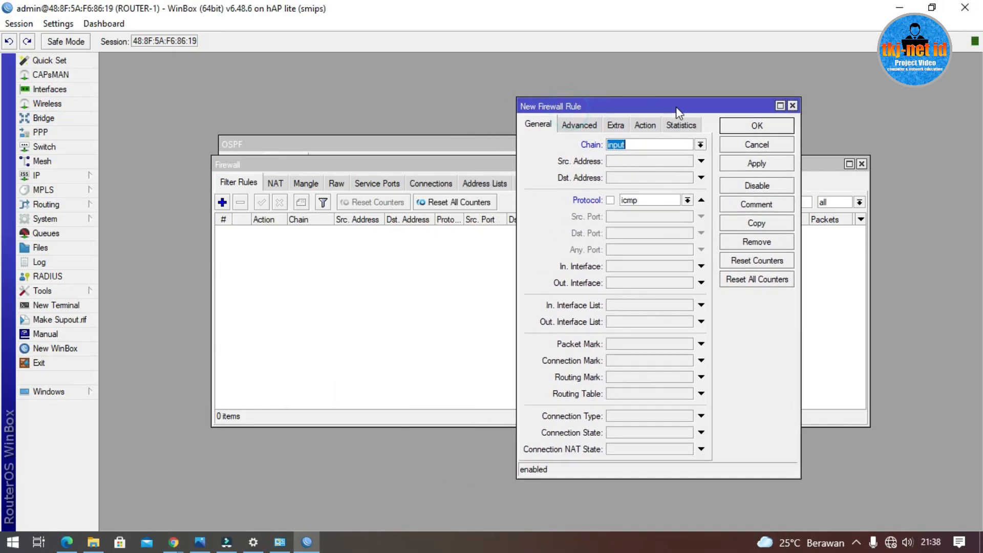
Step: Open the IP Address List and select 192.168.100.1 on ether2
click(54, 173)
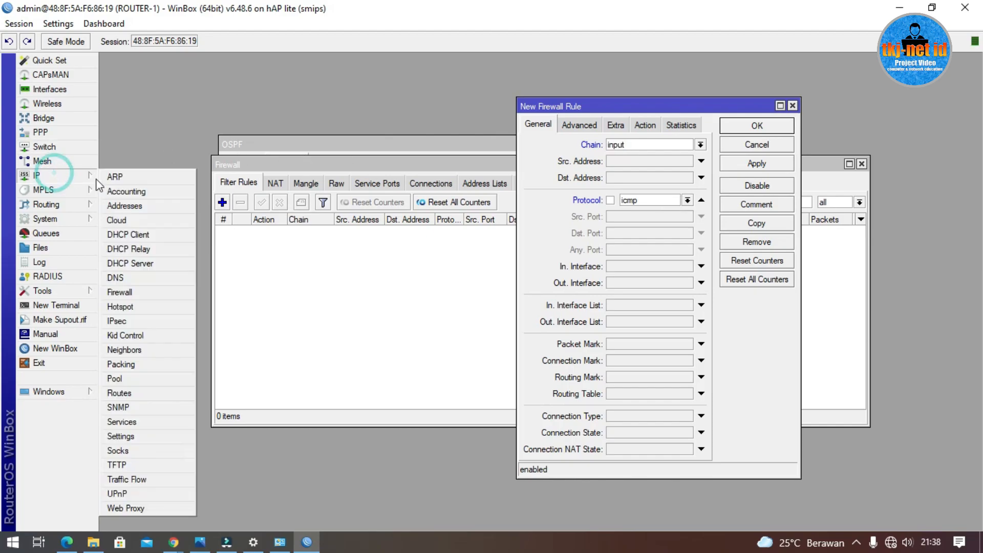
click(140, 207)
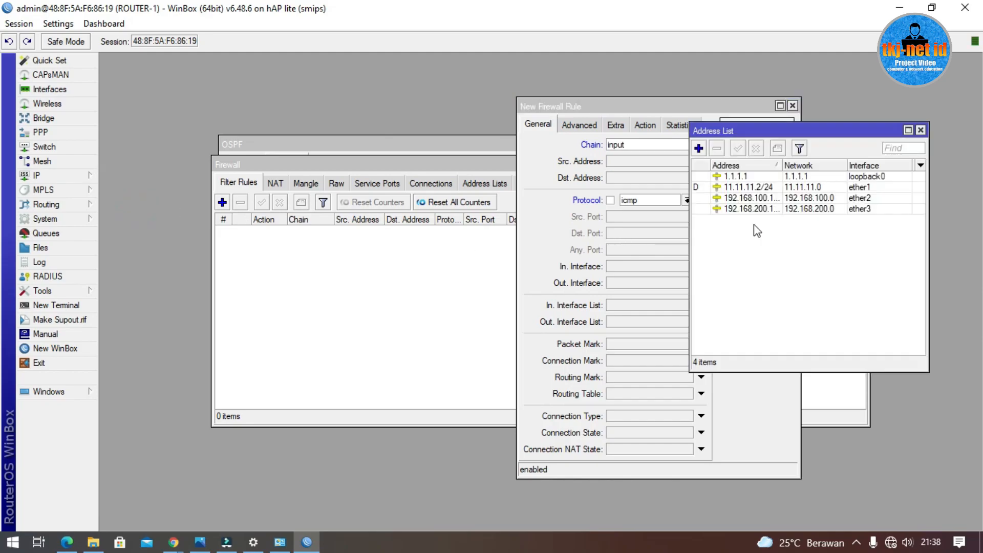
click(787, 202)
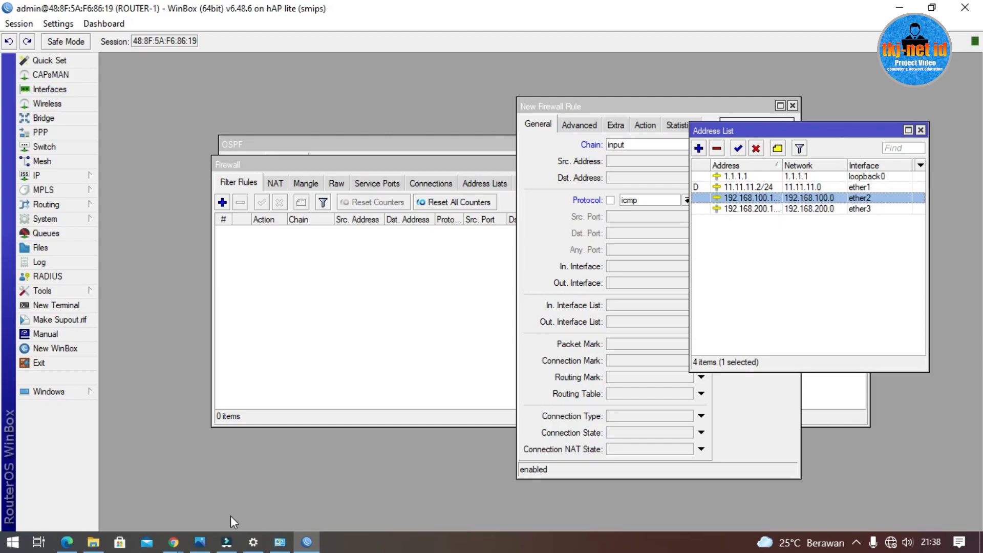
mouse_move(174, 542)
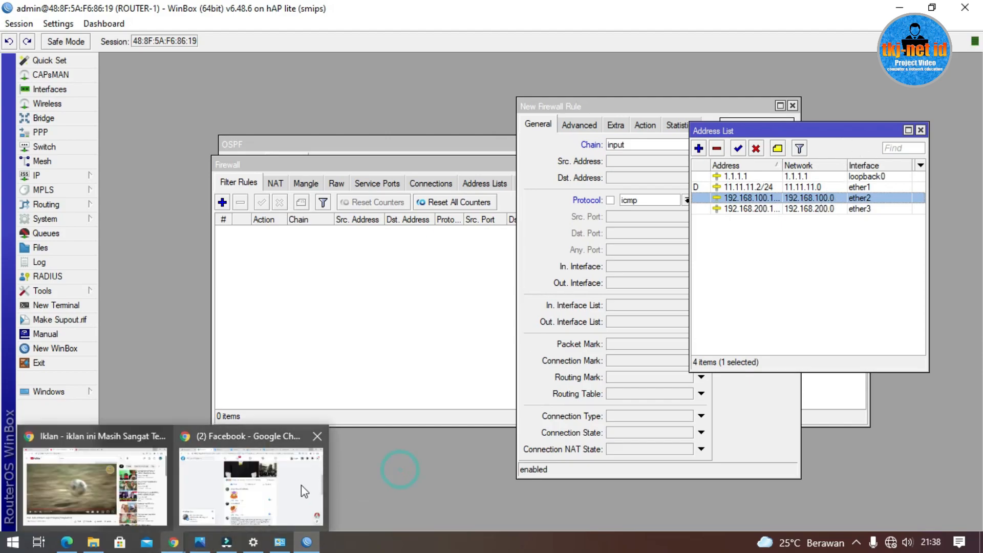
click(201, 543)
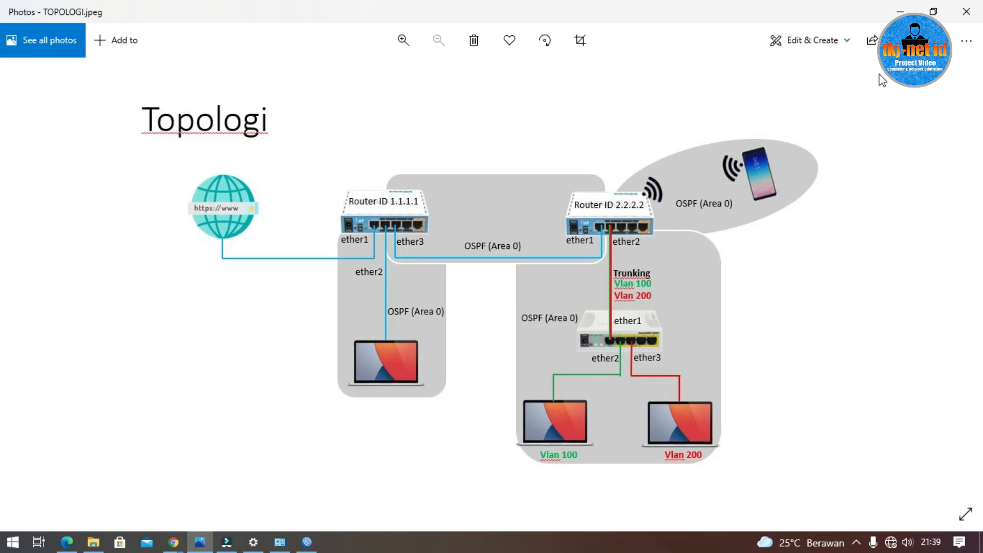
click(899, 11)
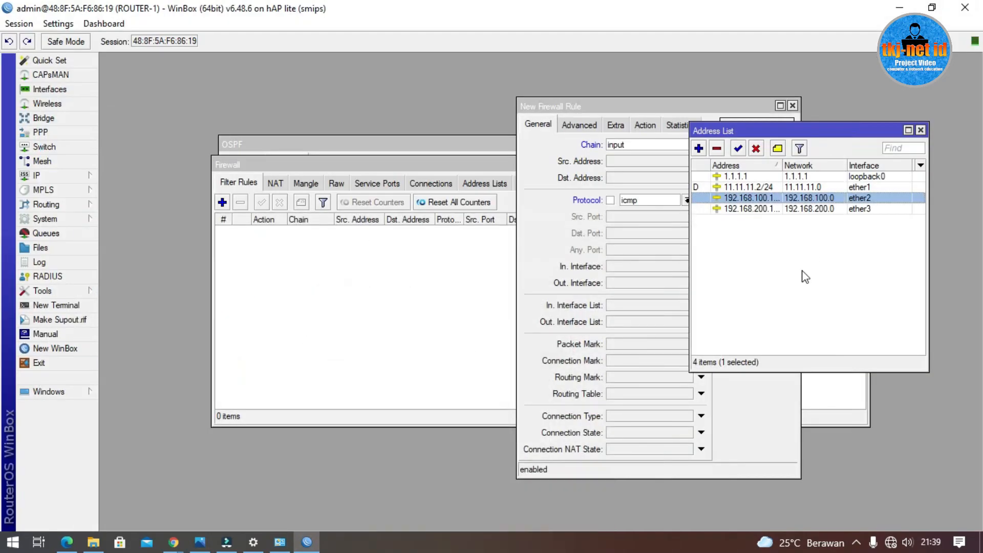
Step: Enter 192.168.100.0/24 as the rule's source address
click(801, 272)
click(840, 199)
click(612, 162)
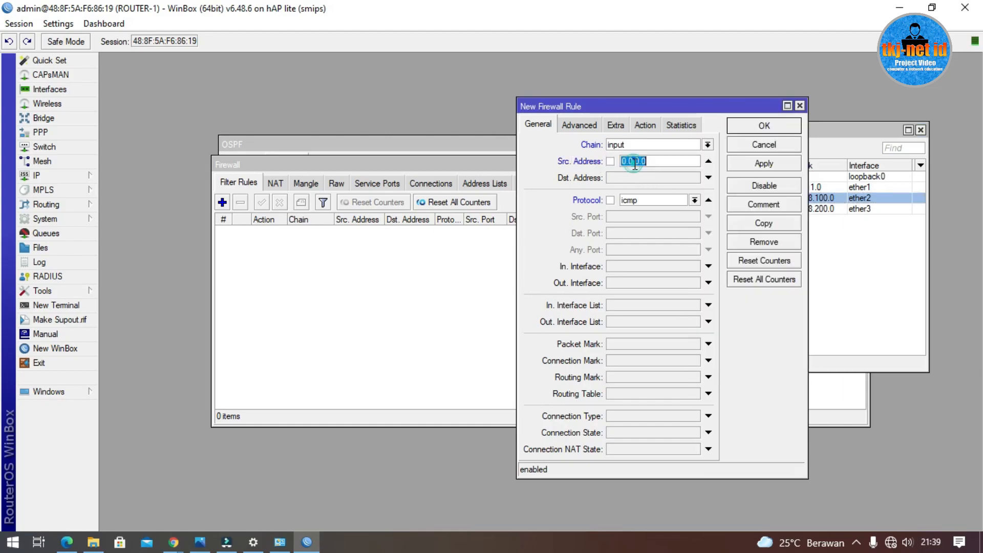
text(192.168.100.0/24)
Step: Set the rule's action to drop
click(651, 128)
click(633, 146)
click(613, 183)
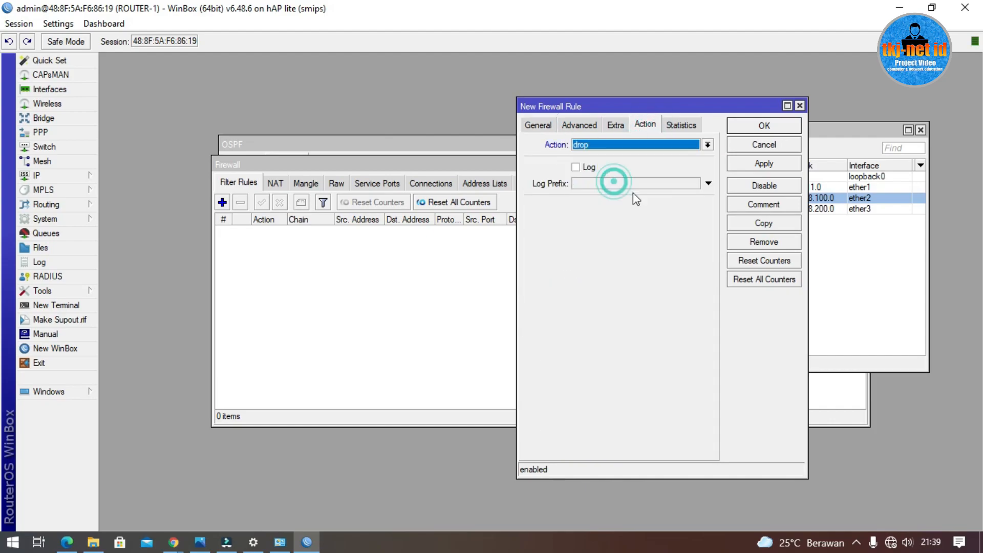
Step: Enable logging on the drop rule with log prefix icmp-ping
click(576, 168)
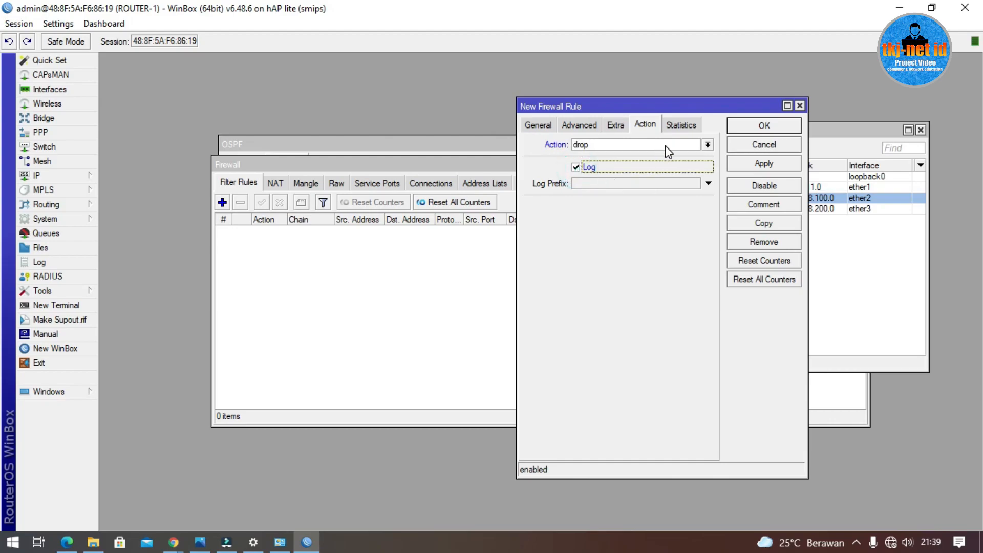
click(591, 184)
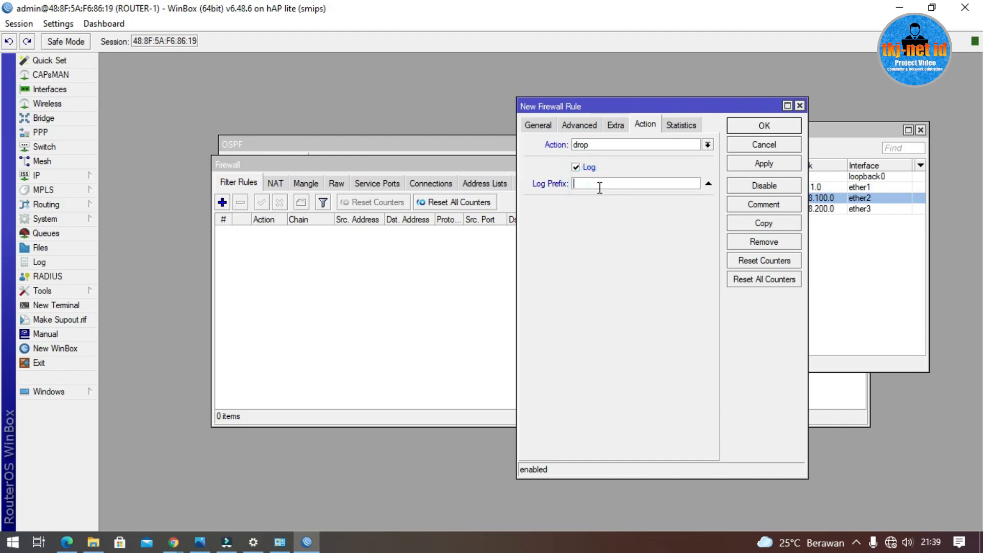
text(icmp-ping)
Step: Tick the ! box before Src. Address so the rule matches all but 192.168.100.0/24
click(542, 126)
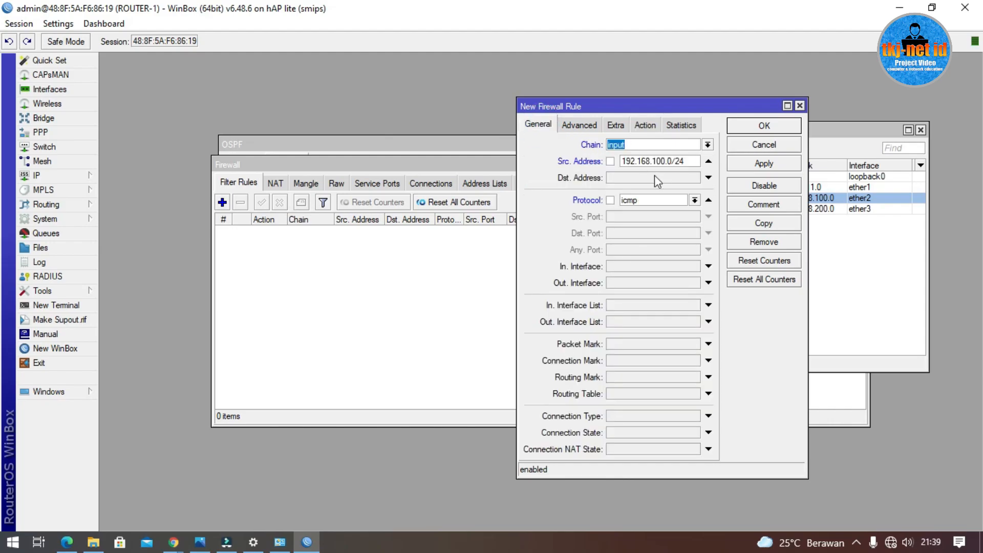
double_click(691, 160)
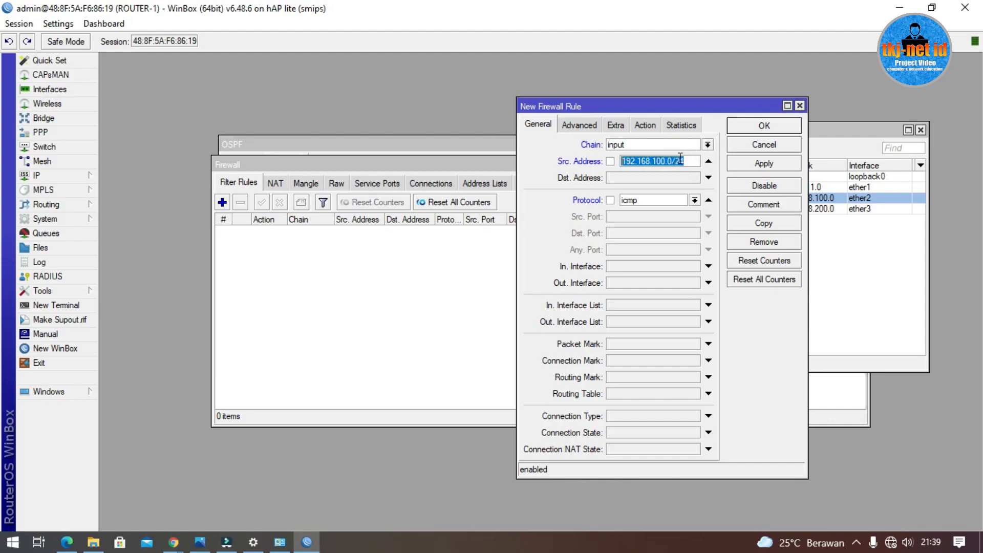
click(680, 159)
drag(700, 109, 479, 109)
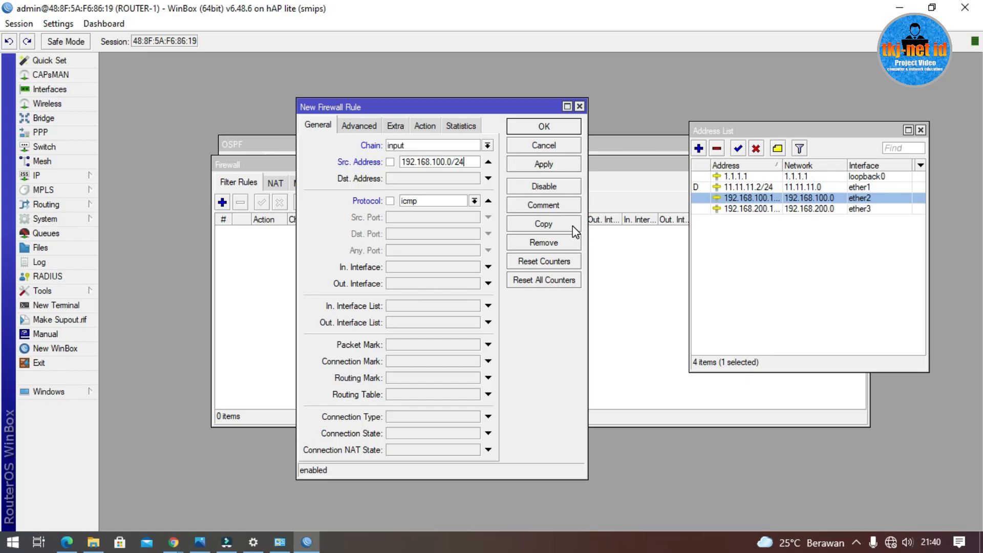
click(464, 163)
drag(460, 163, 381, 160)
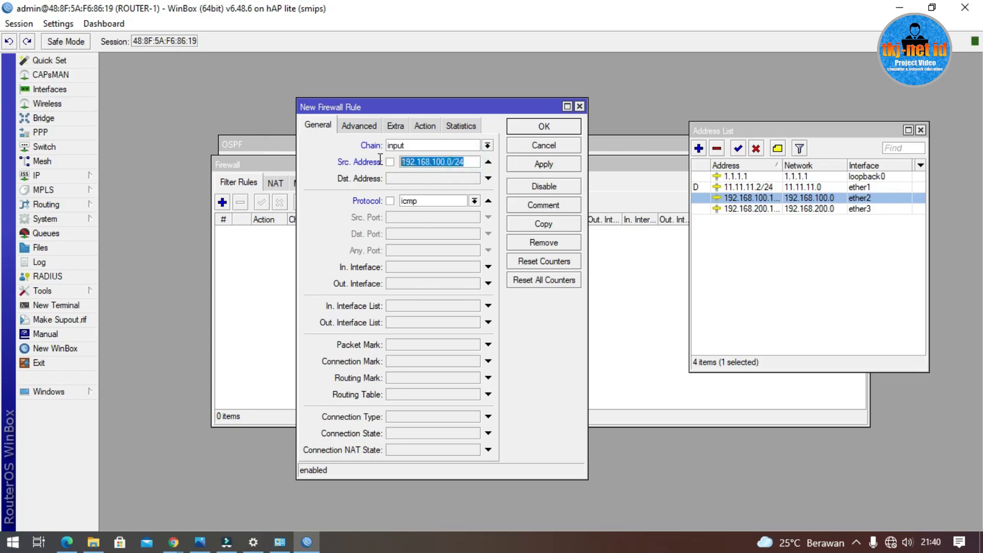
click(470, 166)
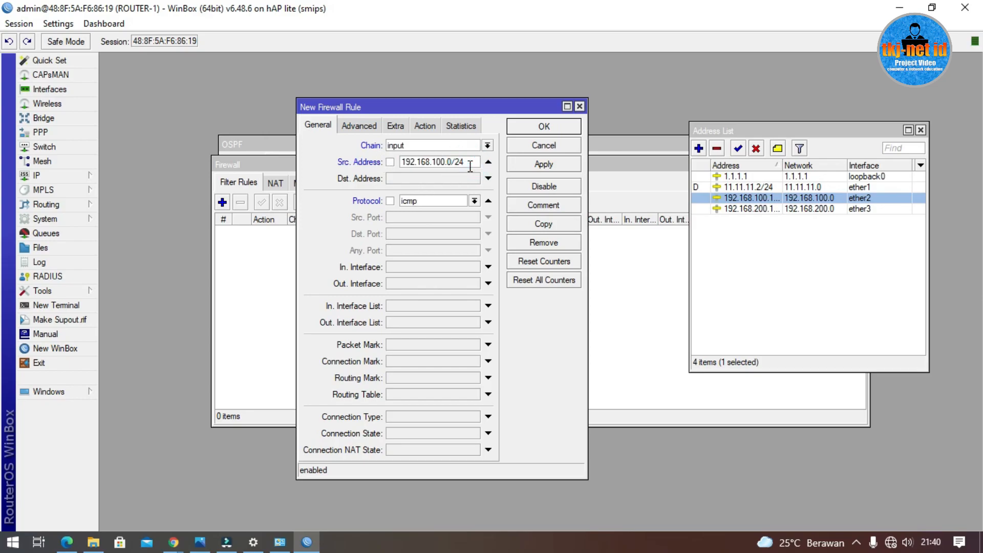
drag(467, 163, 355, 186)
click(390, 162)
click(474, 162)
drag(474, 162, 335, 161)
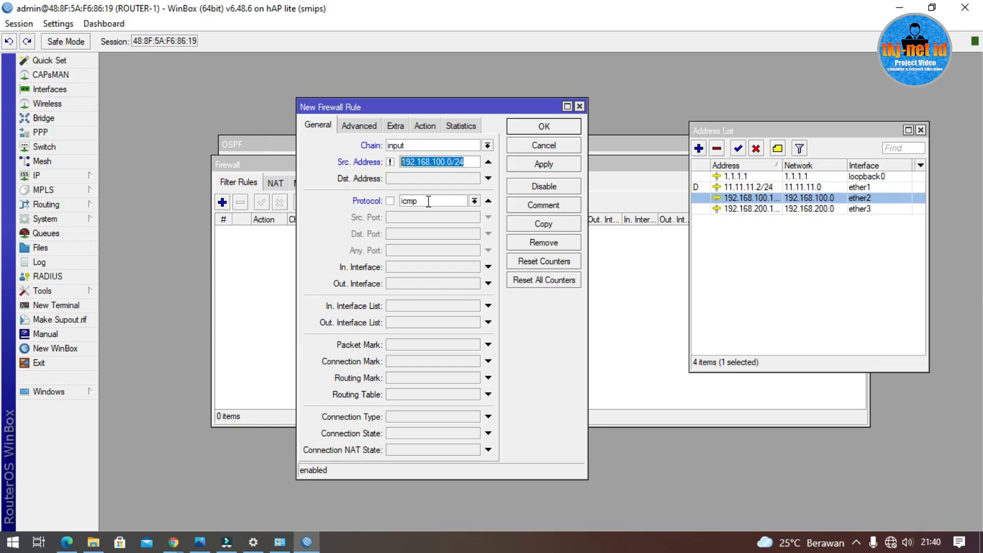
click(391, 162)
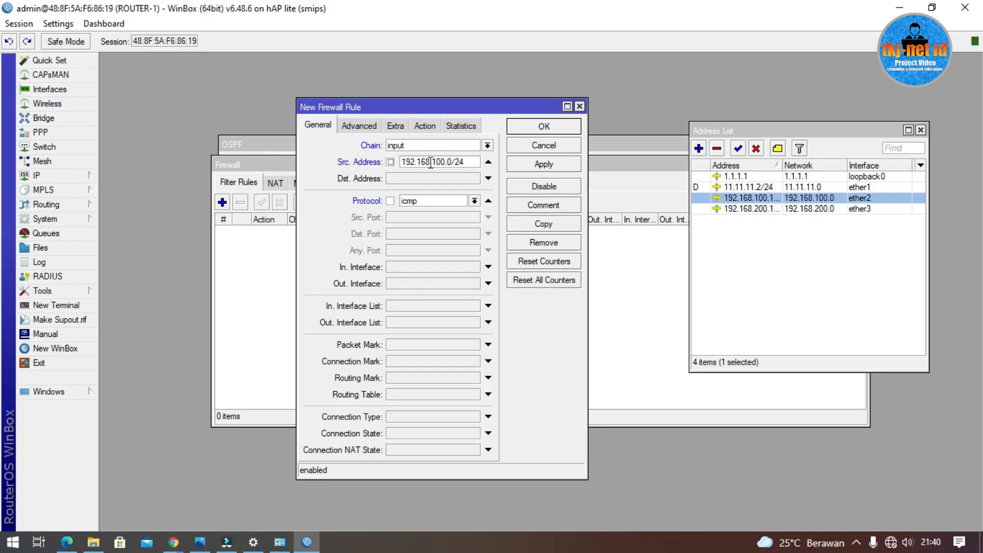
drag(479, 162, 360, 163)
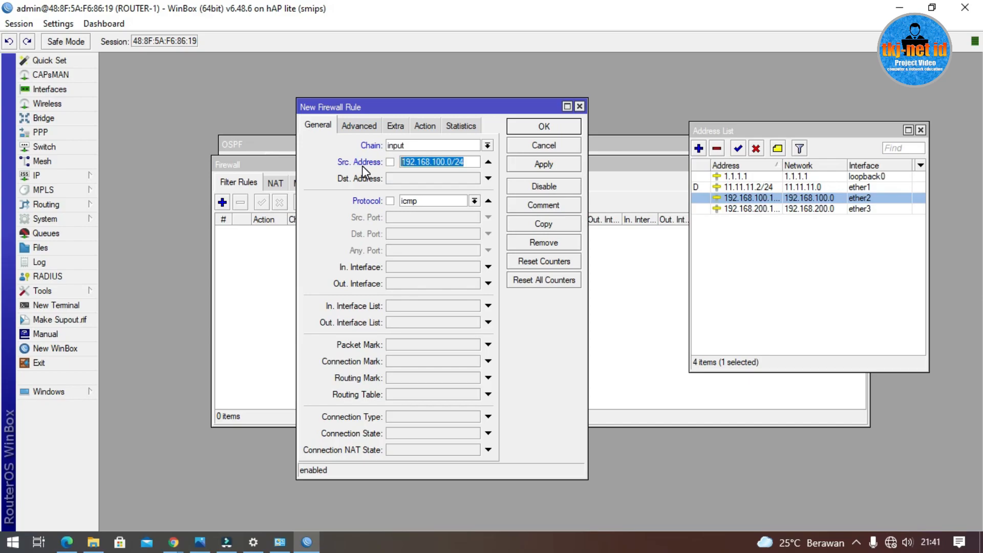
click(391, 162)
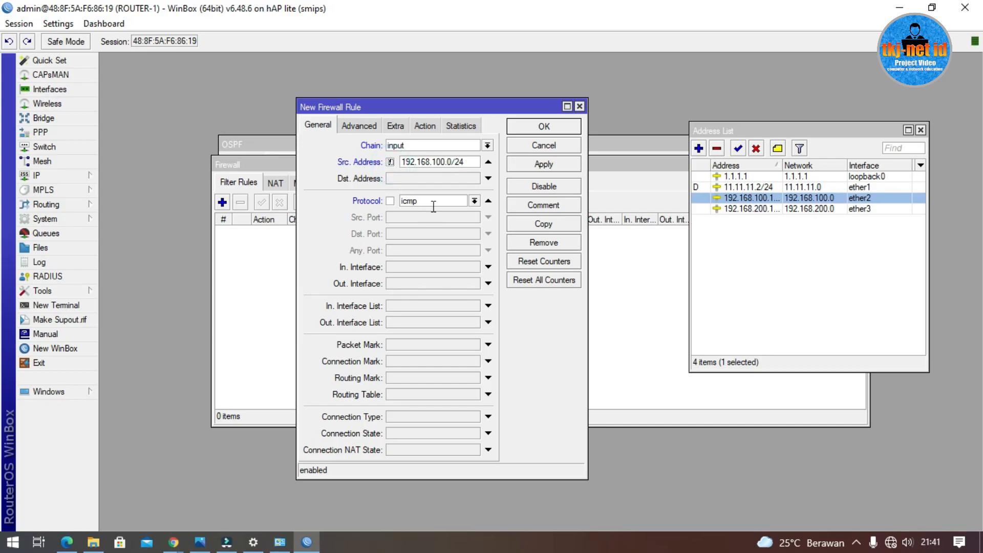
drag(471, 162, 180, 158)
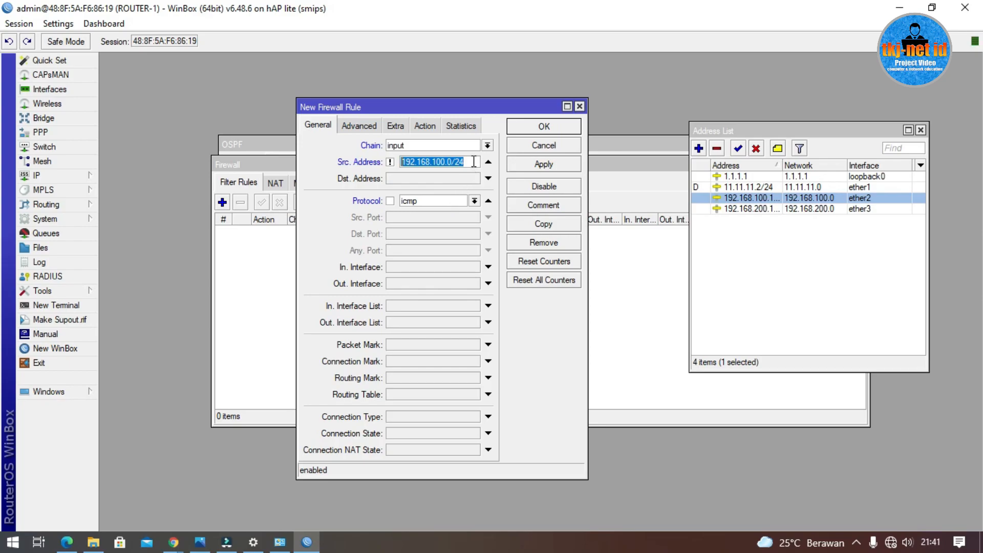
drag(470, 164, 383, 165)
click(391, 163)
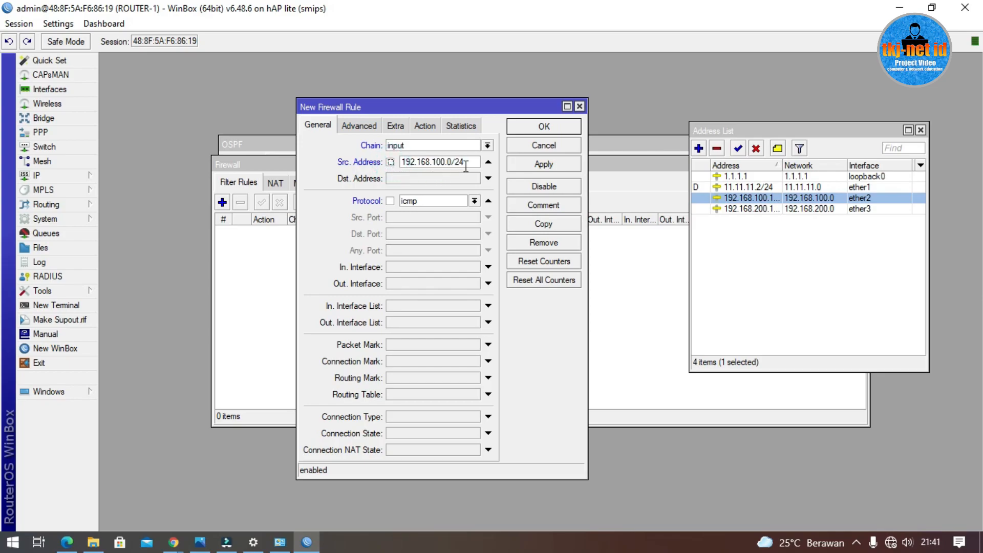
drag(463, 162, 382, 161)
click(391, 162)
Step: Save the rule and widen the Src. Address column to show !192.168.100.0/24
click(544, 128)
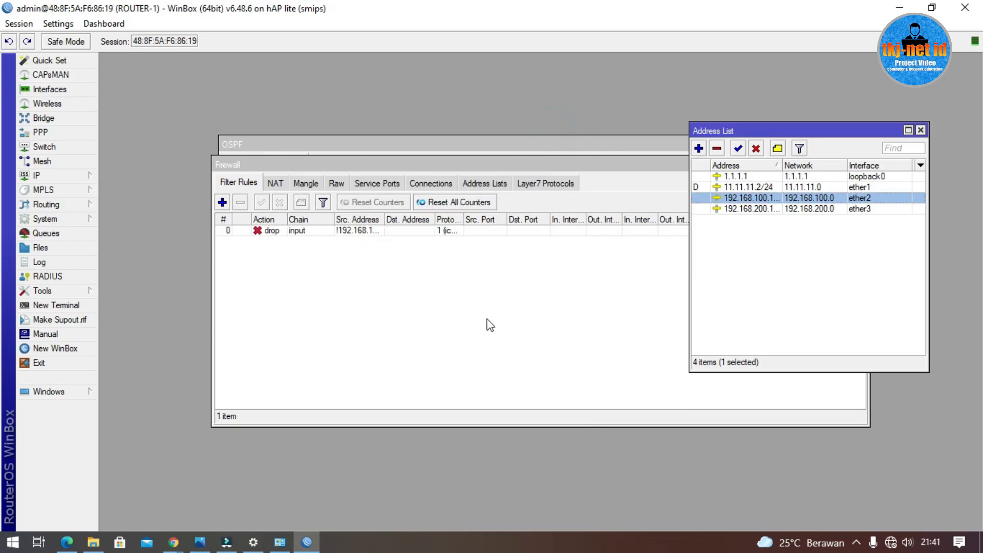
click(360, 230)
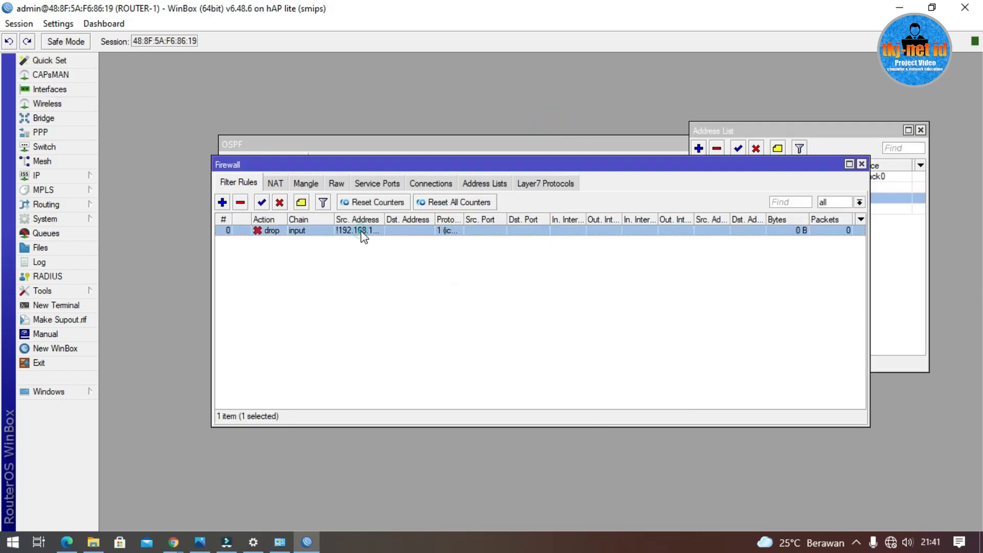
double_click(387, 220)
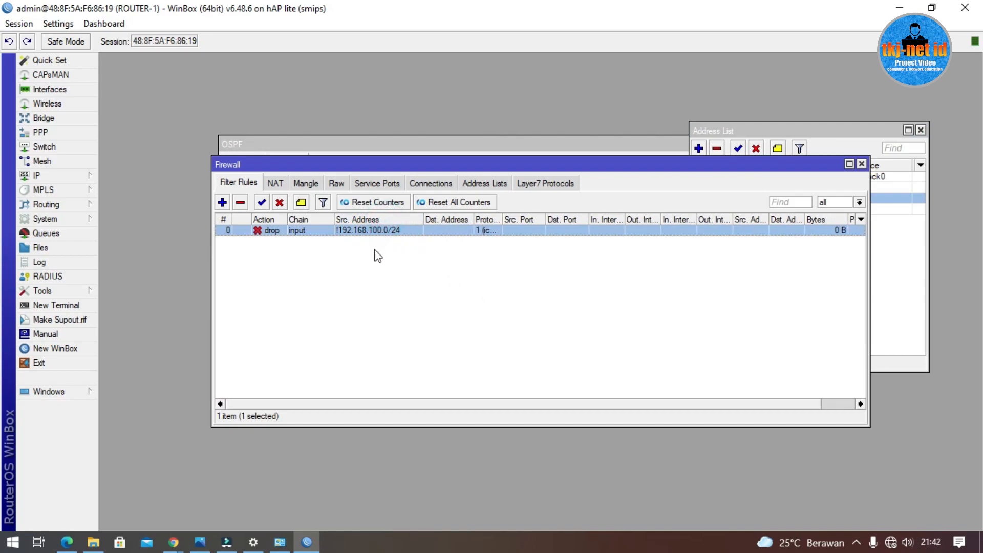
click(402, 293)
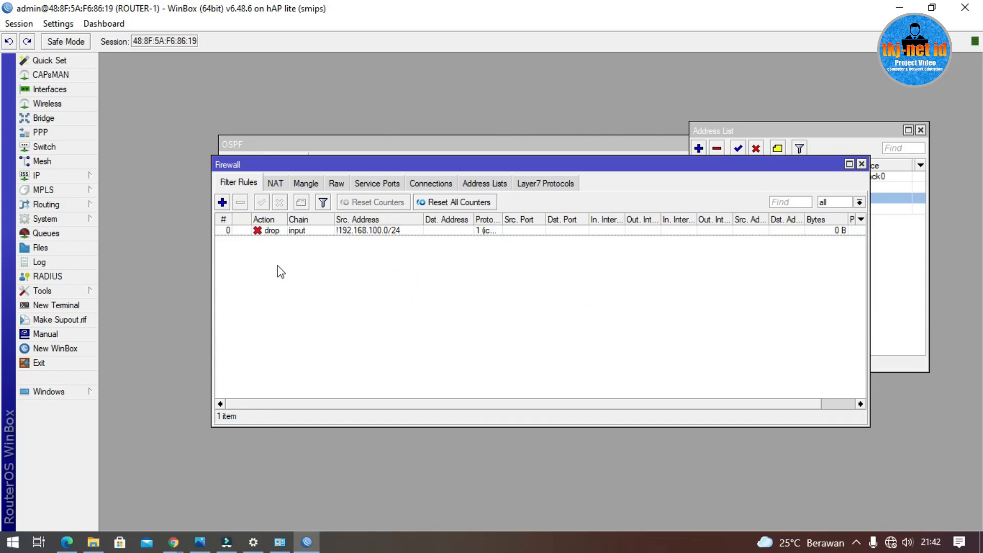
Step: Review the saved drop rule's settings, then reopen it for editing
double_click(344, 231)
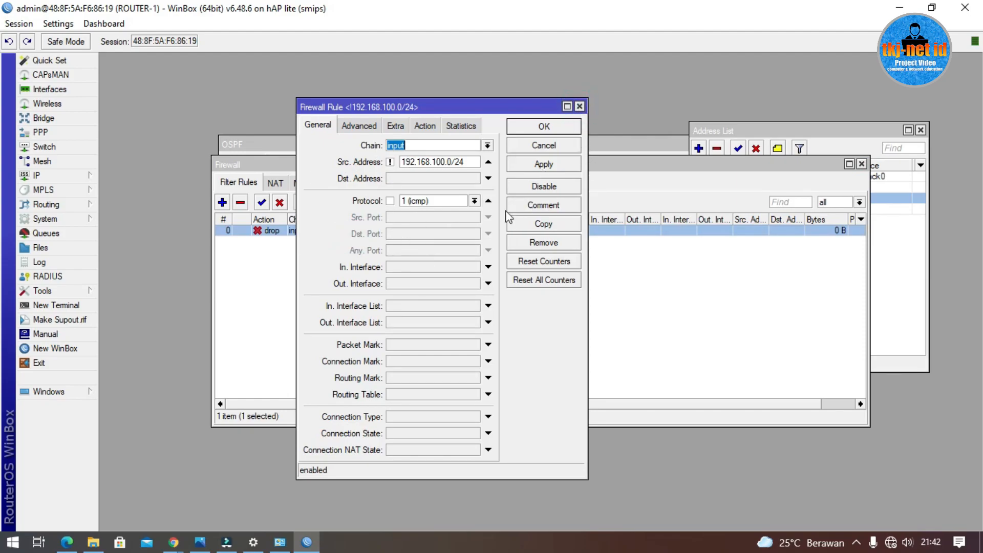
click(580, 106)
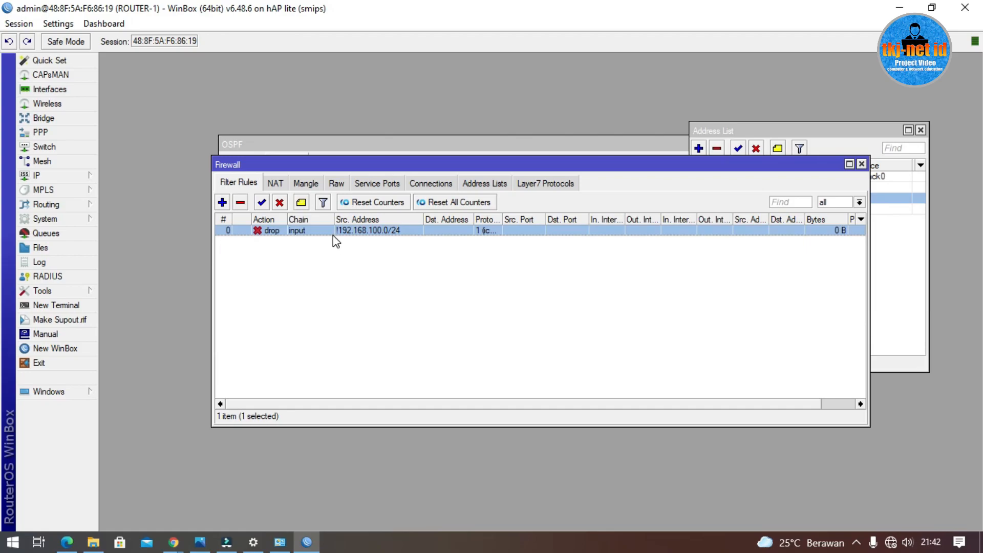
double_click(333, 232)
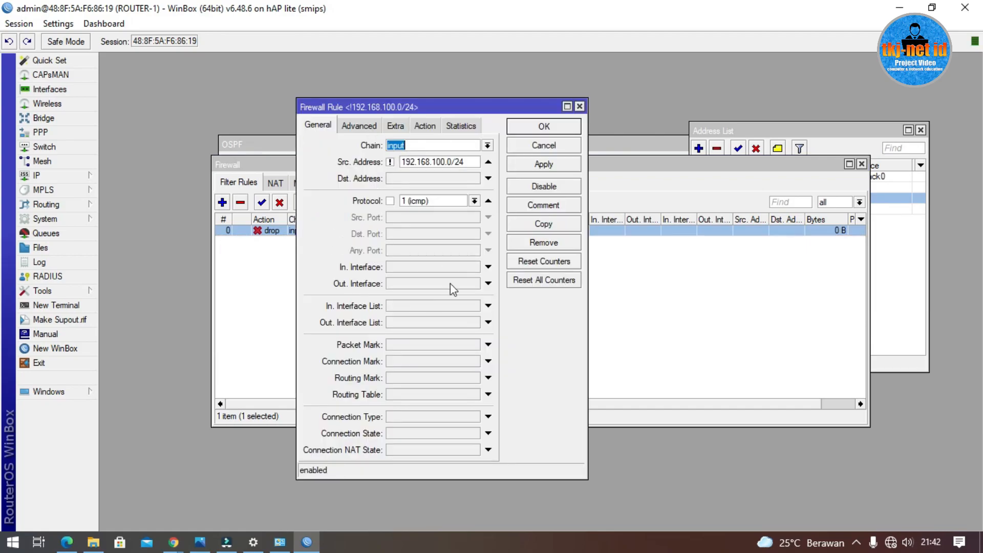
Step: Copy the ICMP rule and change the copy to protocol tcp, destination port 22
click(544, 225)
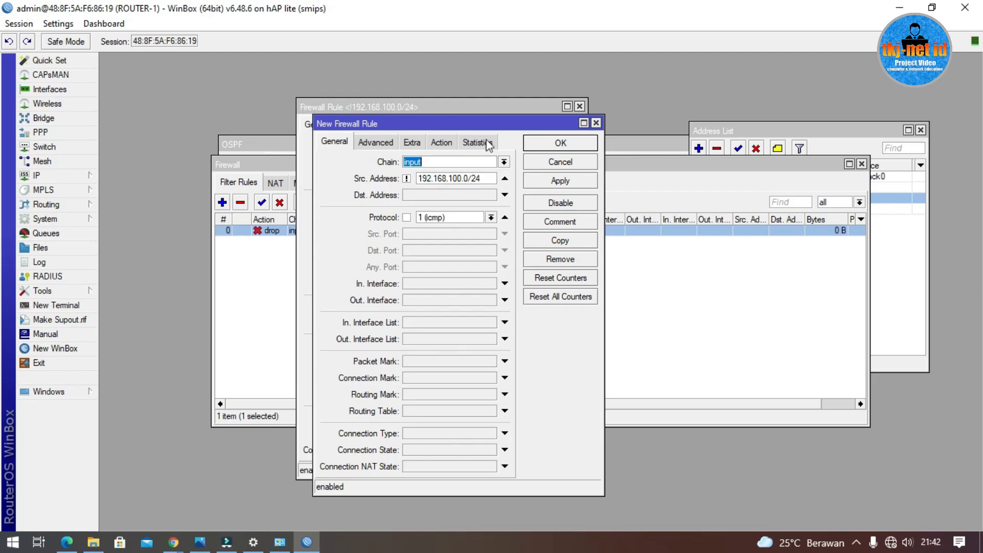
click(486, 217)
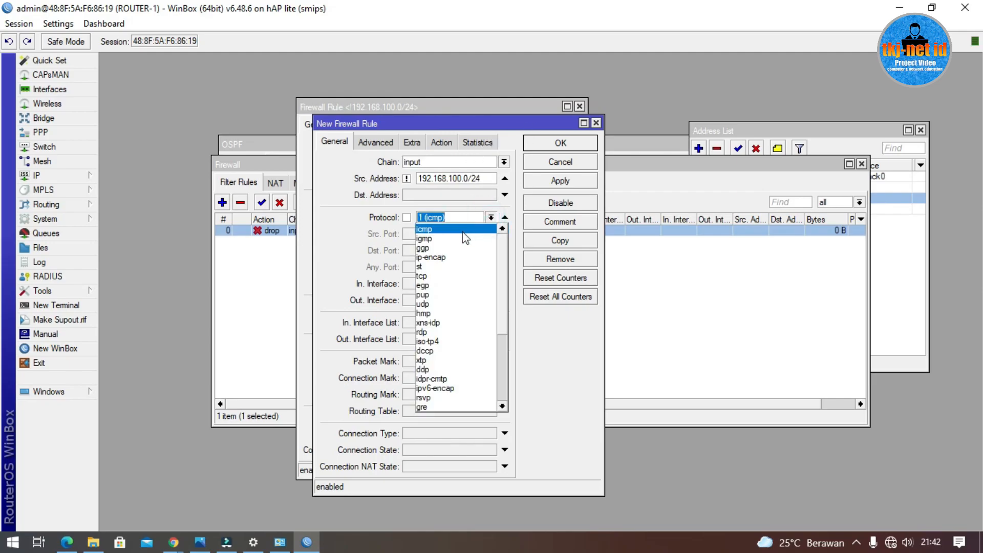
click(444, 276)
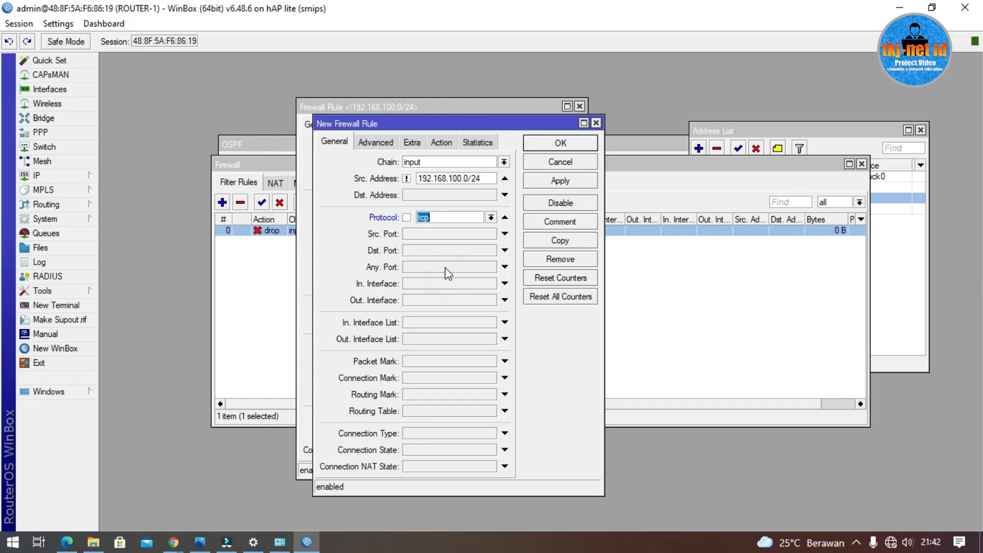
click(439, 249)
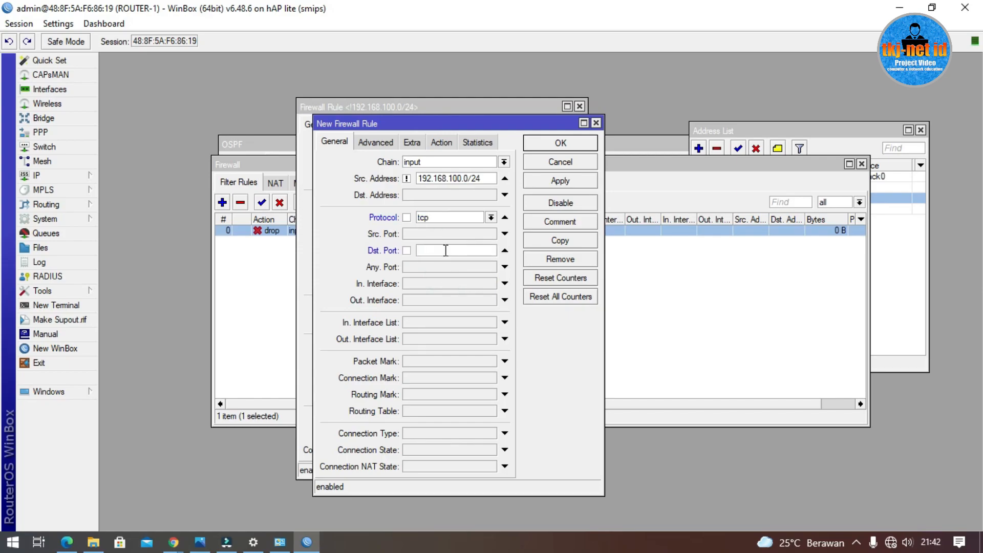
text(22)
Step: Change the copy's log prefix to ssh-access, save it, and close the original rule
click(442, 144)
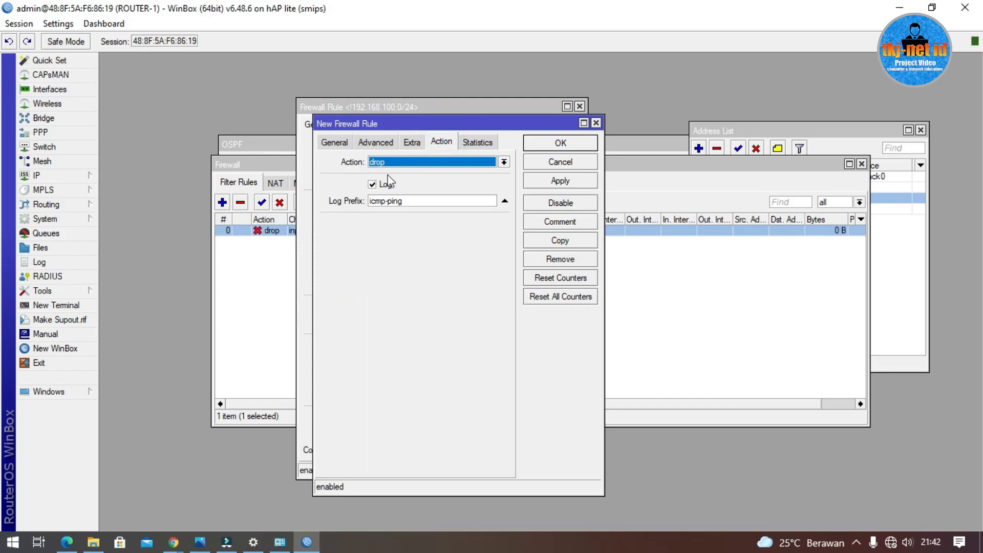
double_click(425, 201)
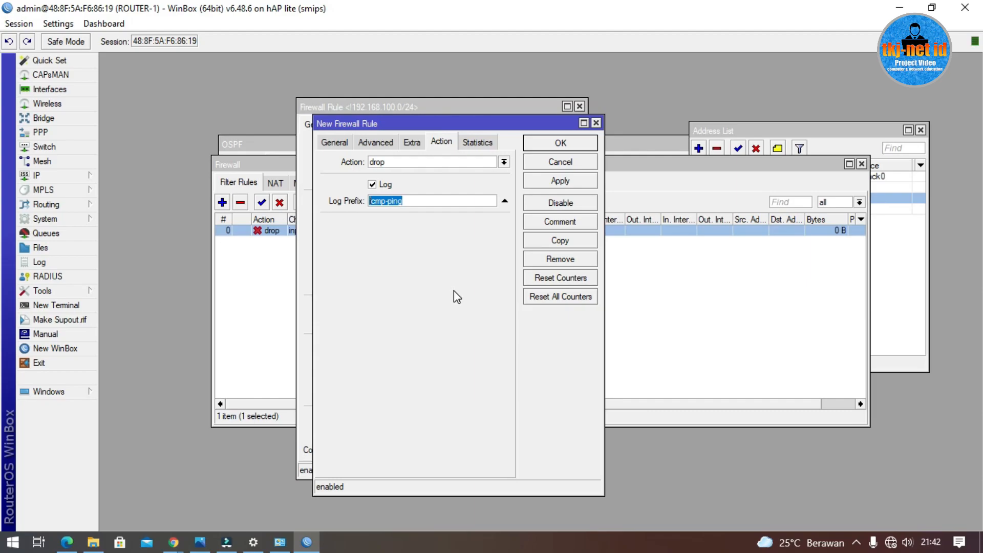
text(ssh-access)
click(570, 144)
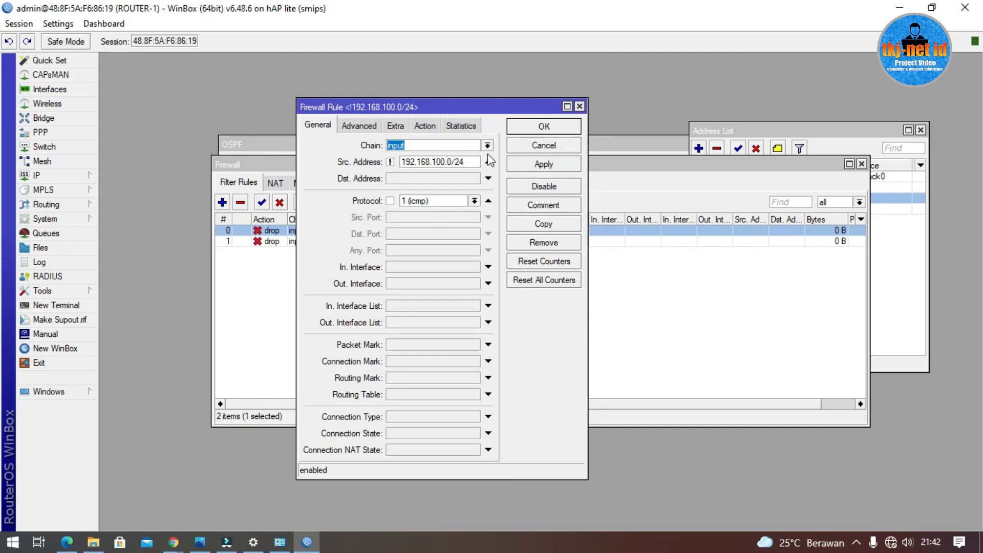
click(530, 126)
click(519, 343)
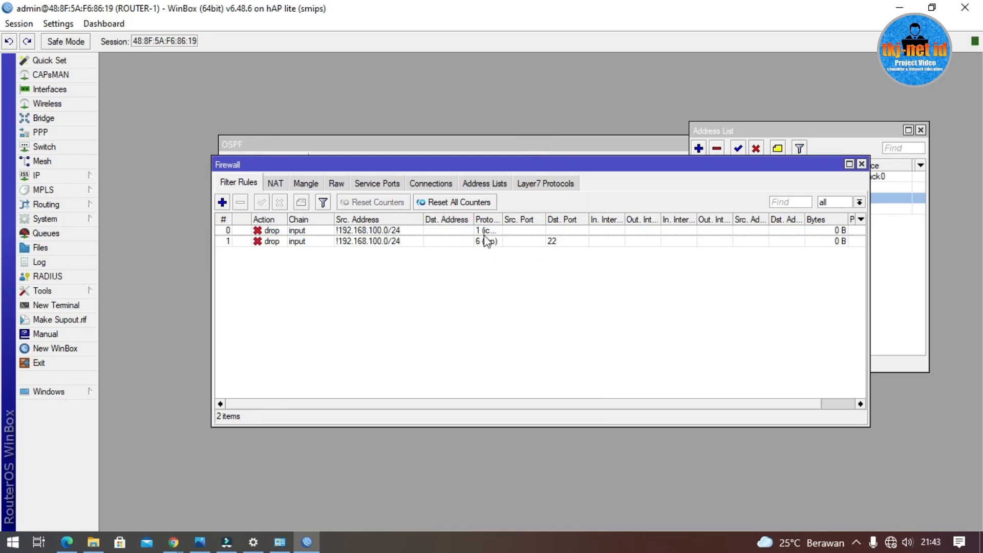
Step: Widen the Protocol column, select the port 22 rule, and view TOPOLOGI.jpeg
drag(502, 220, 569, 220)
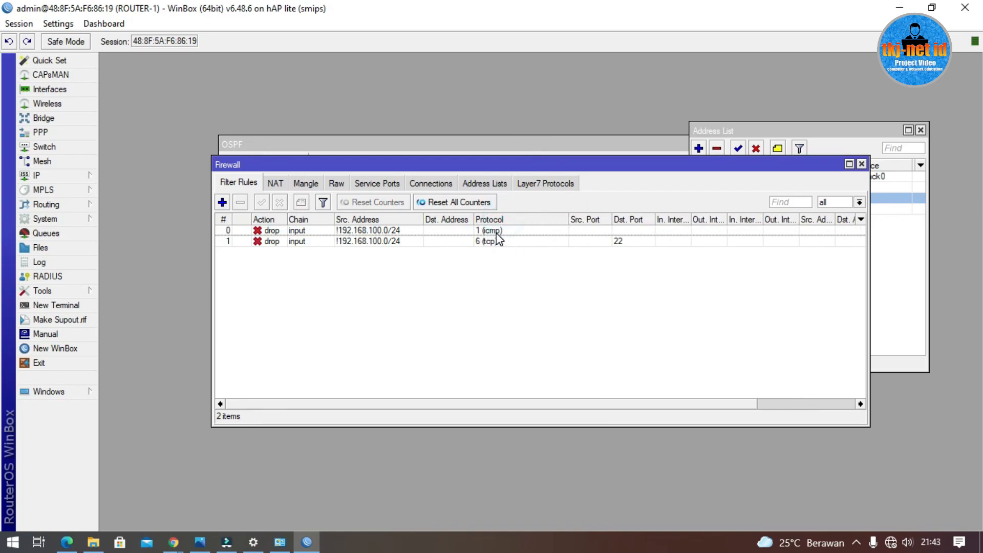
click(500, 241)
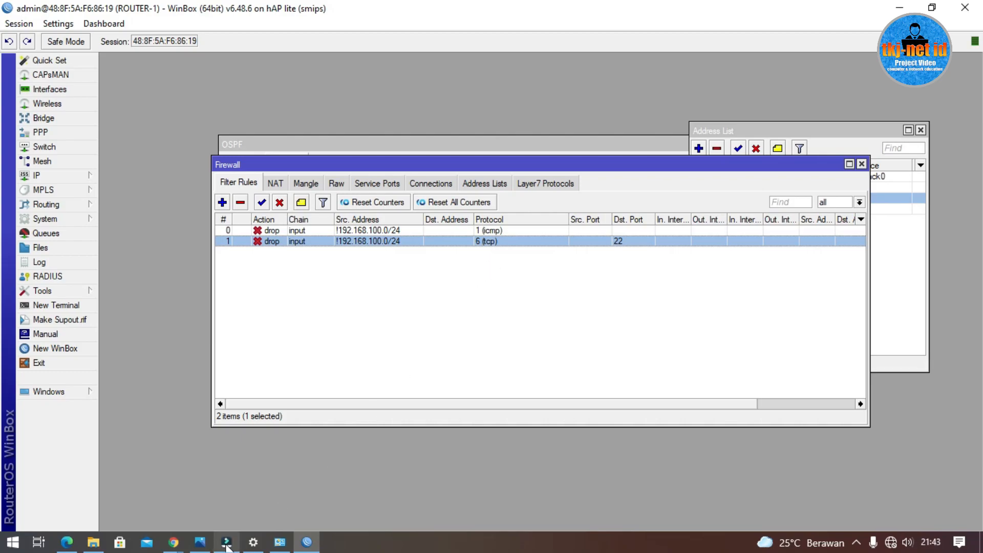
click(202, 542)
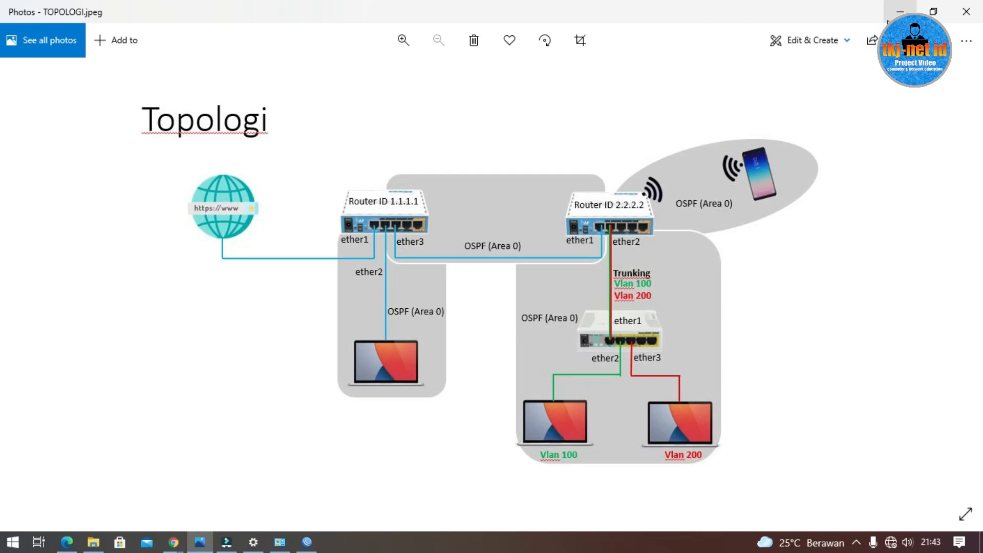
Step: Switch from Photos back to the WinBox window with Alt+Tab
key(alt+Tab)
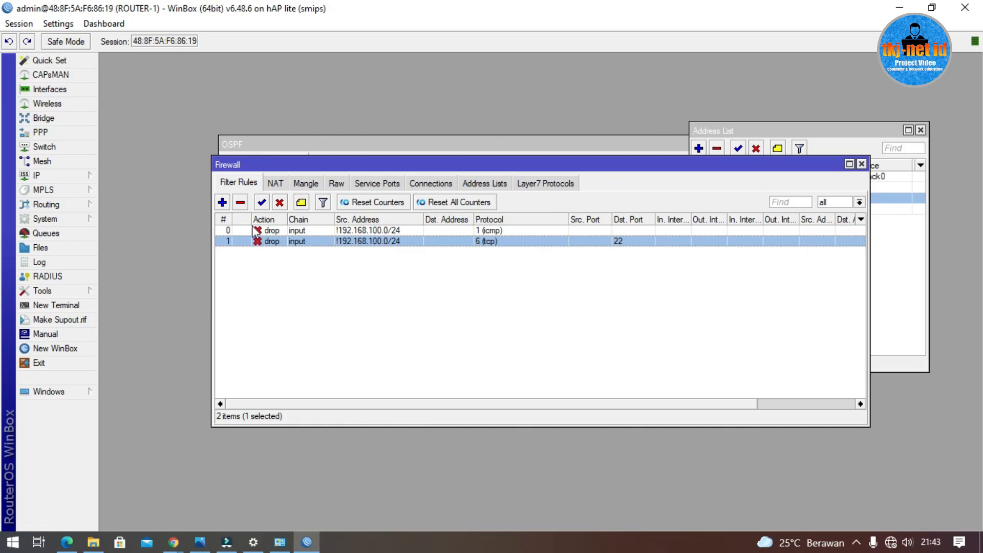
Step: Add a new filter rule with chain input, protocol tcp and destination port 23
click(222, 202)
click(487, 146)
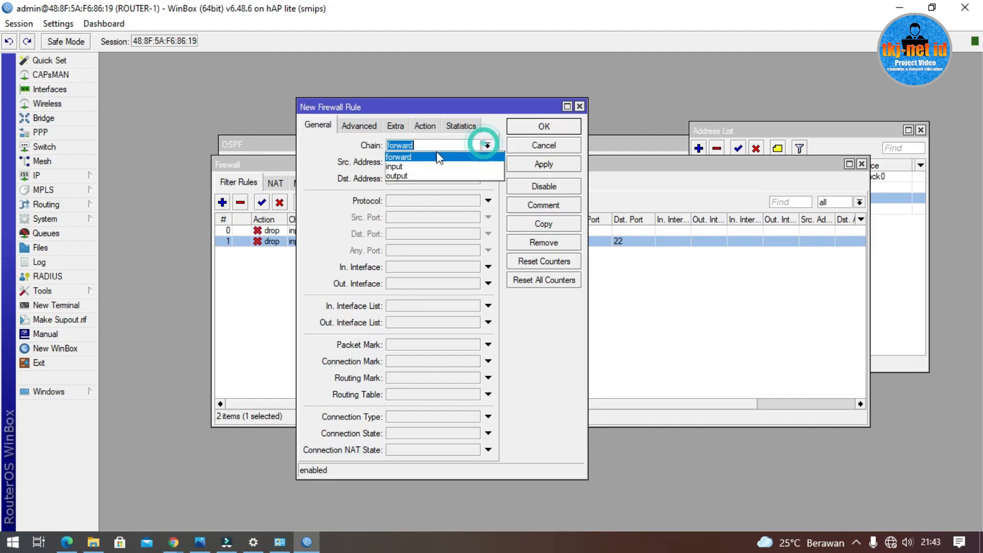
click(415, 167)
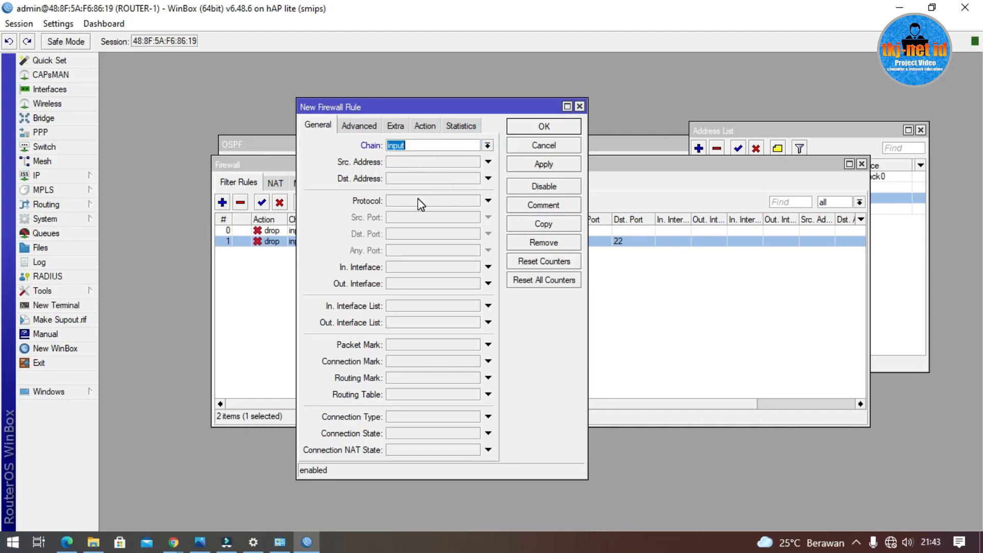
click(488, 201)
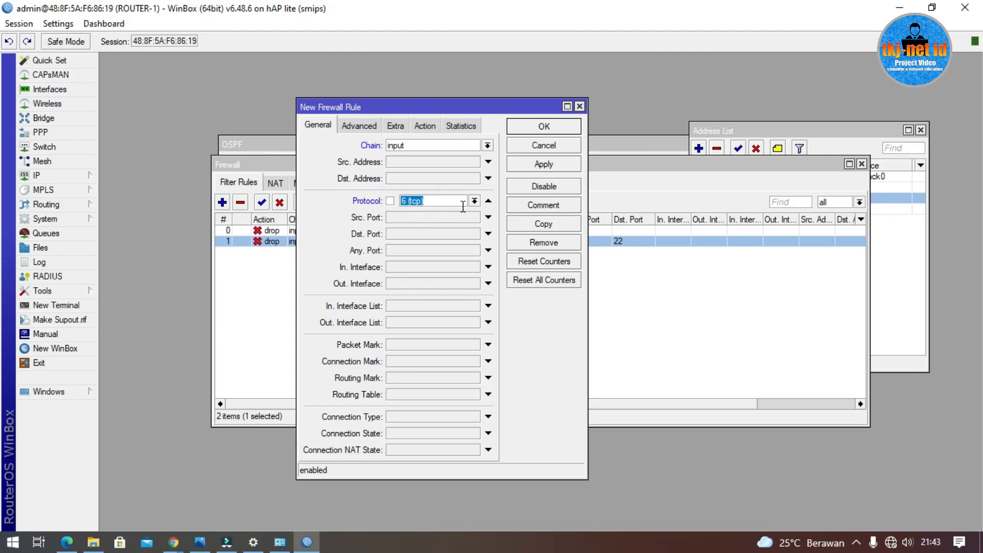
click(412, 233)
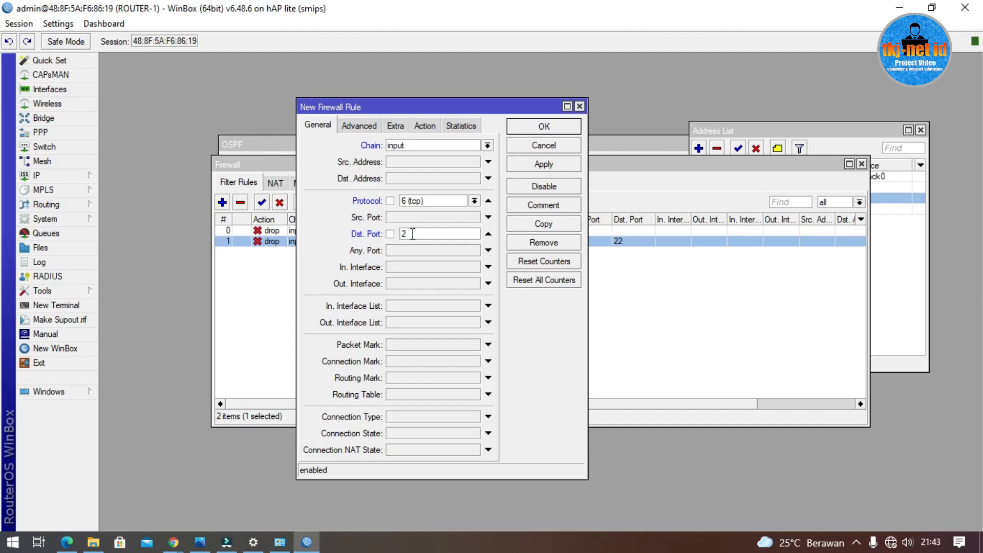
text(23)
Step: Confirm in IP Services that telnet uses port 23, then close the list
click(38, 173)
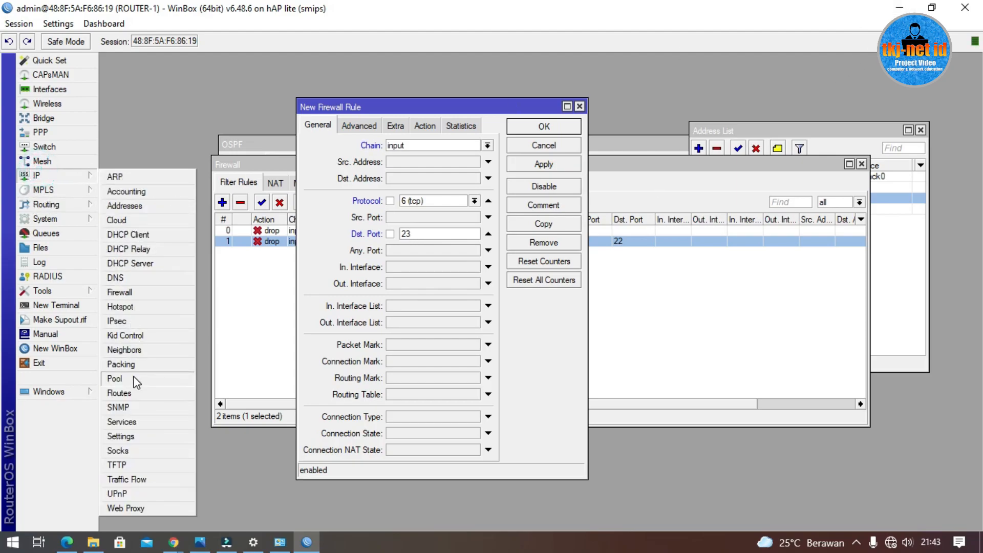
click(122, 422)
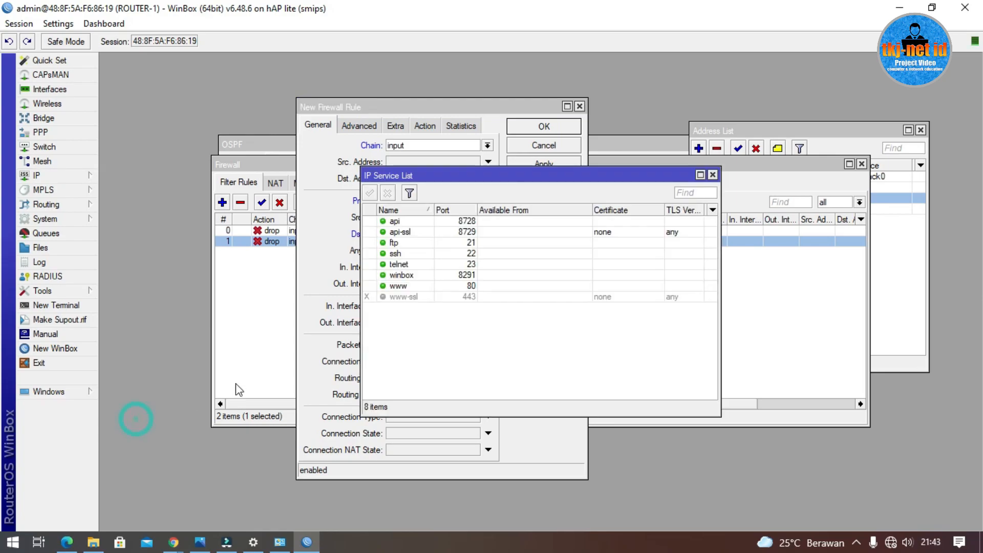
click(424, 265)
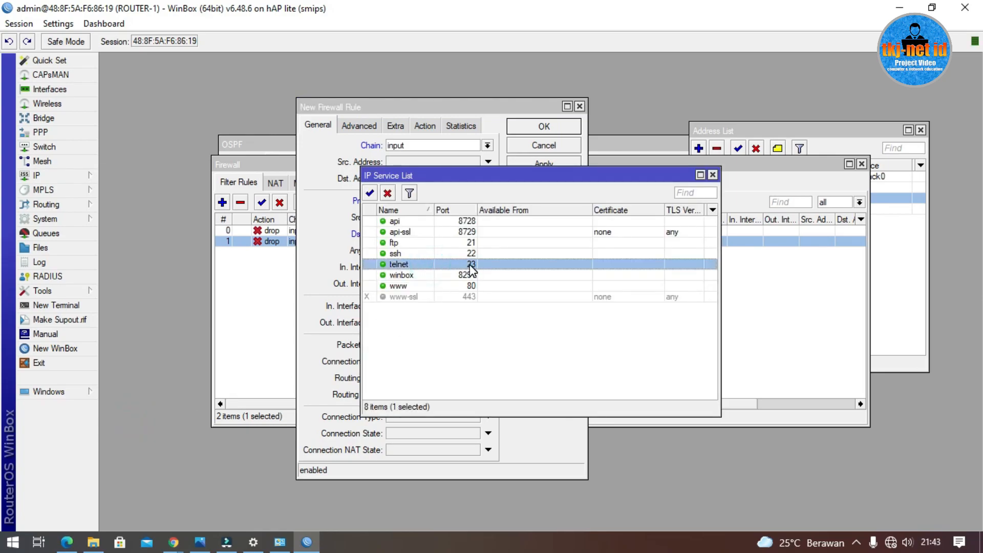
click(712, 174)
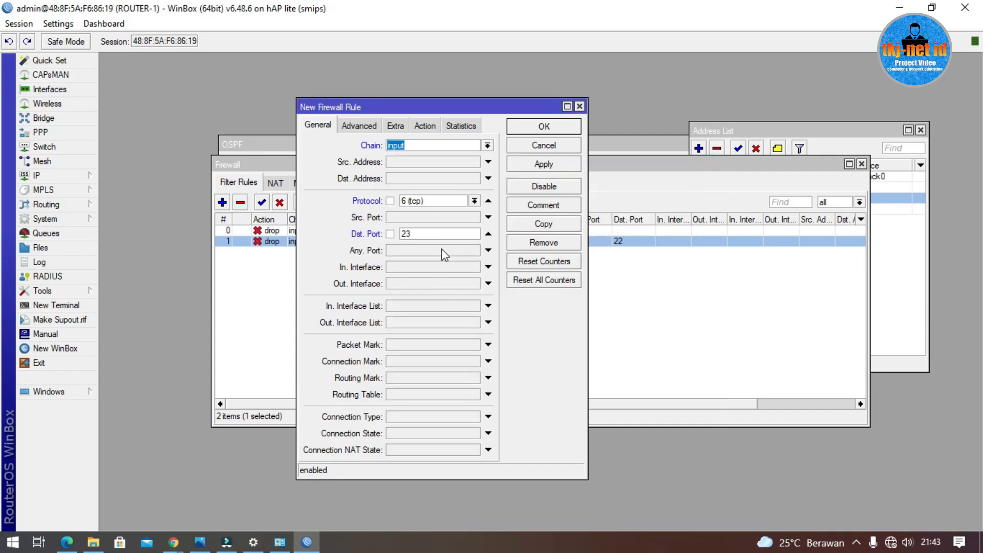
Step: Set the port-23 rule's action to drop, logged with prefix telnet-access
click(425, 125)
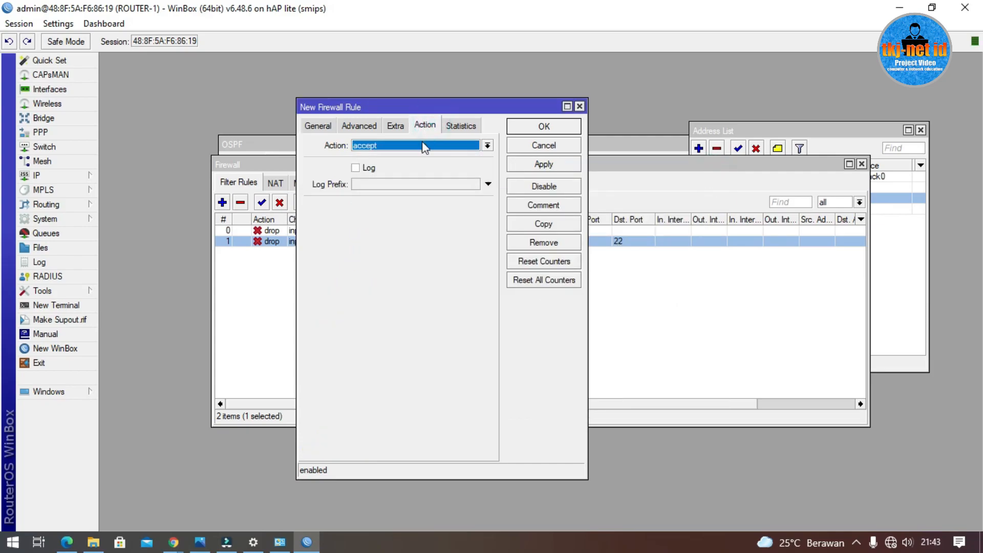
click(421, 145)
key(Escape)
click(317, 125)
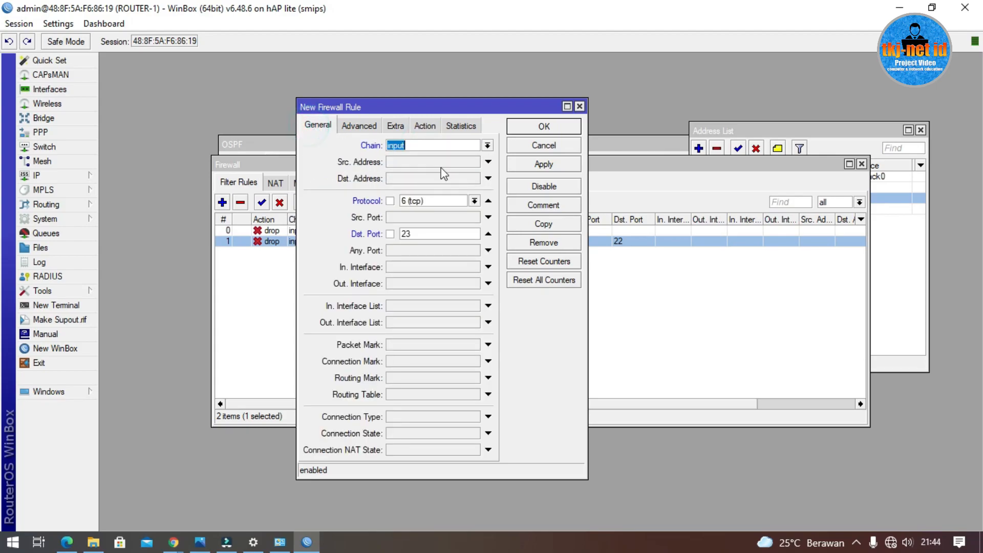
click(425, 125)
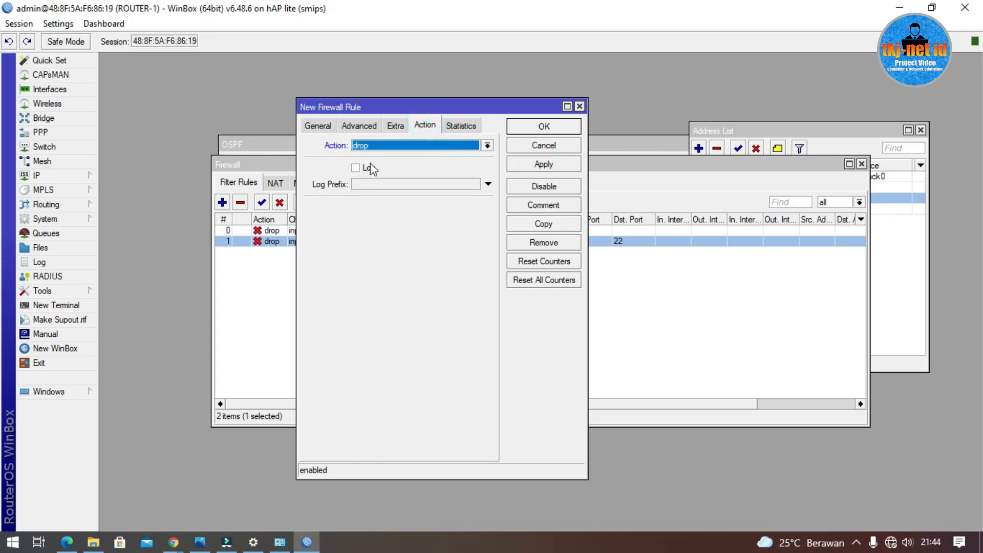
click(357, 168)
click(382, 187)
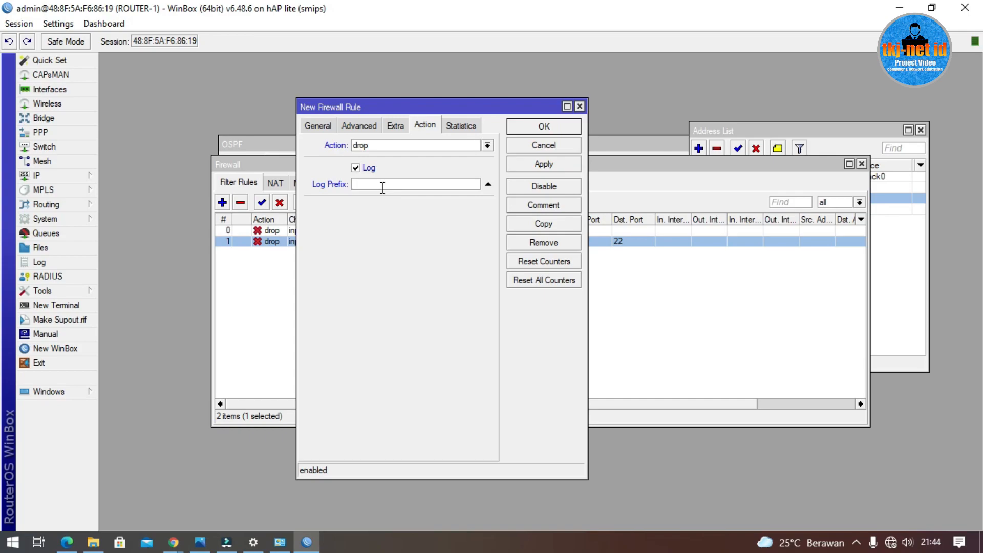
text(telnet-access)
click(318, 126)
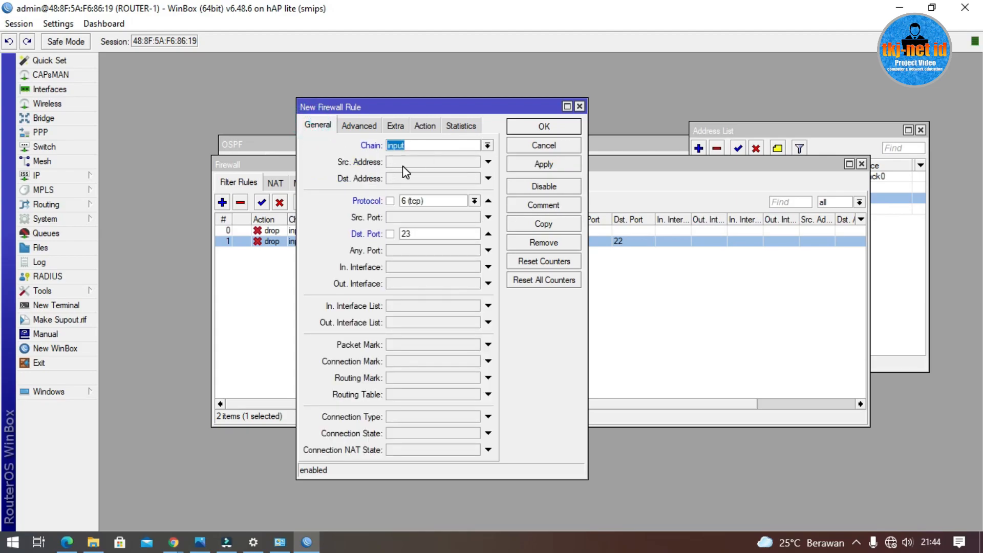
drag(416, 109, 698, 181)
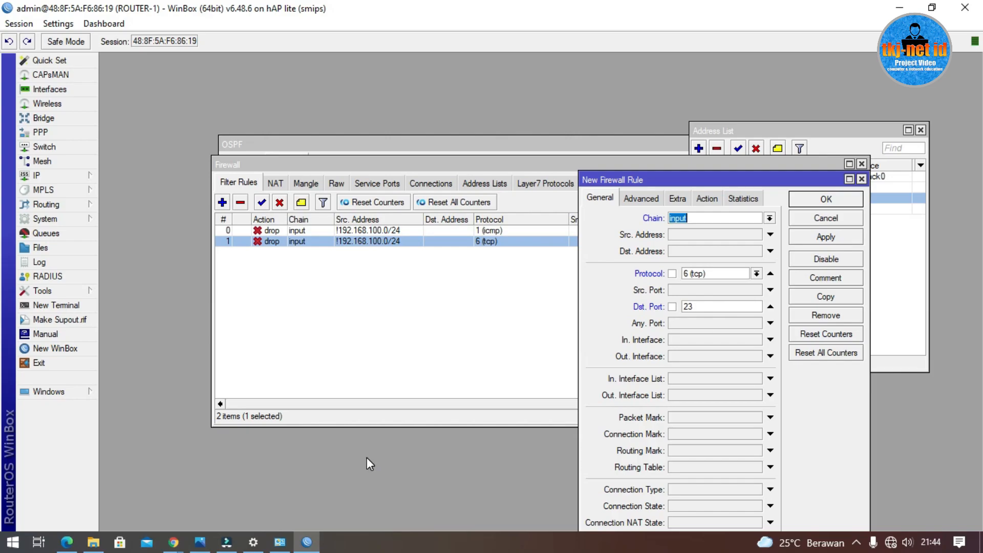
click(199, 542)
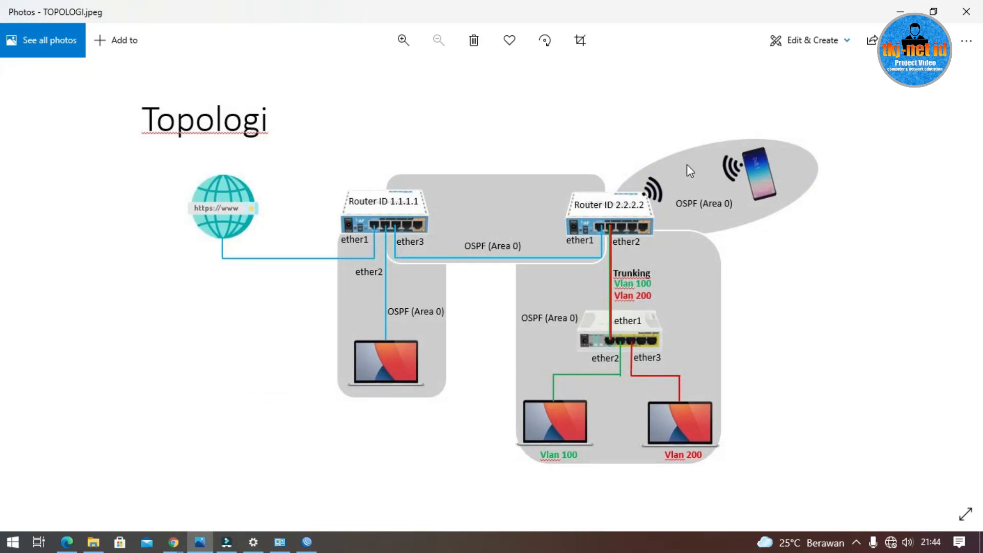
click(900, 11)
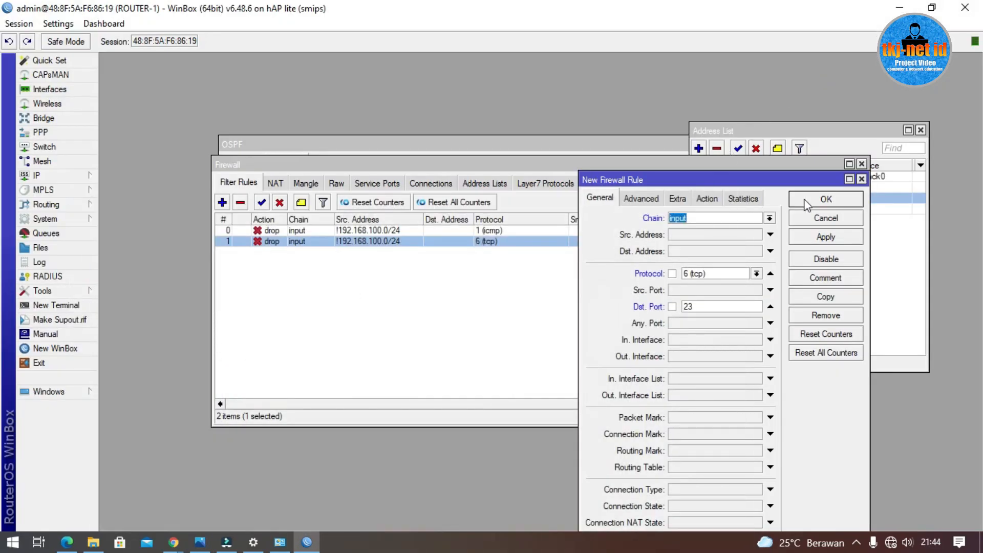
Step: Save the input-chain TCP port 23 drop rule, then briefly check the network status panel
click(821, 199)
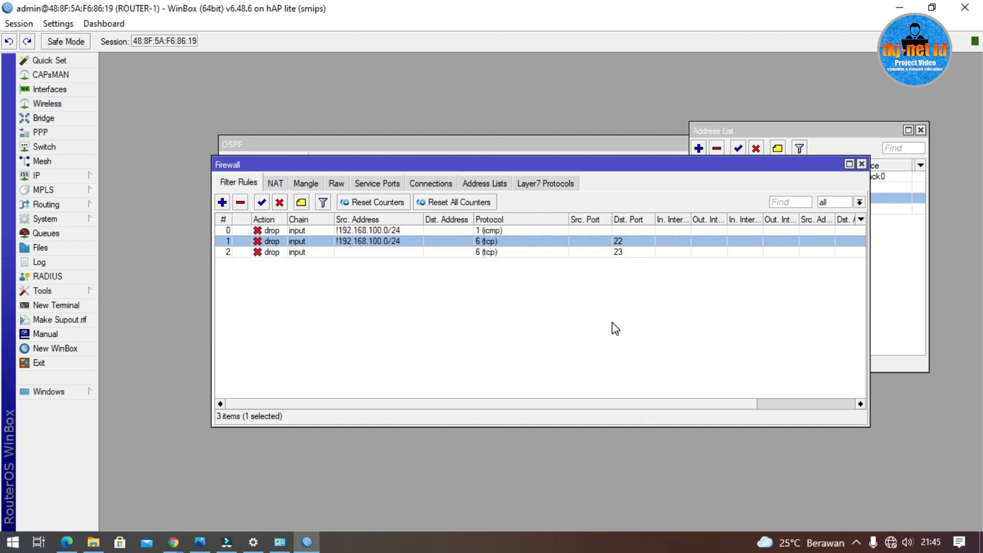
click(895, 545)
click(564, 406)
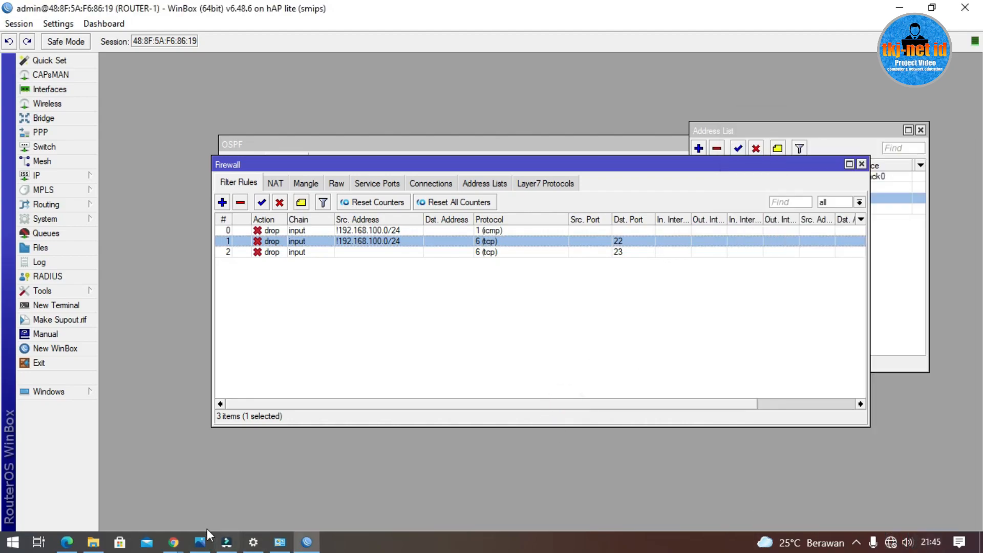